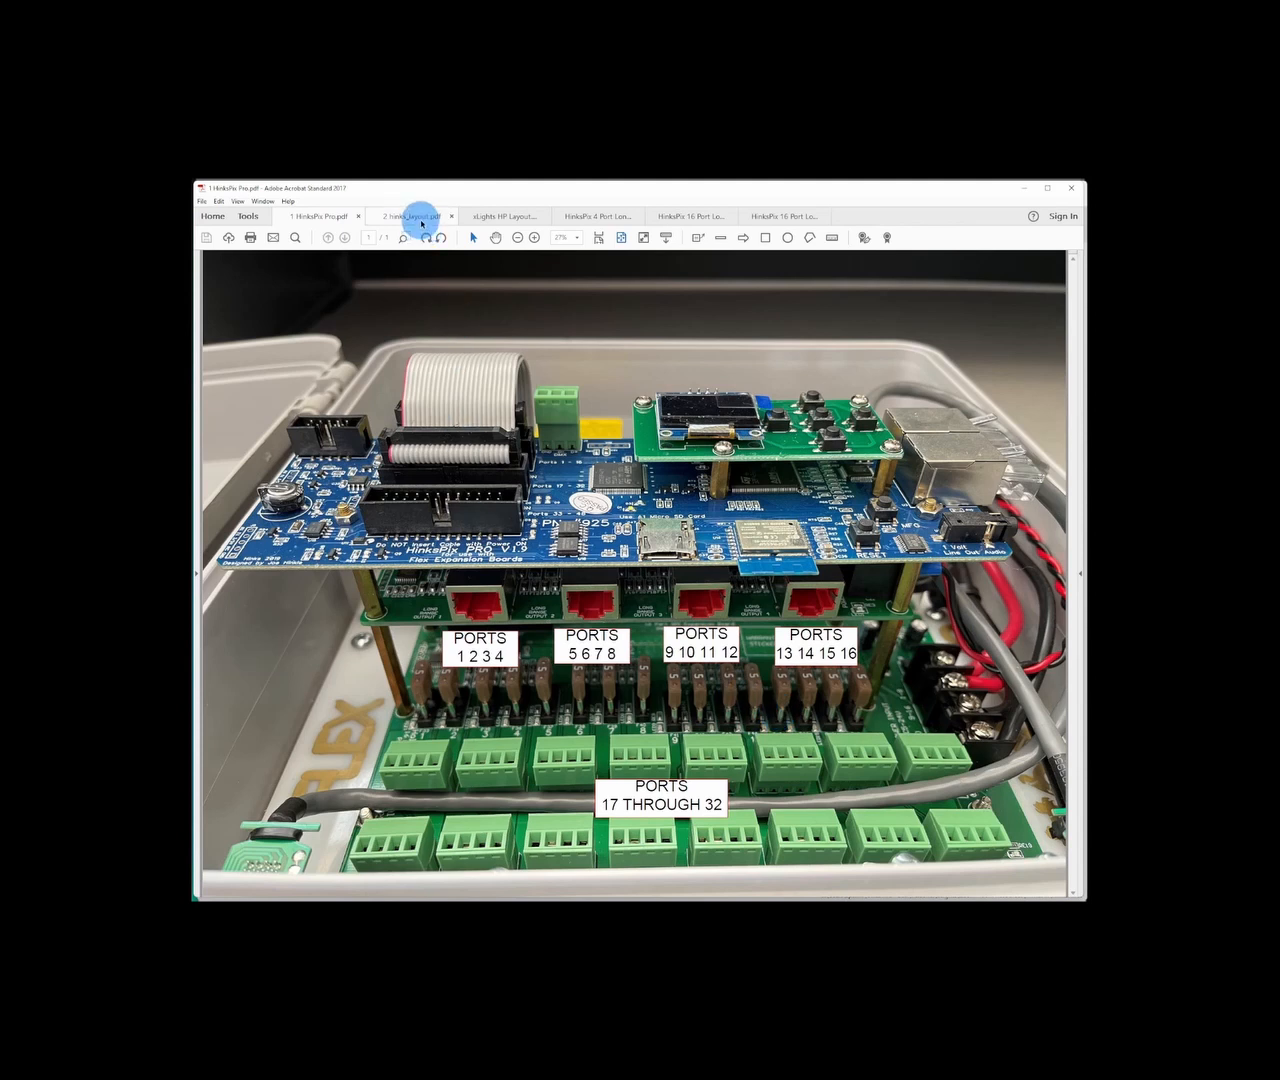
Examine the HinksPix Pro board and receiver diagram in 2 hinks_layout.pdf, and switch to xLights.
click(418, 215)
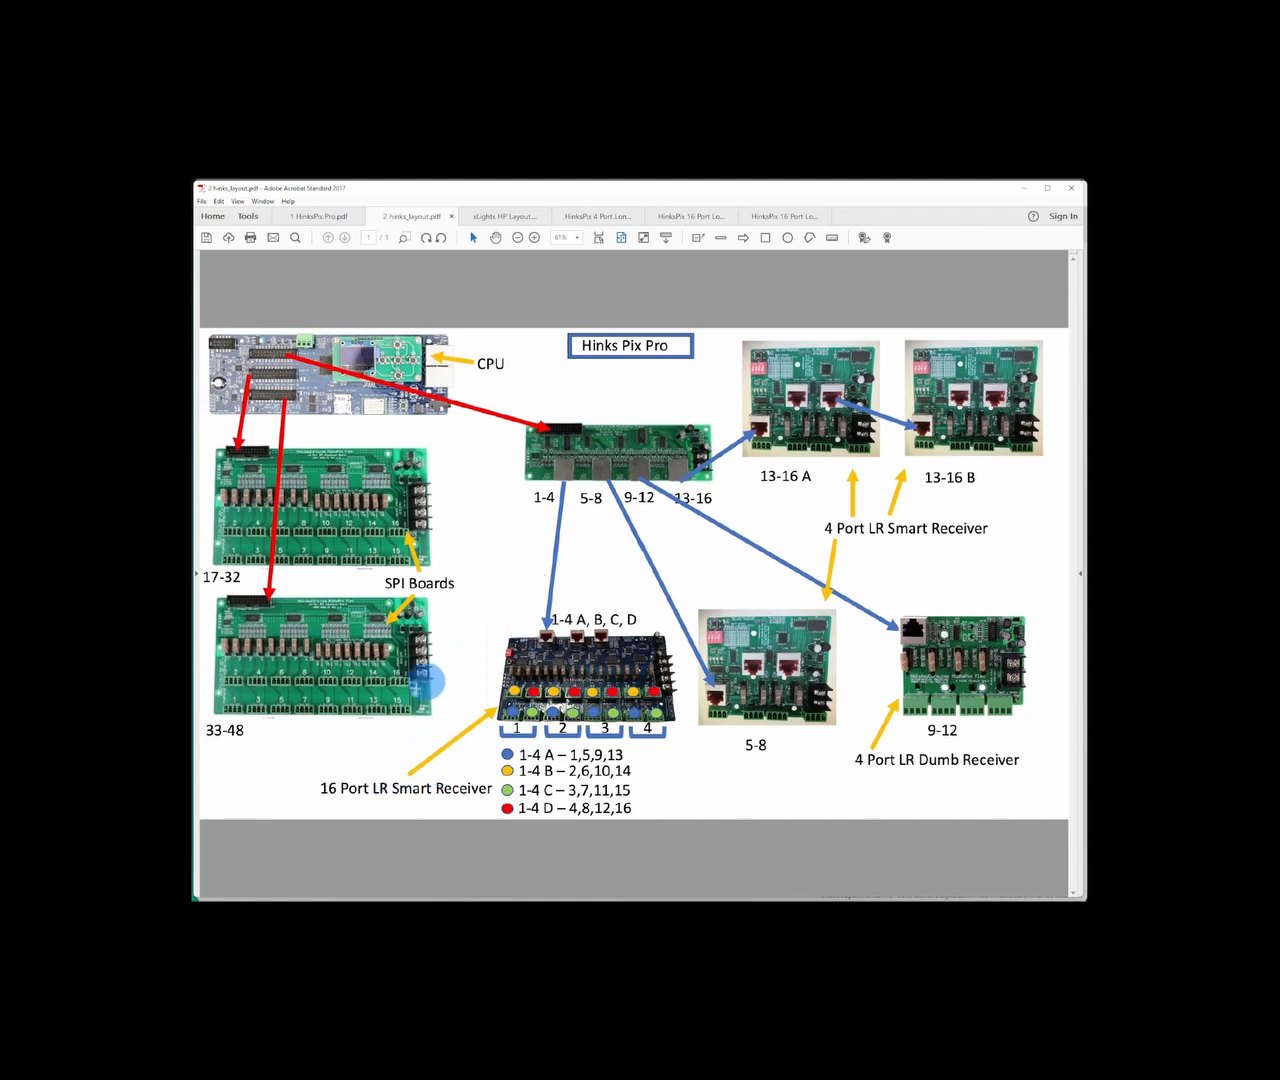
click(291, 914)
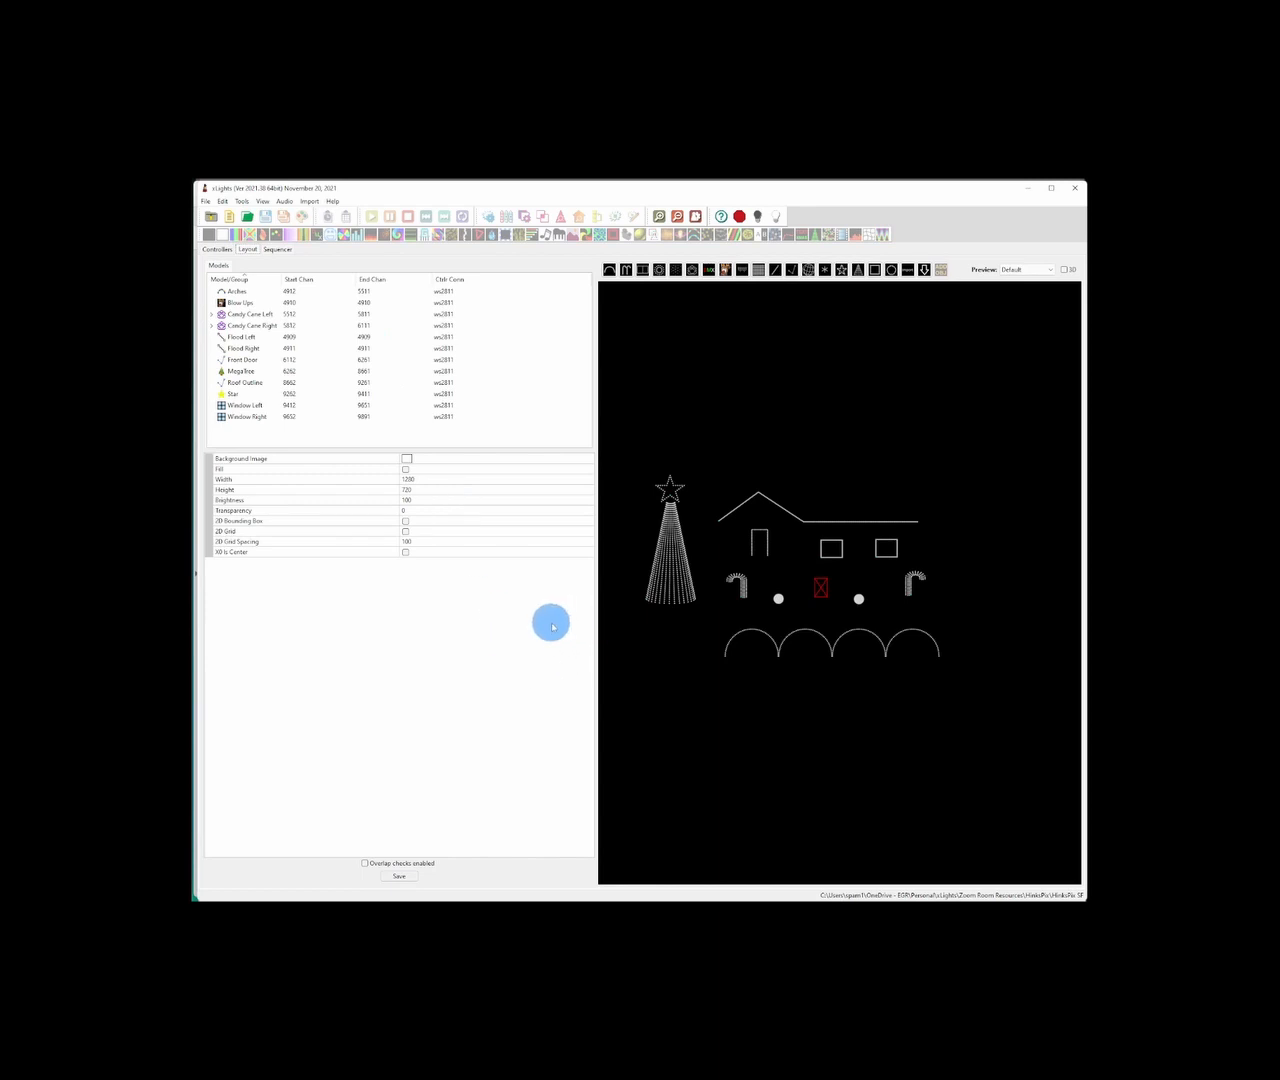
In Chrome, open the HinksPix controller page at 10.0.0.227, view its status, and close the browser.
click(372, 912)
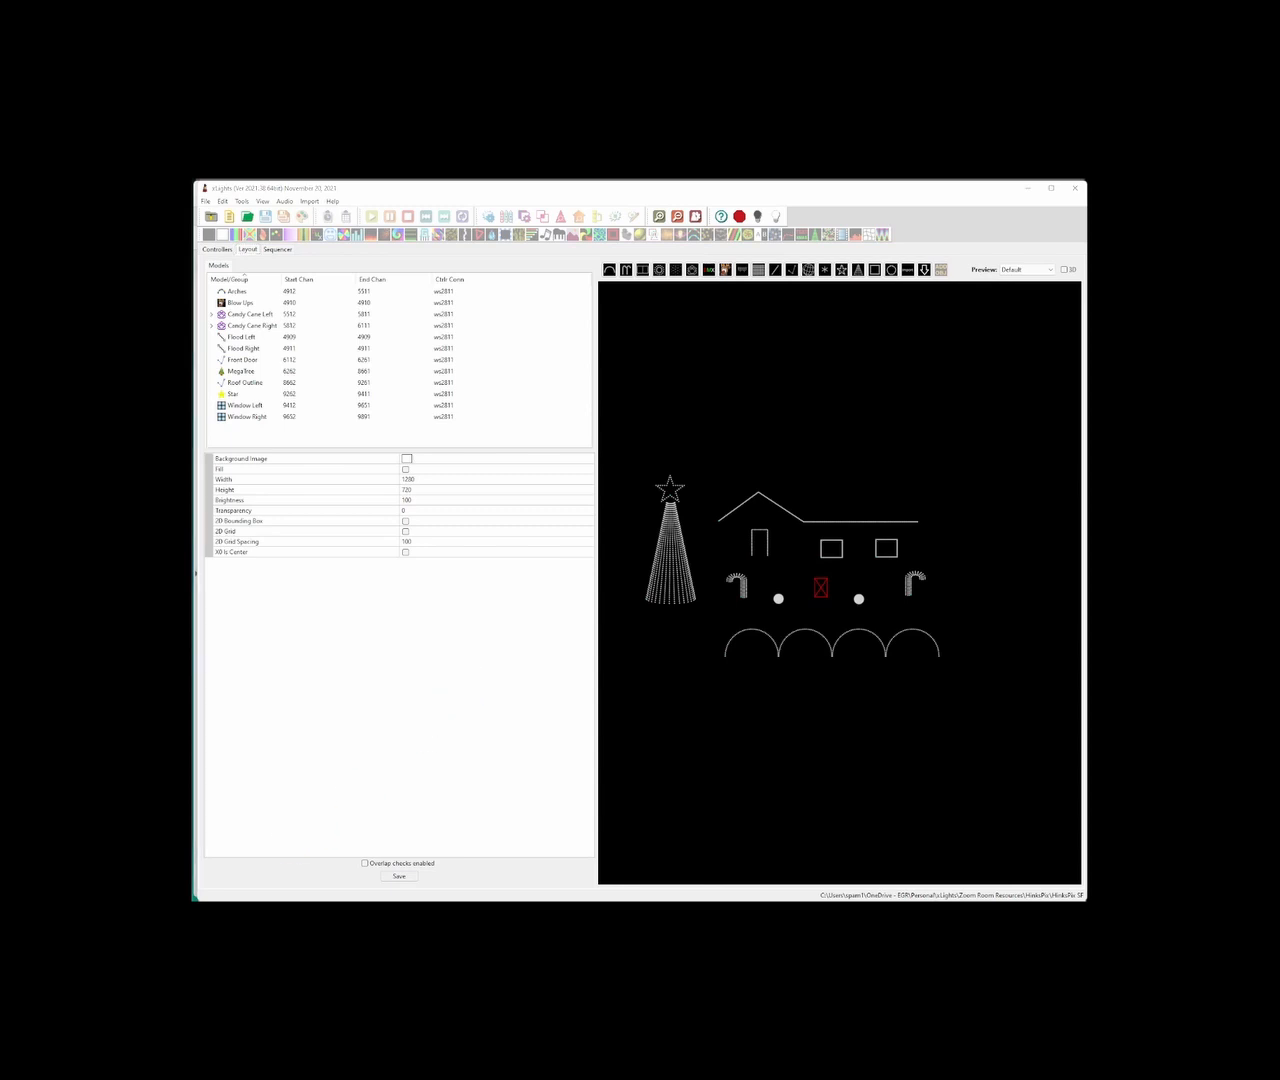
click(344, 210)
text(10)
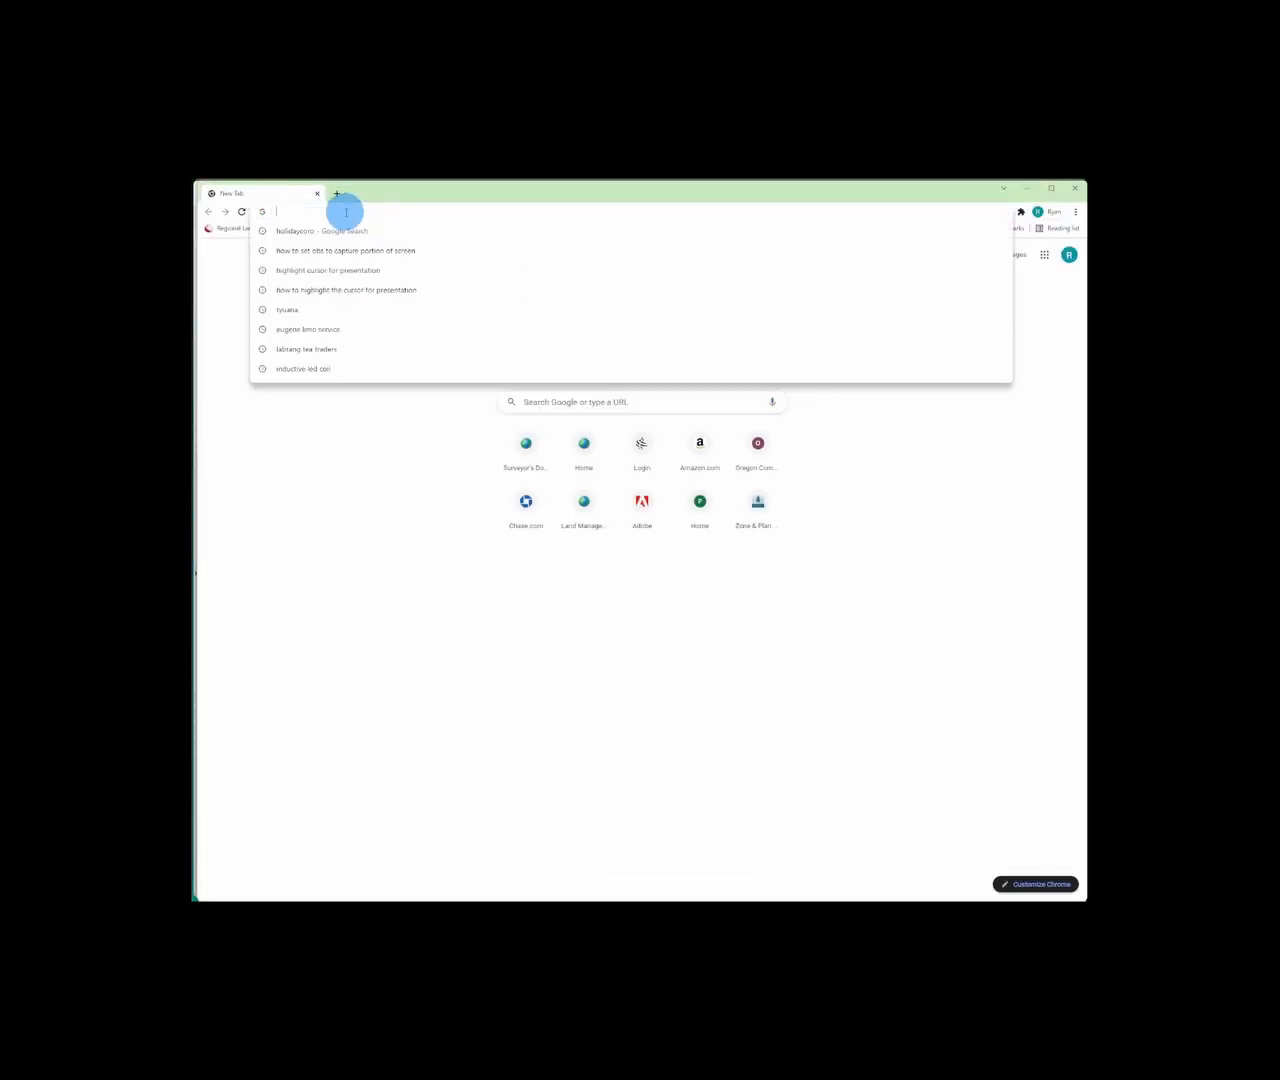
text(.0.0)
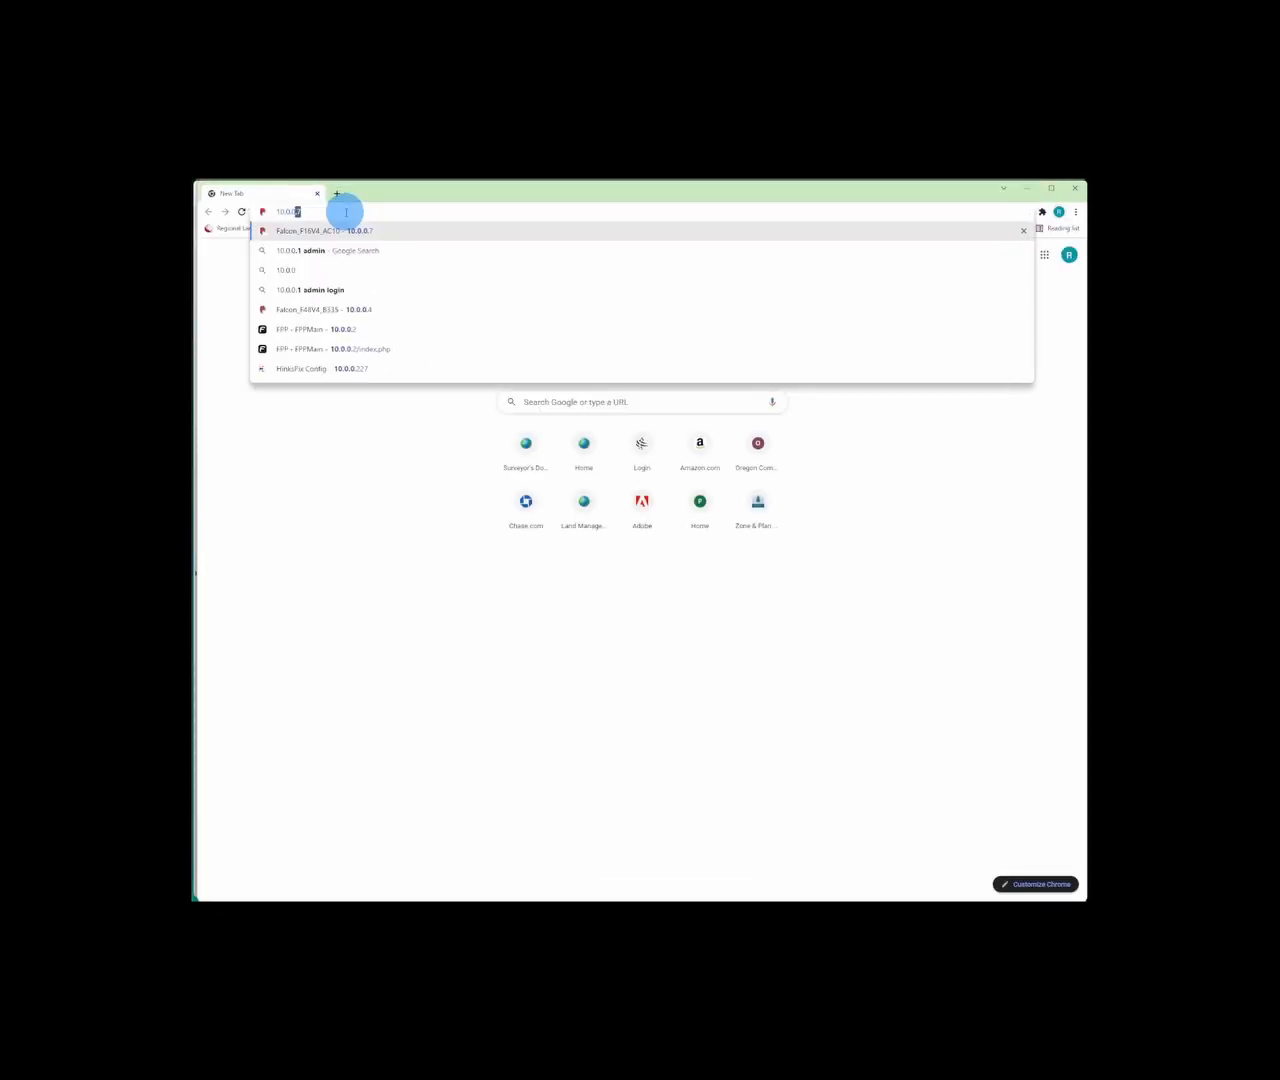
text(.227)
key(Return)
mouse_move(491, 285)
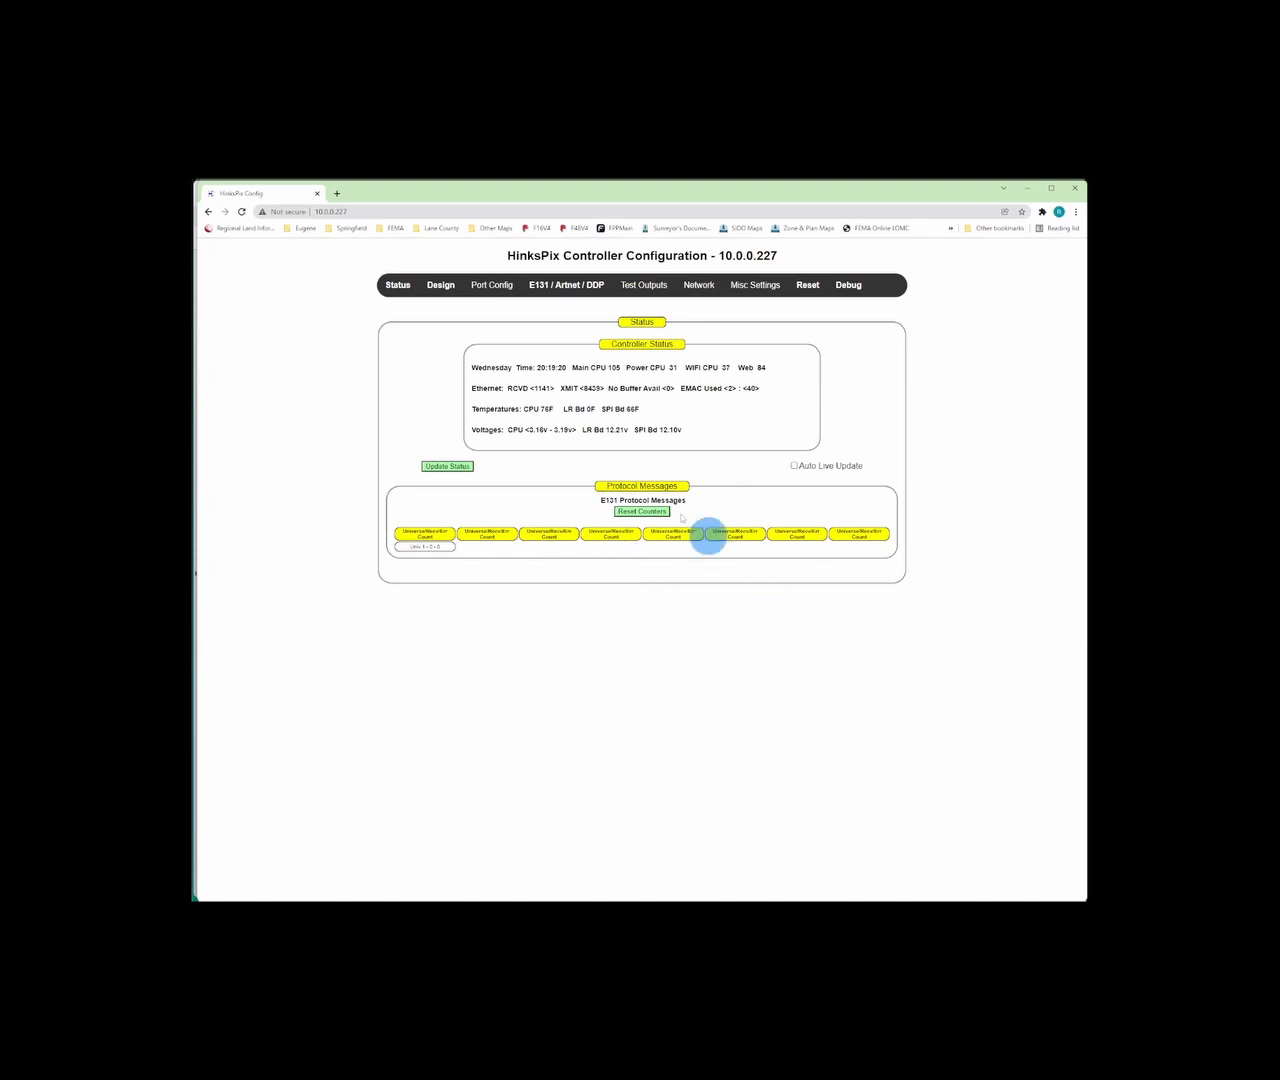
click(398, 286)
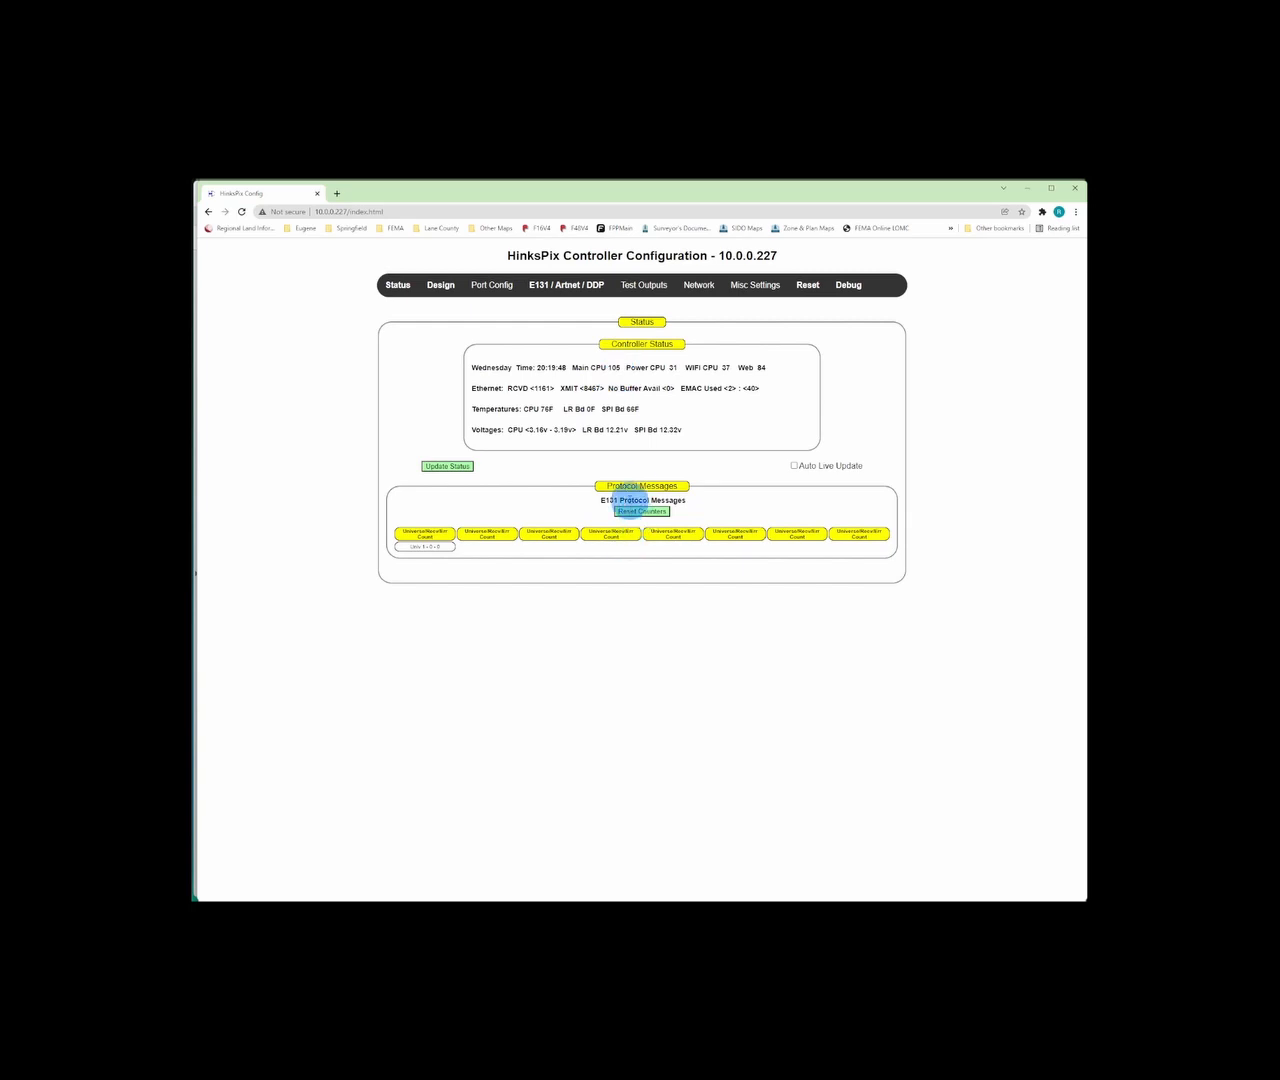
click(1075, 188)
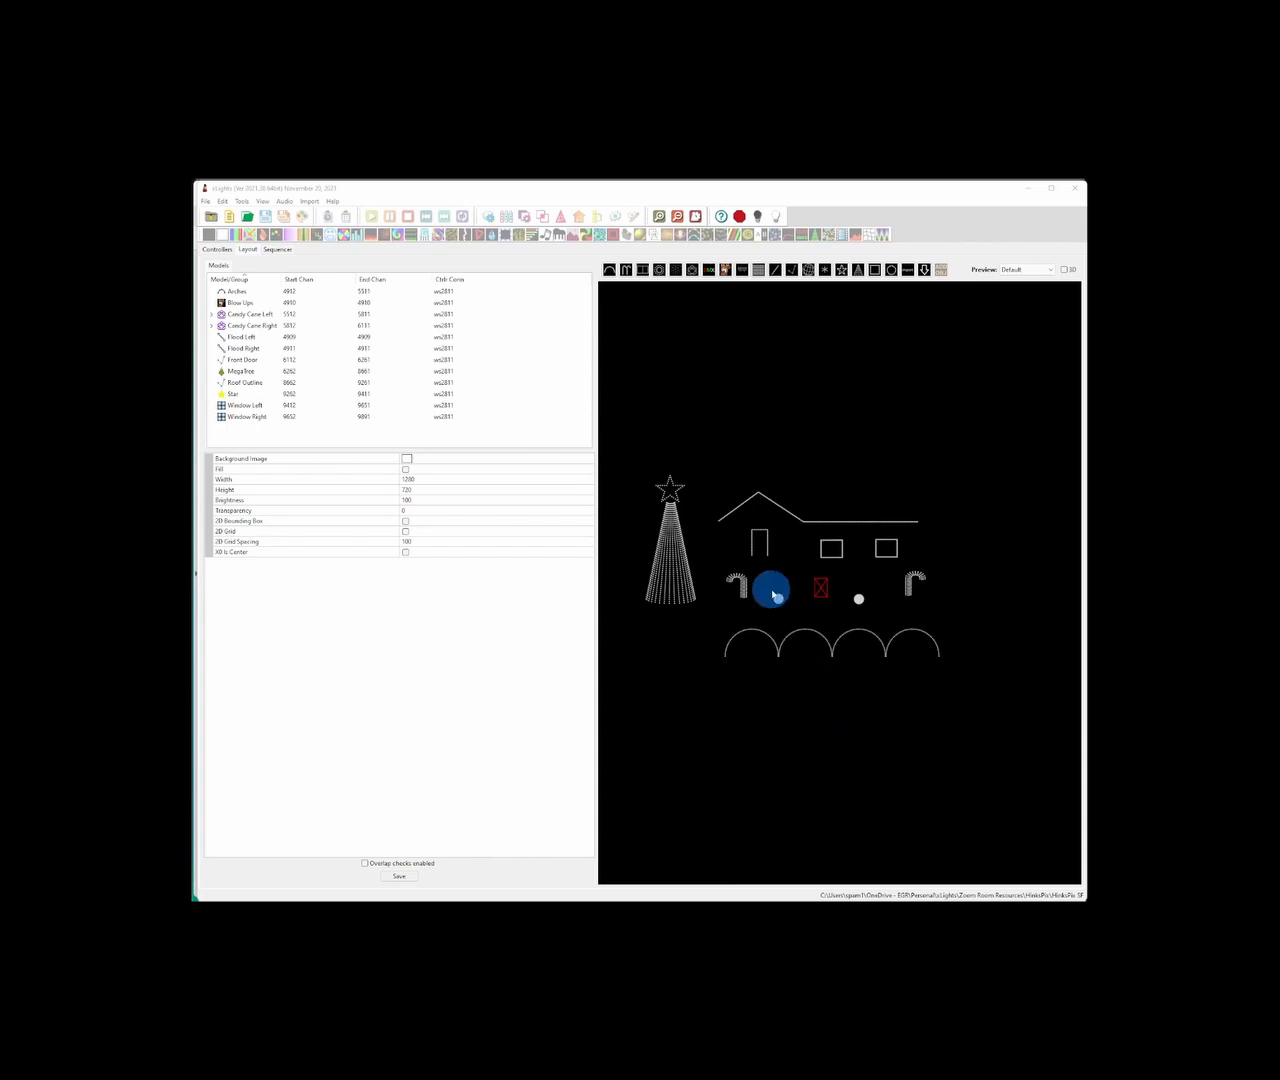
Switch to Acrobat and examine the receiver placement in the xLights HP Layout PDF.
mouse_move(291, 897)
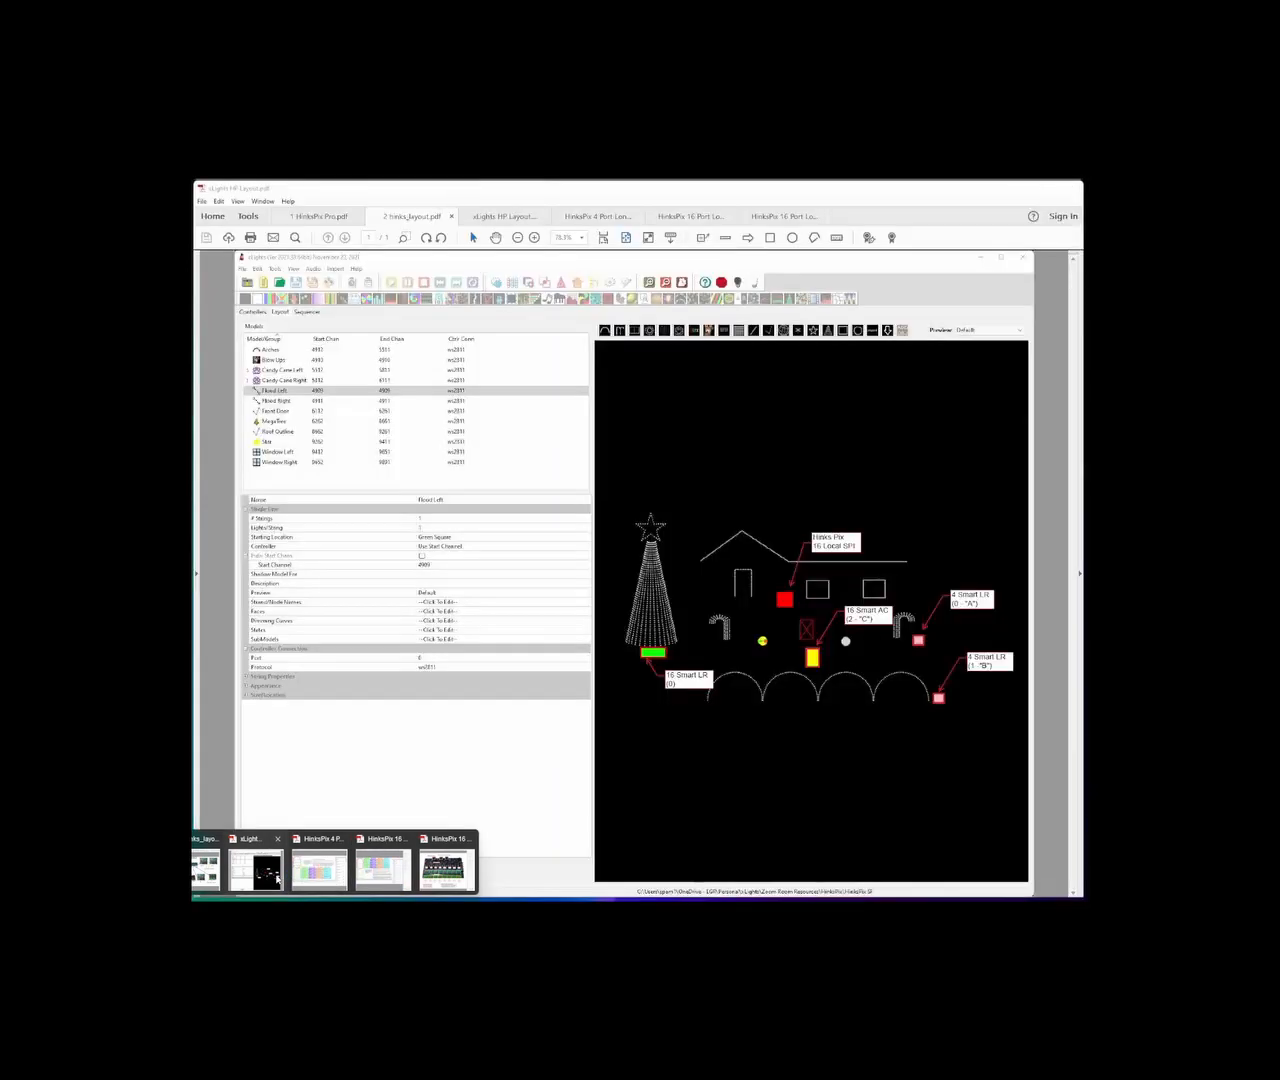
click(277, 878)
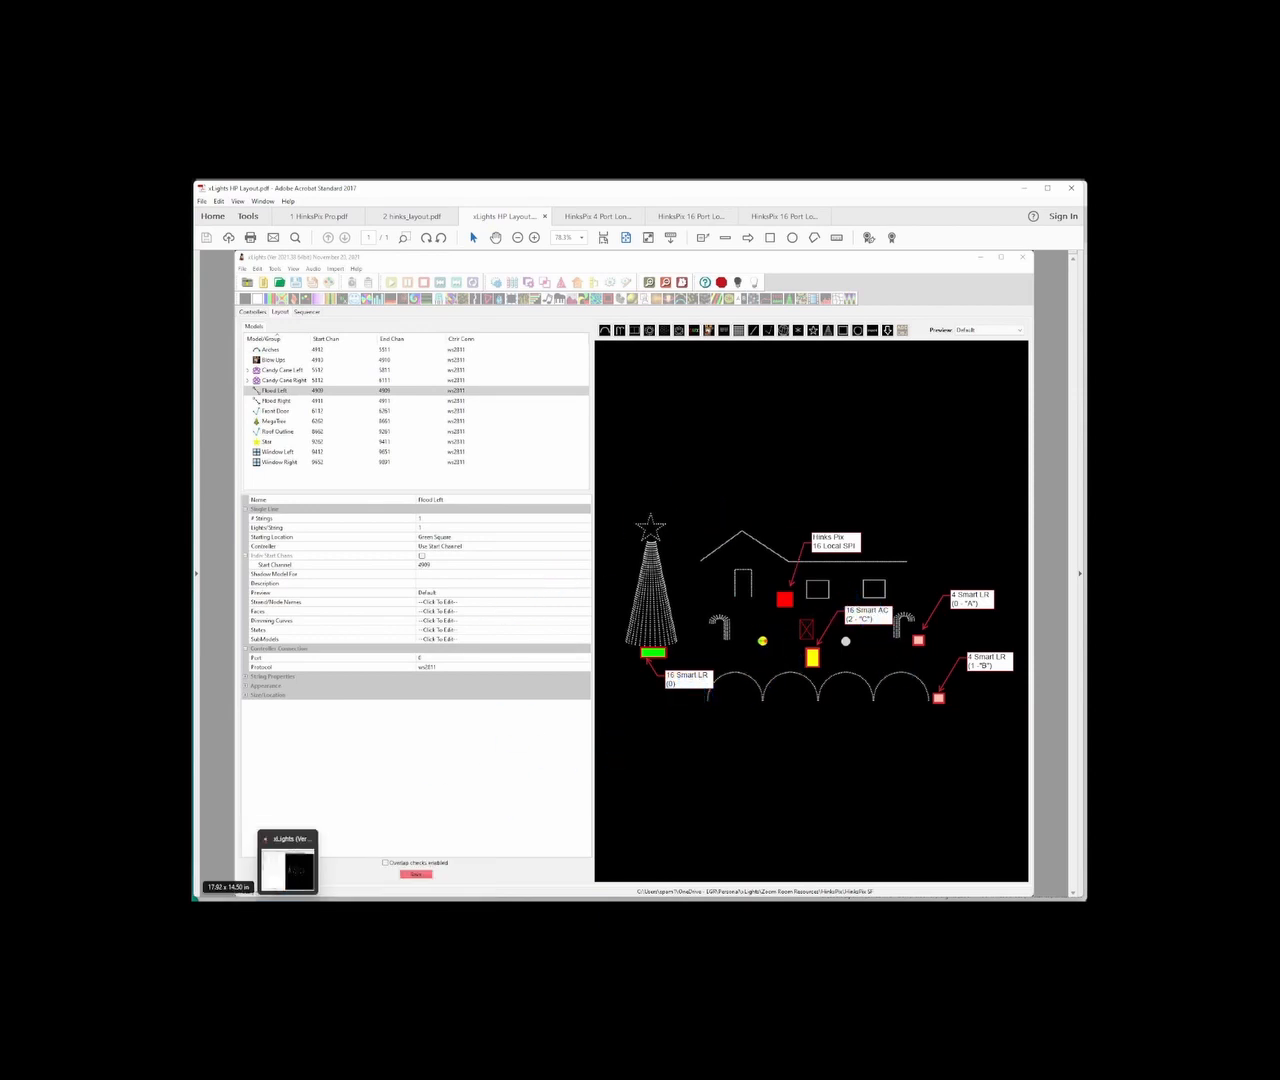
Return to xLights and add an Ethernet controller named HinksPix Pro.
click(287, 912)
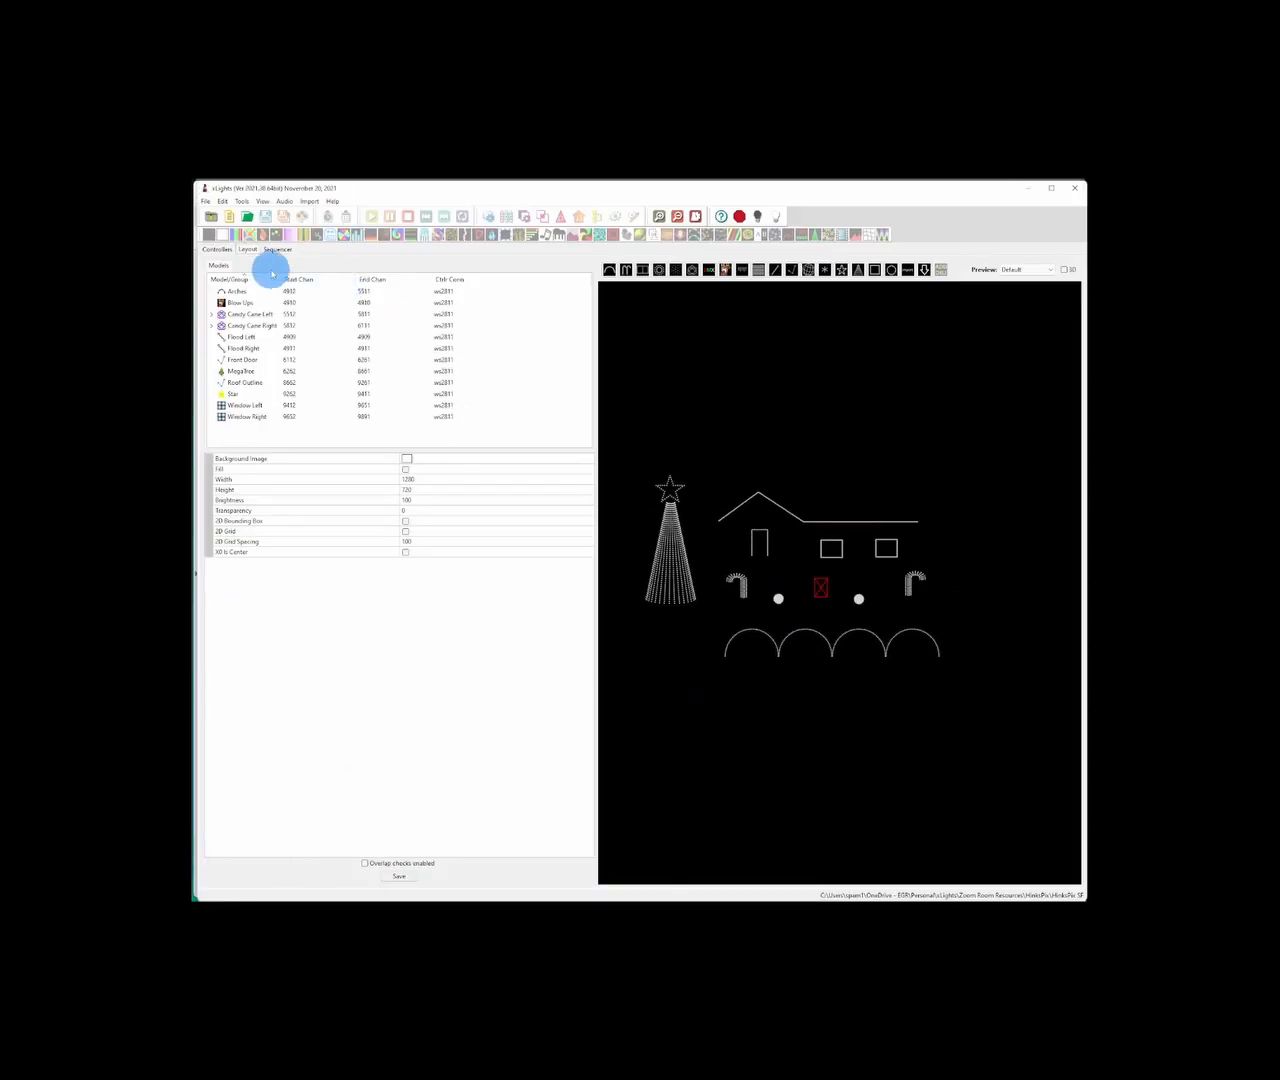
click(219, 250)
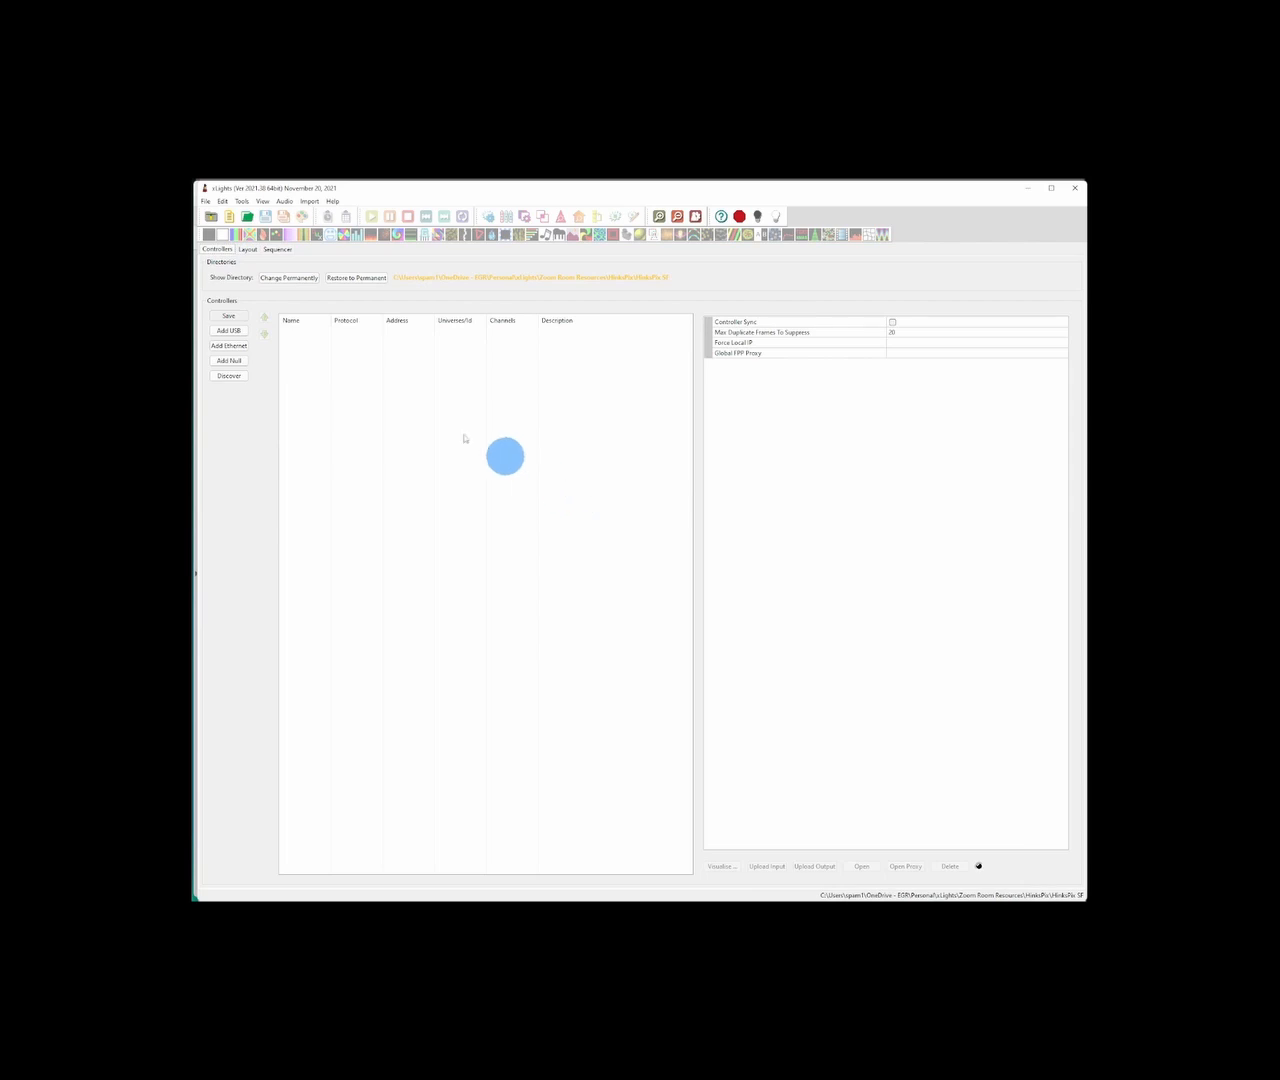
click(229, 345)
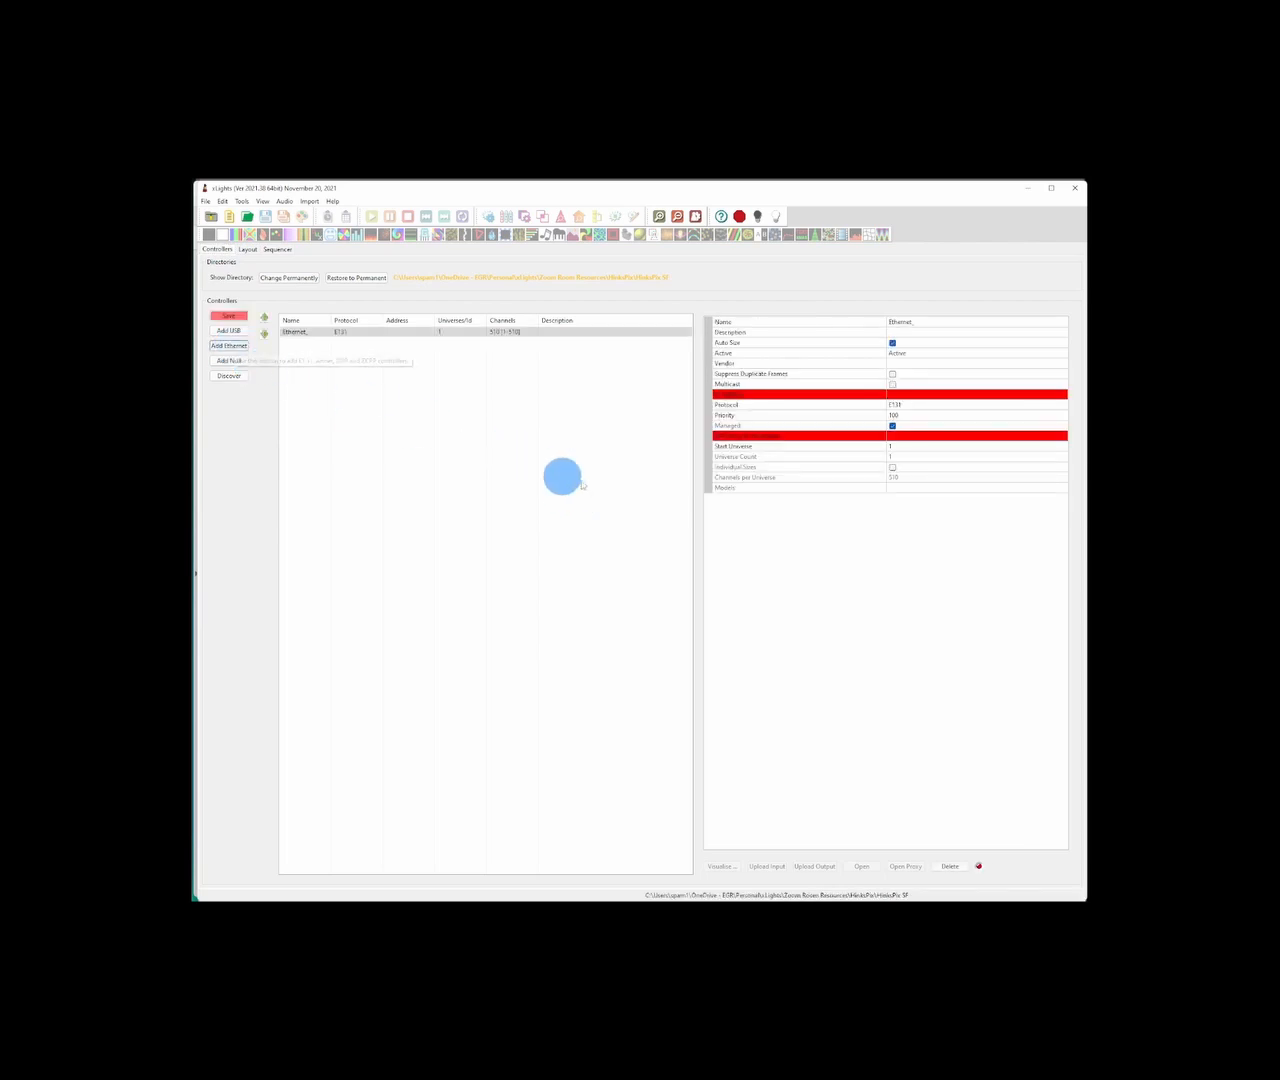
click(926, 322)
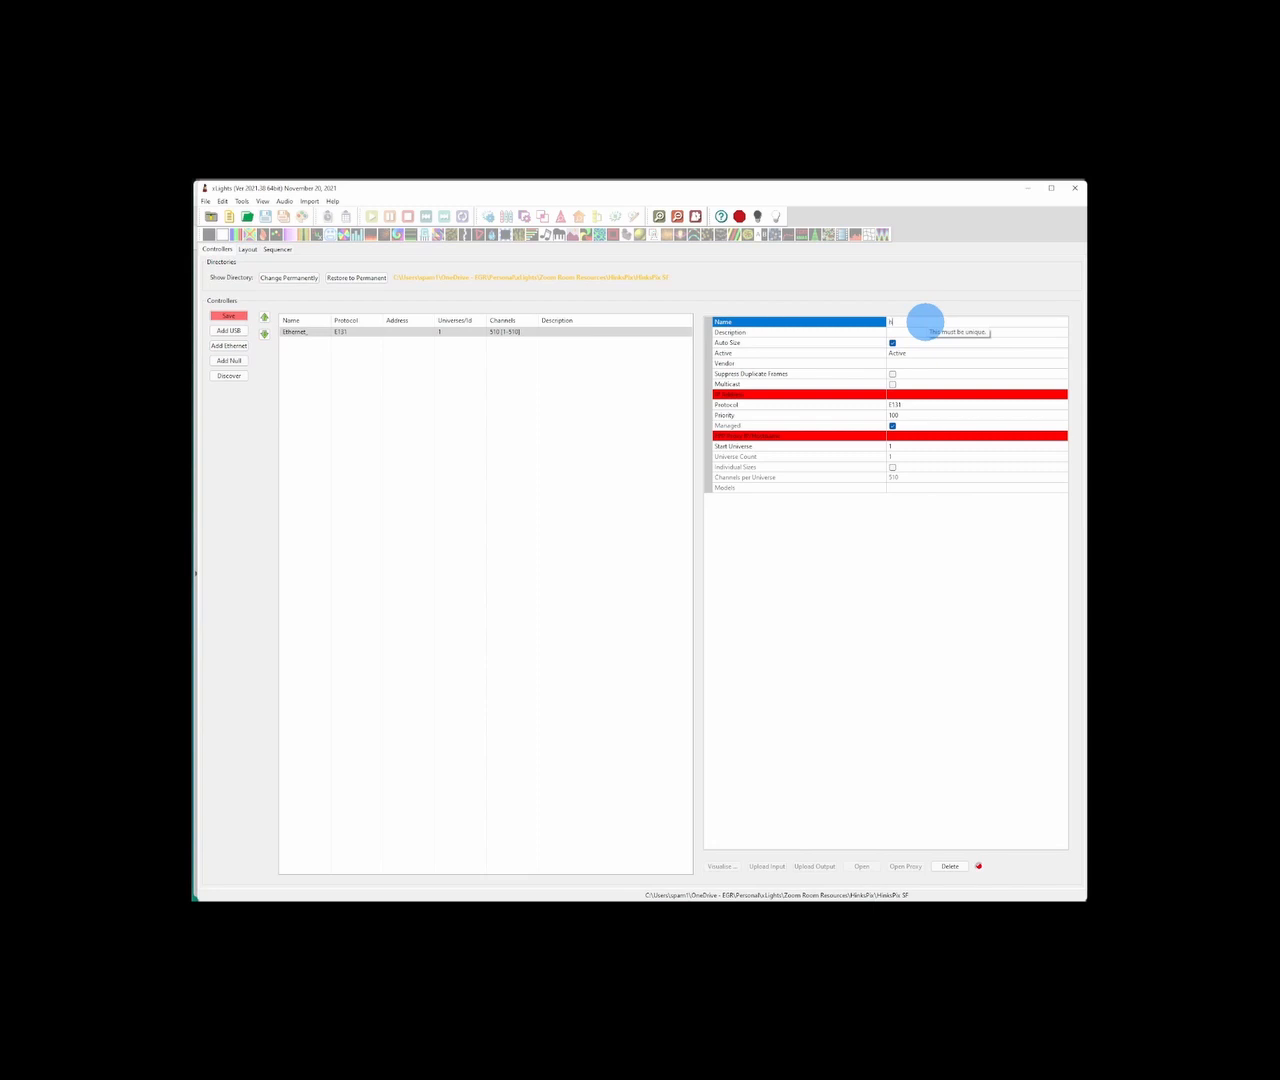
text(H)
key(BackSpace)
key(Caps_Lock)
text(HinksPix Pro)
key(Return)
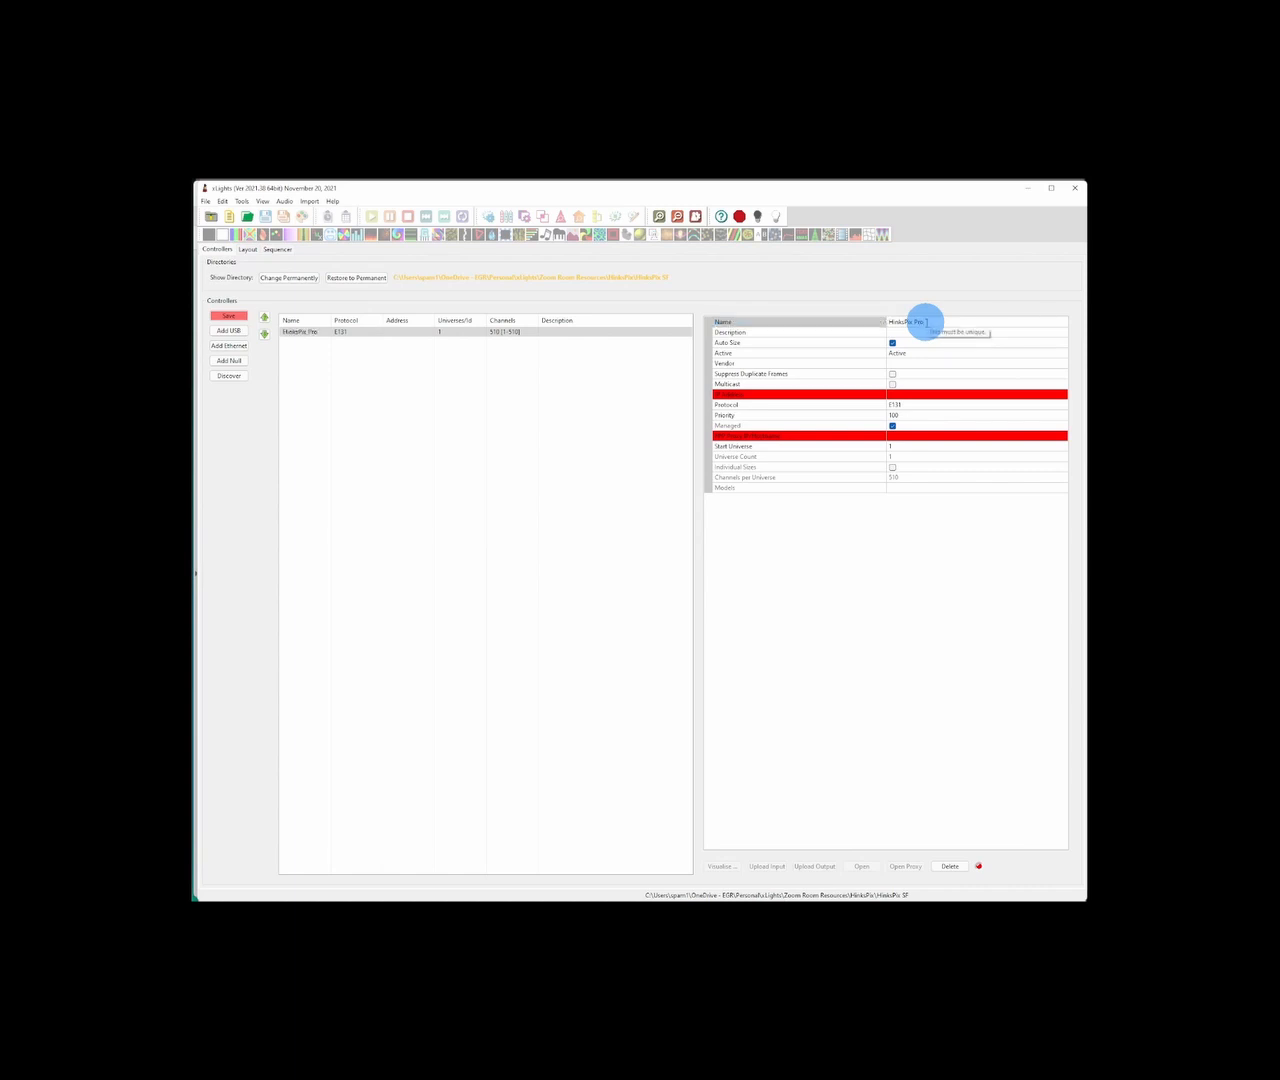
Set the controller's vendor to HinksPix and its model to PRO.
click(897, 364)
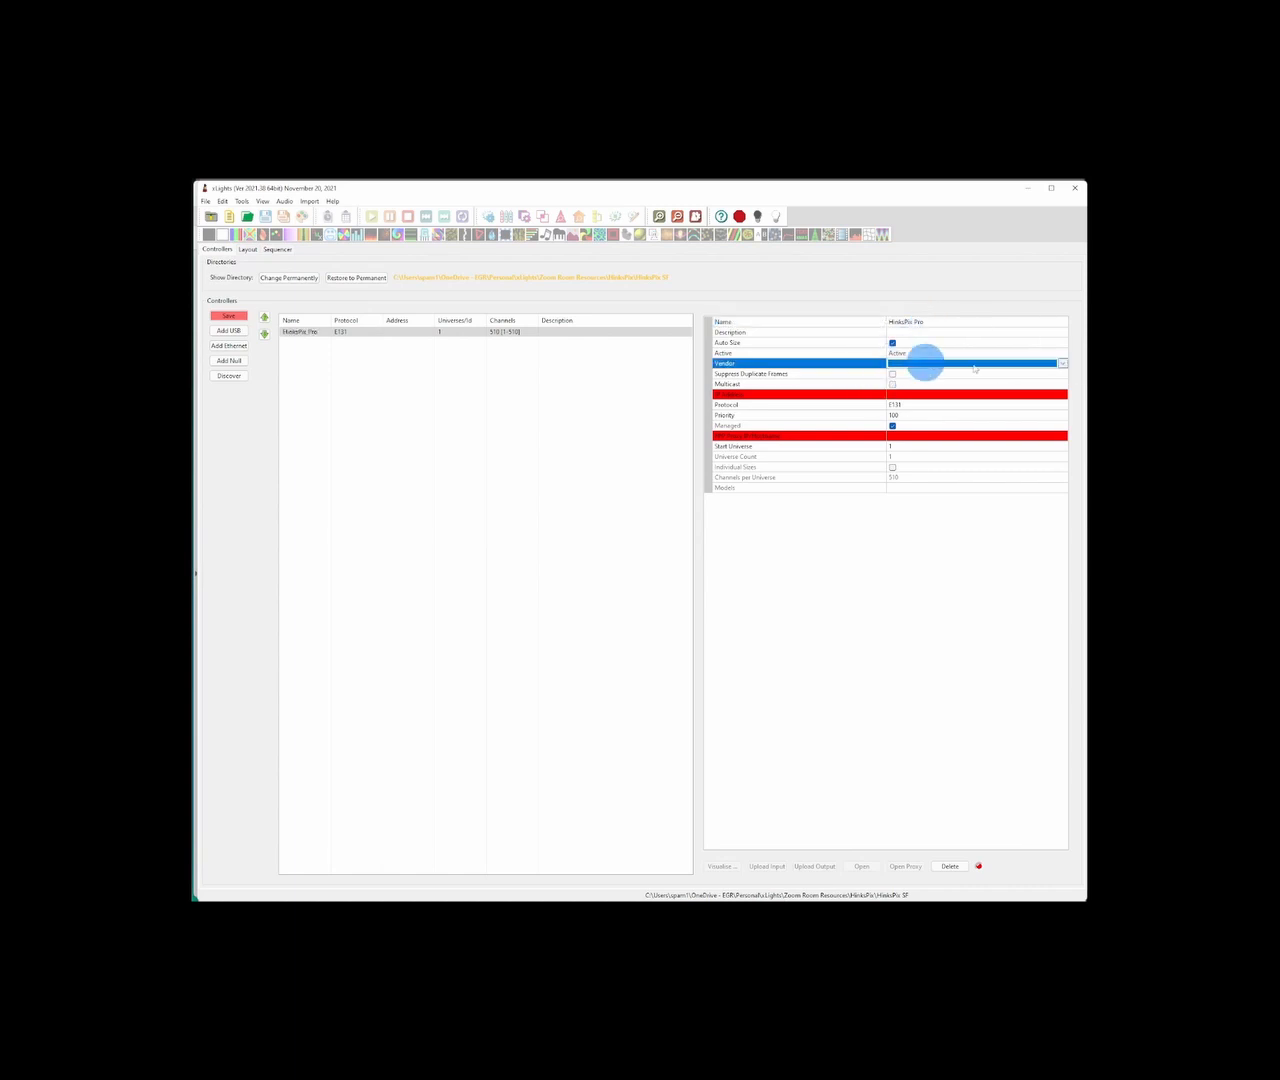
click(1060, 363)
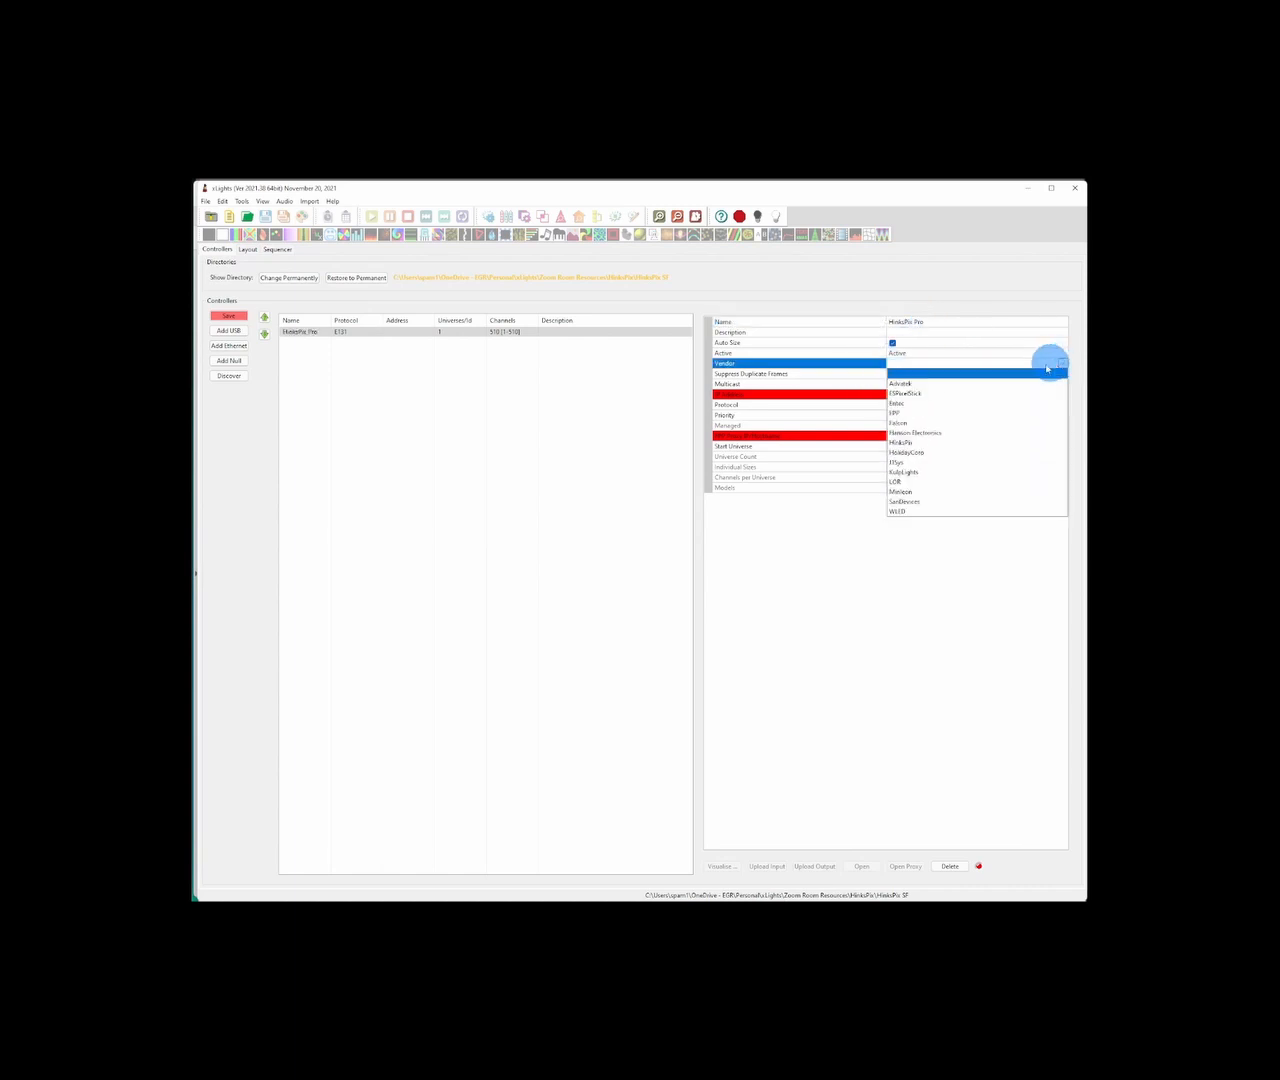
click(902, 442)
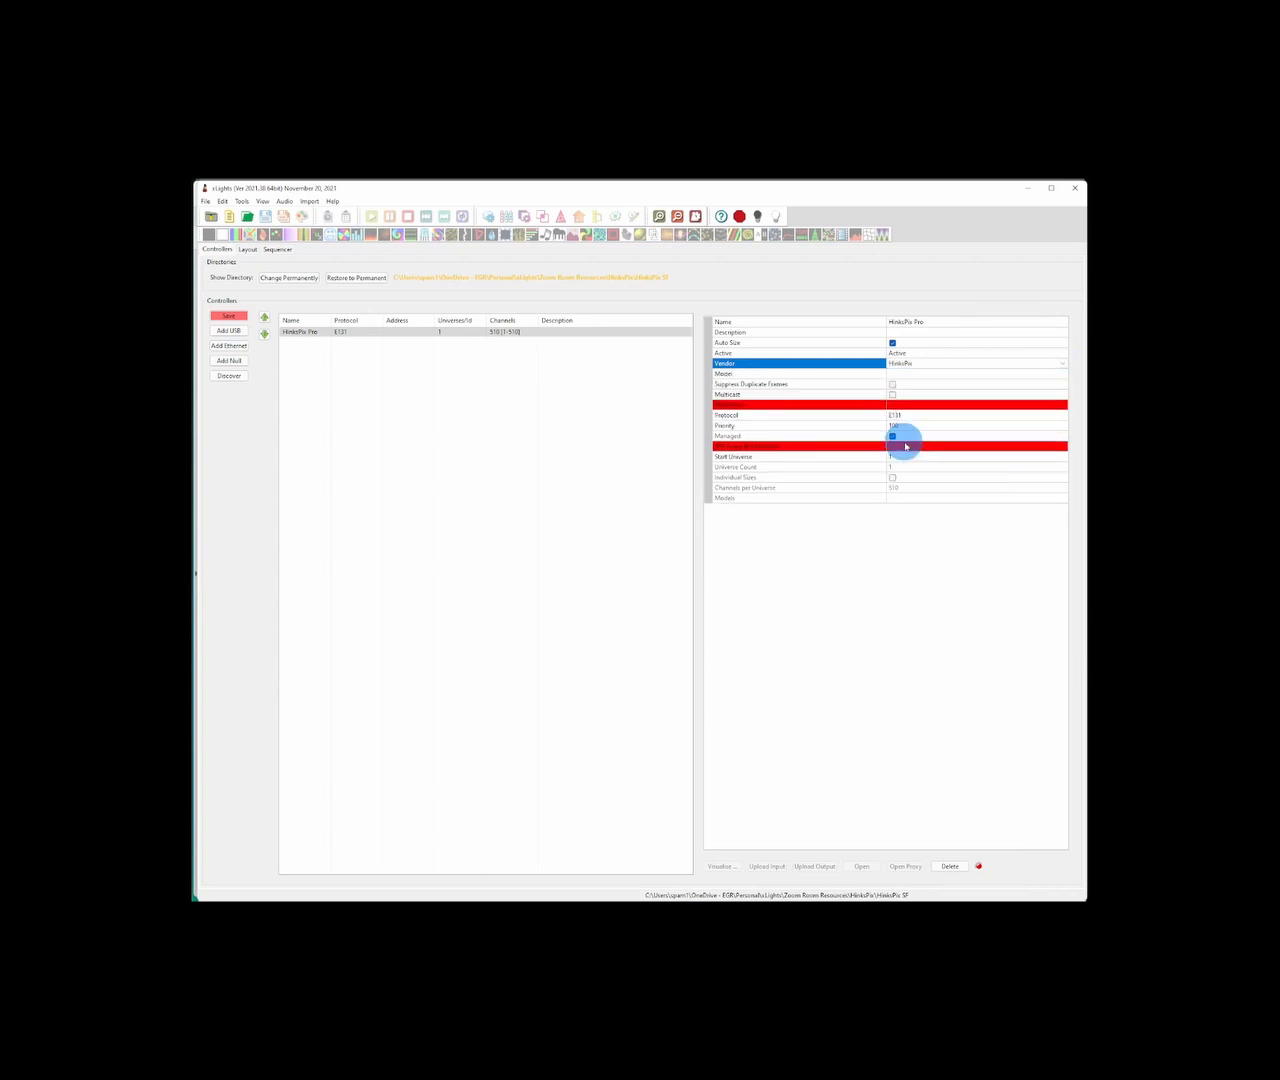
click(925, 374)
click(1062, 374)
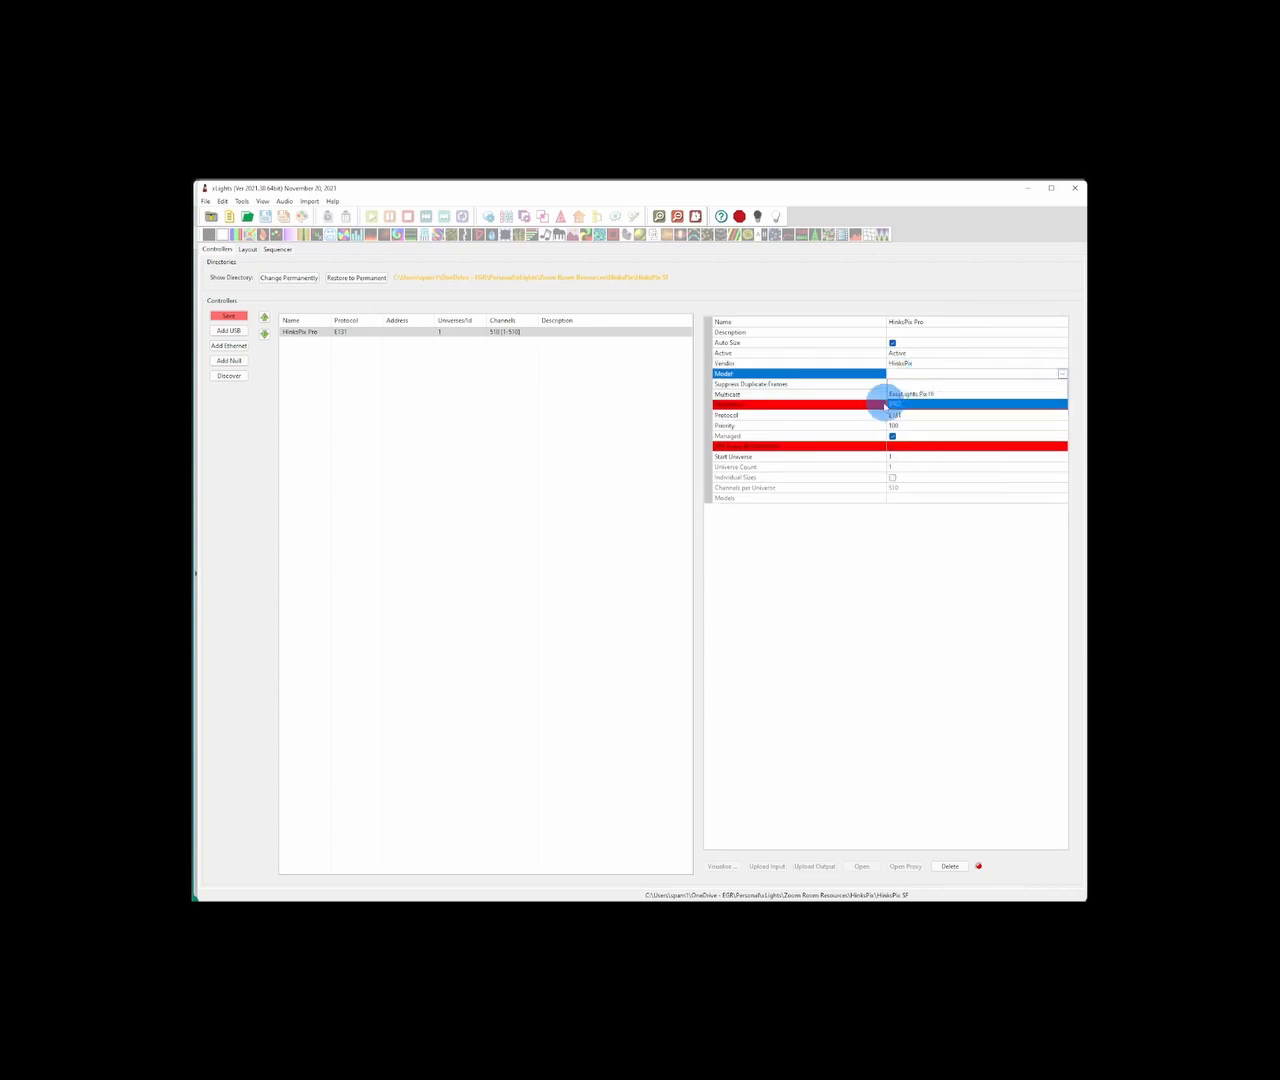
click(901, 405)
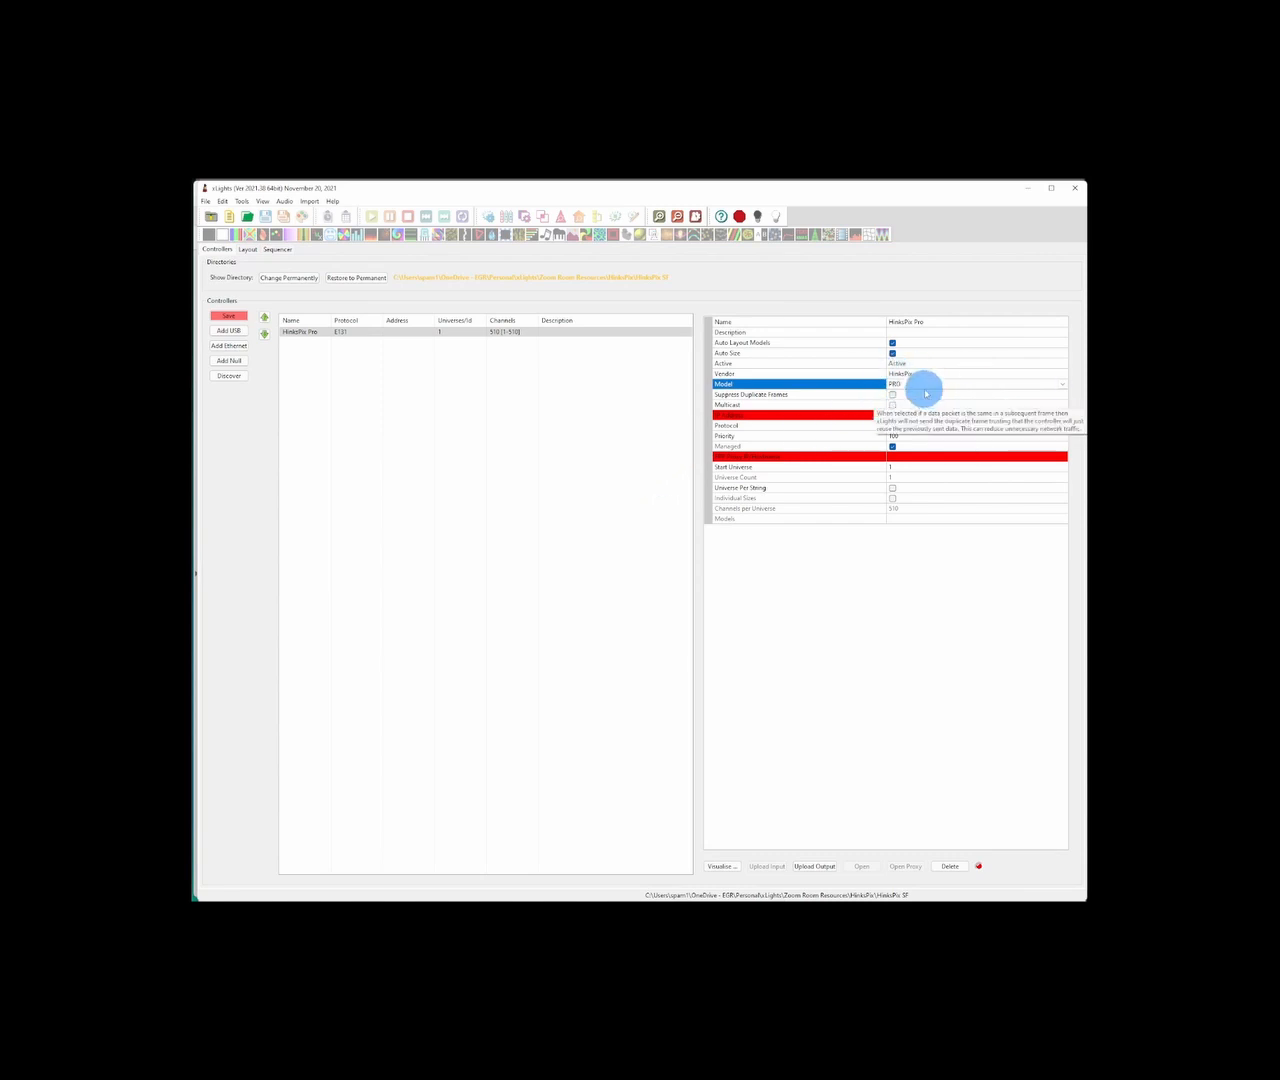
Set the controller's IP address to 10.0.0.227 and open its web page to check the connection, returning to xLights.
click(912, 416)
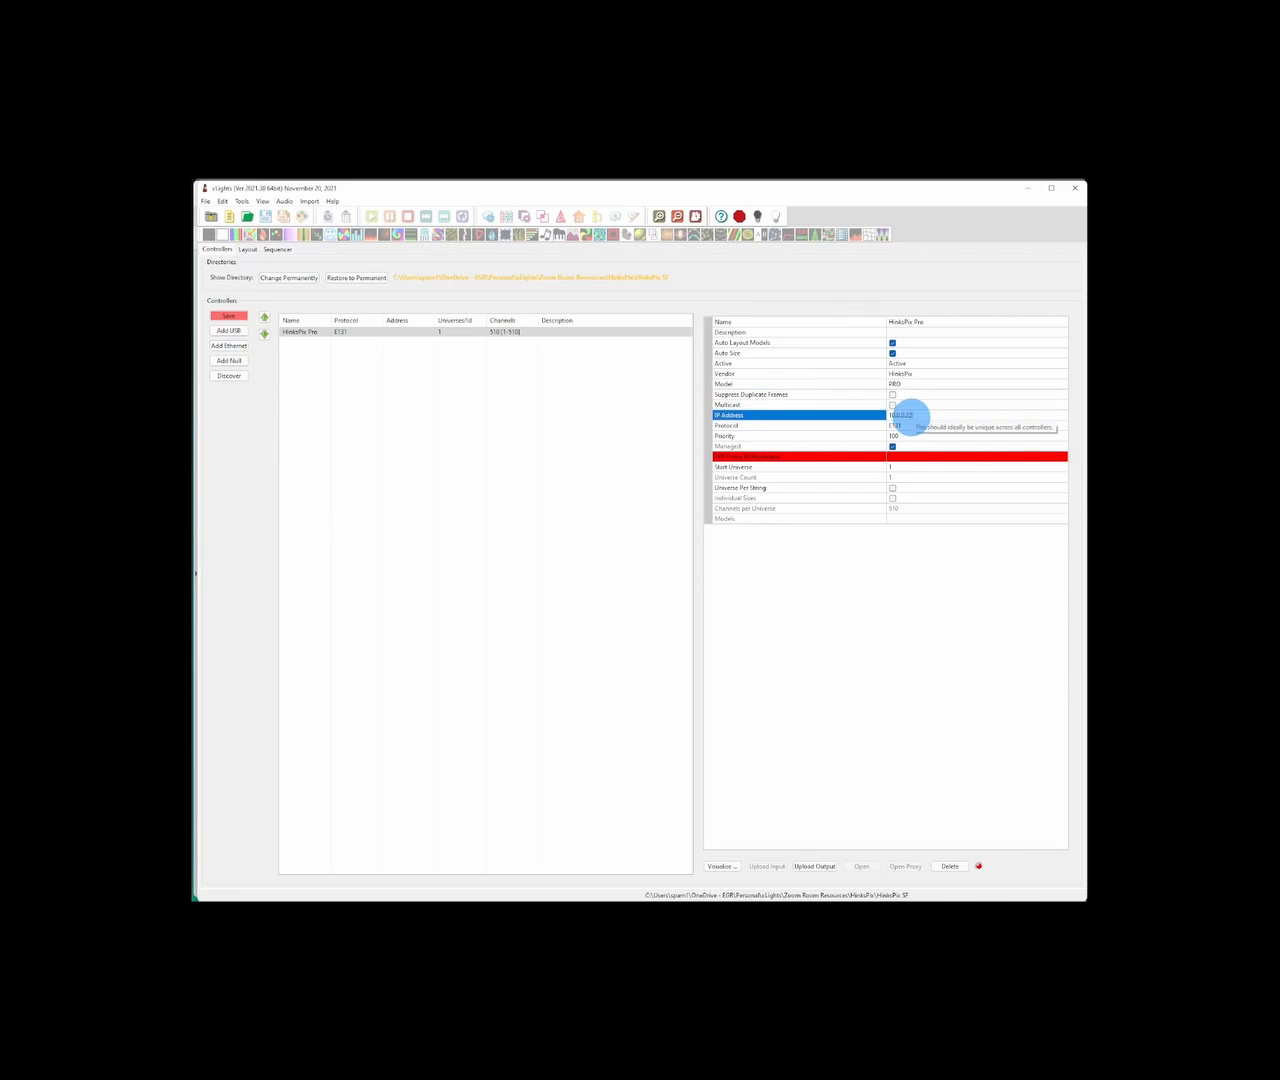
key(Return)
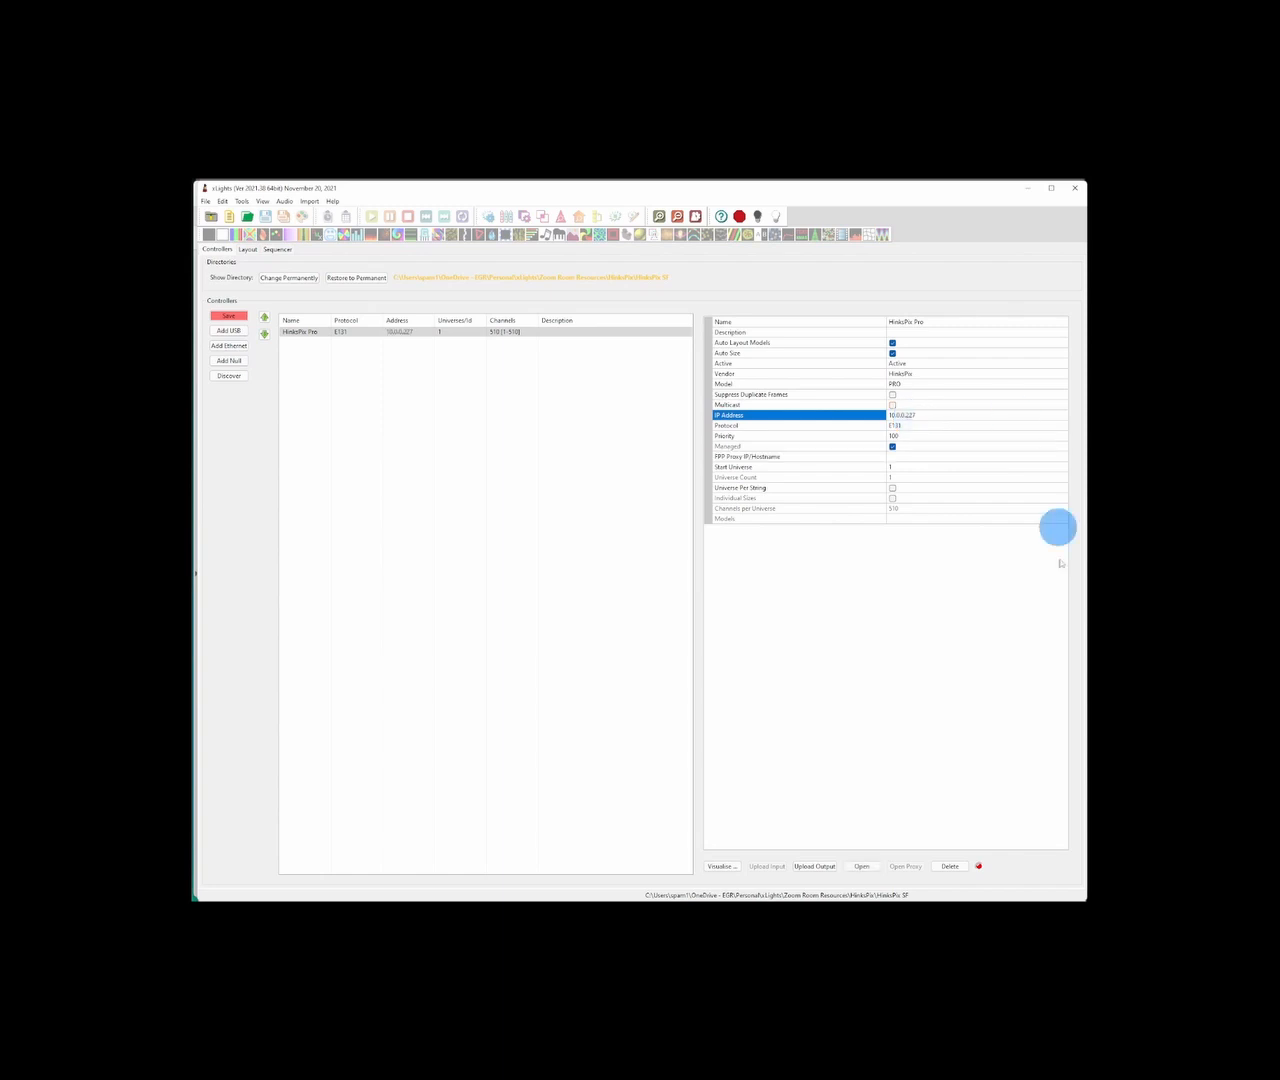
click(861, 867)
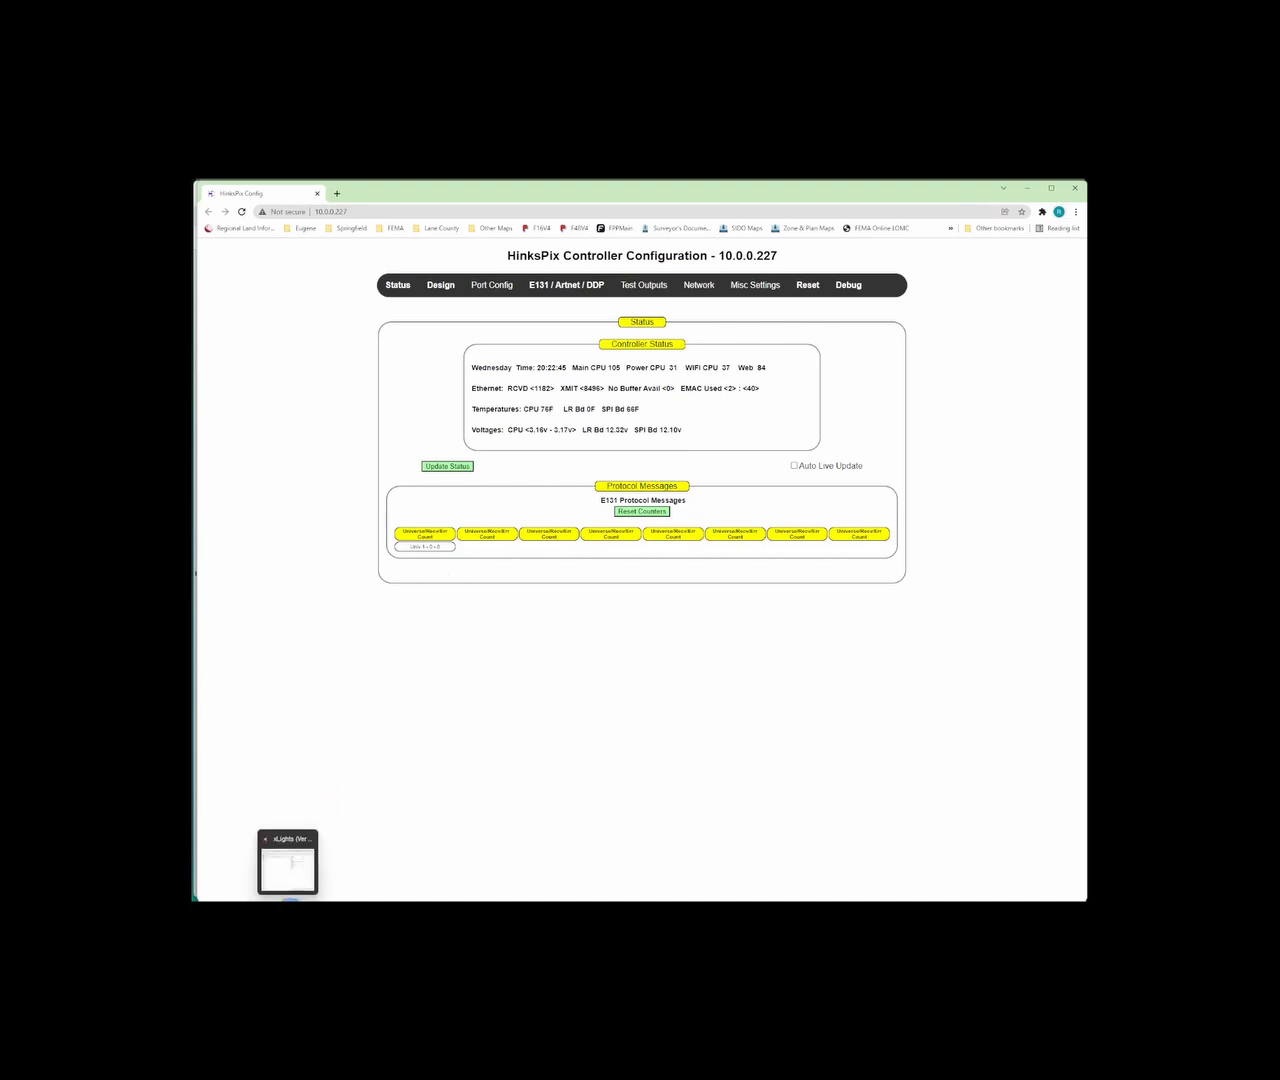
click(290, 898)
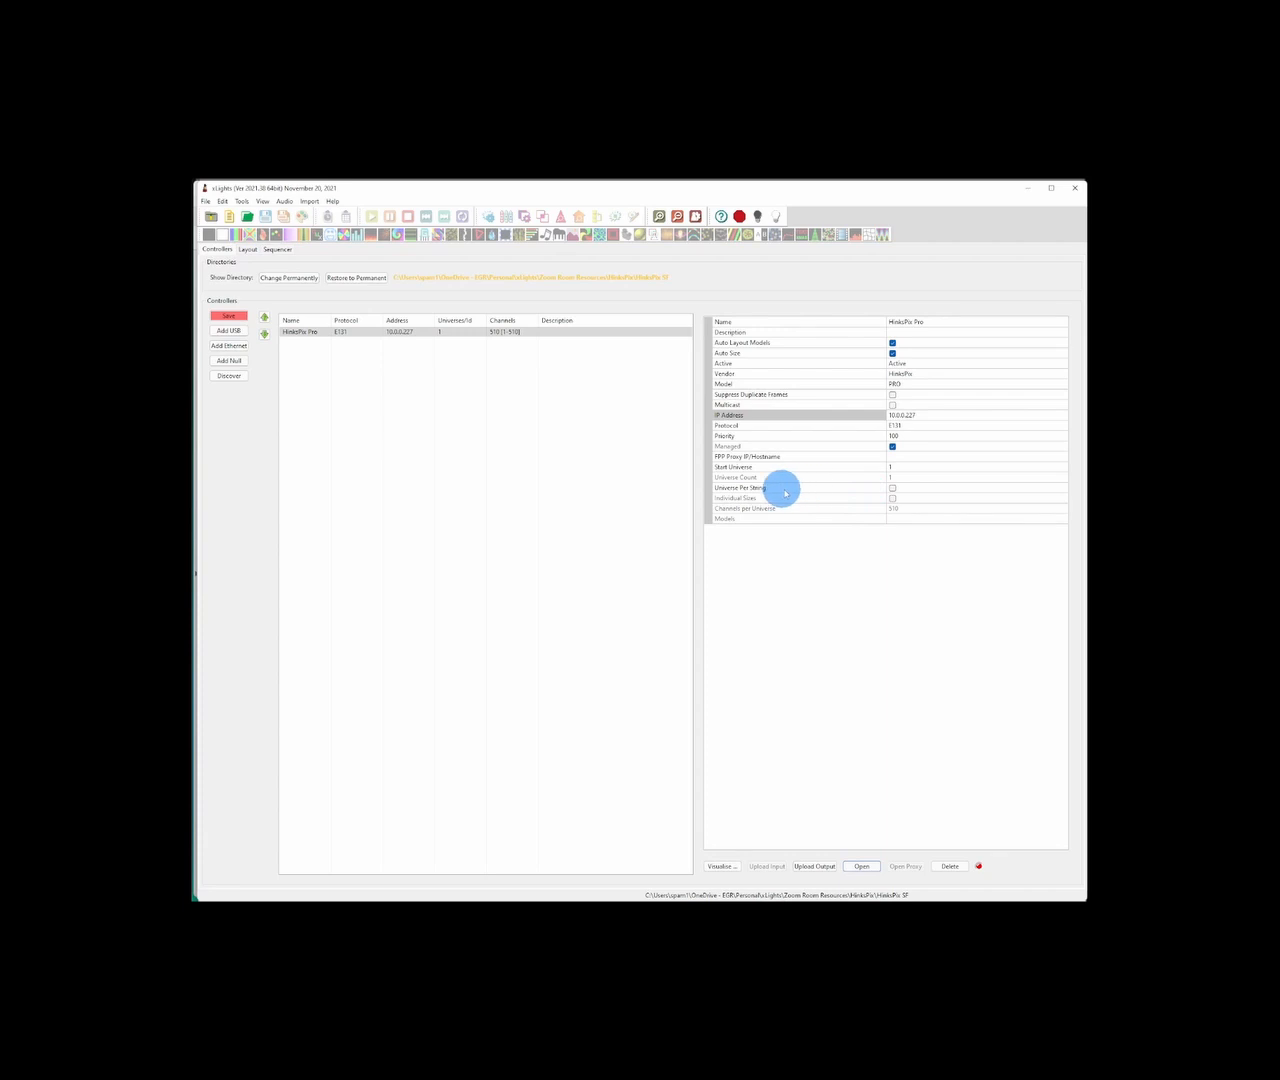
Visualise the HinksPix Pro controller and look through its pixel ports and serial port.
click(892, 489)
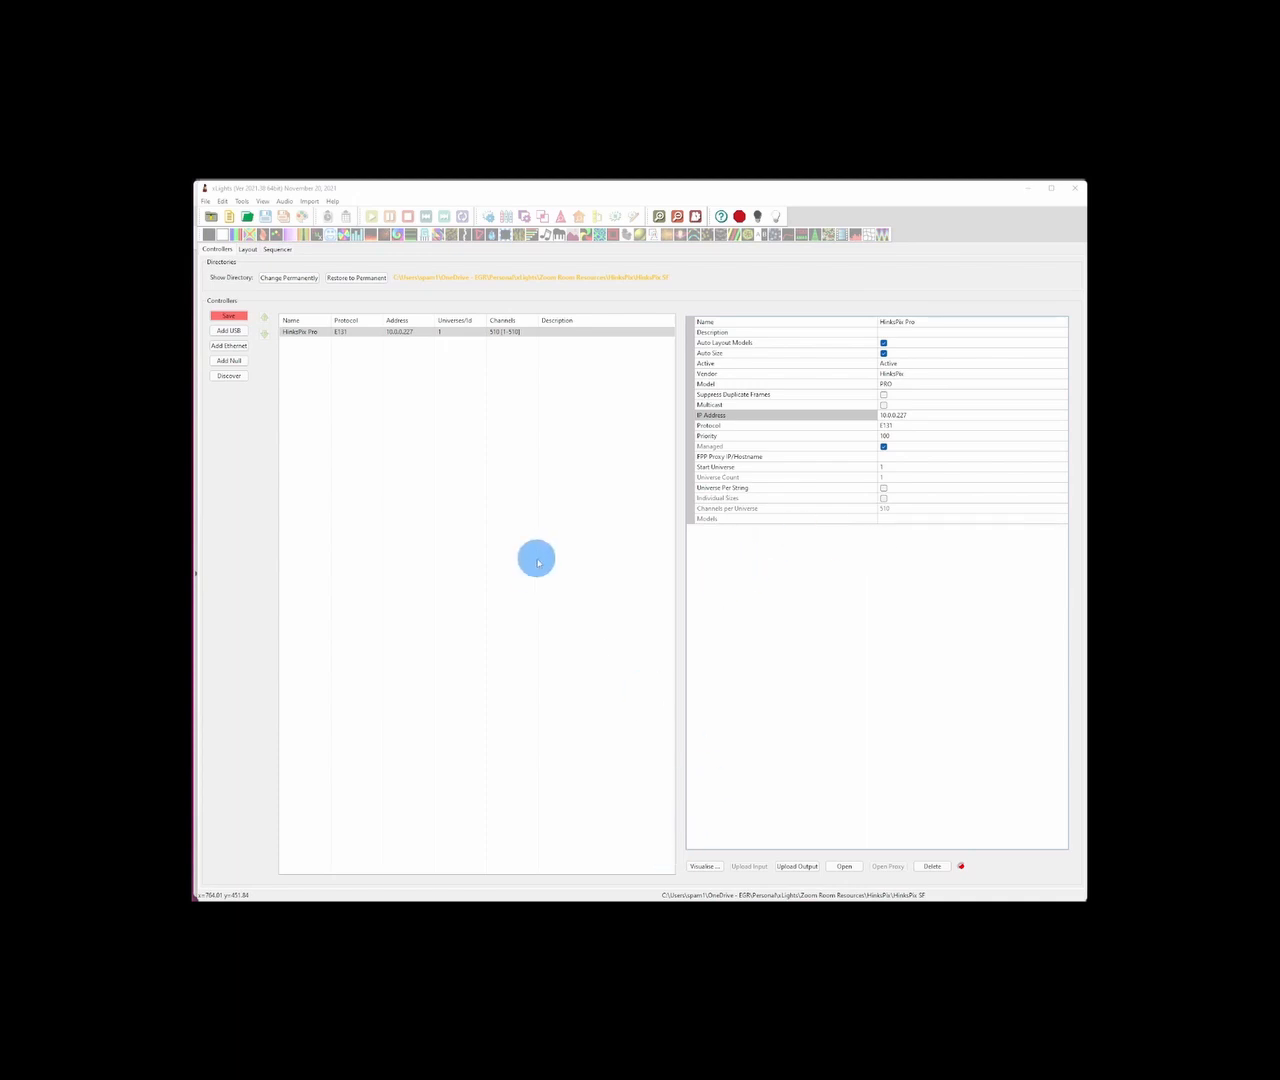
click(704, 867)
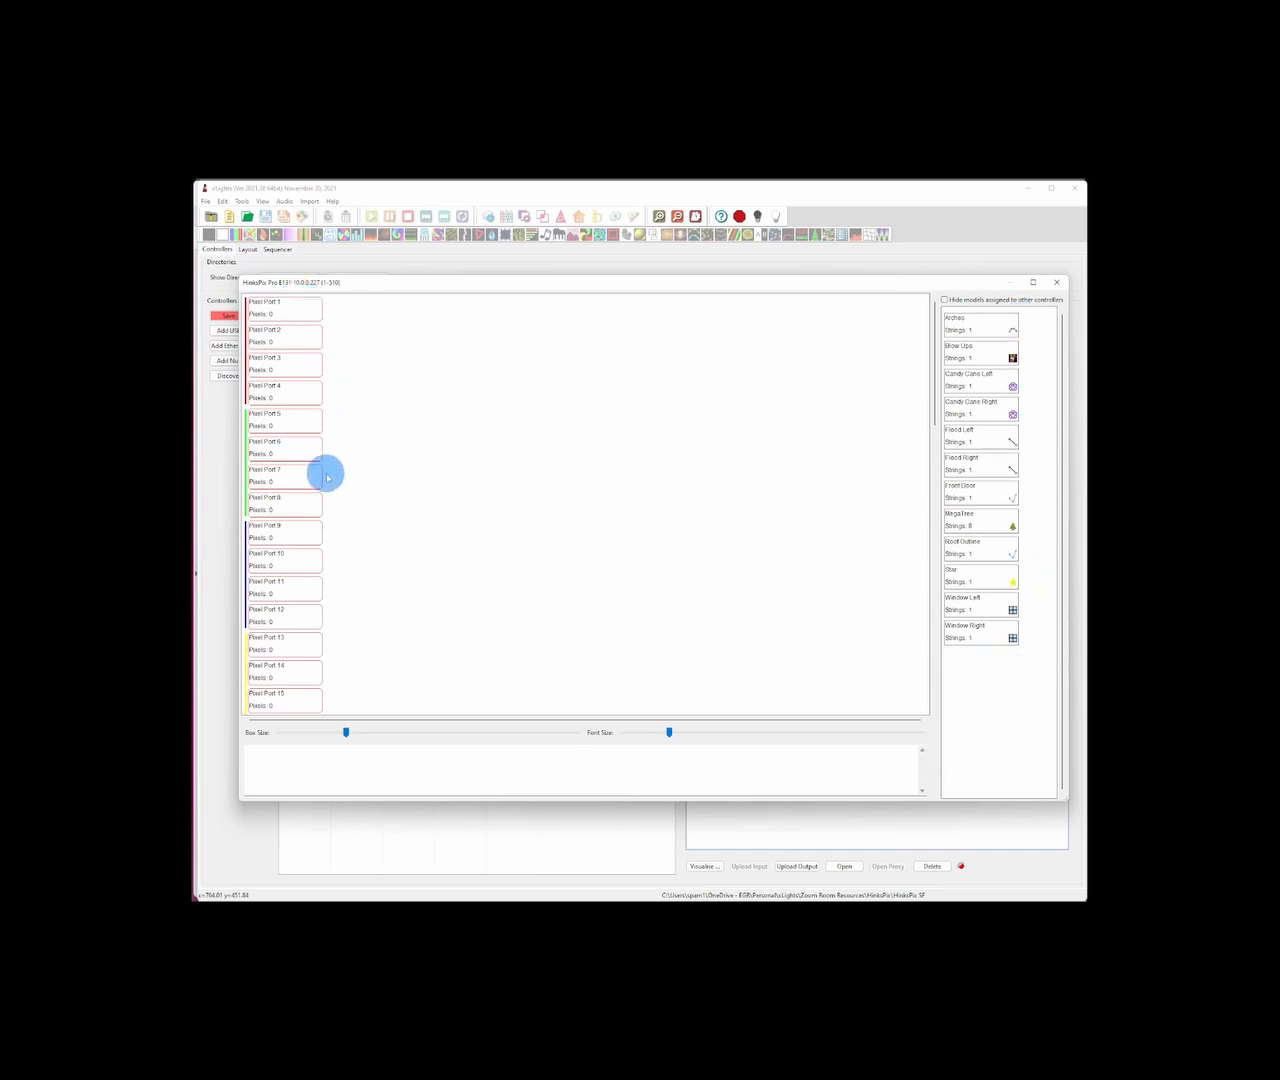
scroll(317, 654, down, 1)
scroll(317, 654, down, 10)
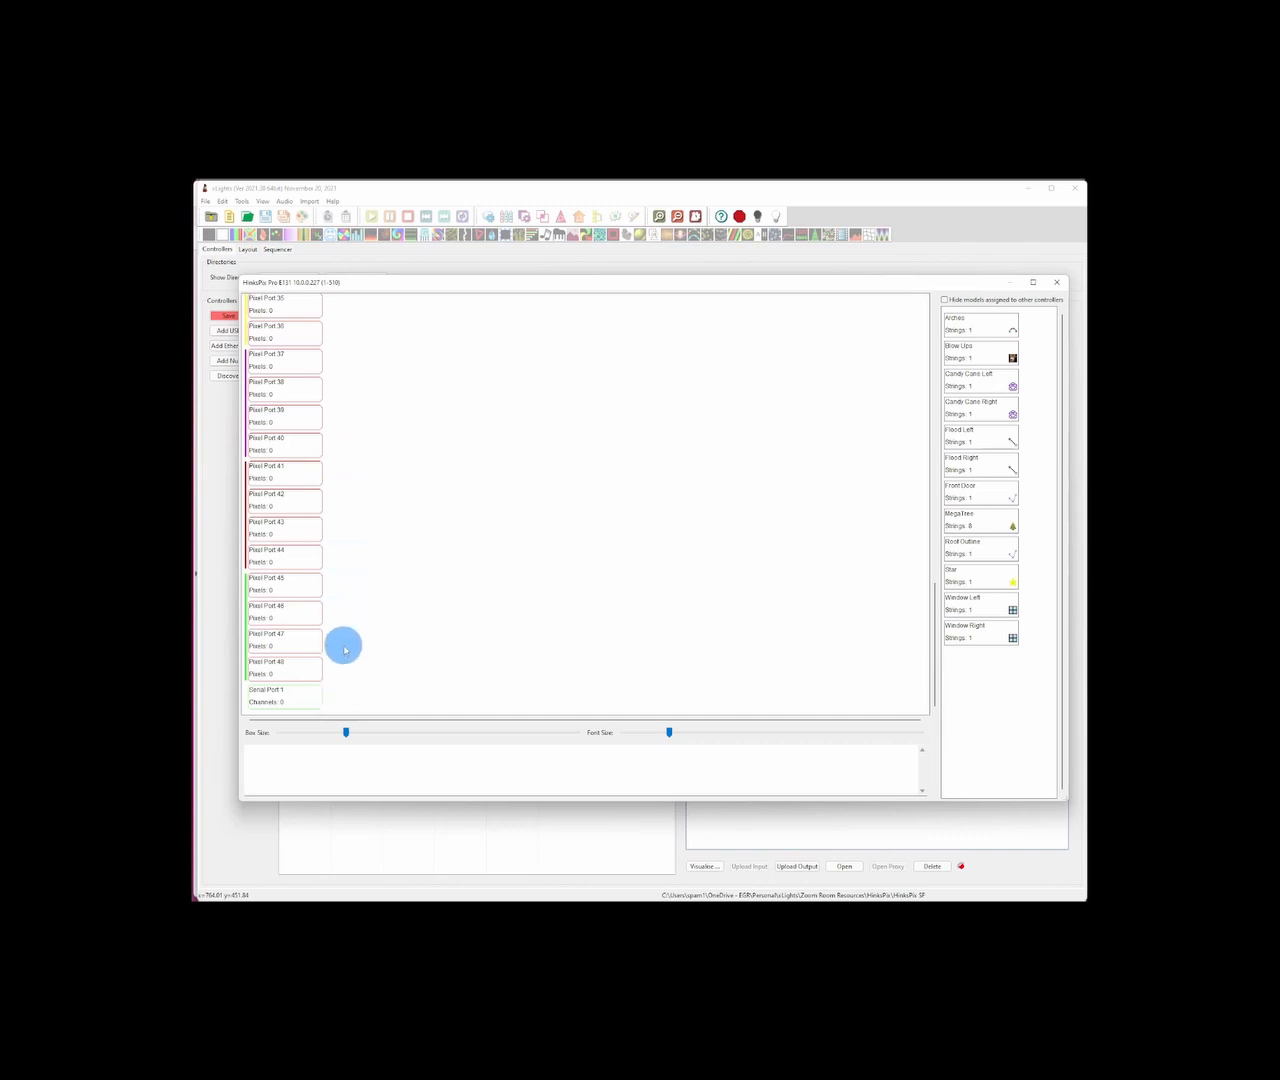
scroll(350, 612, up, 5)
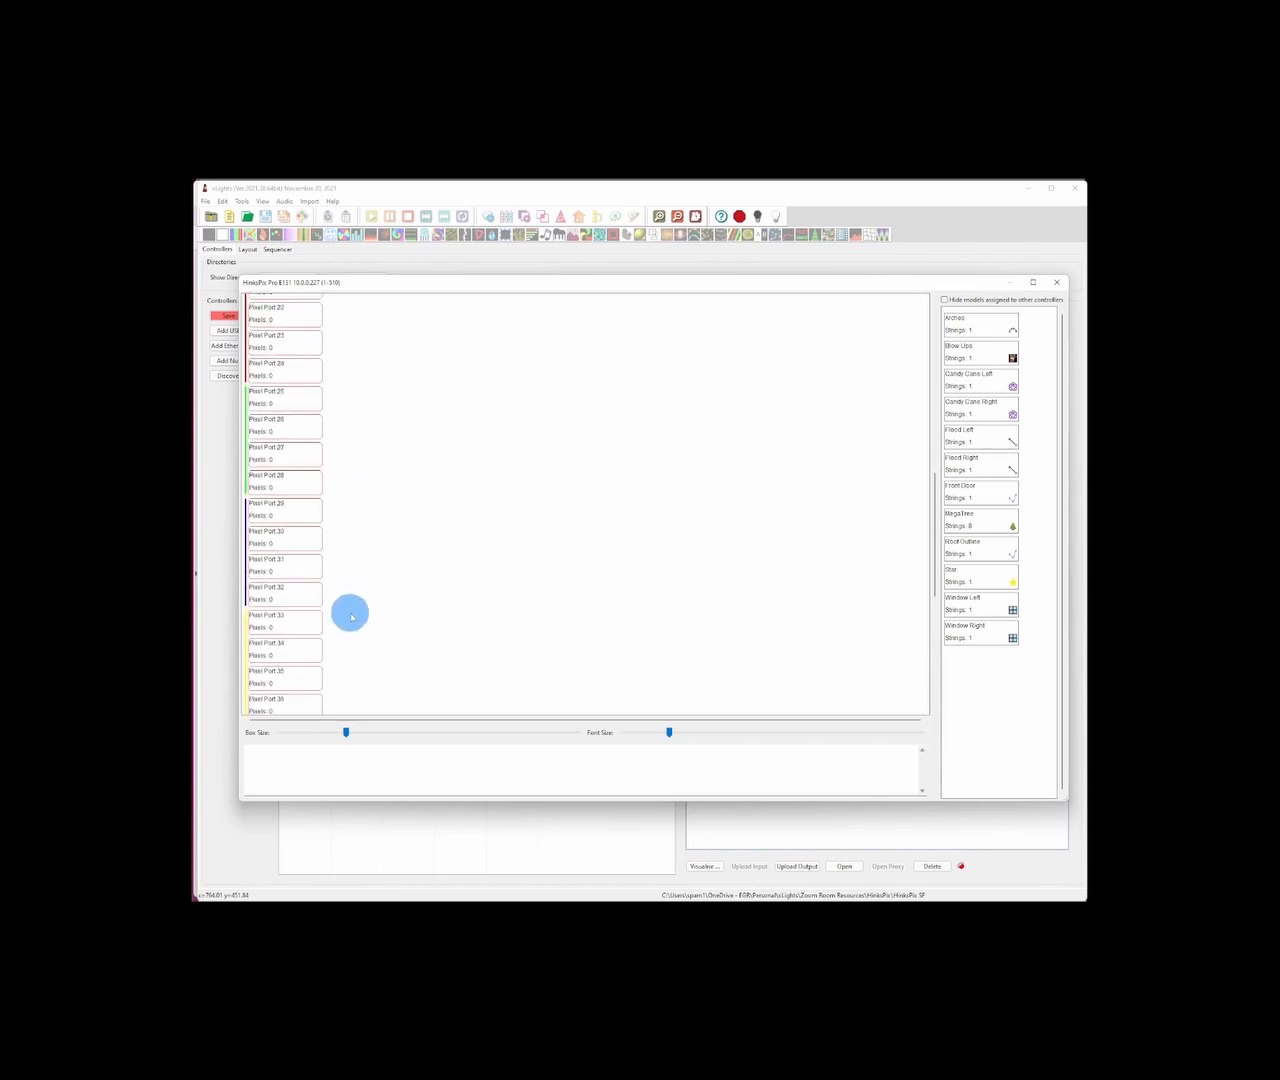
scroll(352, 617, up, 3)
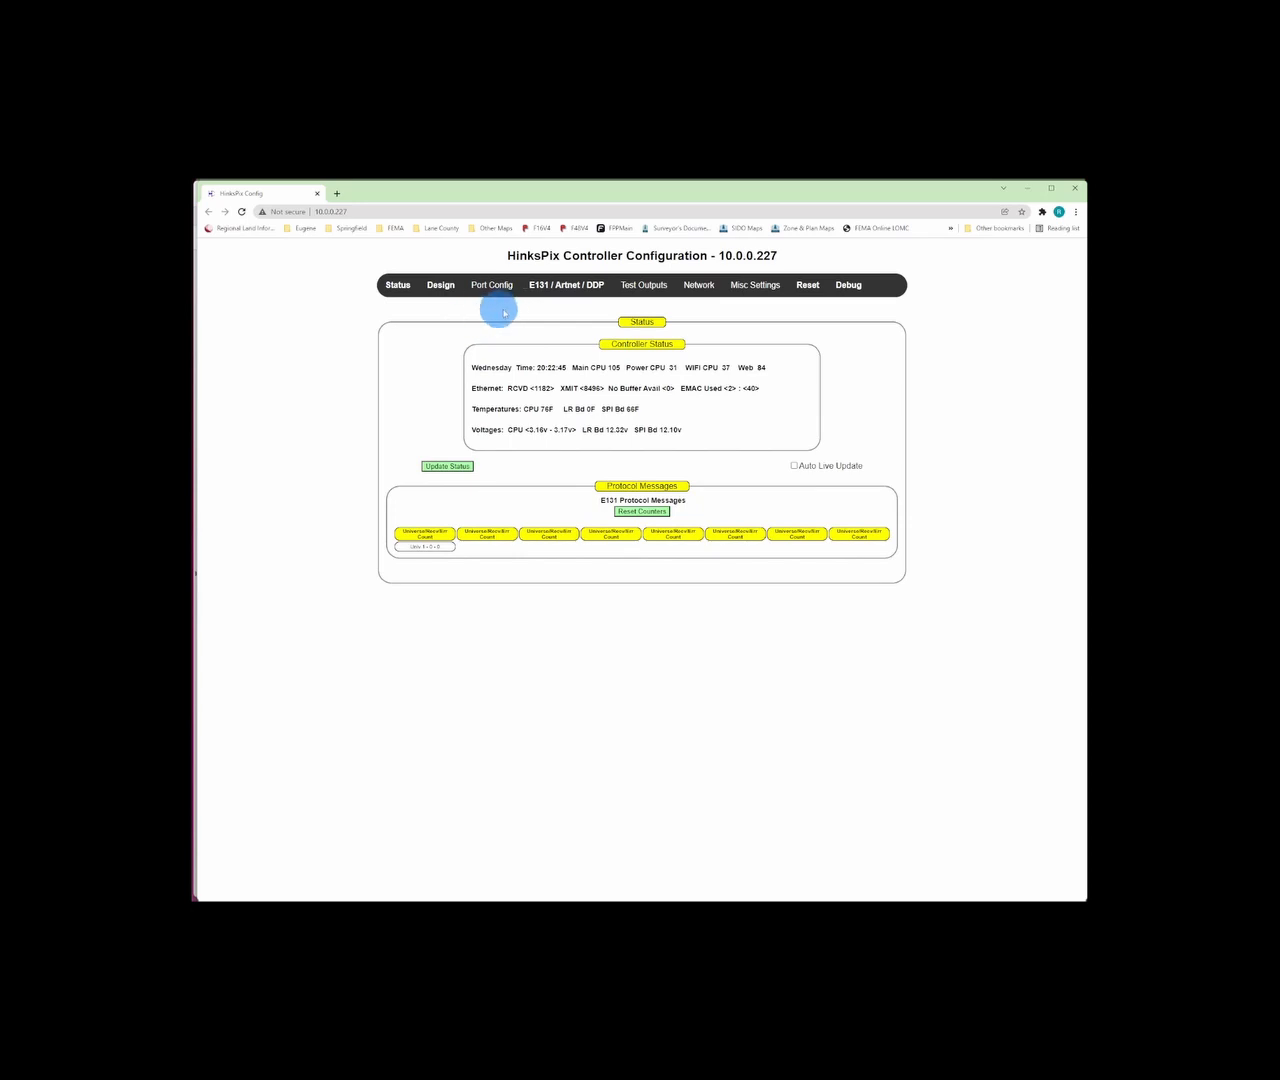
mouse_move(492, 294)
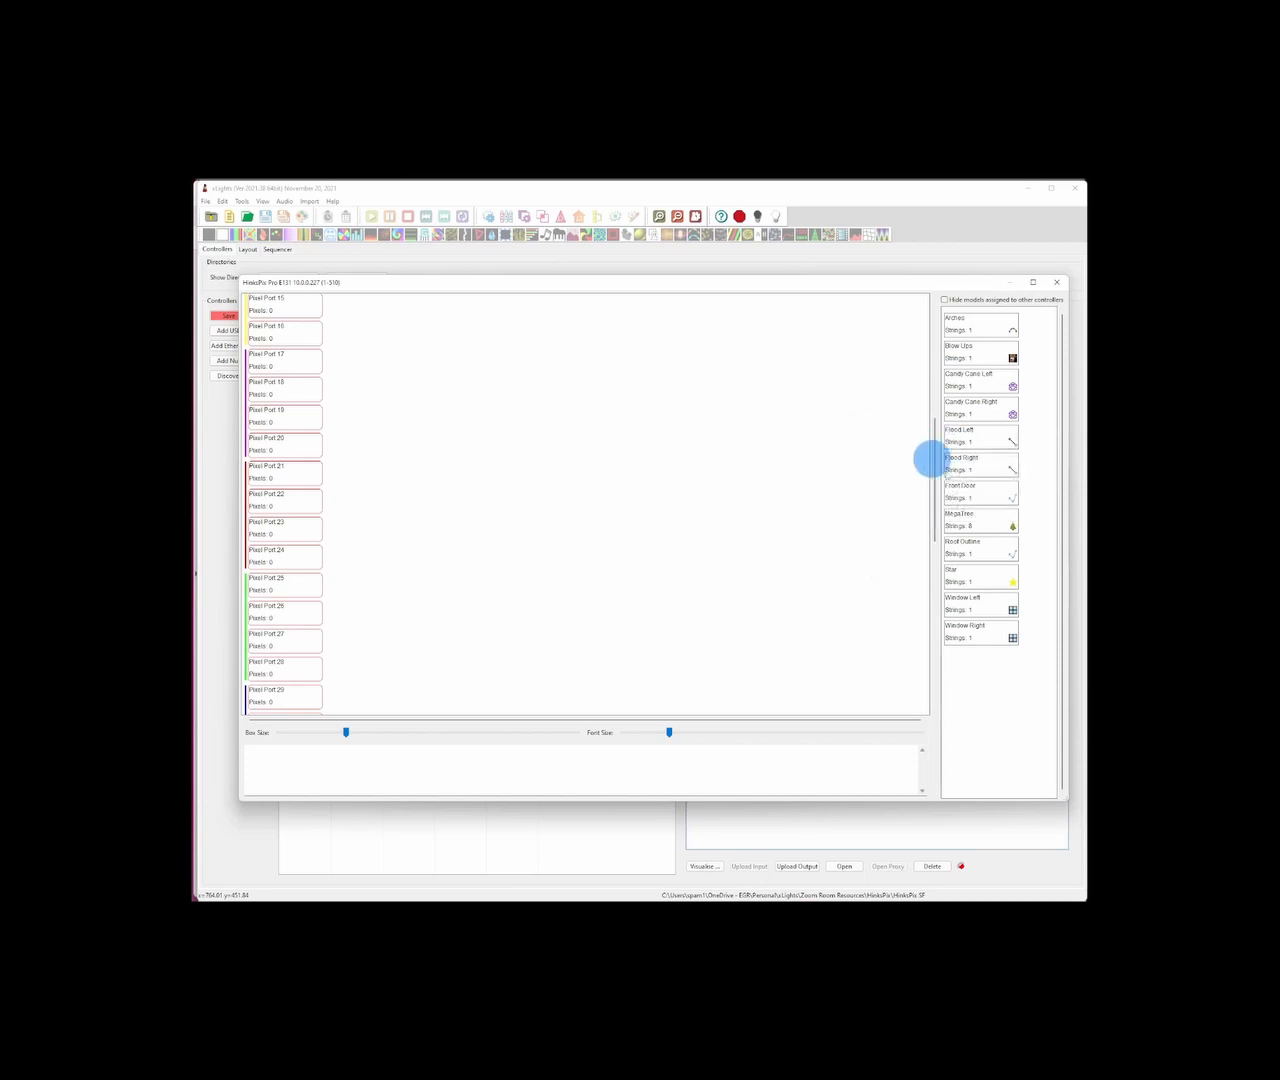
Assign the Roof Outline model to Pixel Port 17 and the Front Door model to Pixel Port 18.
mouse_move(994, 553)
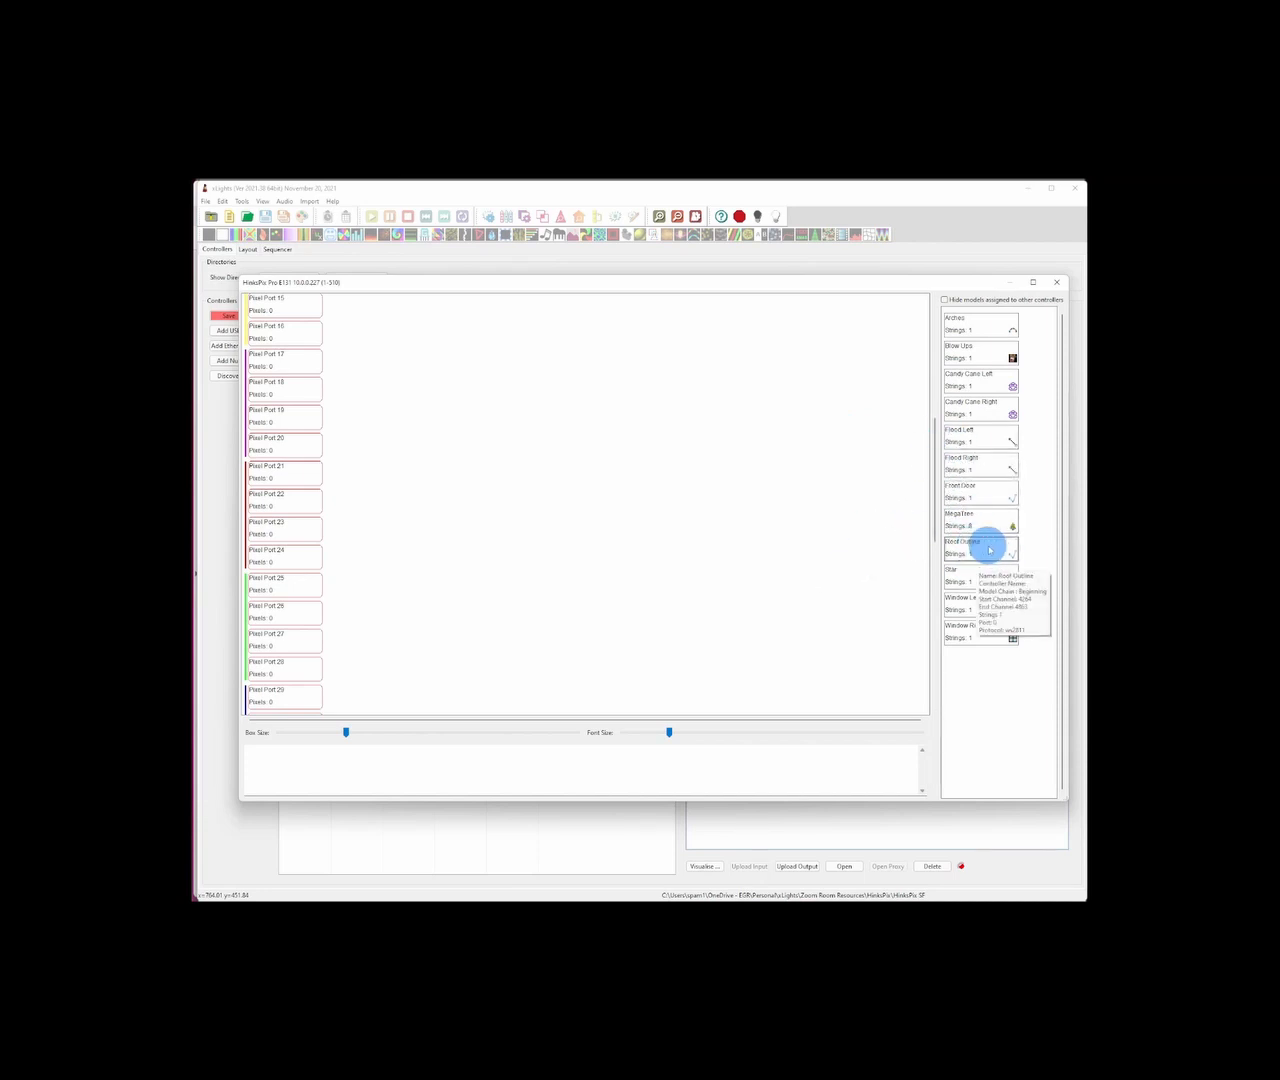
drag(989, 549, 314, 355)
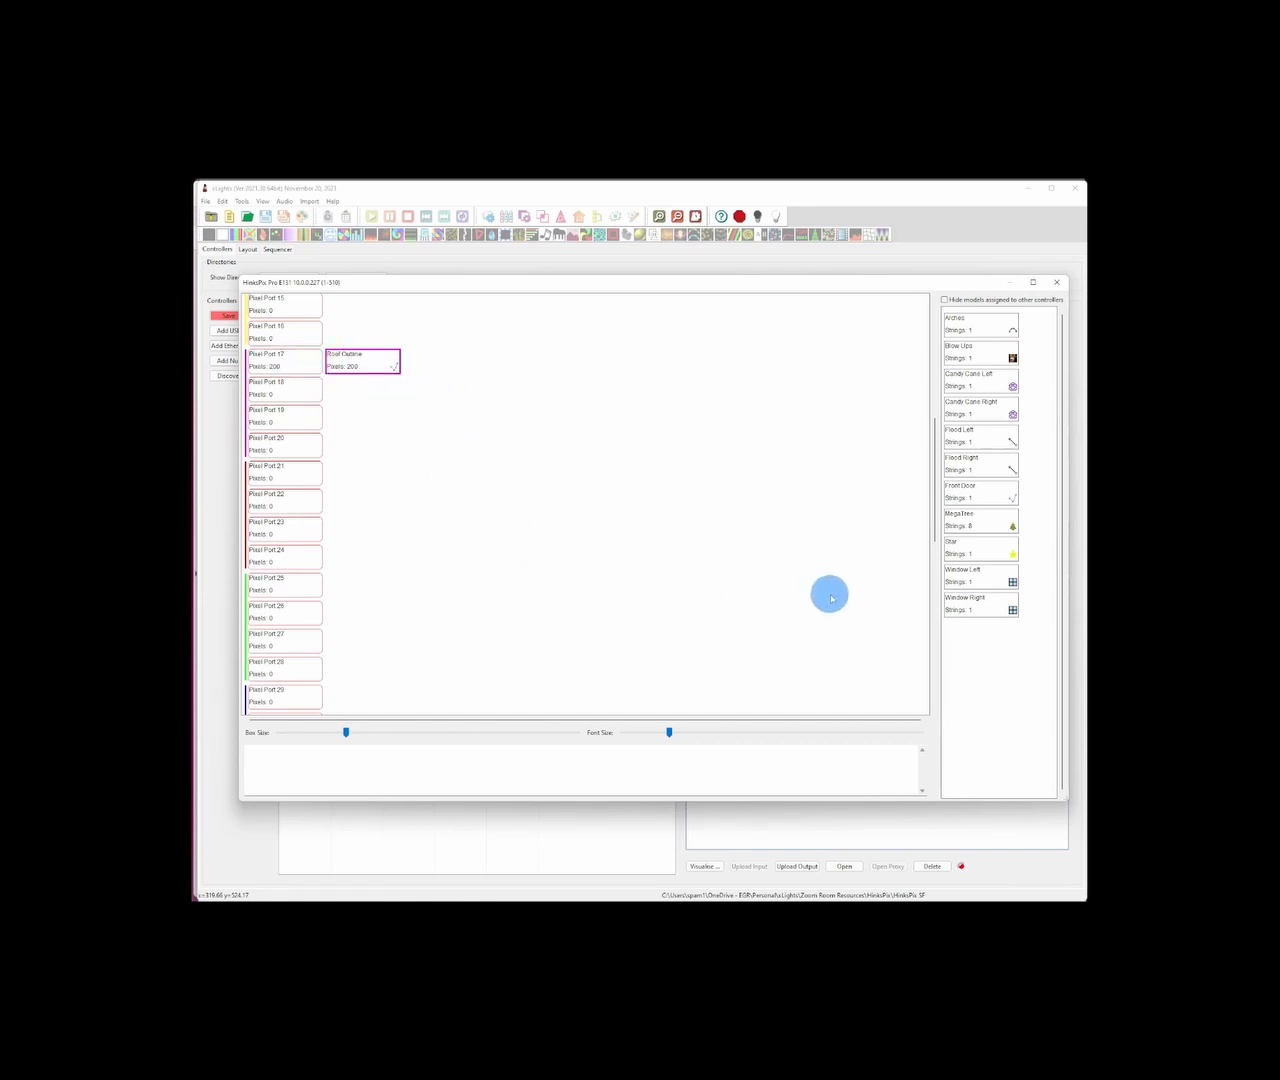
mouse_move(988, 405)
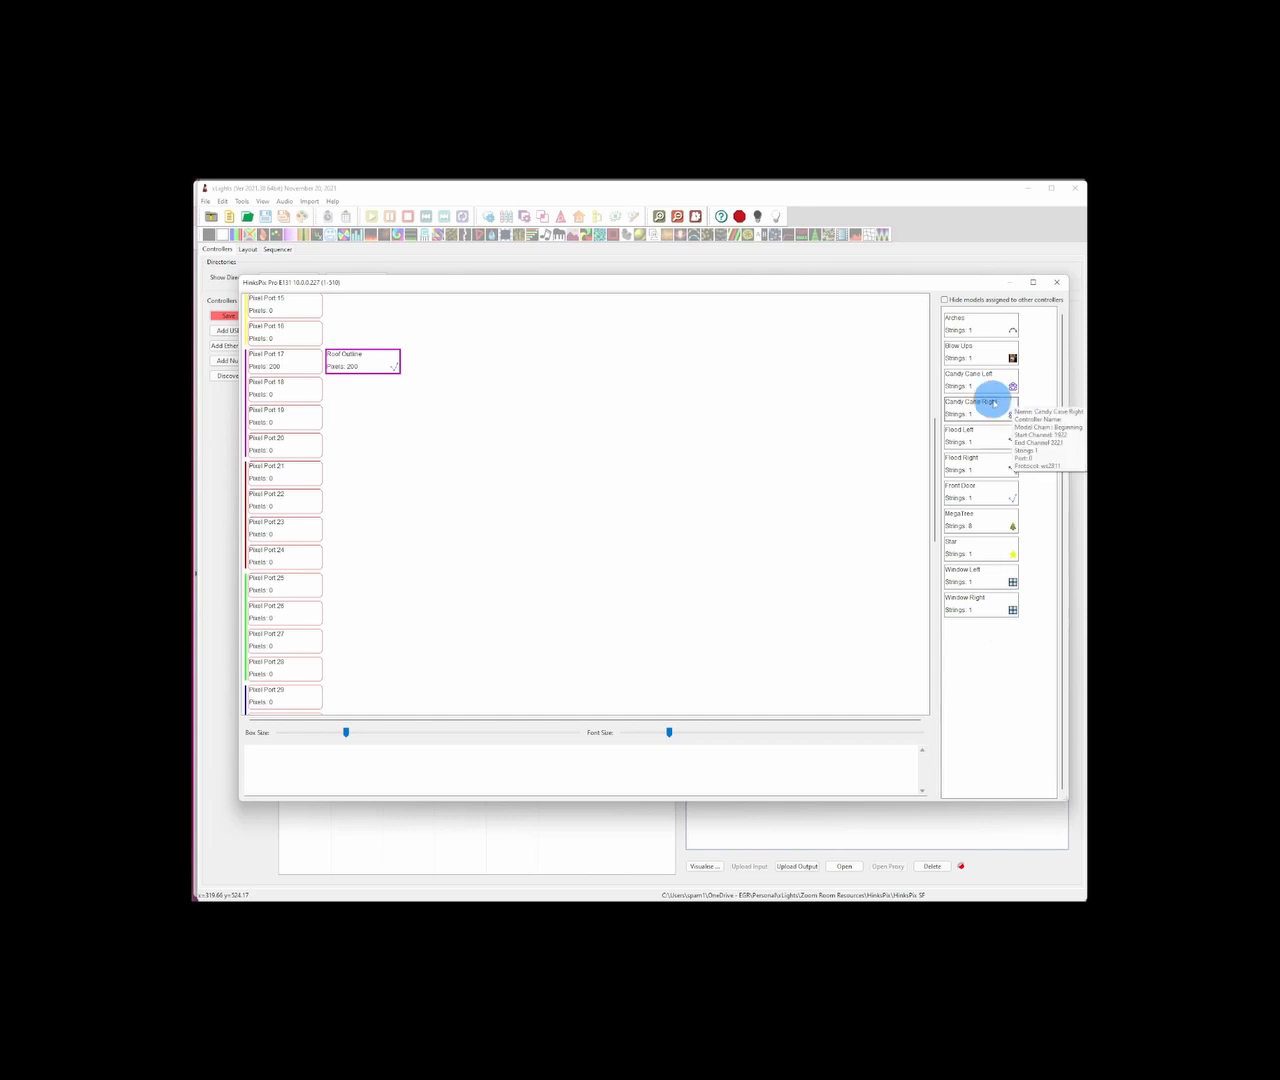
mouse_move(993, 441)
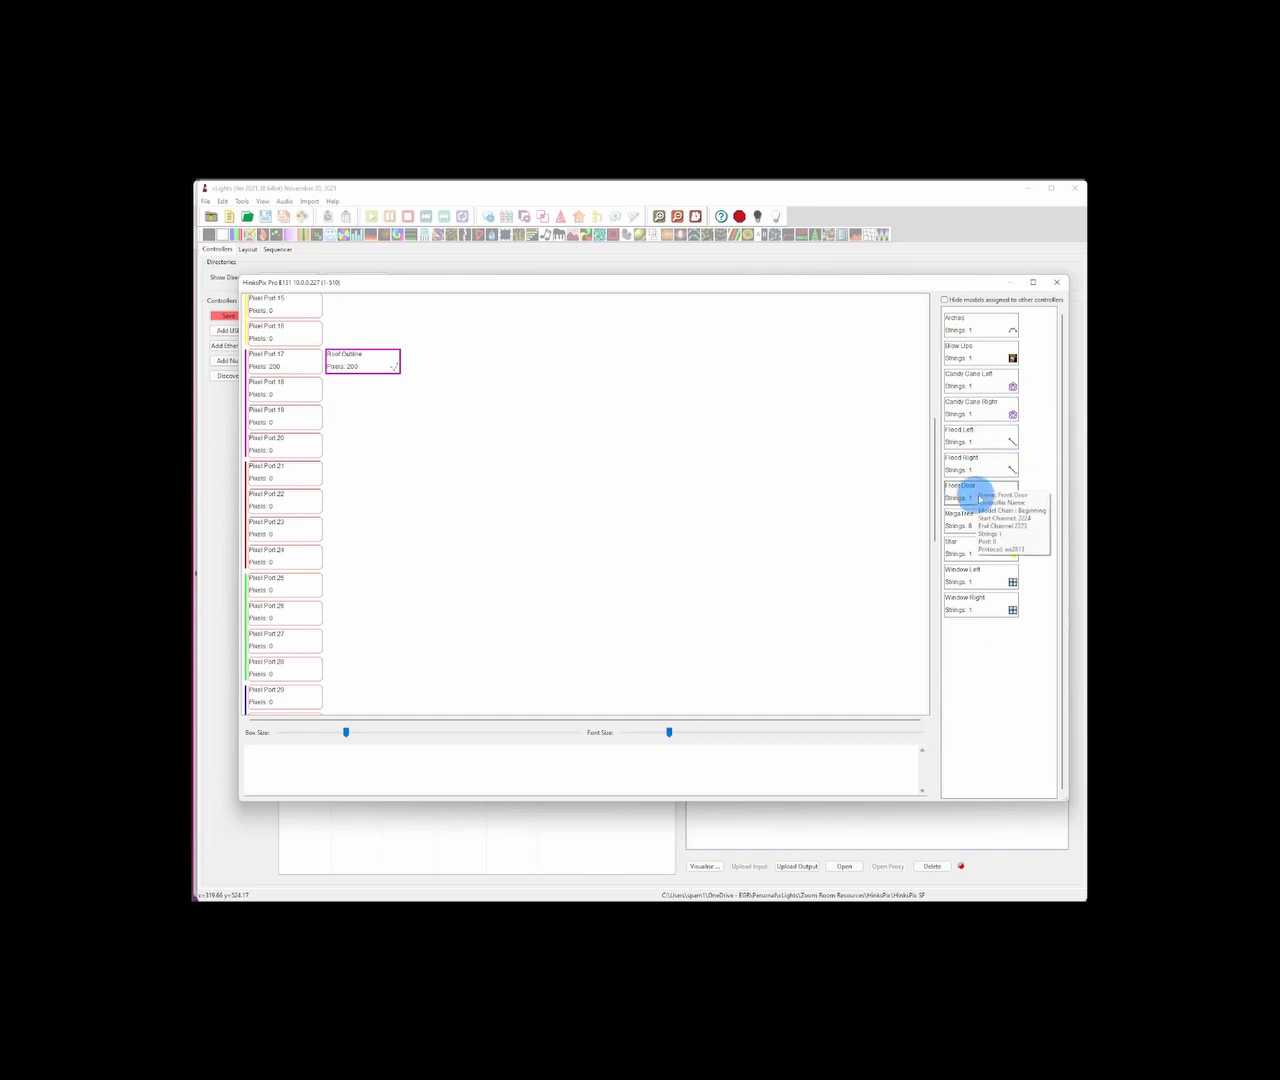
drag(971, 491, 321, 383)
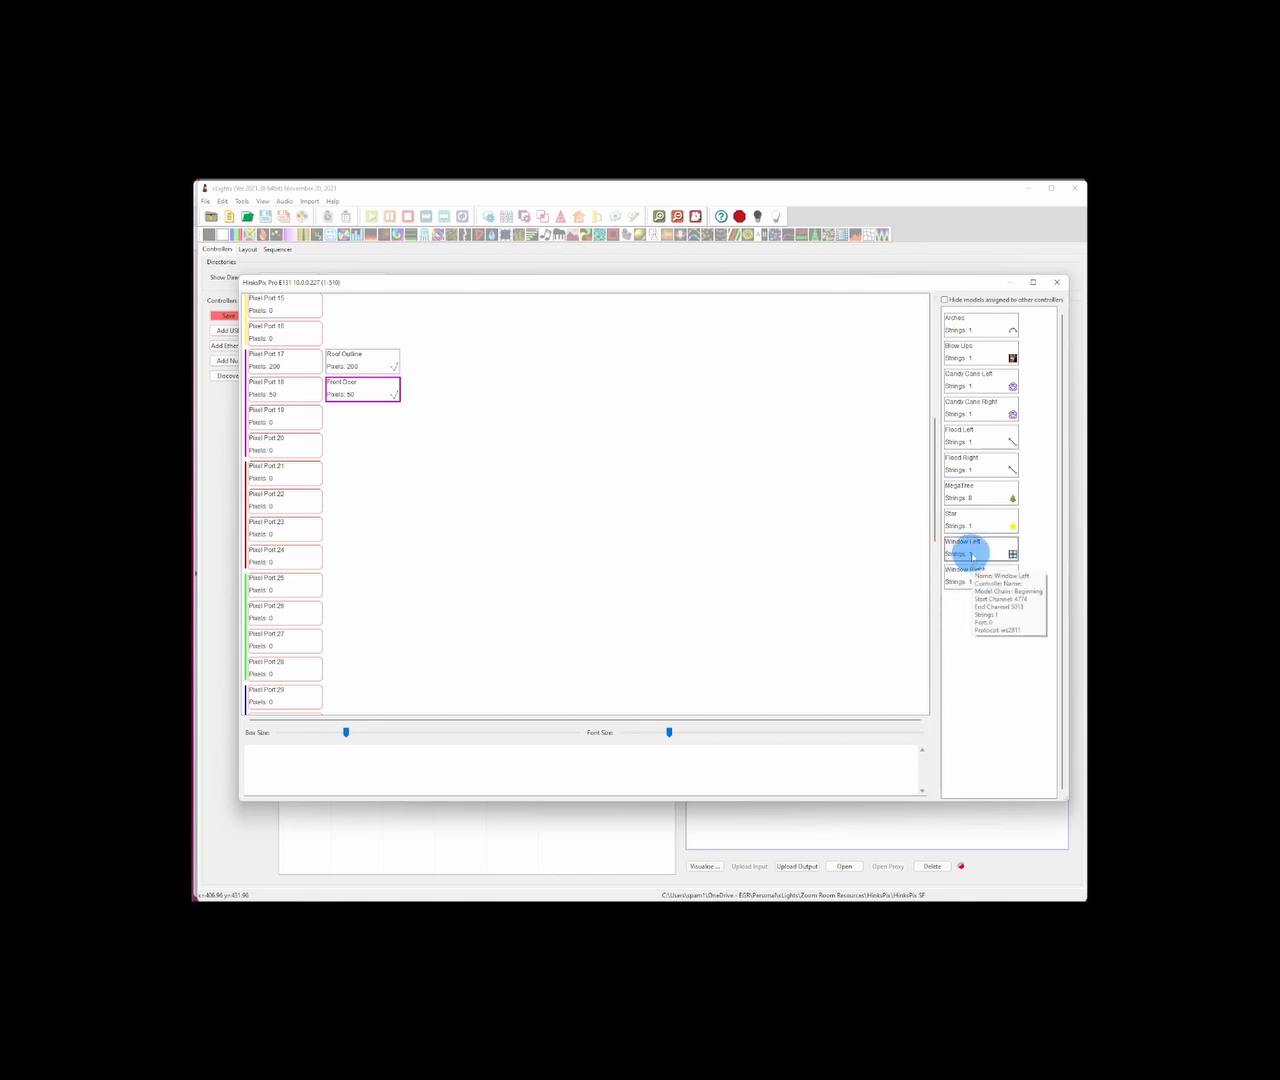
Assign the Window Left model to Pixel Port 19 and chain the Window Right model after it.
drag(971, 551, 306, 417)
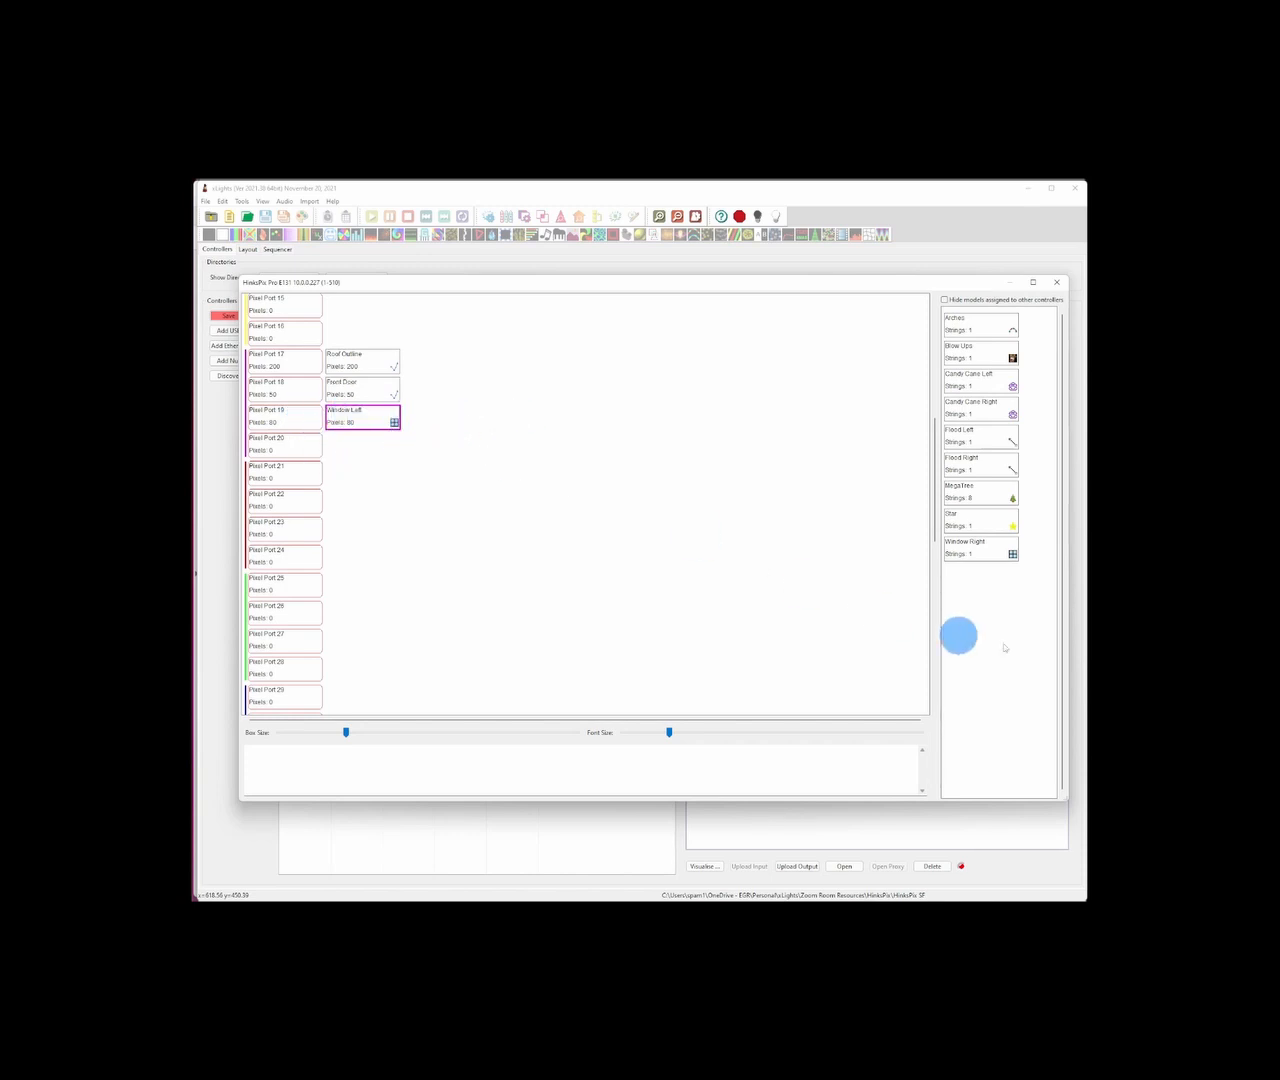
mouse_move(969, 552)
mouse_down()
mouse_move(274, 440)
mouse_move(333, 409)
mouse_move(328, 426)
mouse_move(345, 434)
mouse_move(397, 435)
mouse_move(400, 418)
mouse_move(323, 403)
mouse_move(774, 551)
mouse_move(1000, 553)
mouse_move(976, 552)
mouse_up()
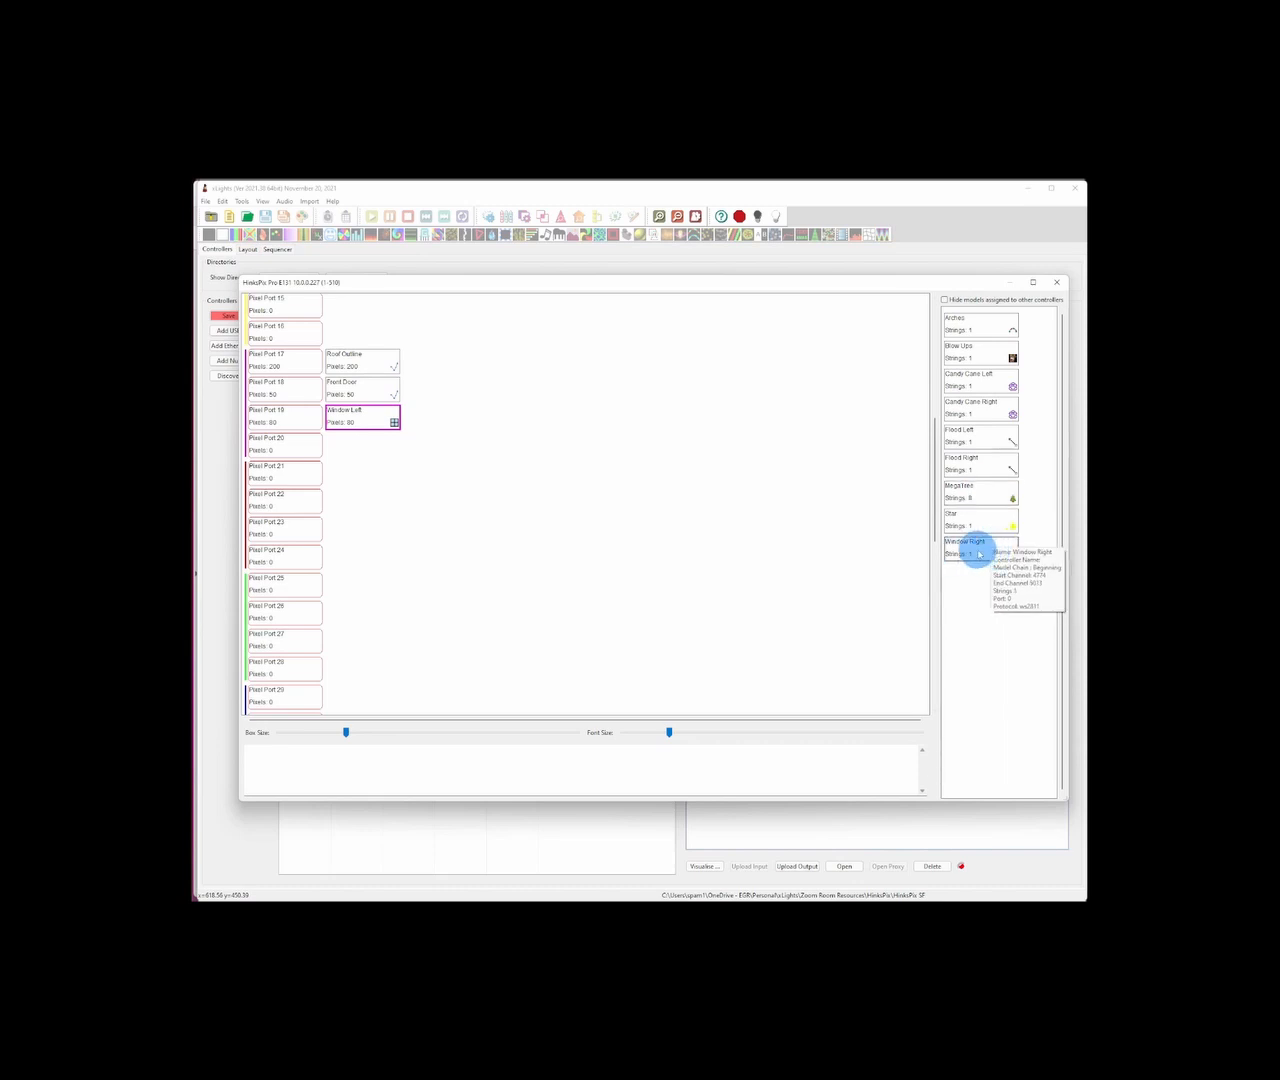
drag(978, 551, 360, 421)
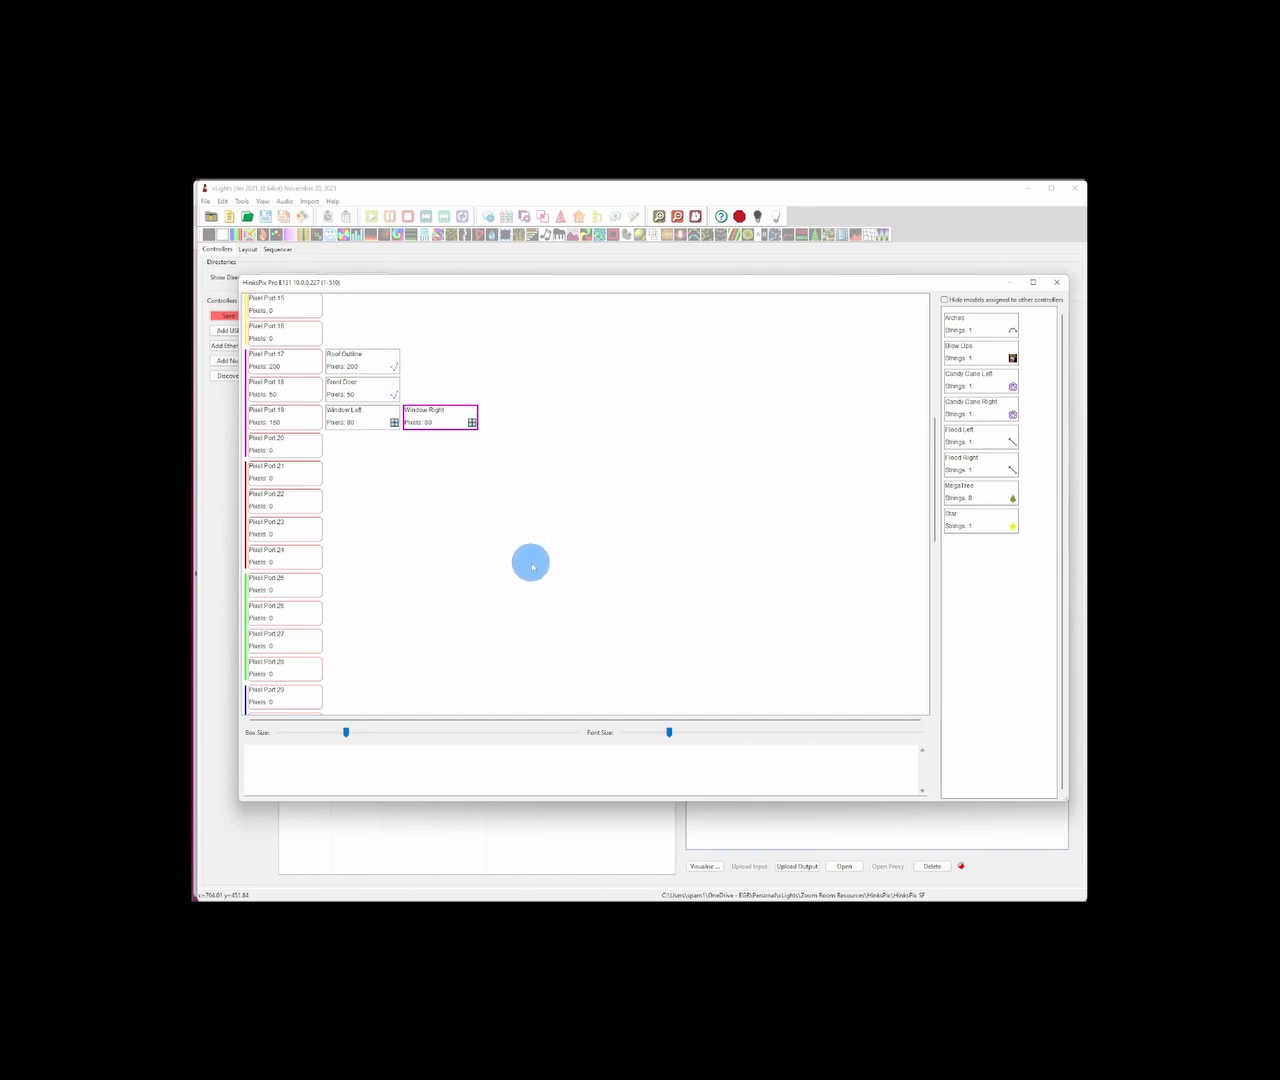
Review the pixel ports, examine the display layout and HinksPix wiring diagram PDFs in Acrobat, and return to xLights.
scroll(575, 560, up, 3)
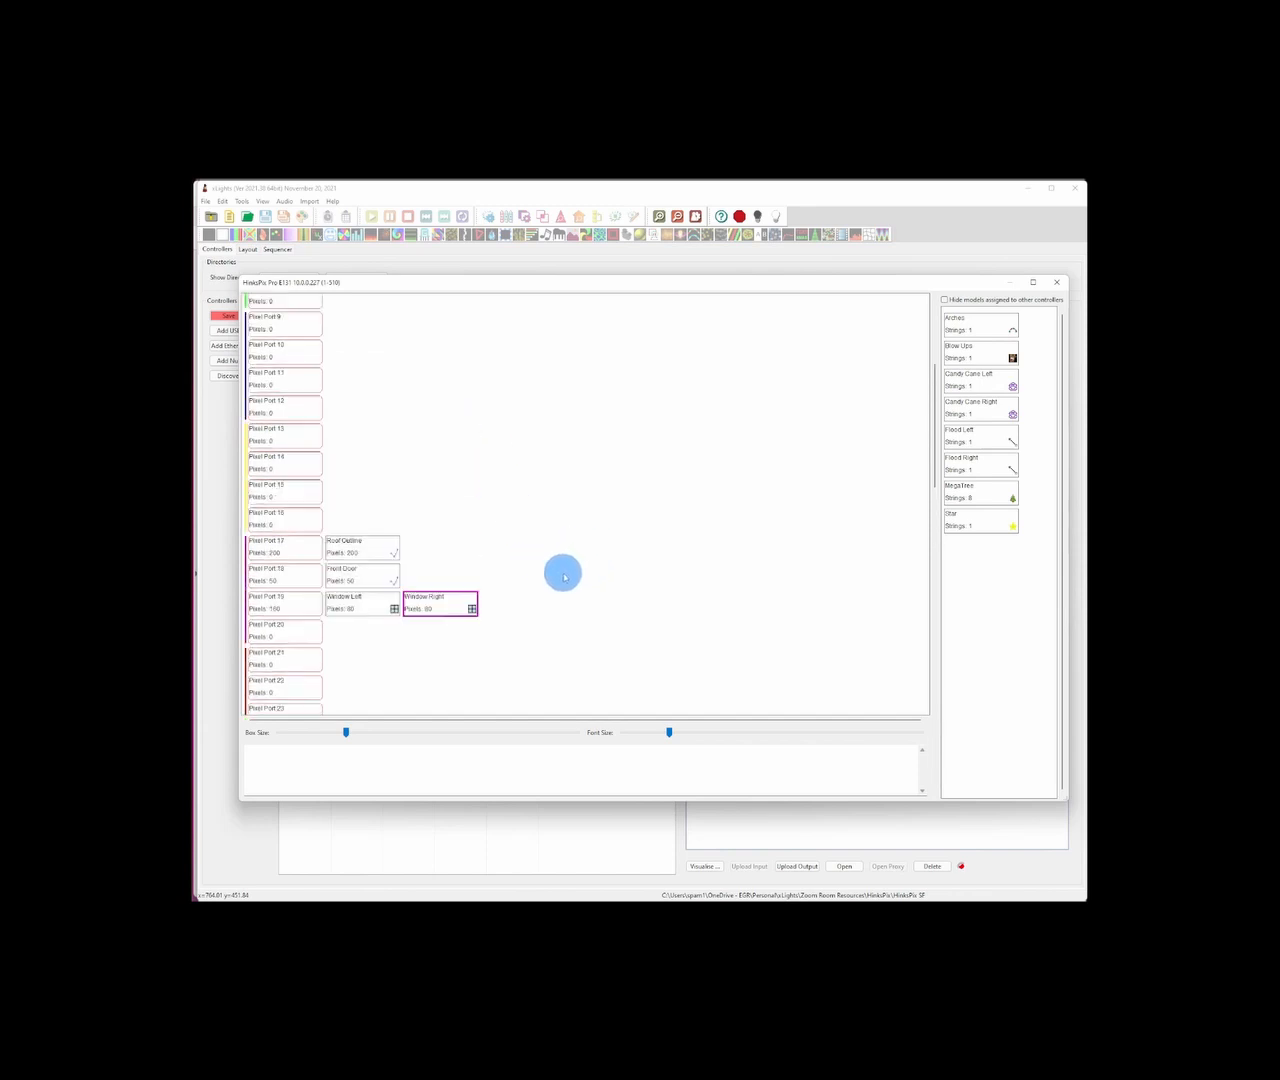
scroll(540, 578, up, 3)
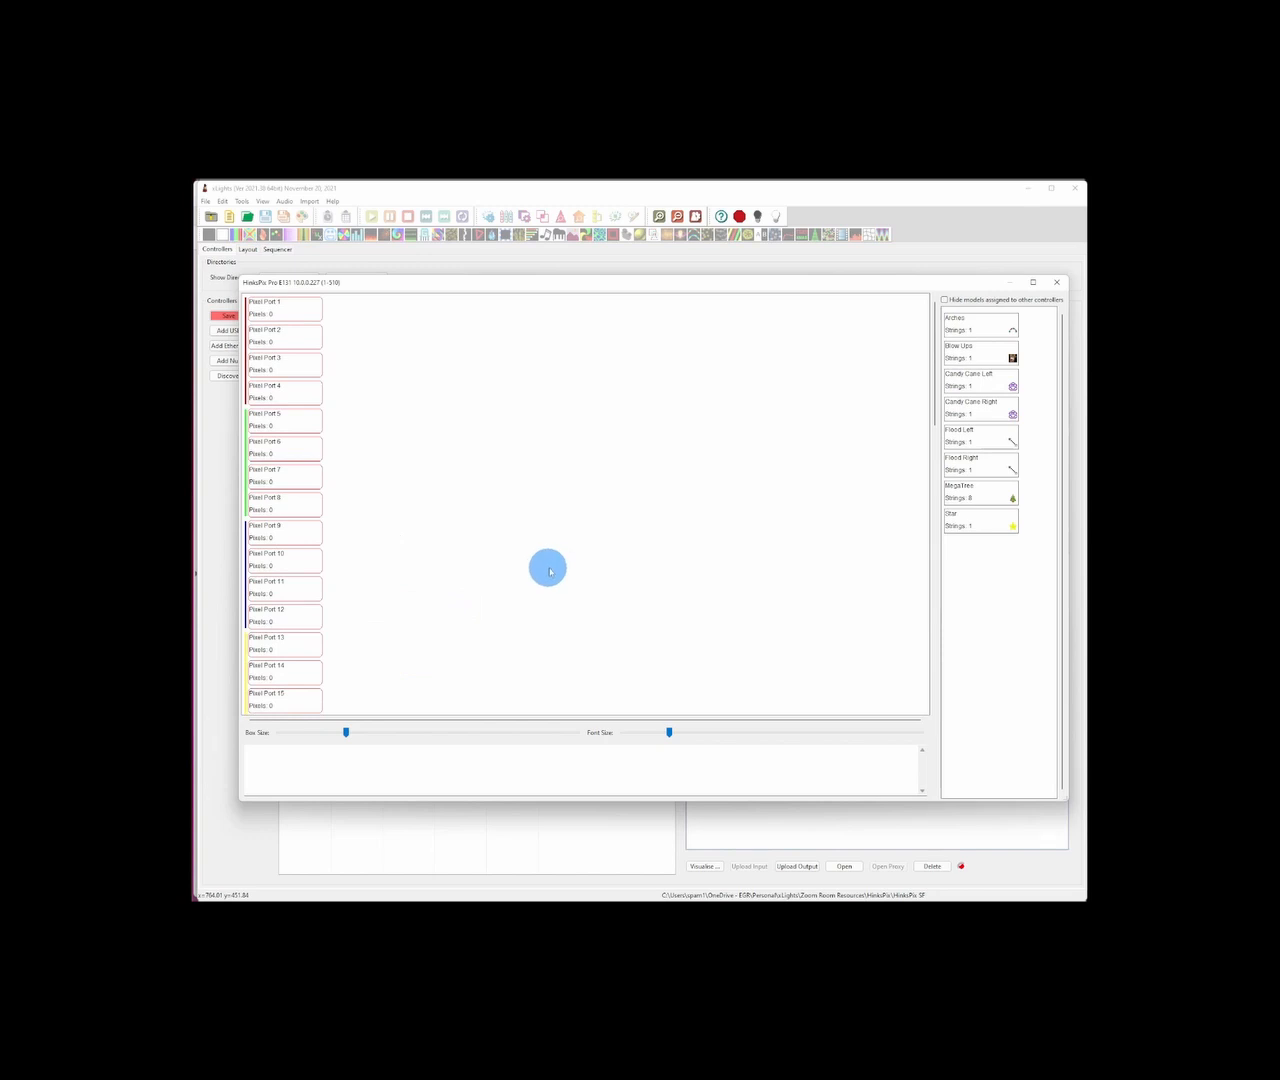
scroll(560, 565, down, 5)
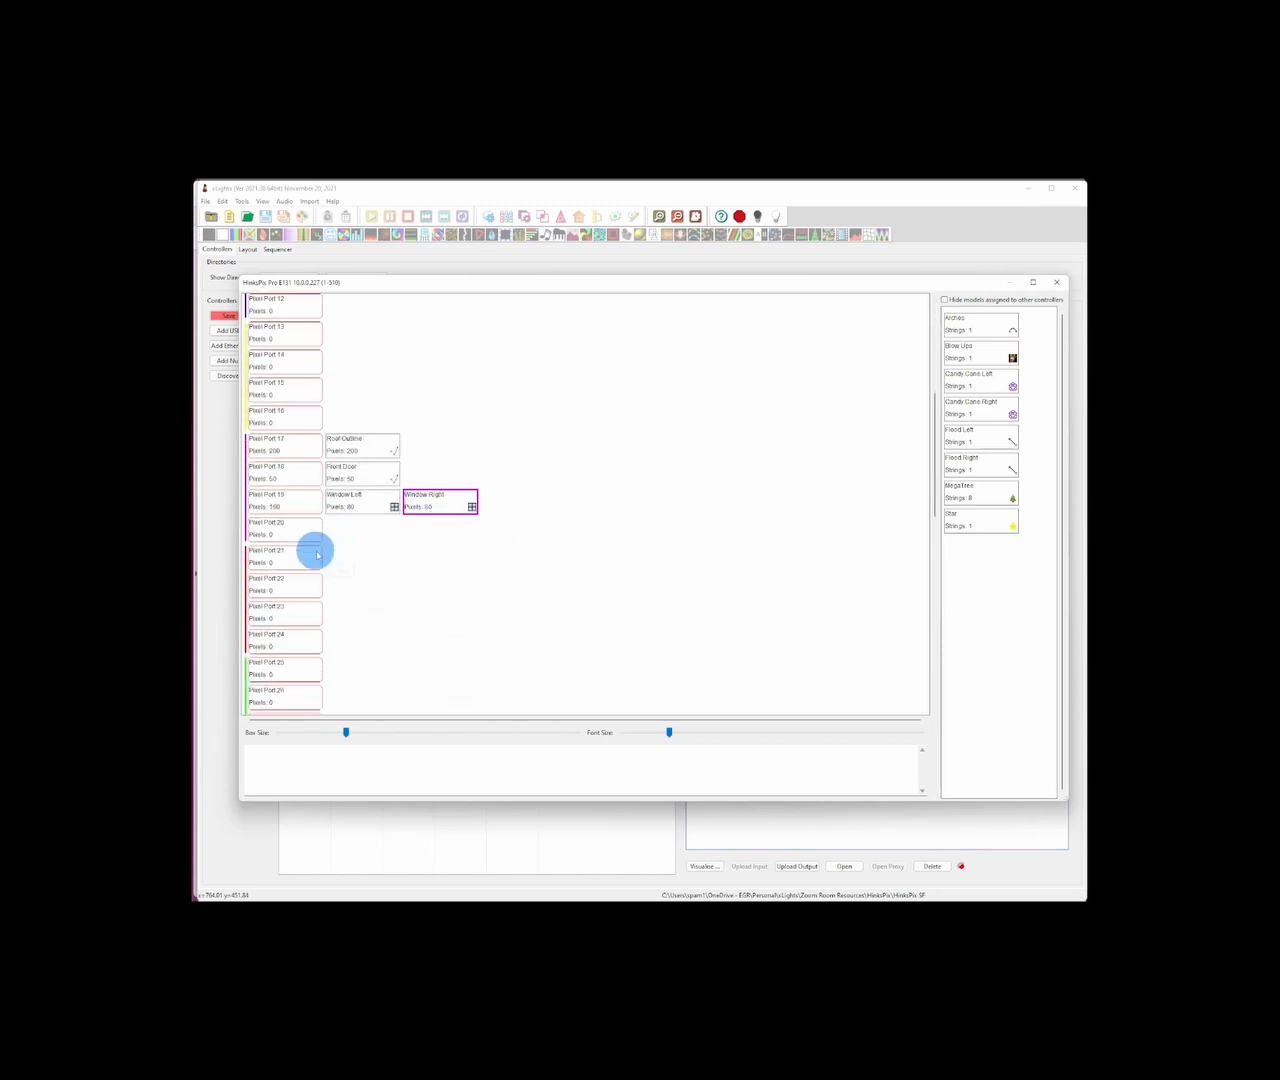
scroll(565, 555, up, 4)
scroll(558, 561, up, 1)
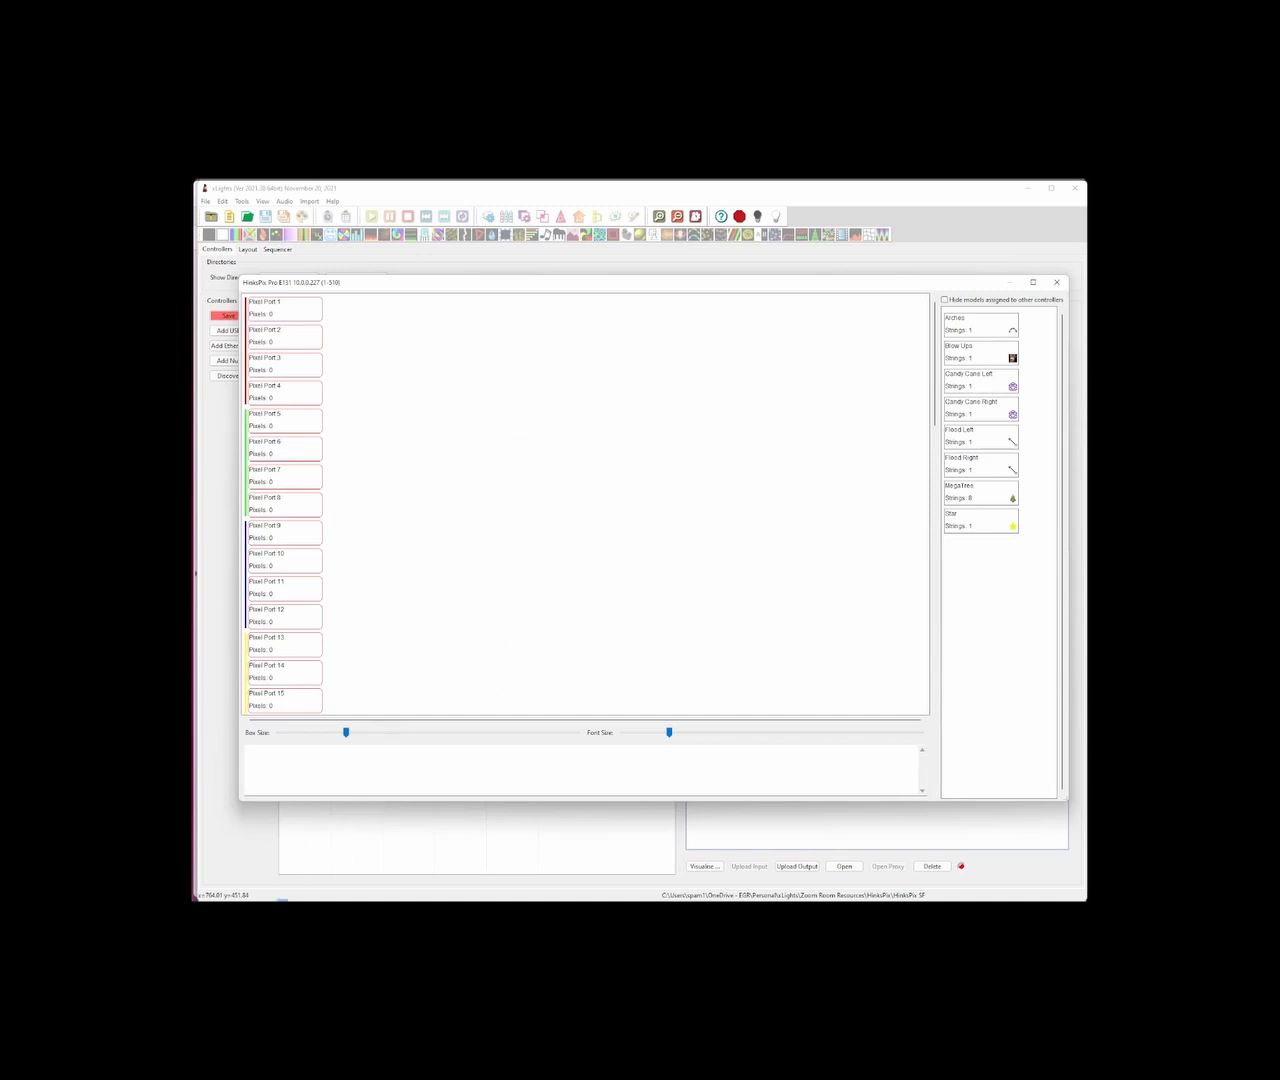
click(268, 870)
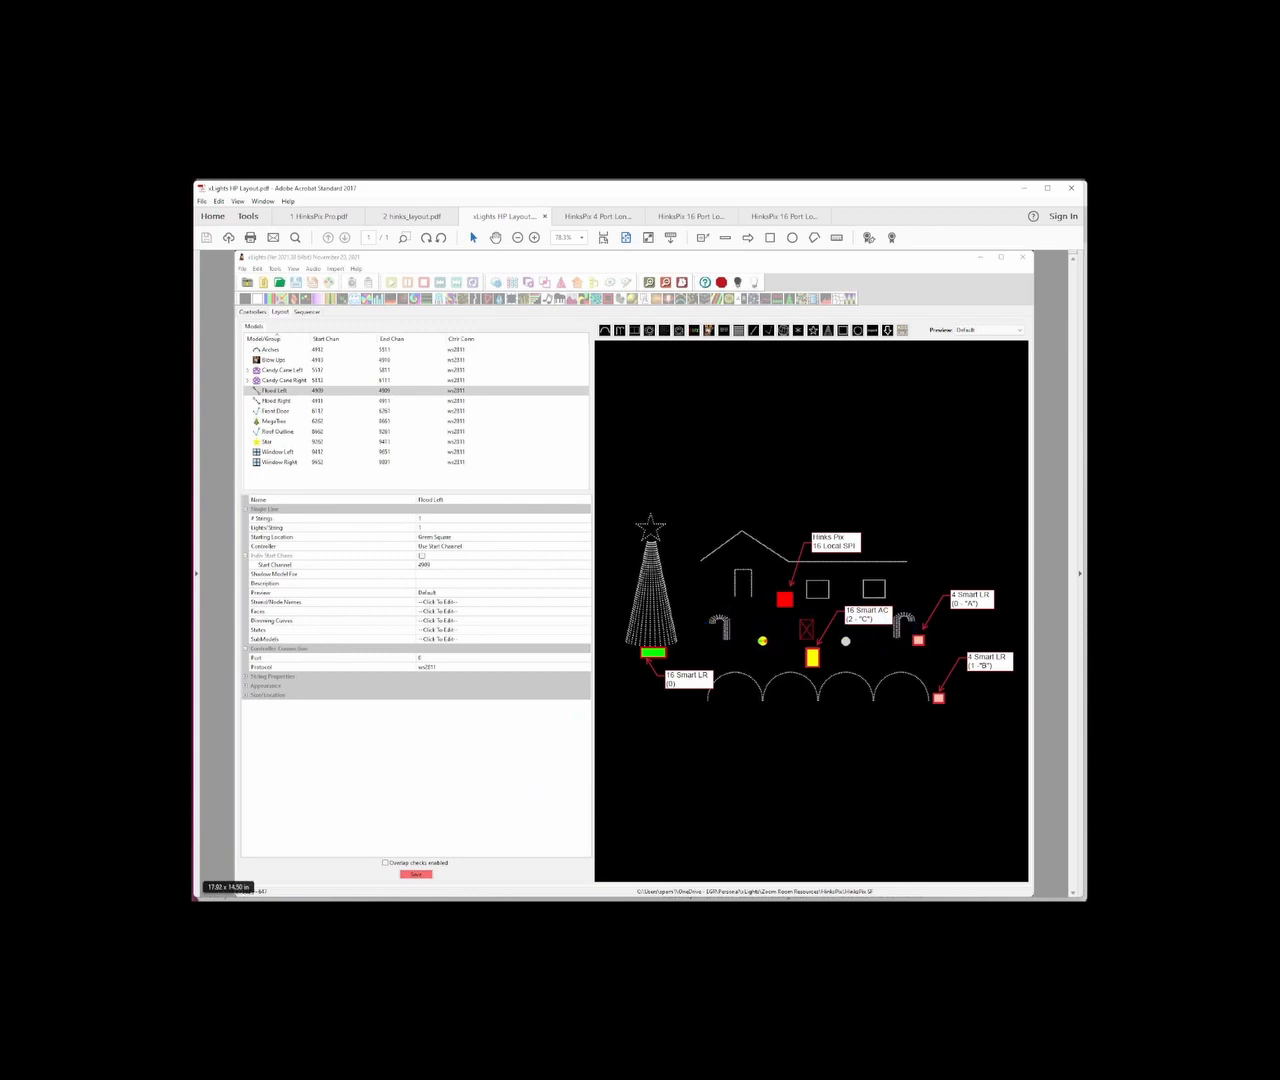
click(212, 870)
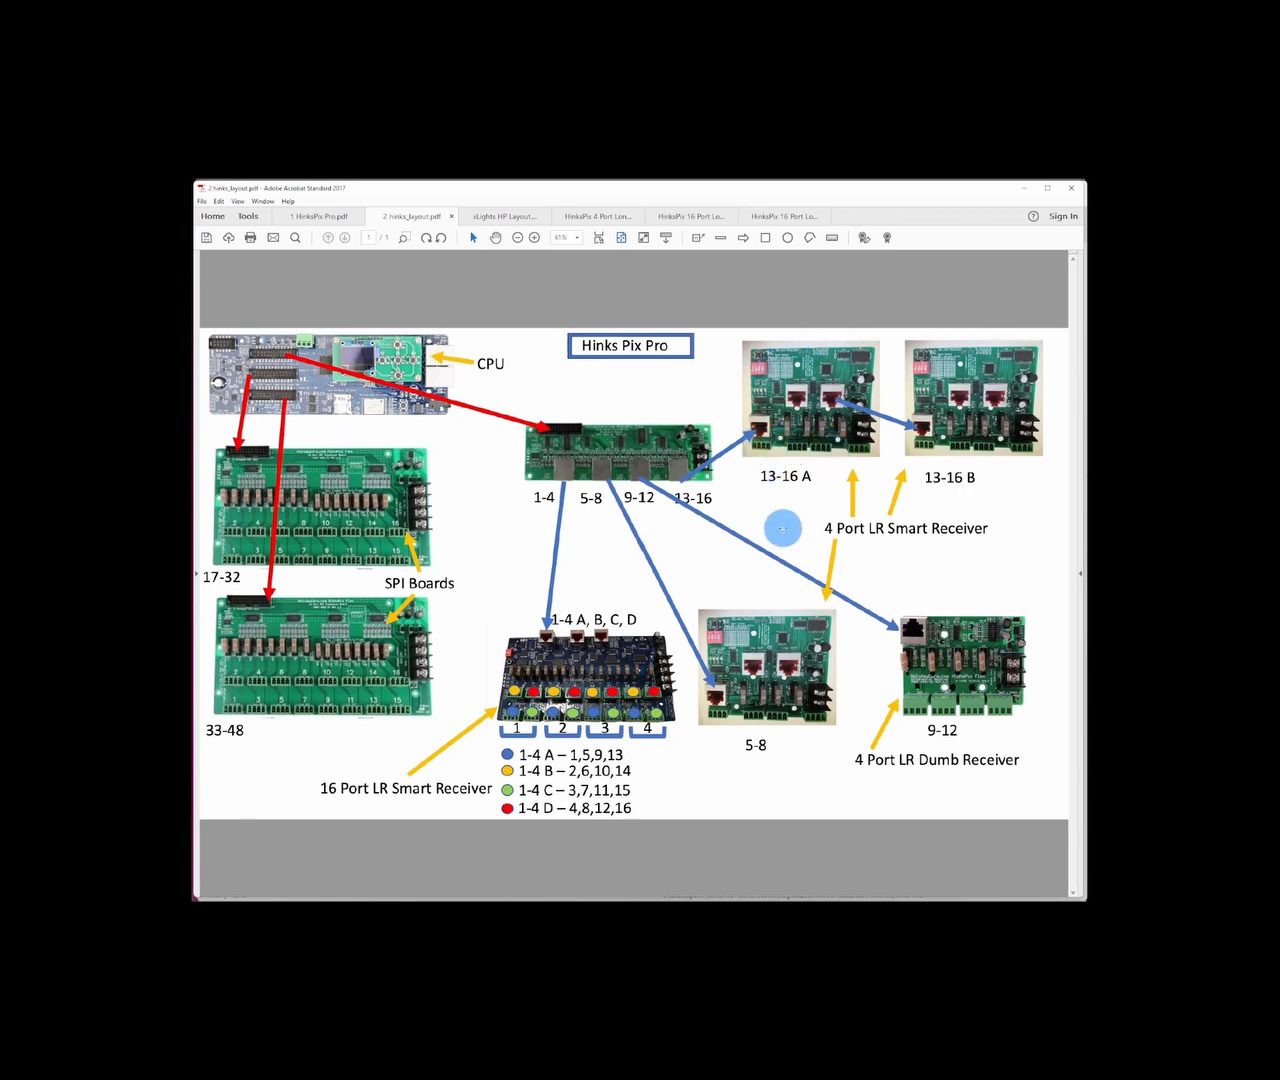
click(332, 895)
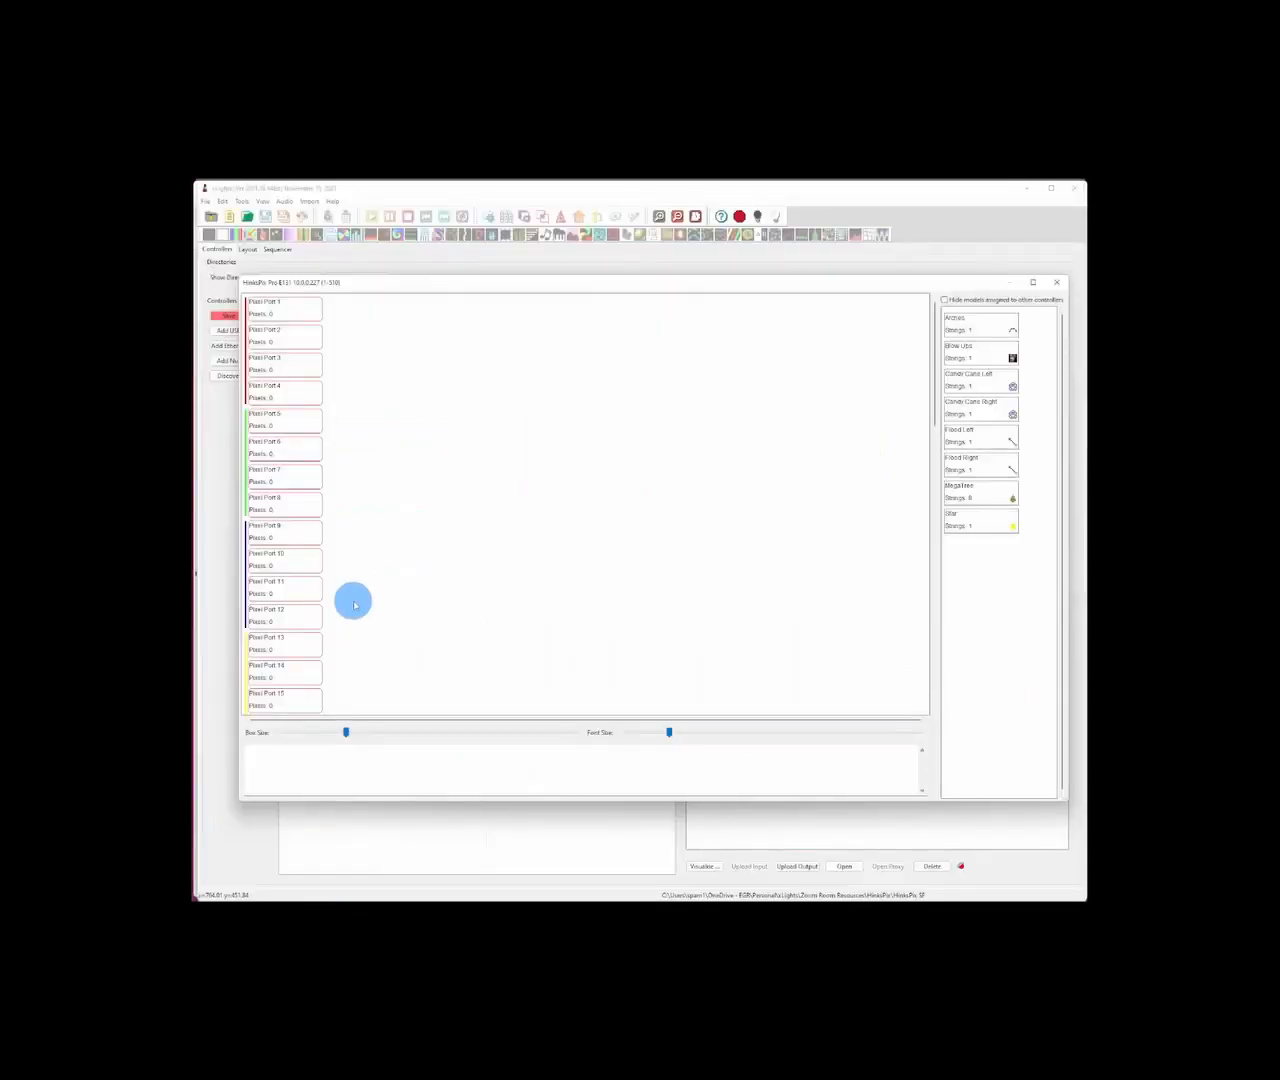
Assign the Candy Cane Left model to Pixel Port 1 and the Candy Cane Right model to Pixel Port 2.
mouse_move(964, 380)
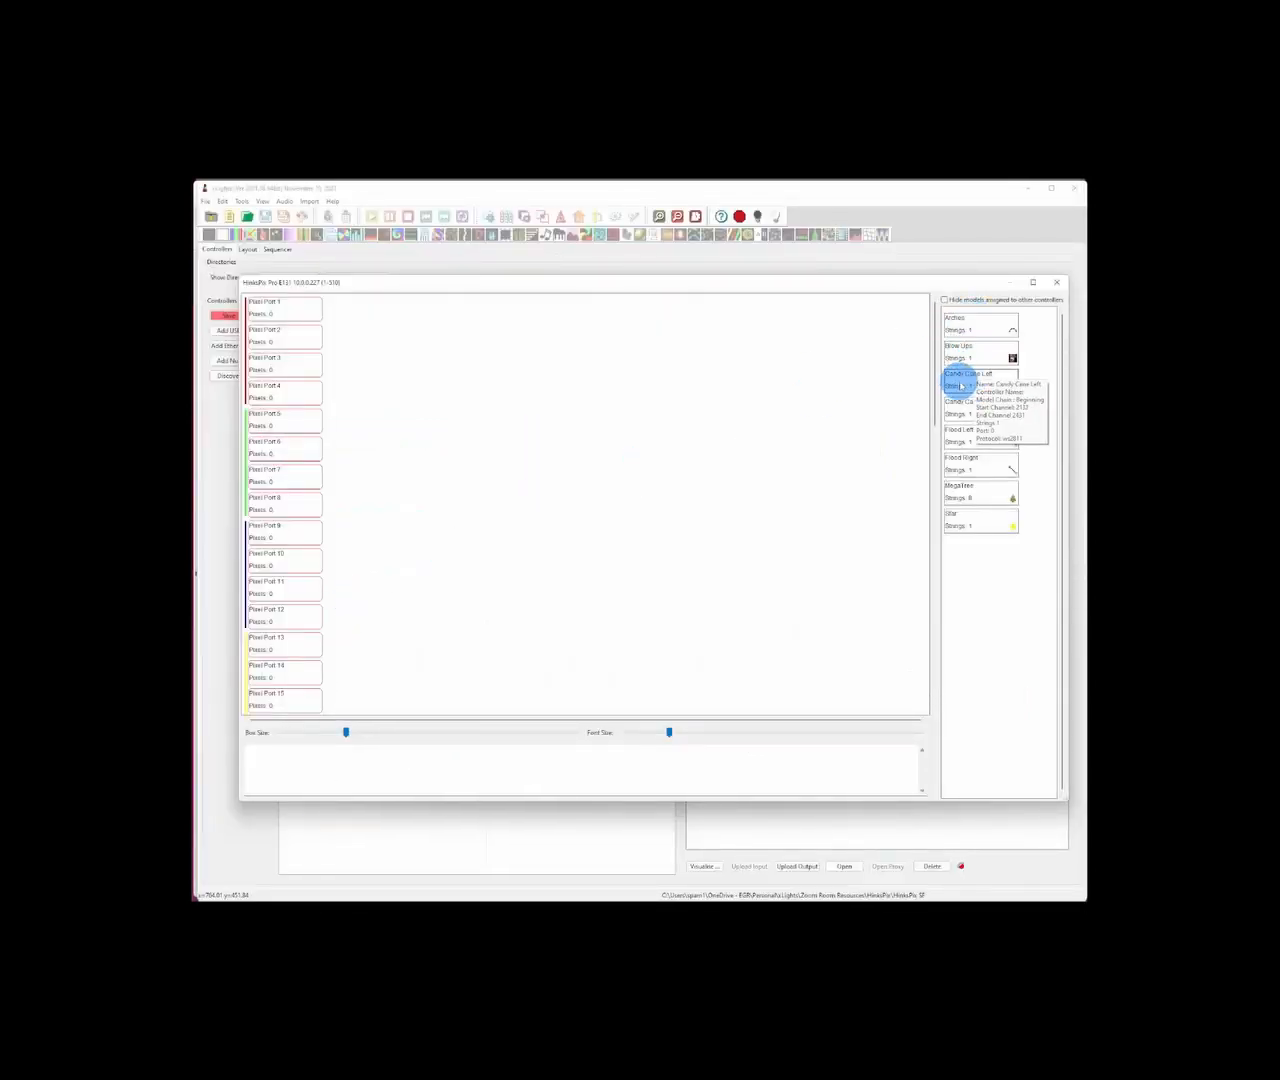
drag(960, 380, 314, 306)
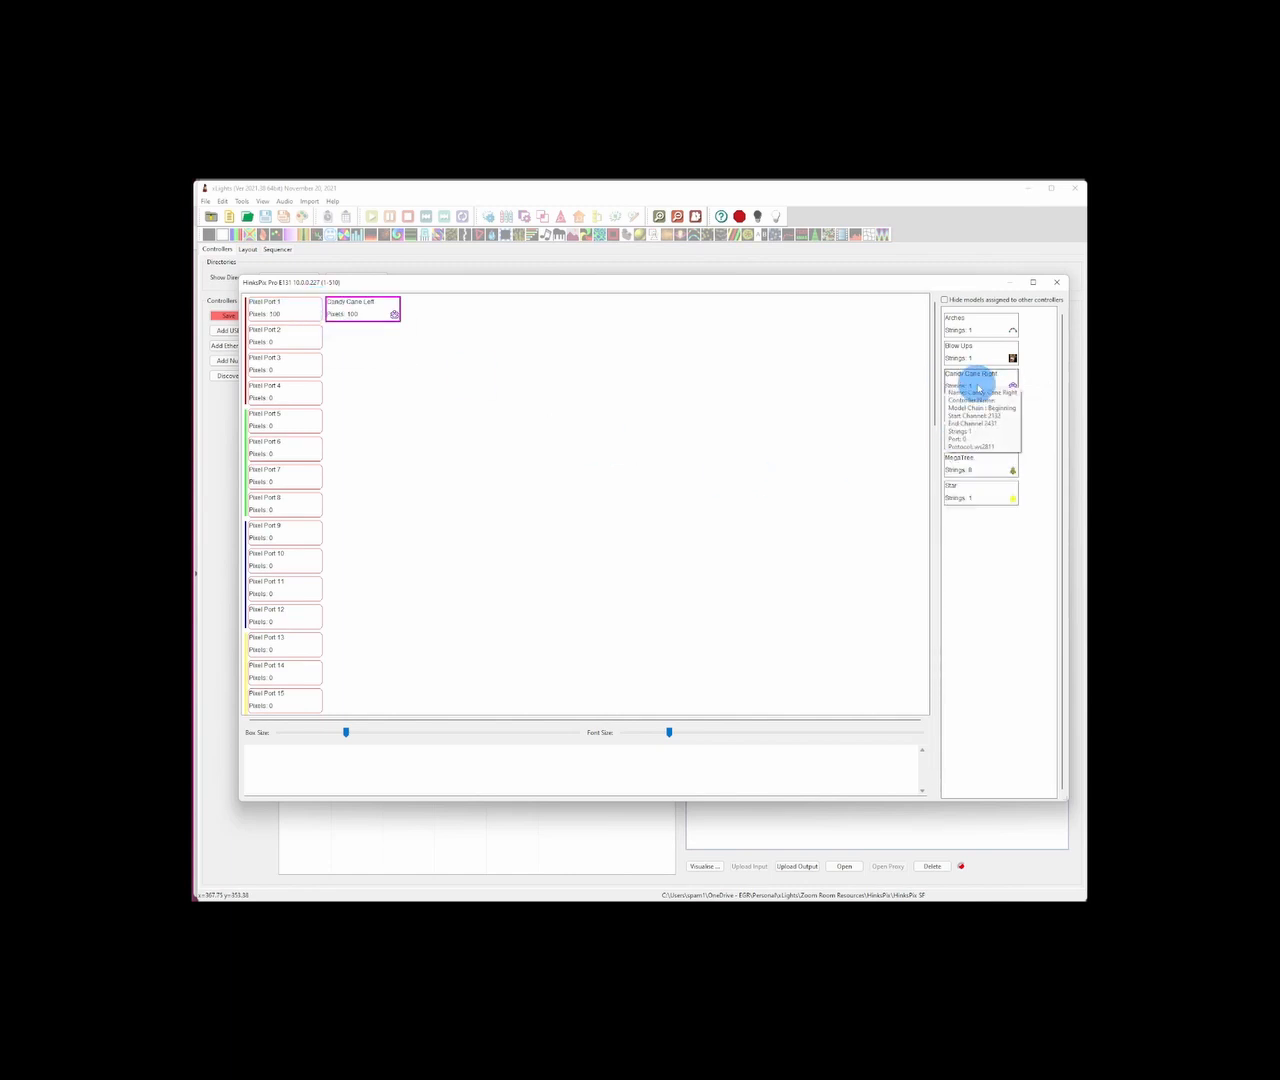
drag(975, 385, 310, 331)
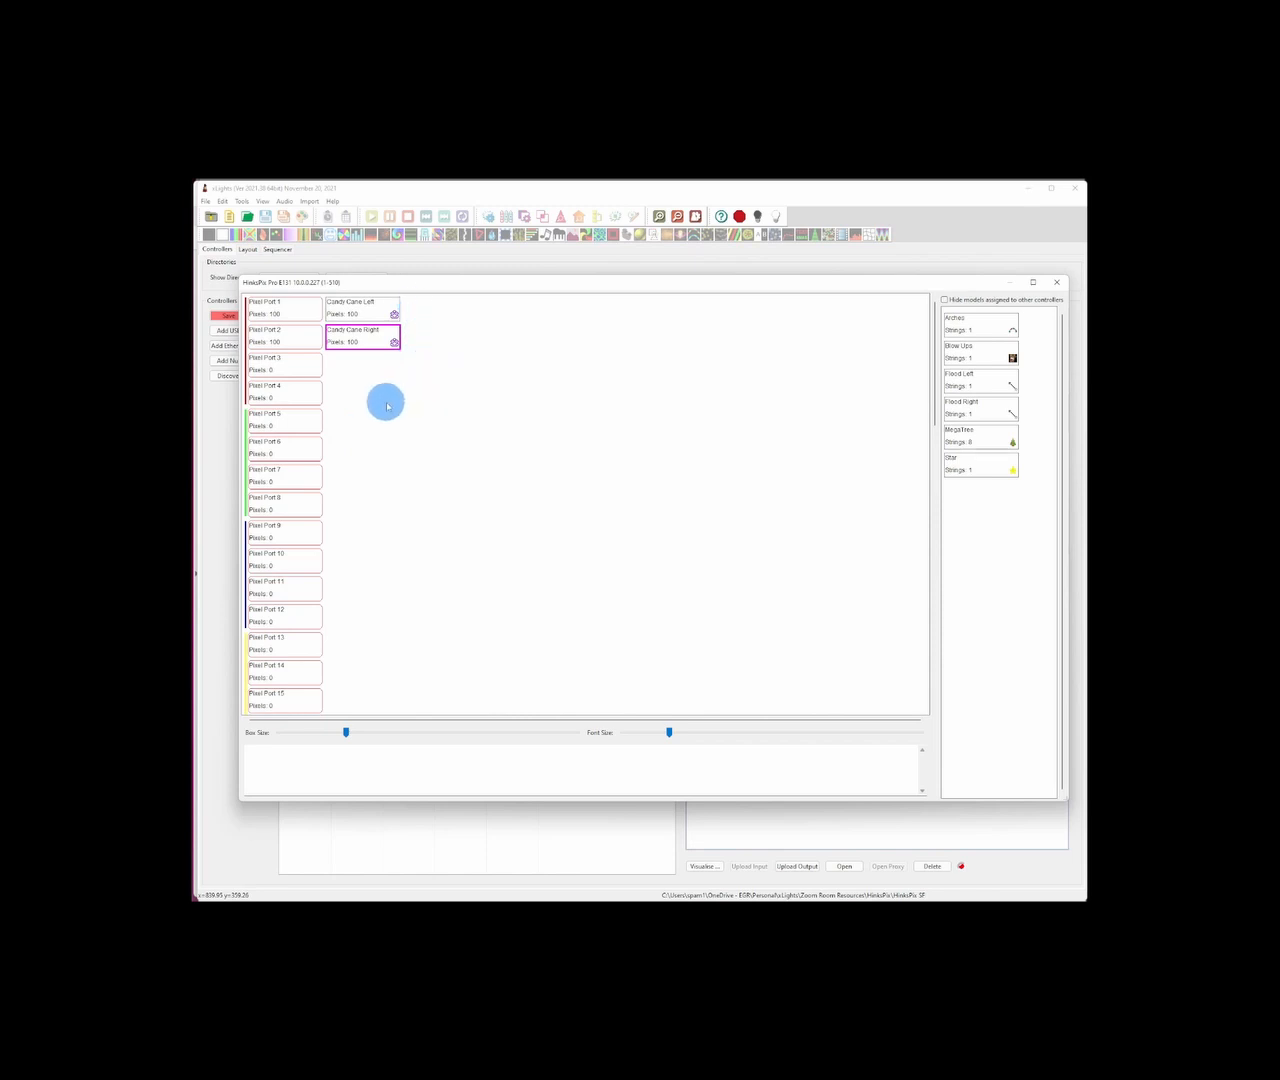
Set the smart remote of the Candy Cane Left model to A.
mouse_move(371, 325)
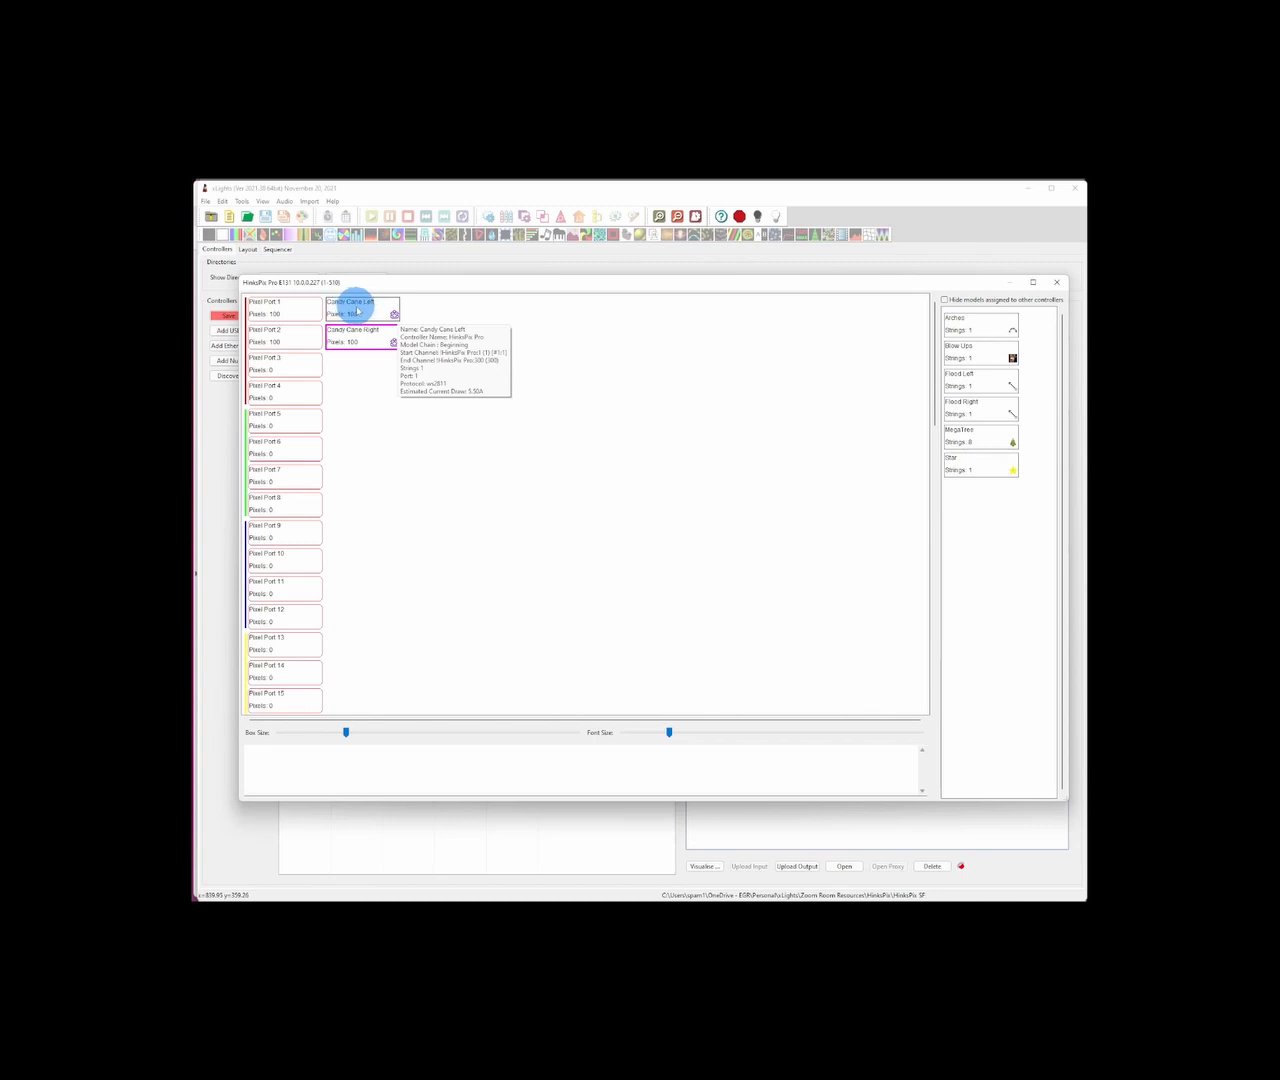
right_click(362, 311)
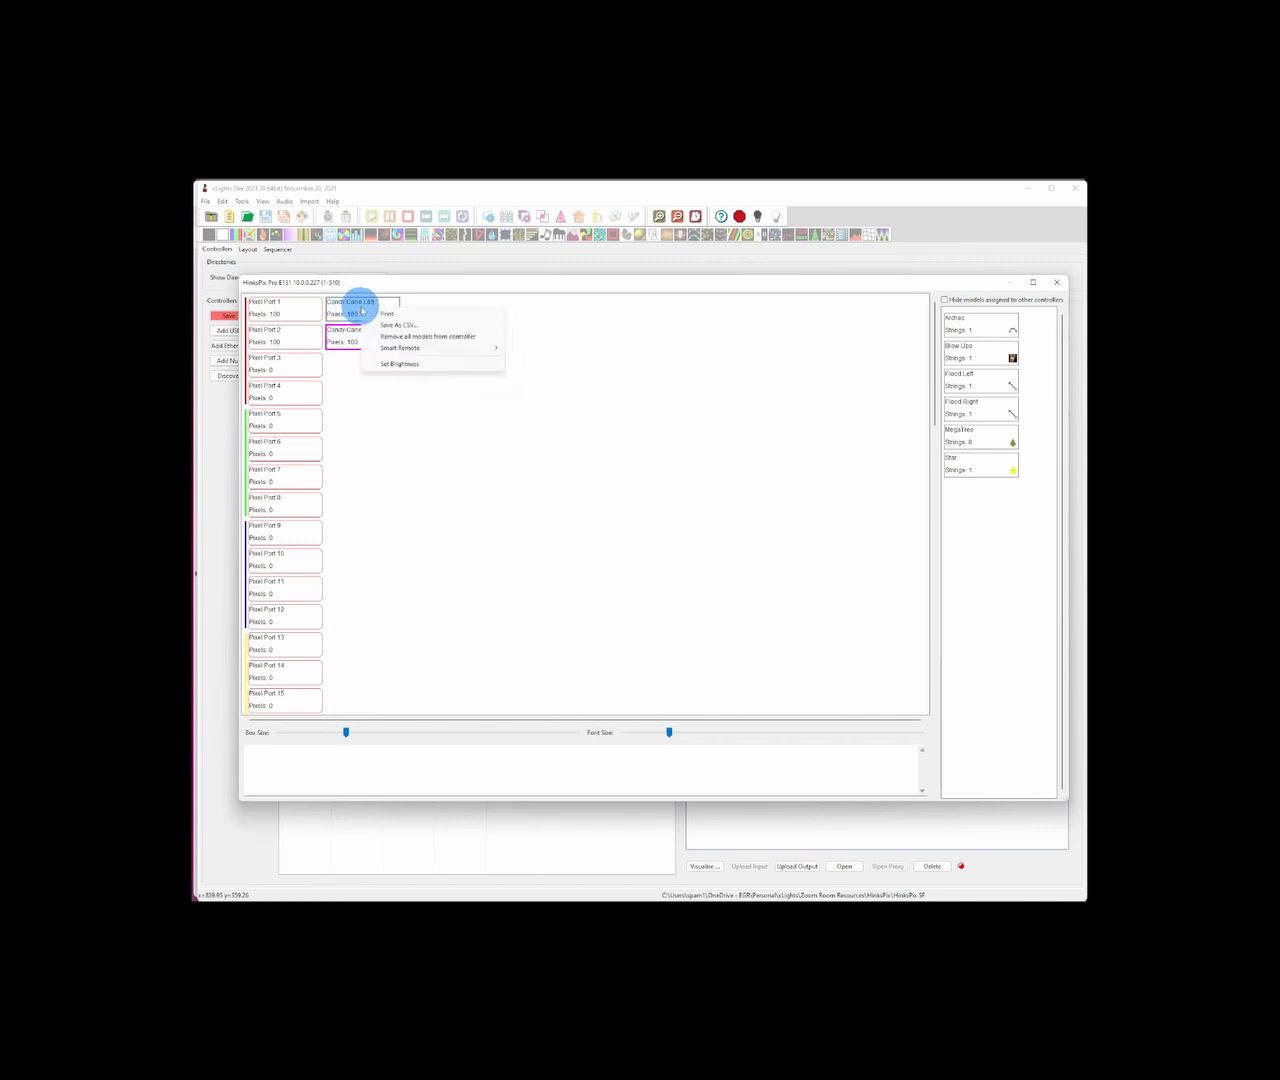
mouse_move(408, 349)
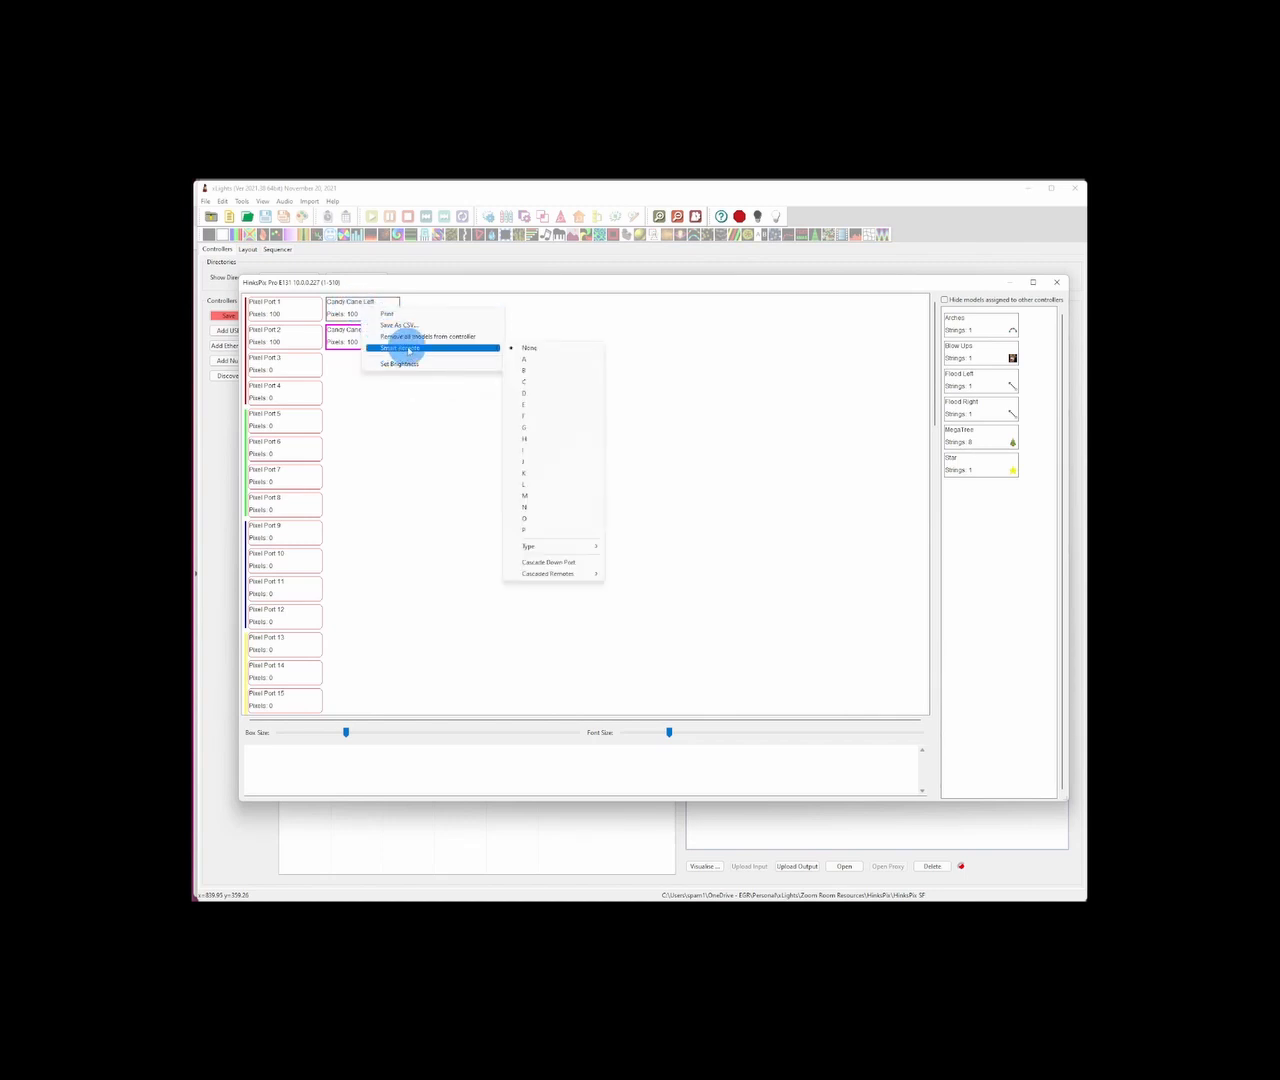
click(533, 360)
Examine the colour-coded groups of four ports, compare them with the HinksPix Pro board photo in Acrobat, and return to xLights.
mouse_move(386, 309)
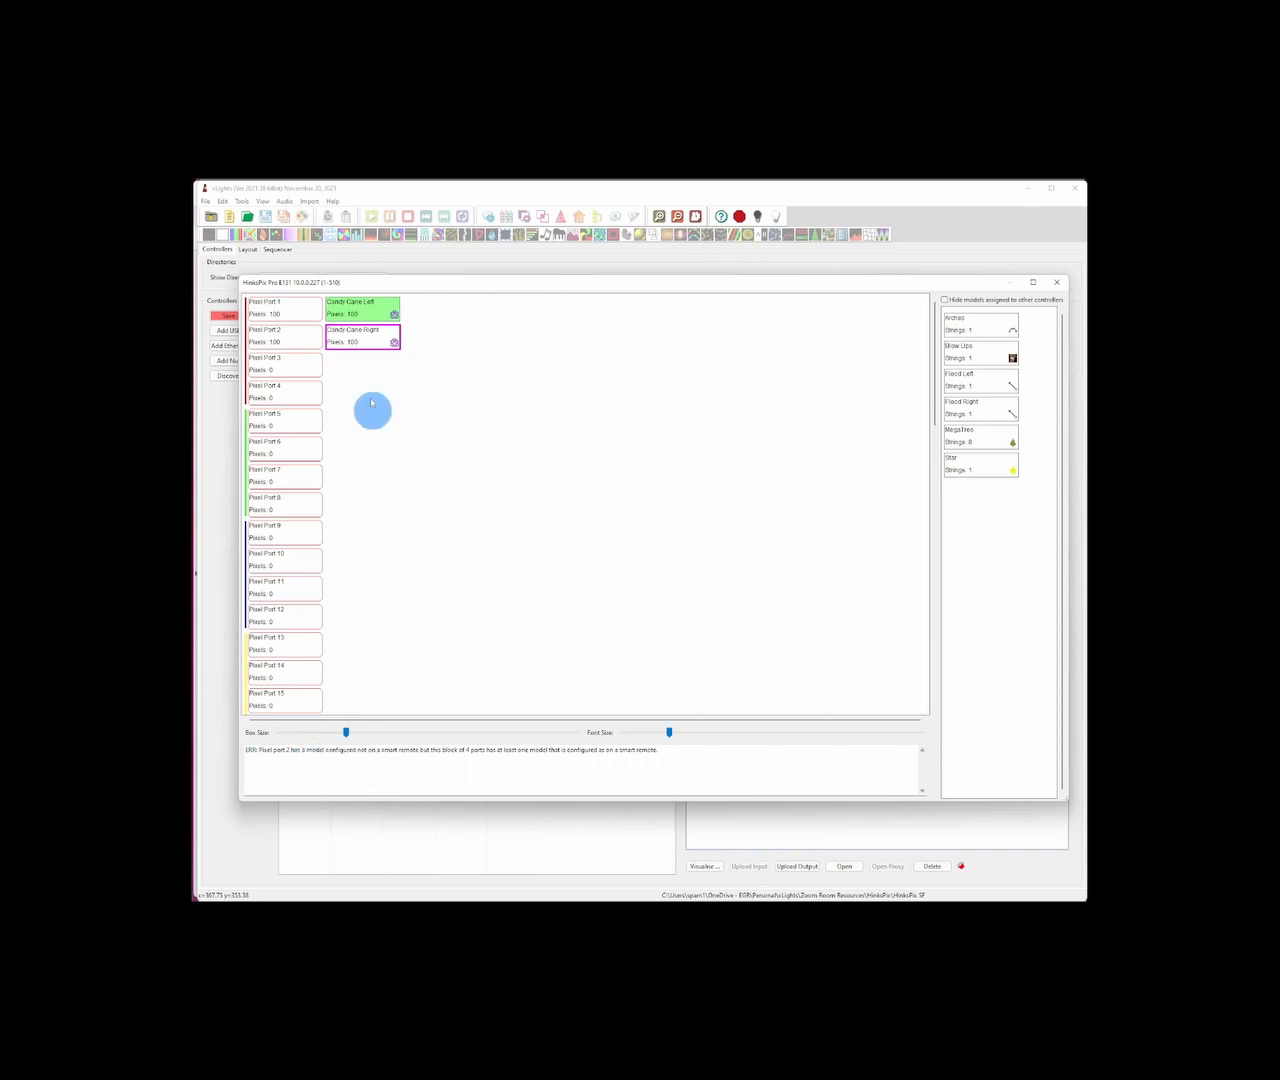
mouse_move(350, 344)
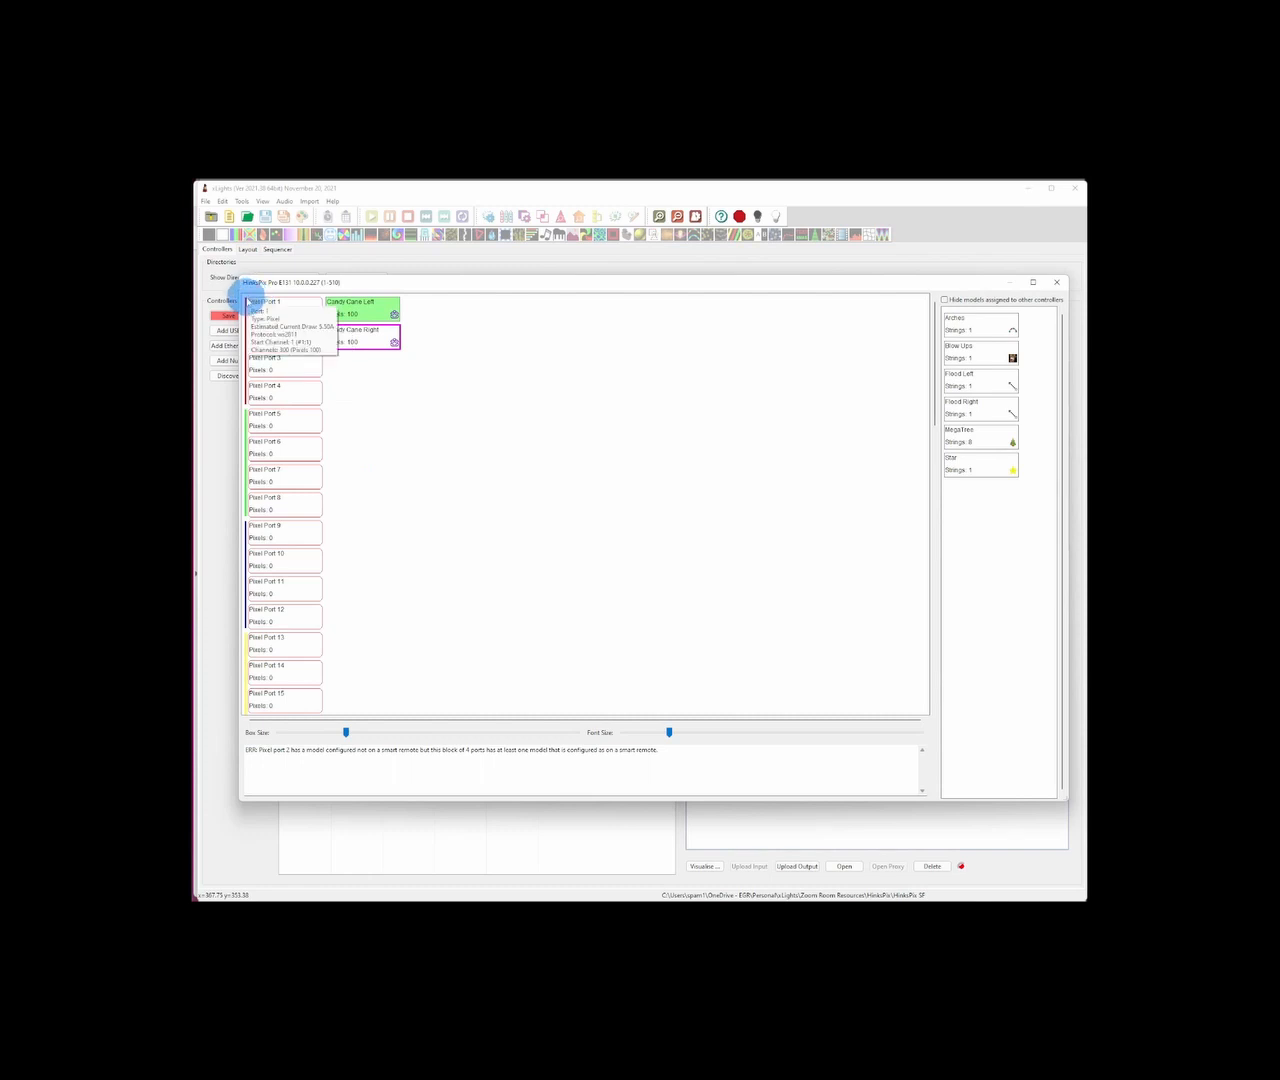
mouse_move(250, 400)
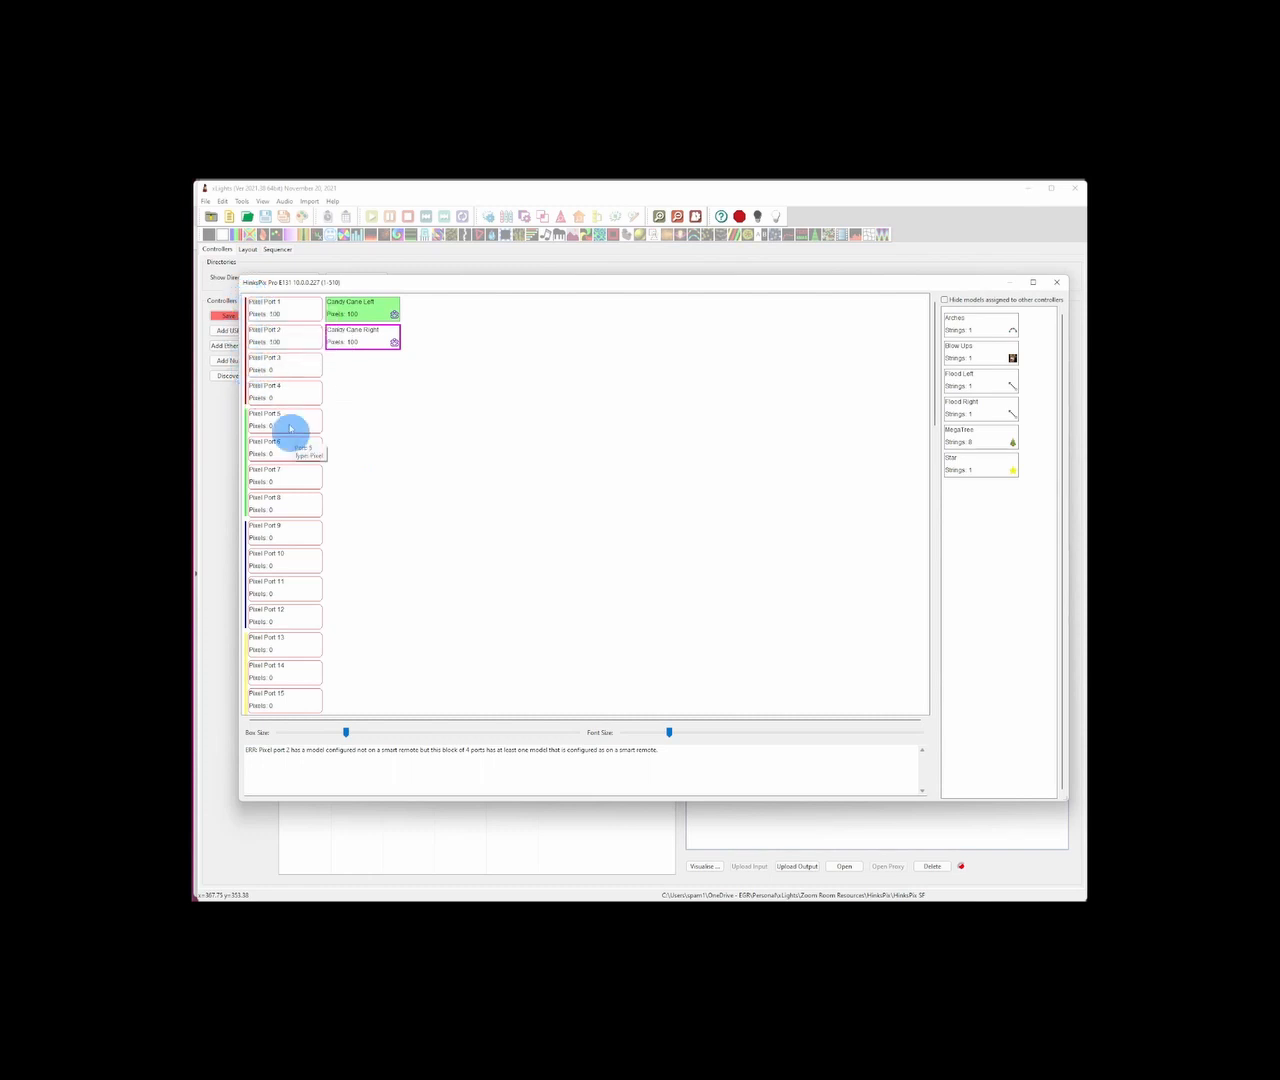
mouse_move(245, 334)
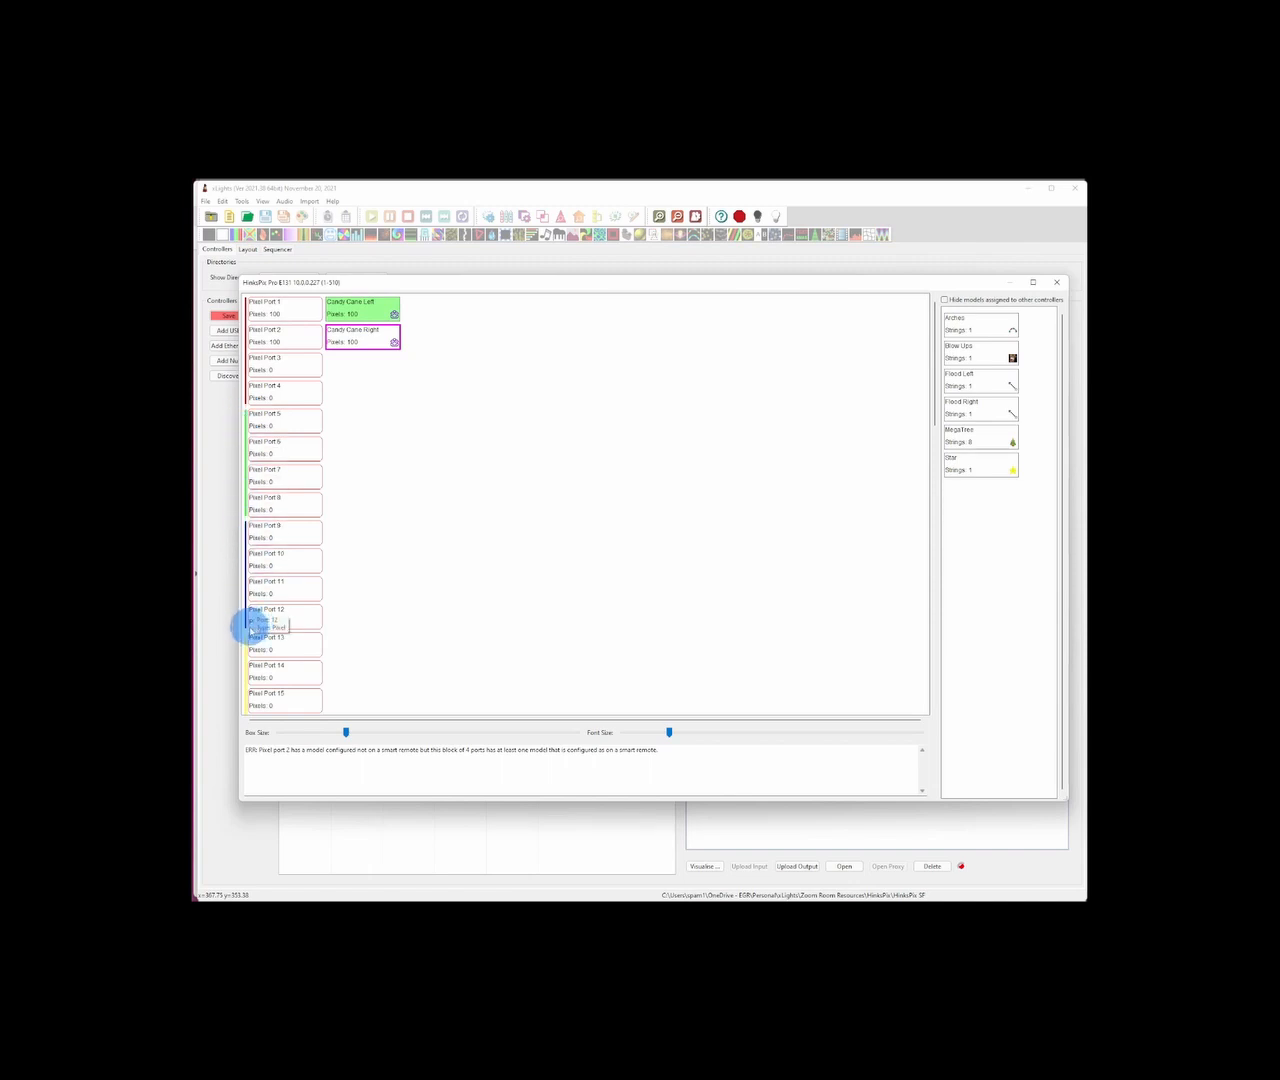
mouse_move(265, 636)
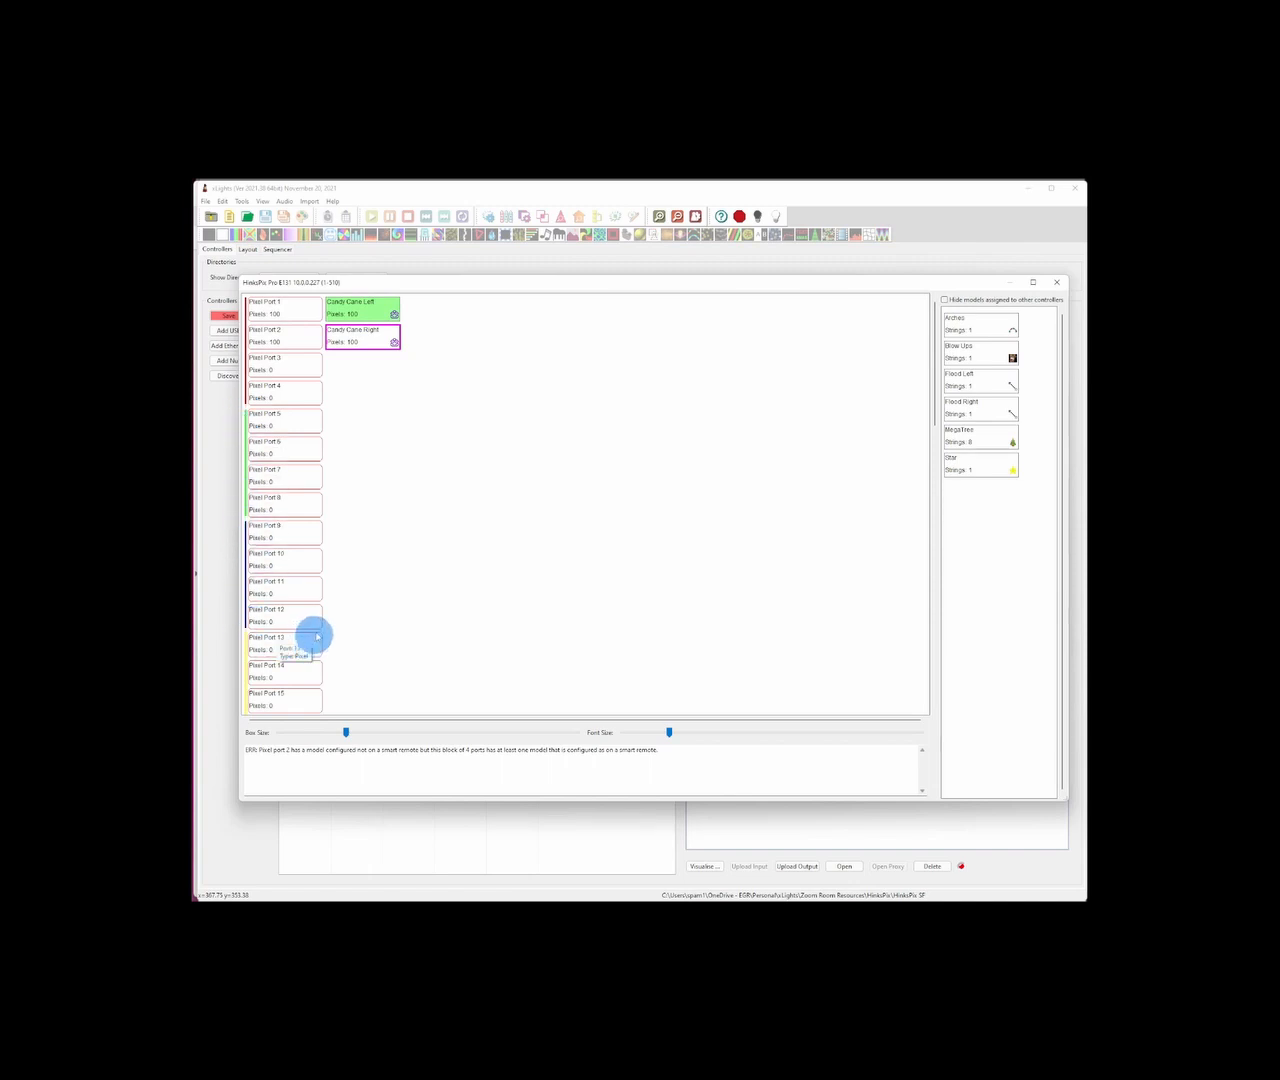
mouse_move(298, 395)
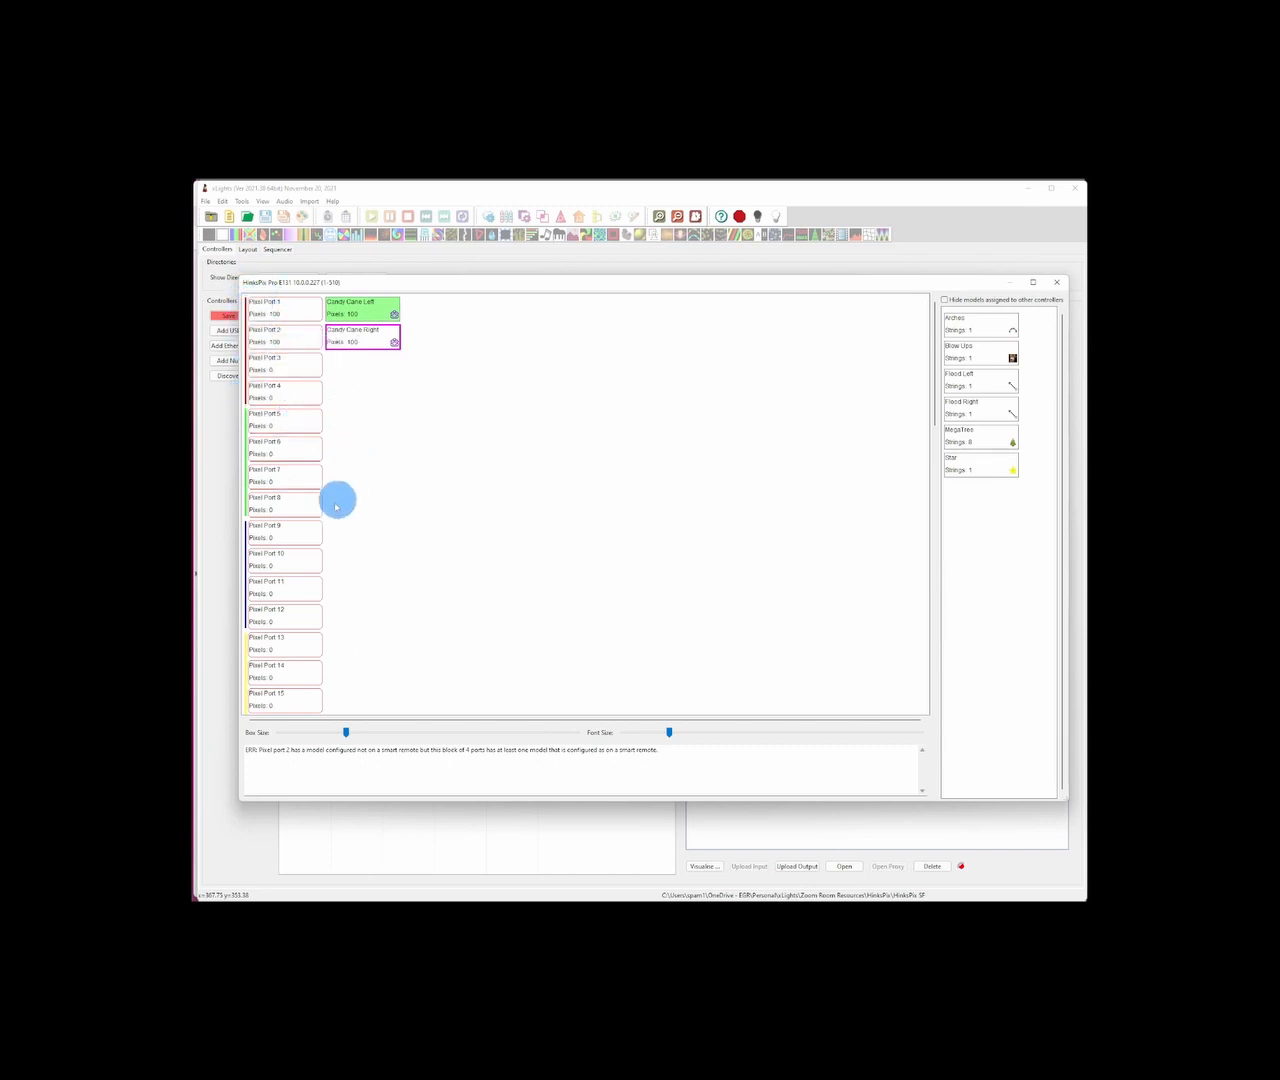
mouse_move(252, 518)
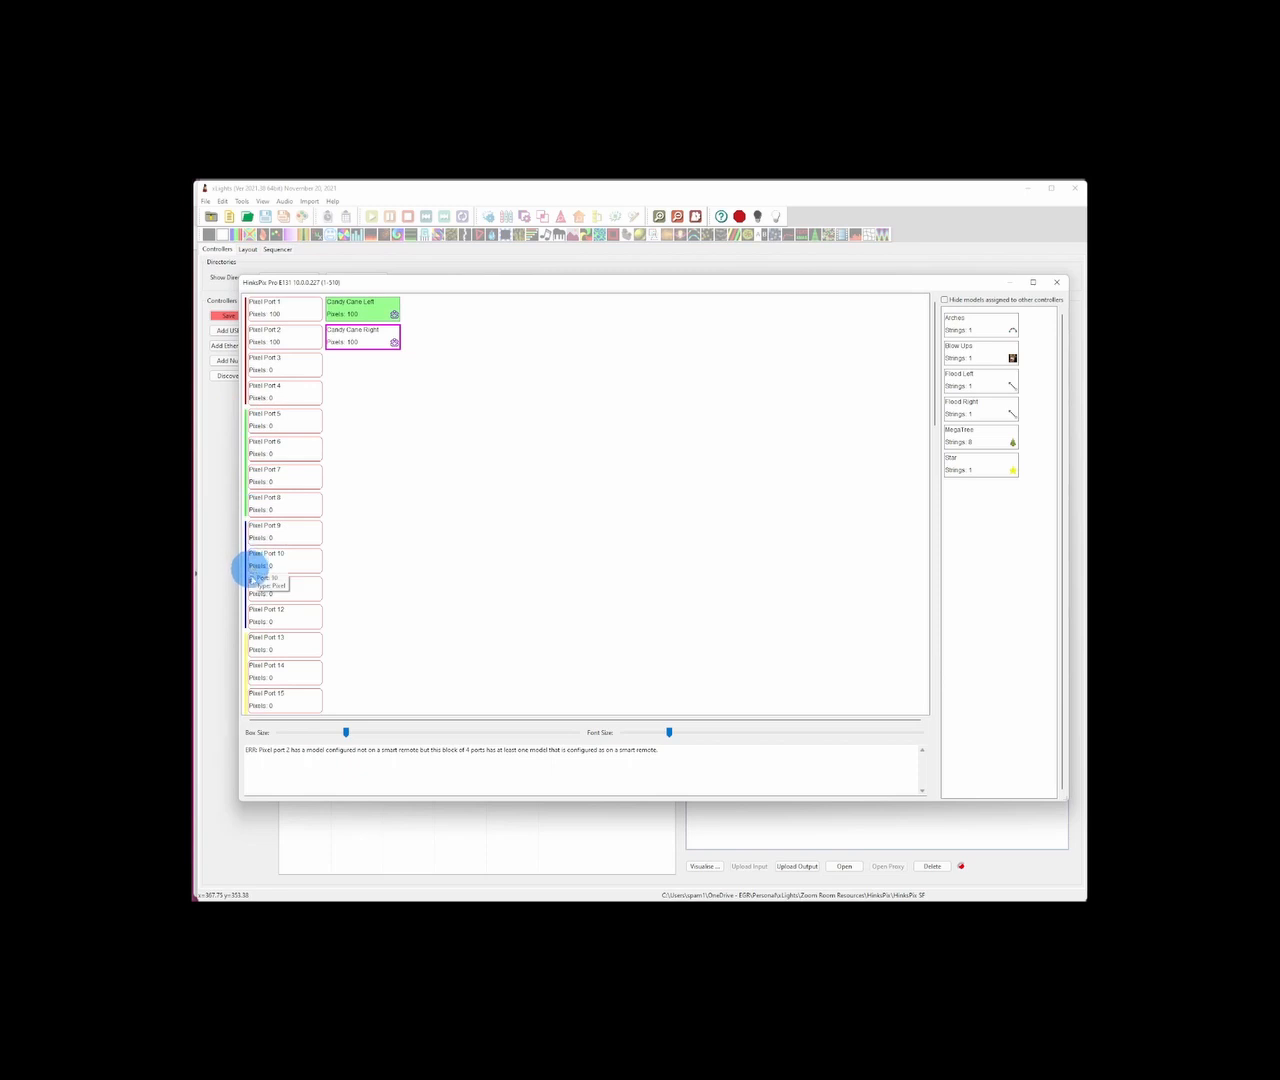
mouse_move(275, 893)
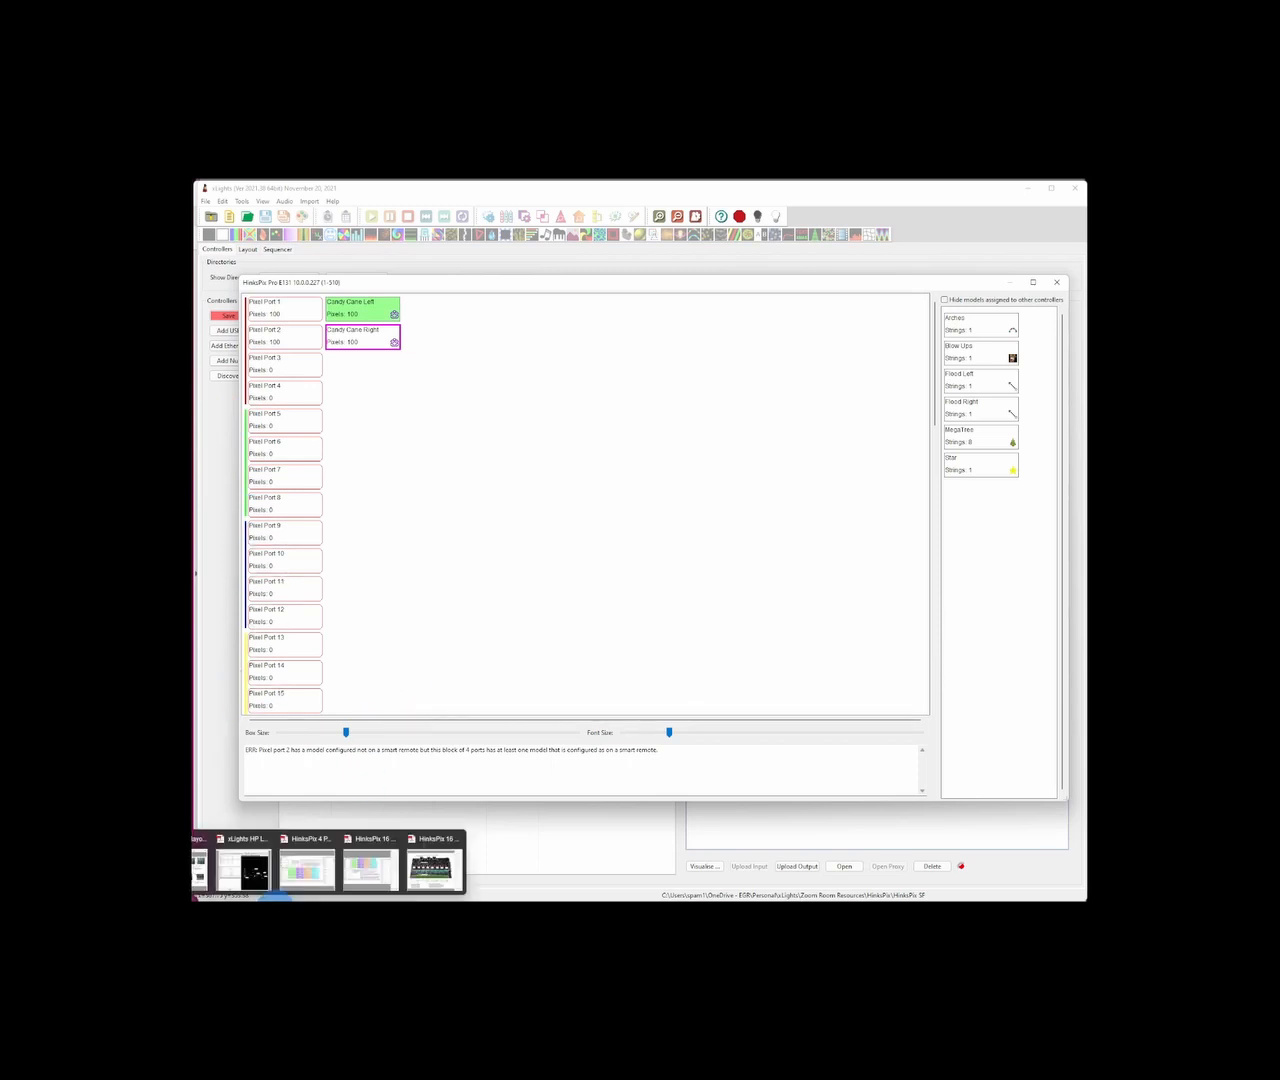
click(280, 848)
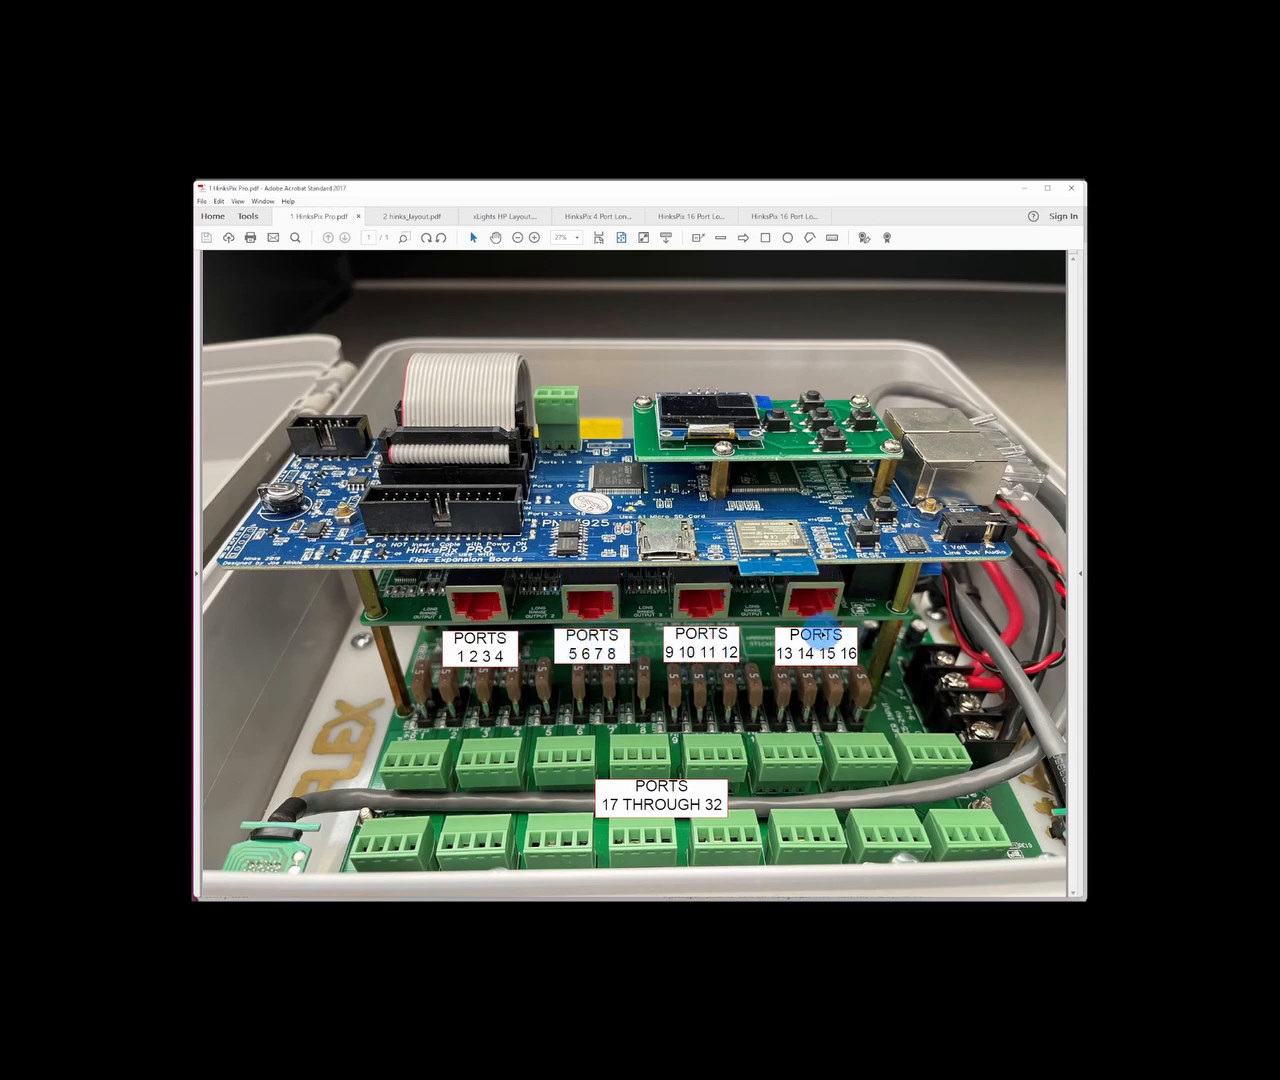
mouse_move(321, 897)
click(320, 860)
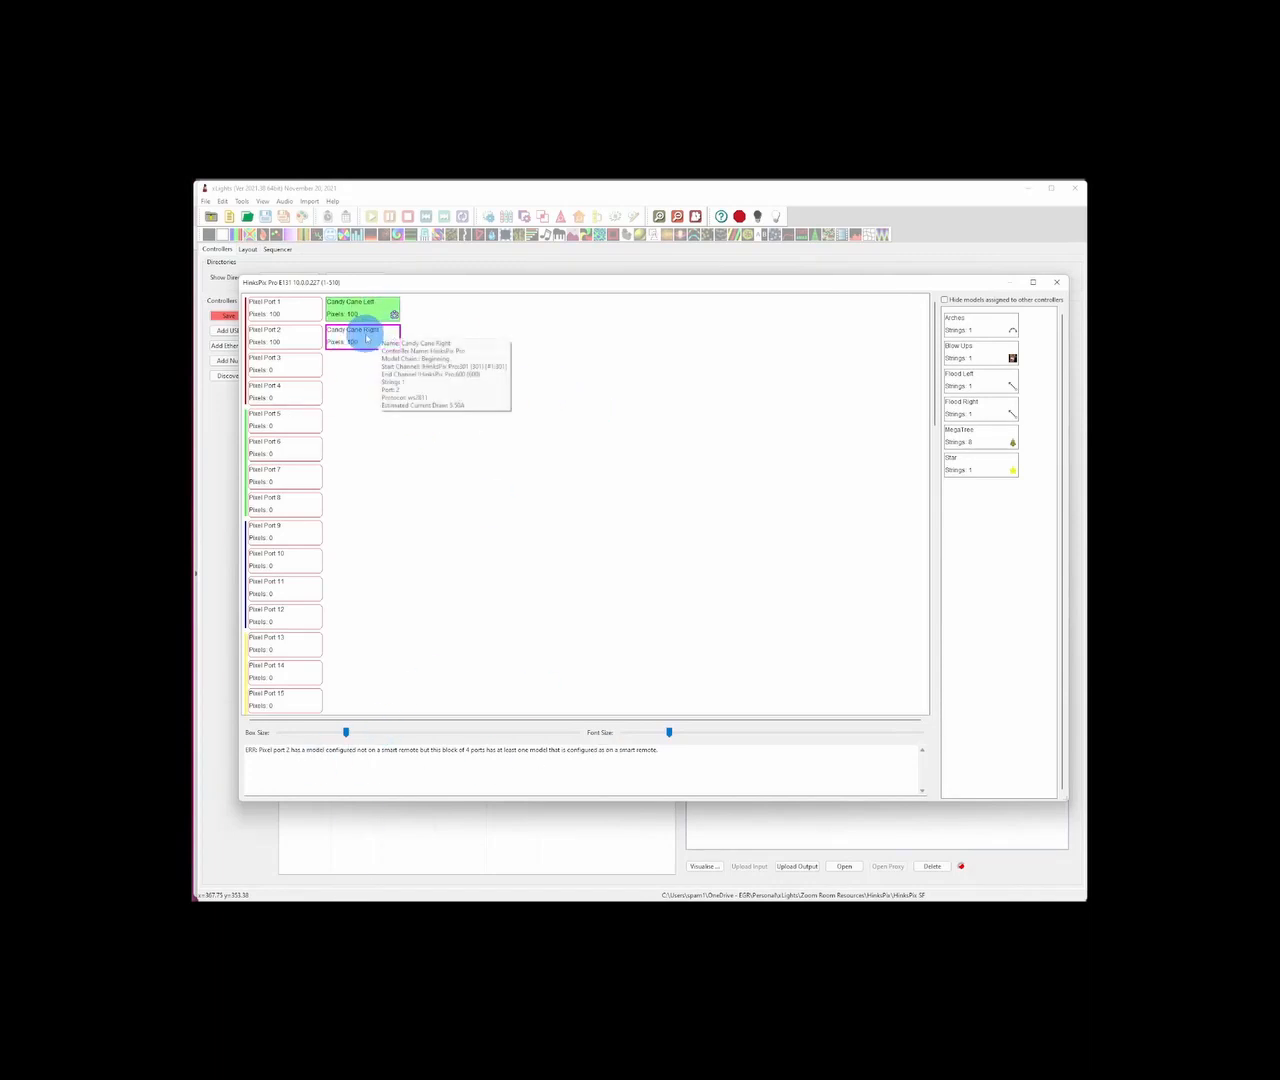
Set the smart remote of the Candy Cane Right model on Pixel Port 2 to A.
right_click(366, 338)
mouse_move(417, 375)
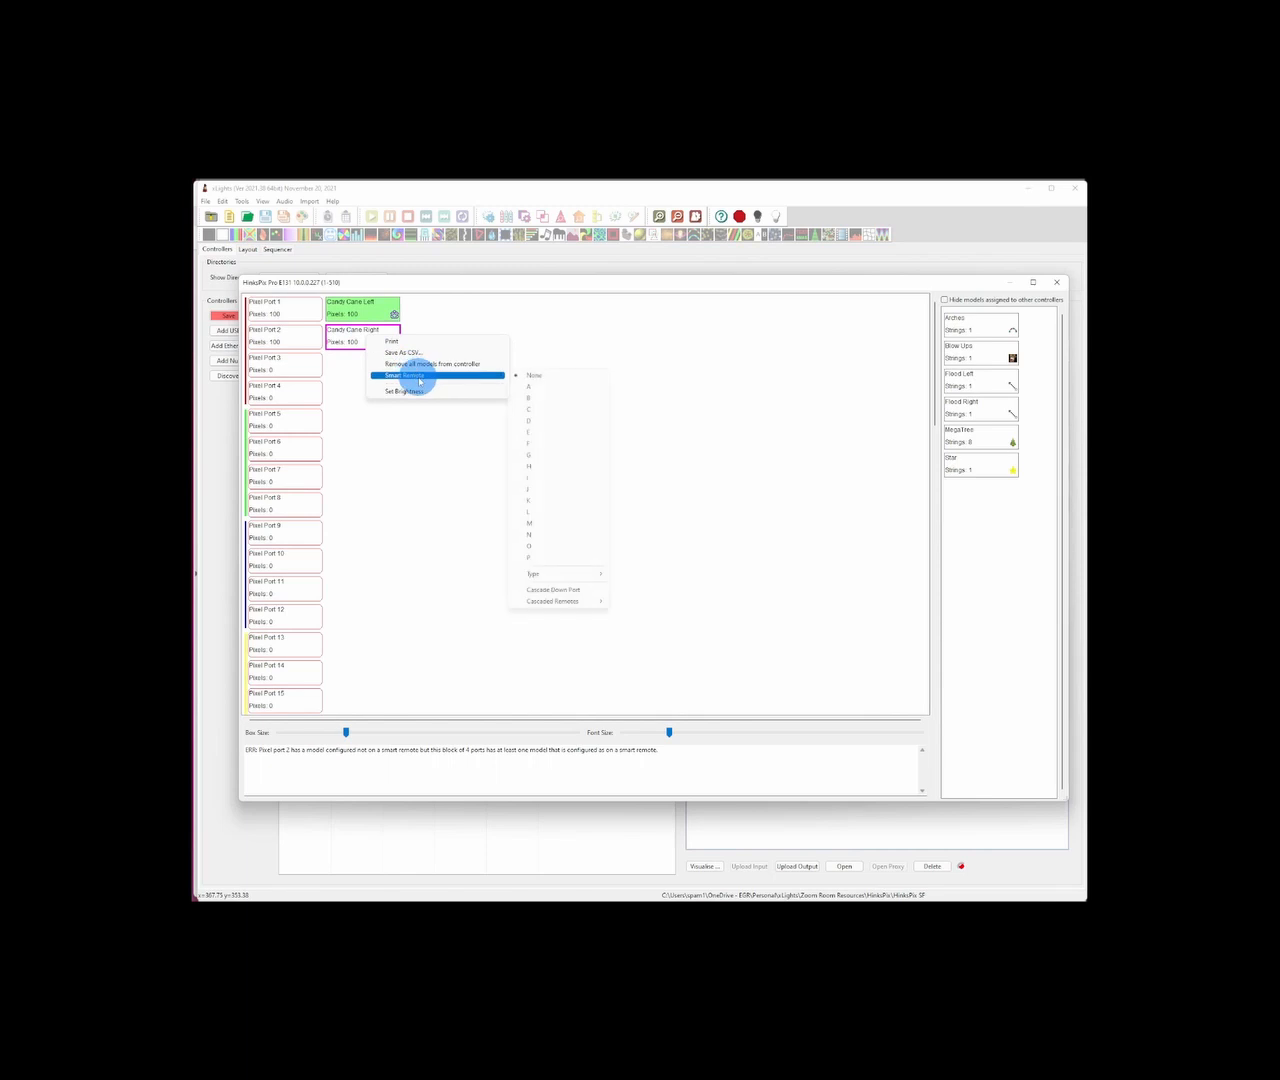
click(536, 388)
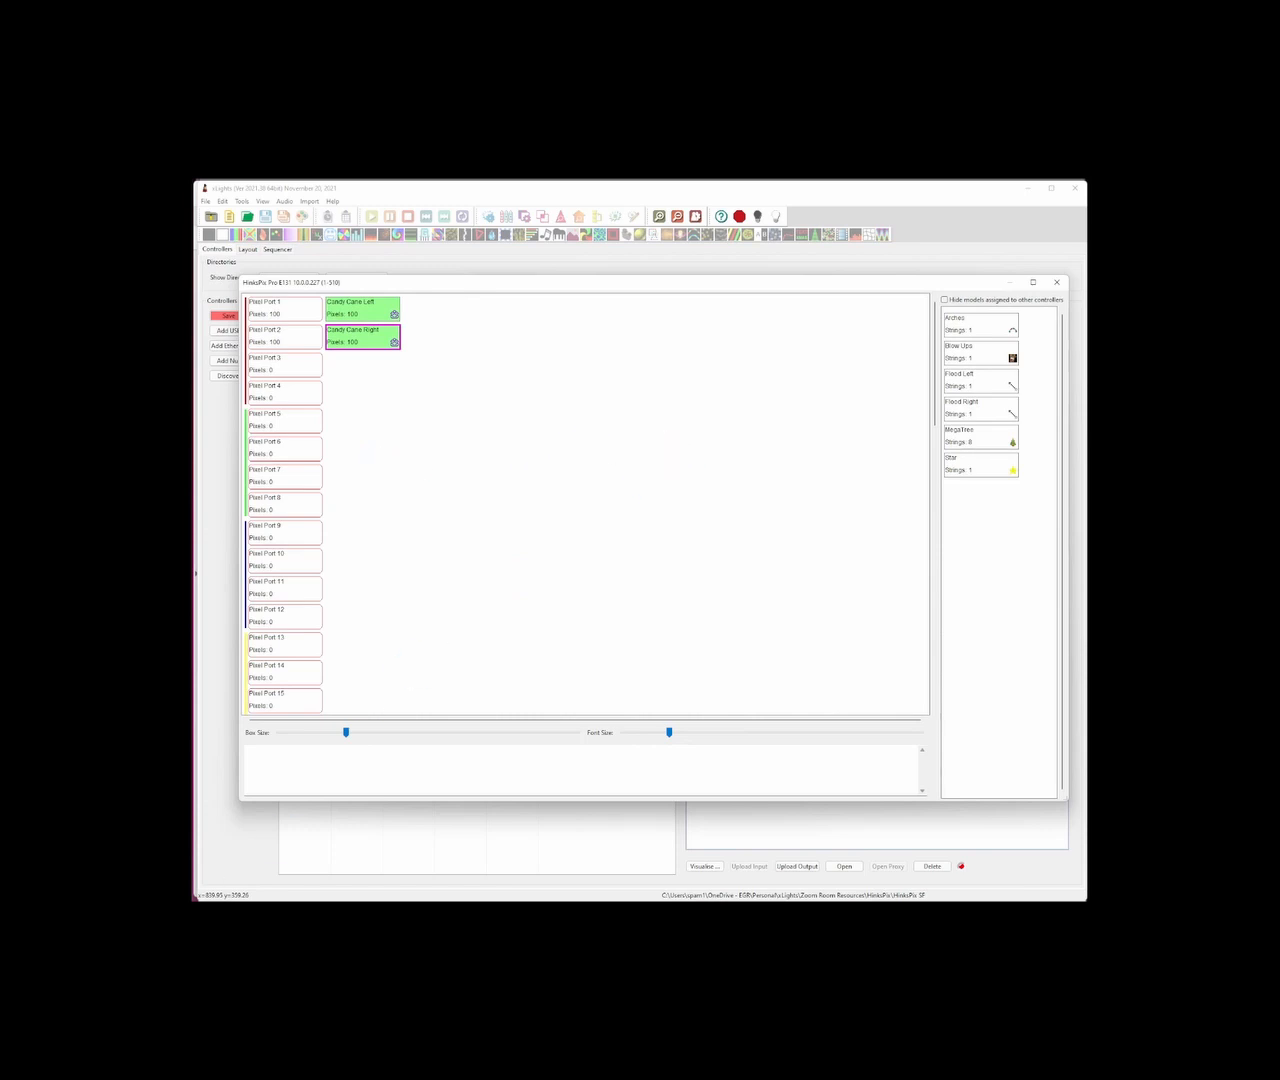
Check the display layout and wiring diagram PDFs in Acrobat, then in xLights chain the Arches model after Candy Cane Left on Pixel Port 1.
click(234, 871)
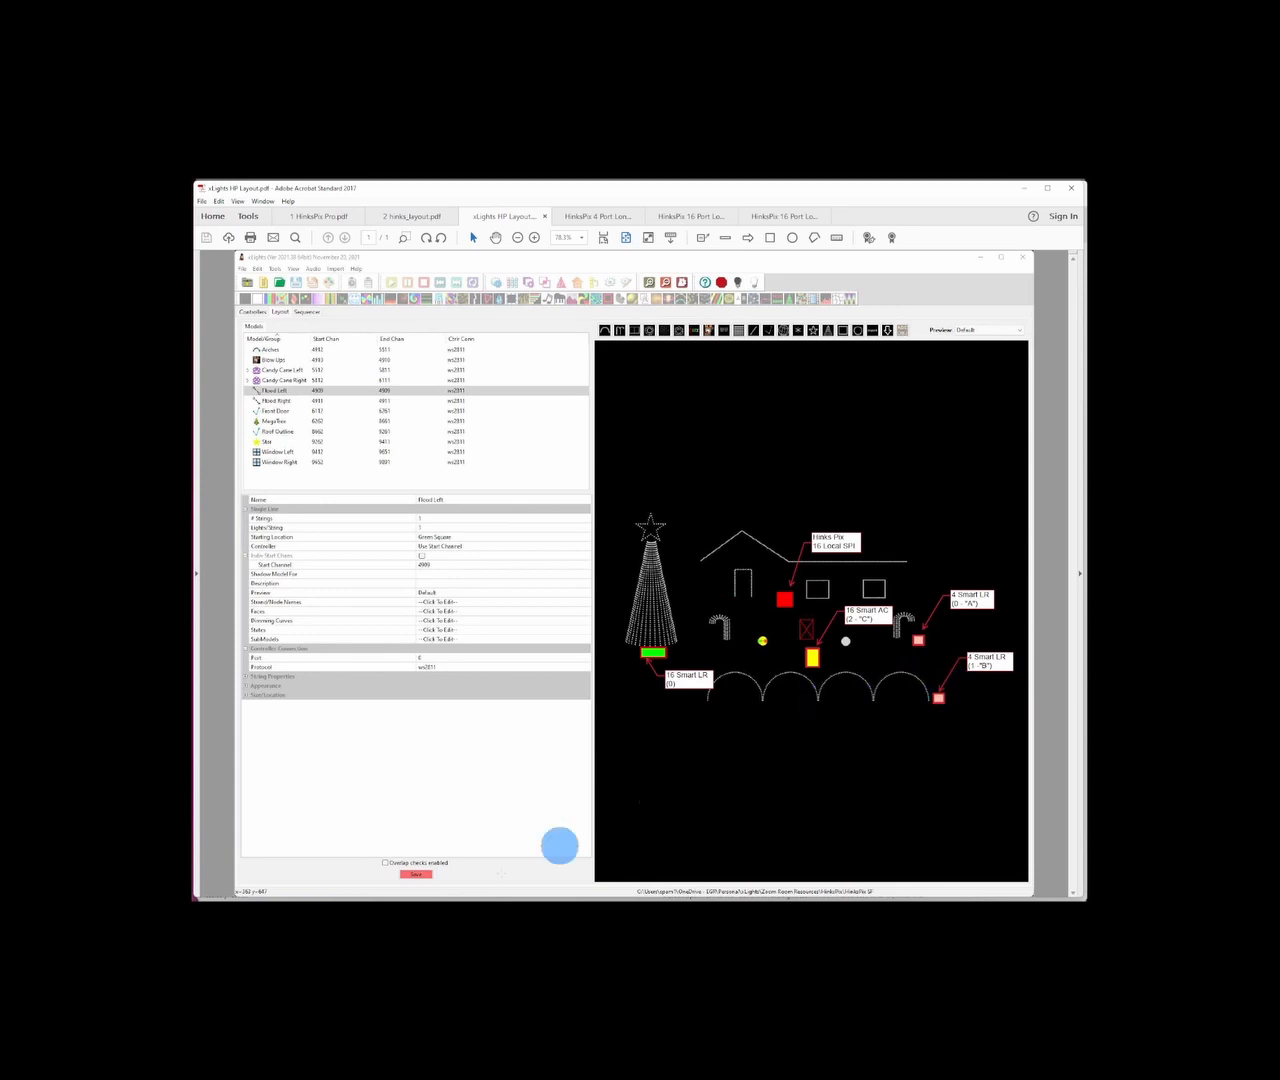
mouse_move(273, 912)
click(214, 871)
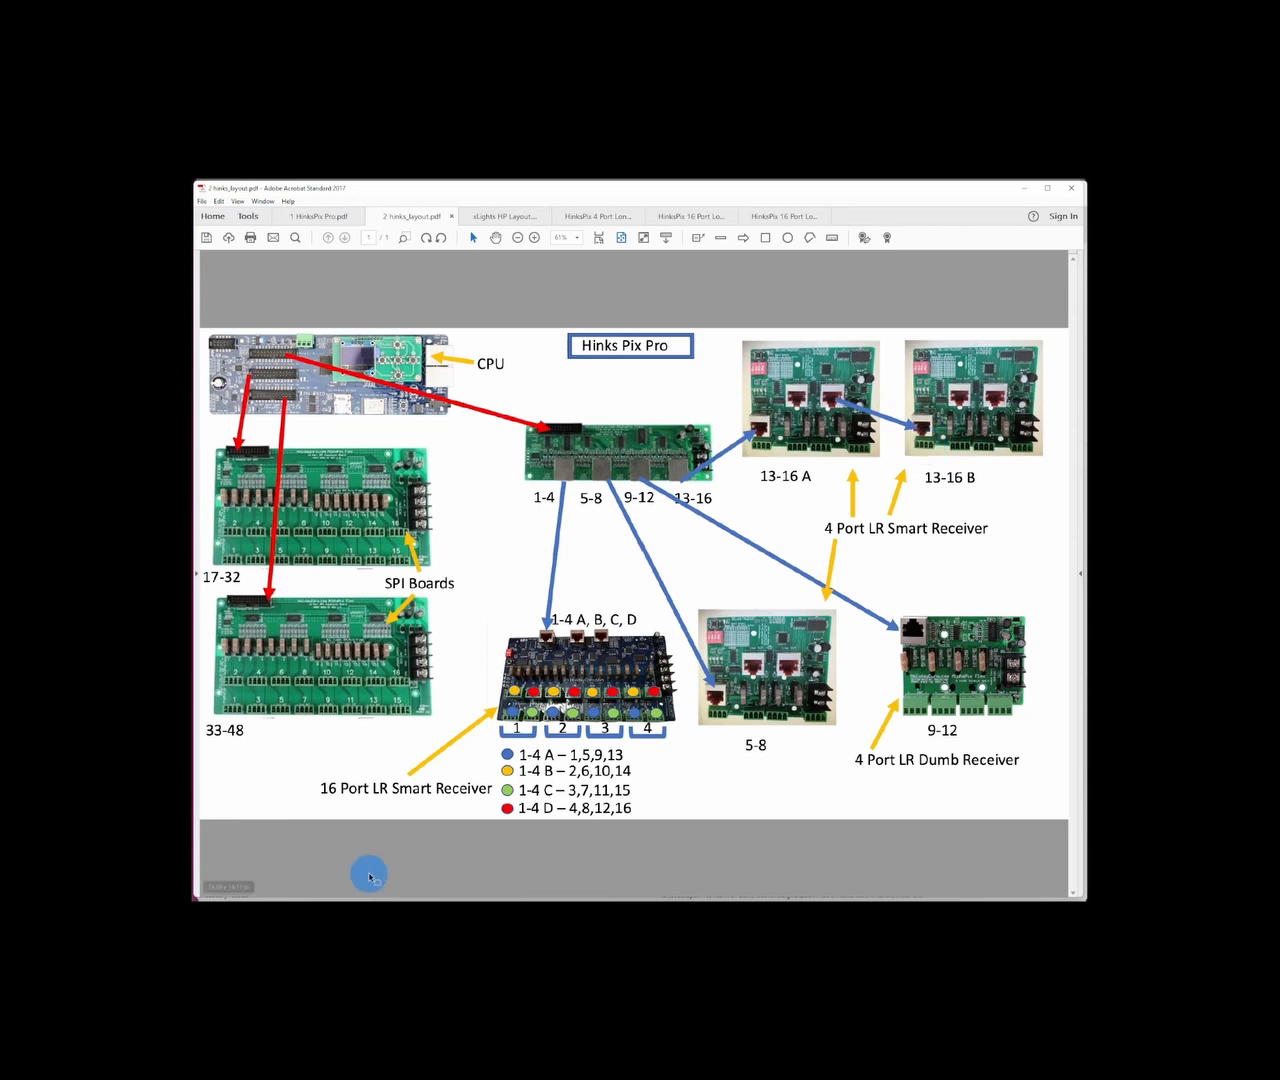
mouse_move(323, 900)
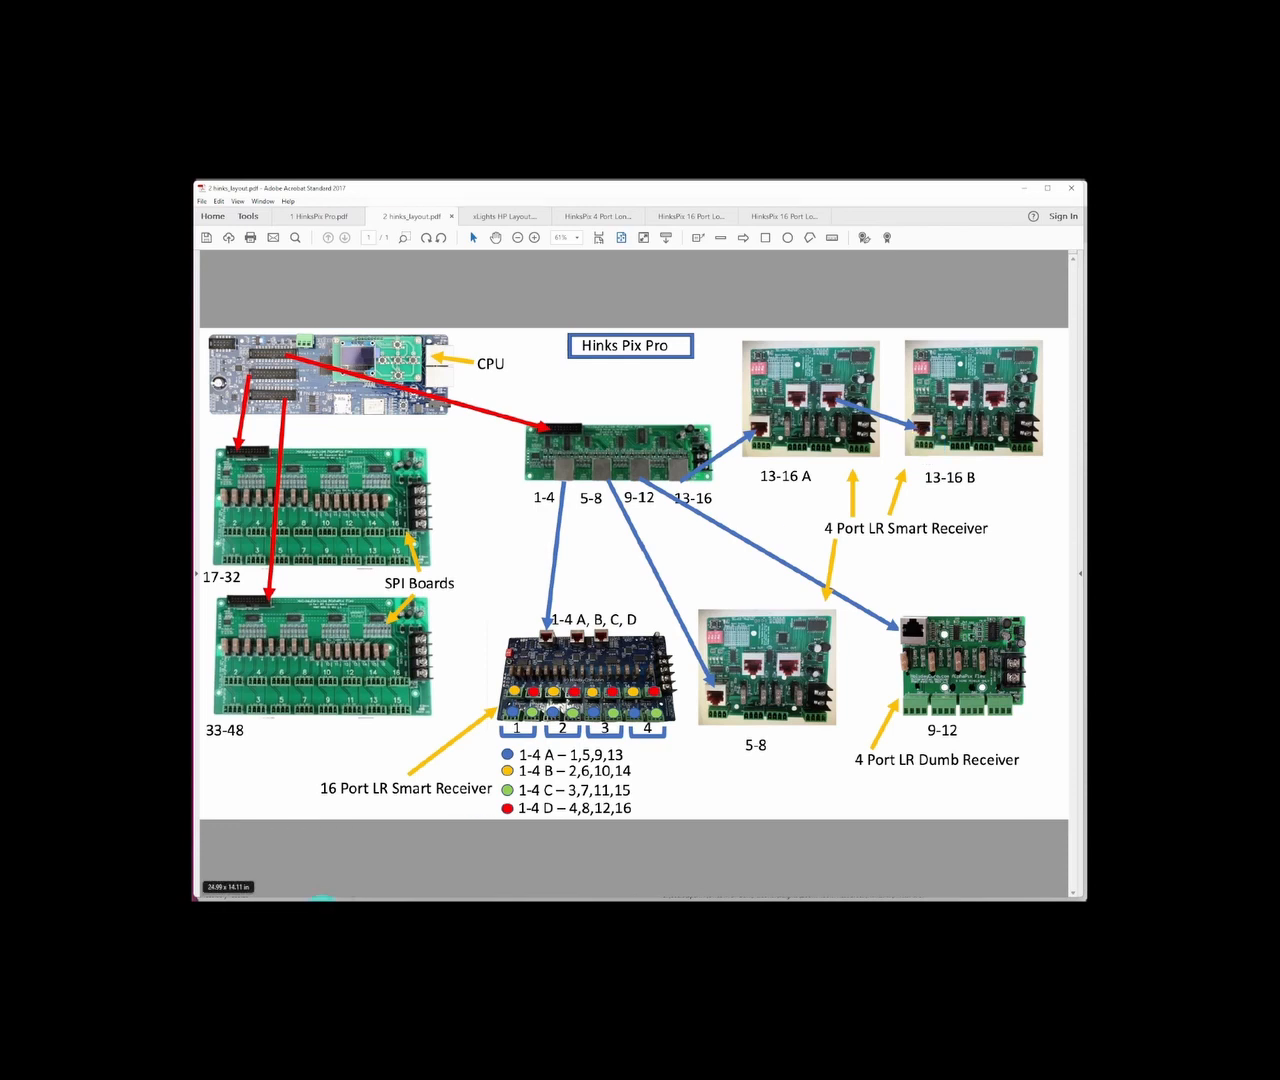
click(322, 862)
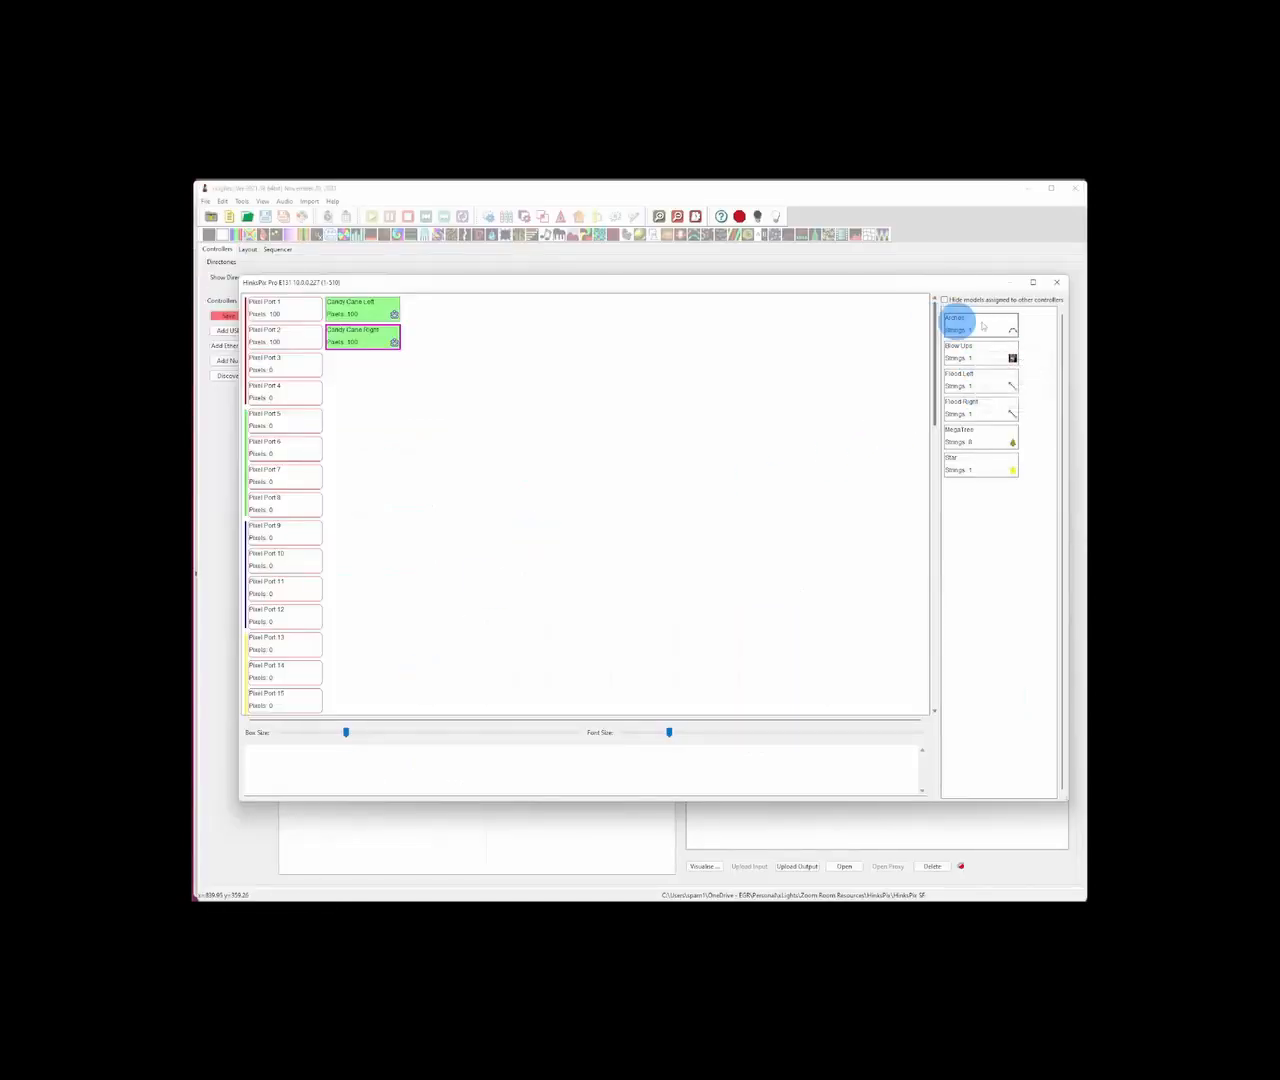
drag(985, 325, 386, 299)
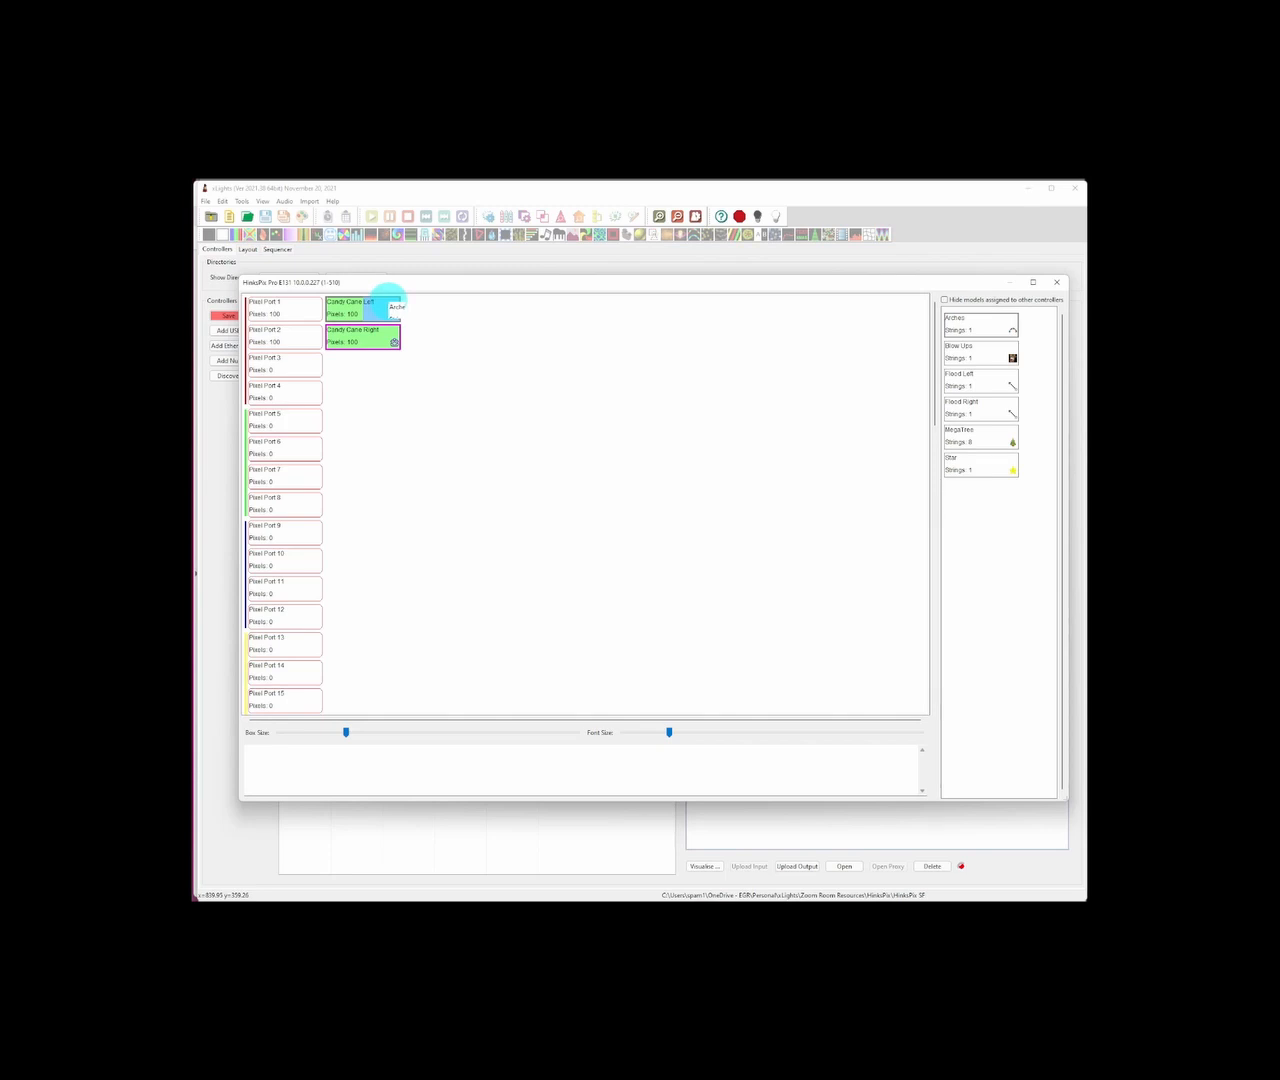
drag(389, 306, 392, 307)
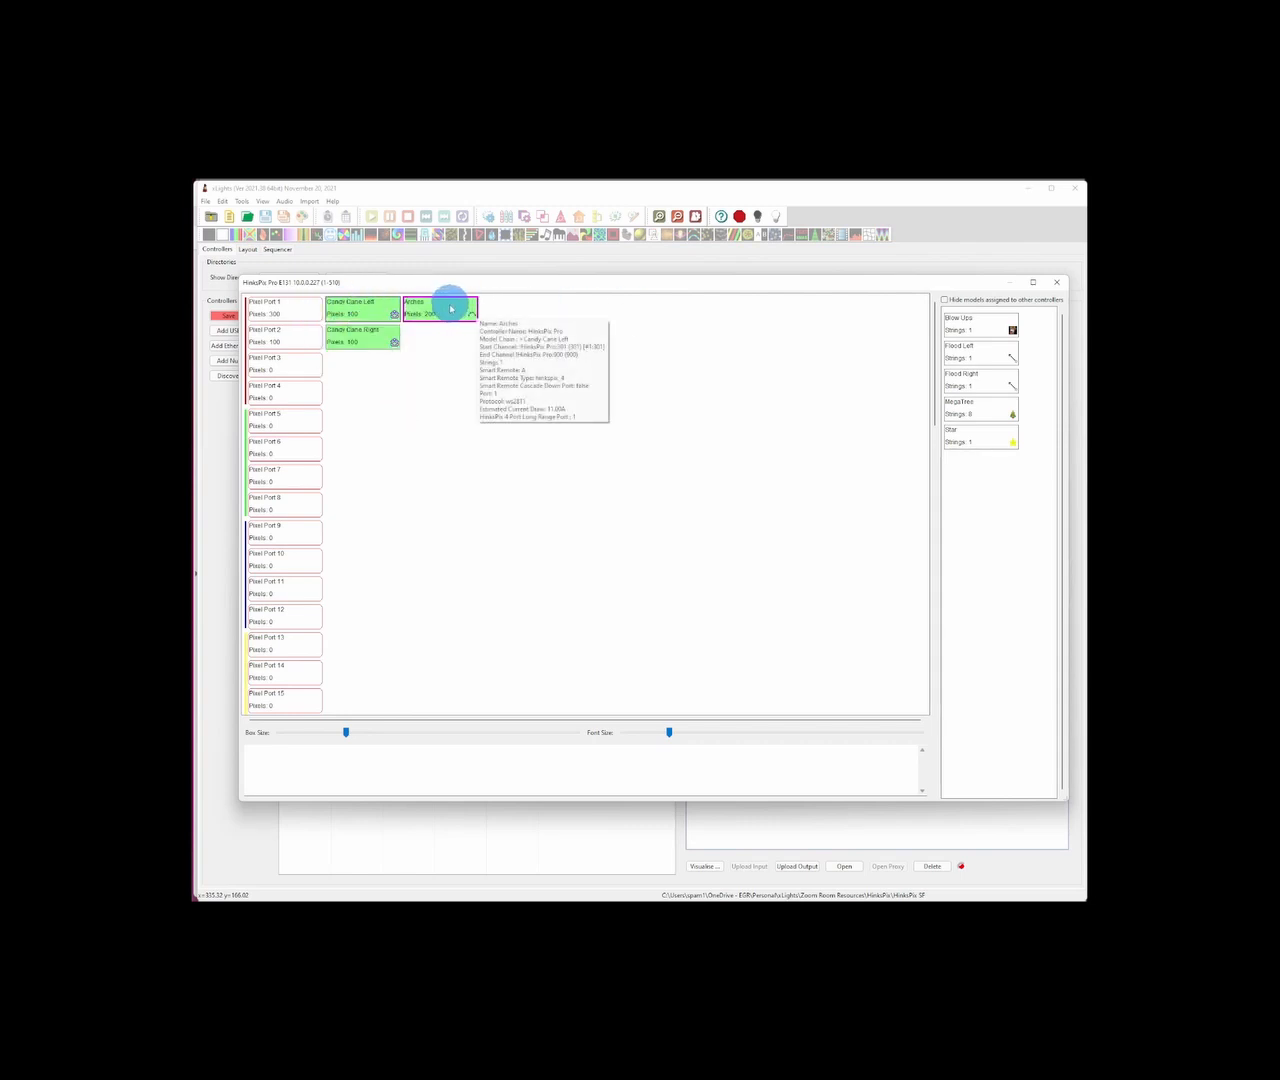
Set the smart remote of the Arches model on Pixel Port 1 to B.
right_click(449, 309)
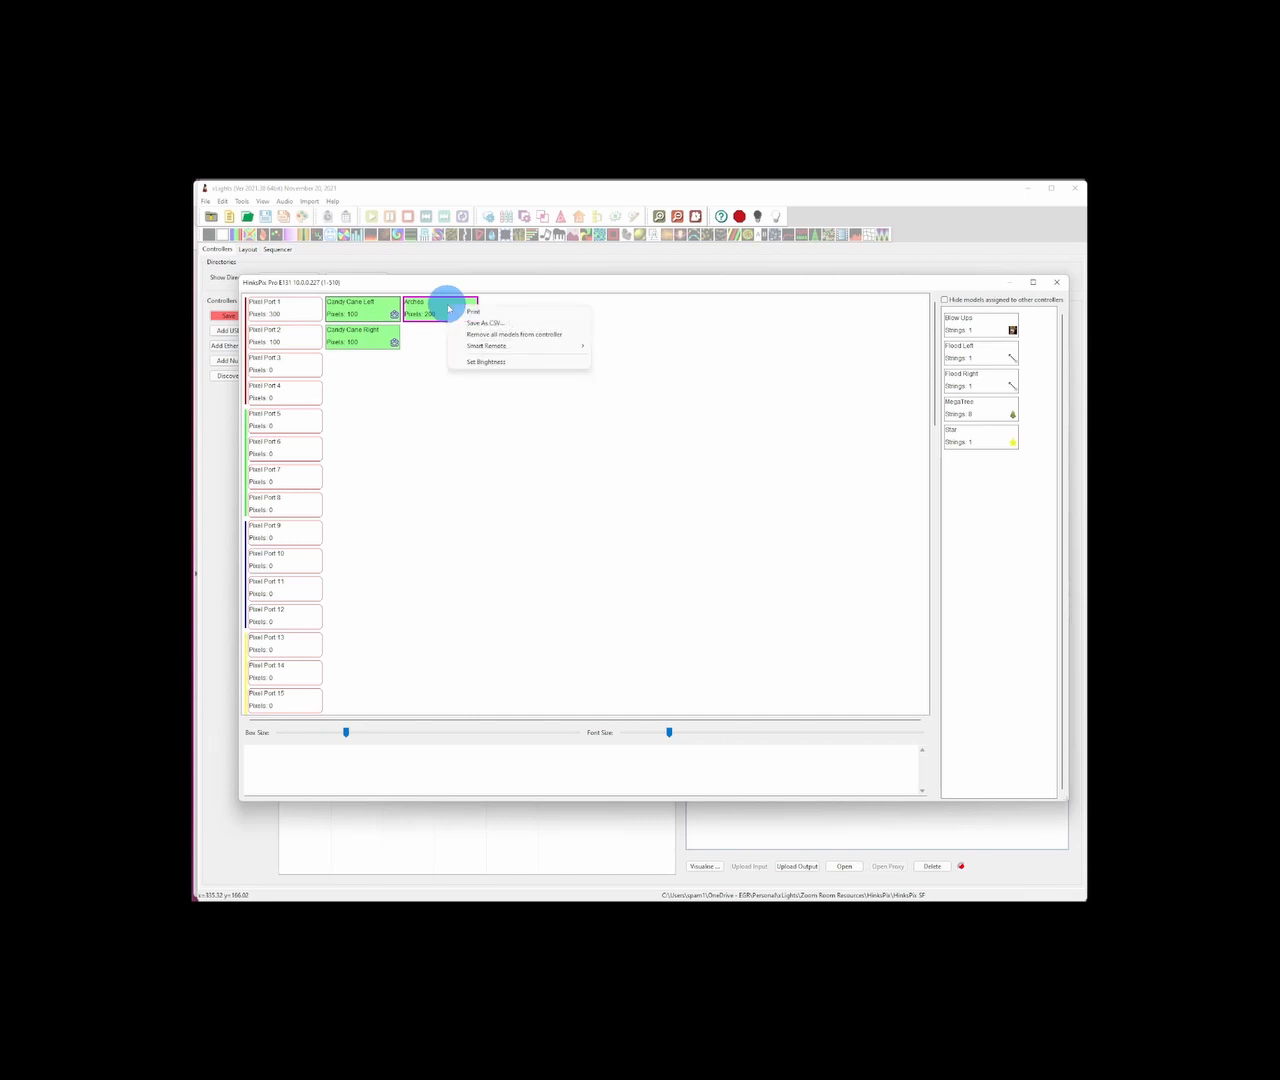
mouse_move(481, 347)
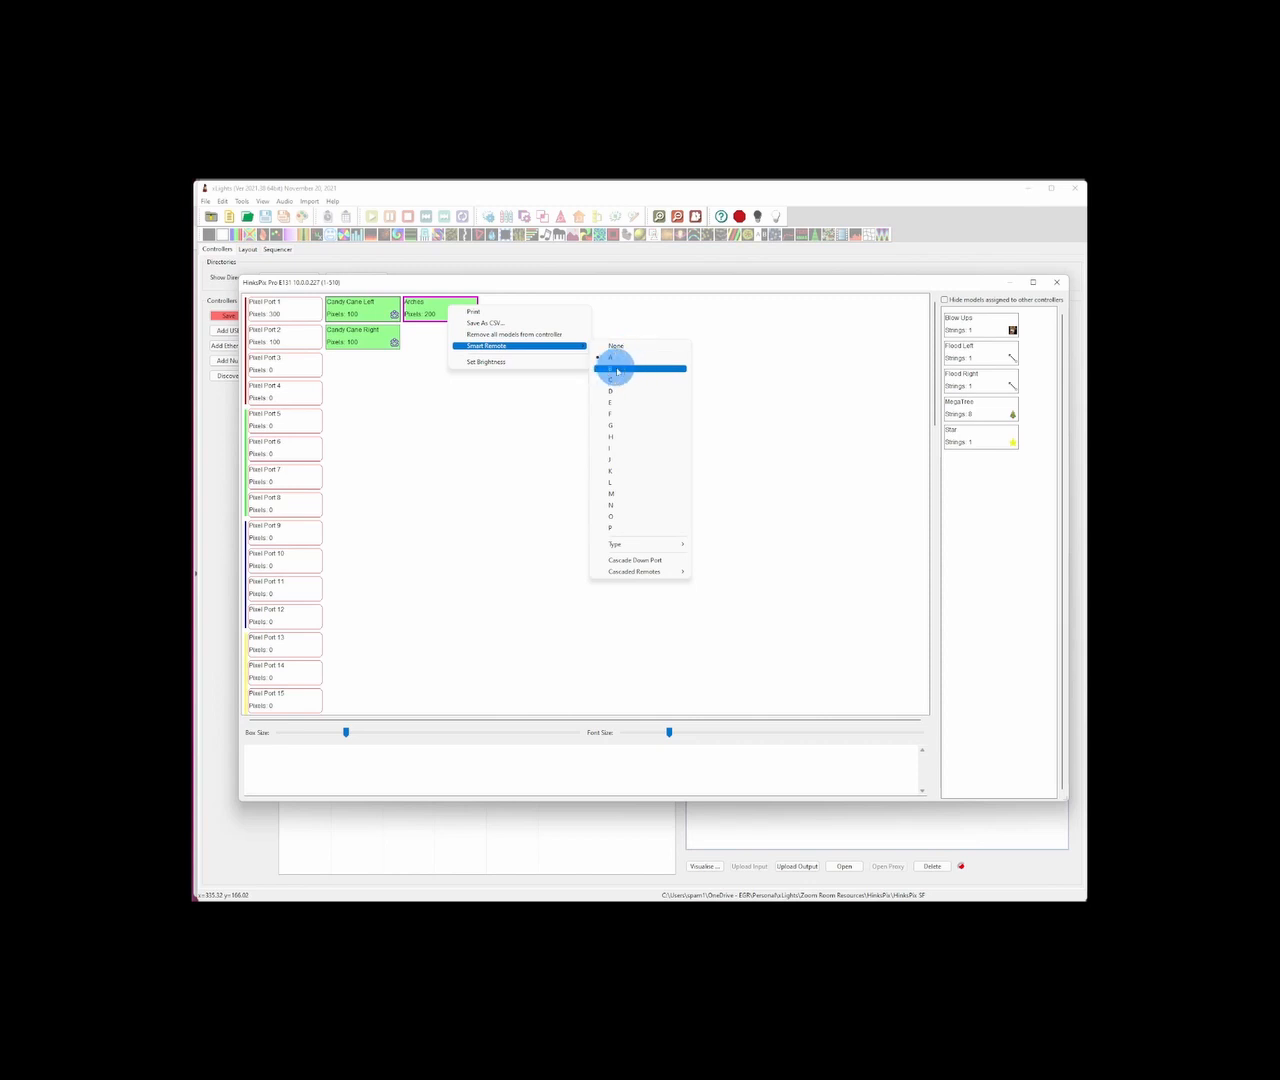
click(616, 370)
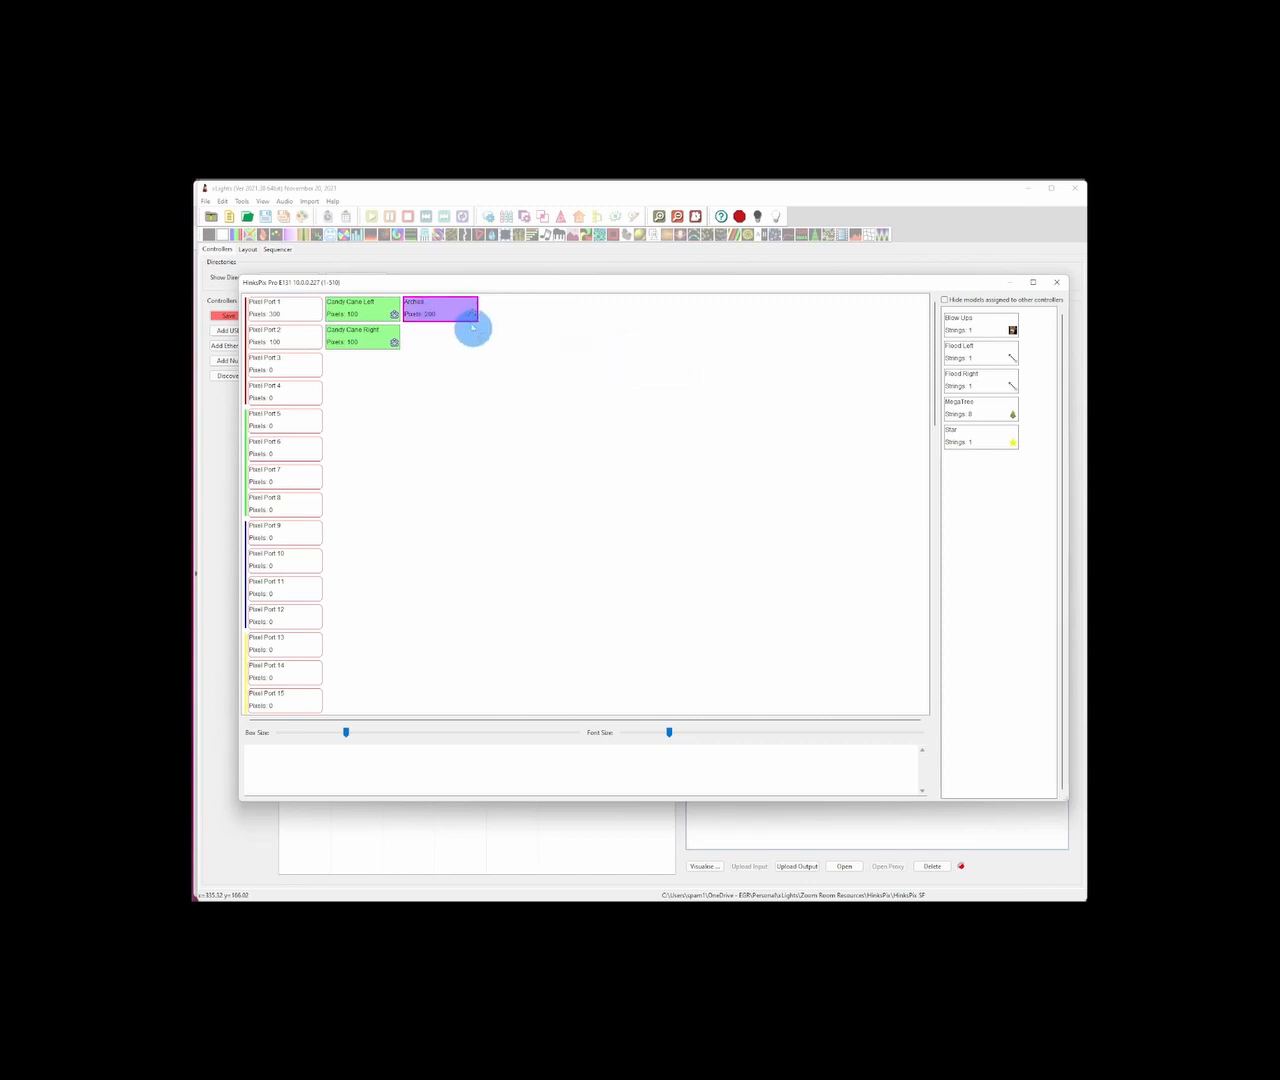
mouse_move(459, 320)
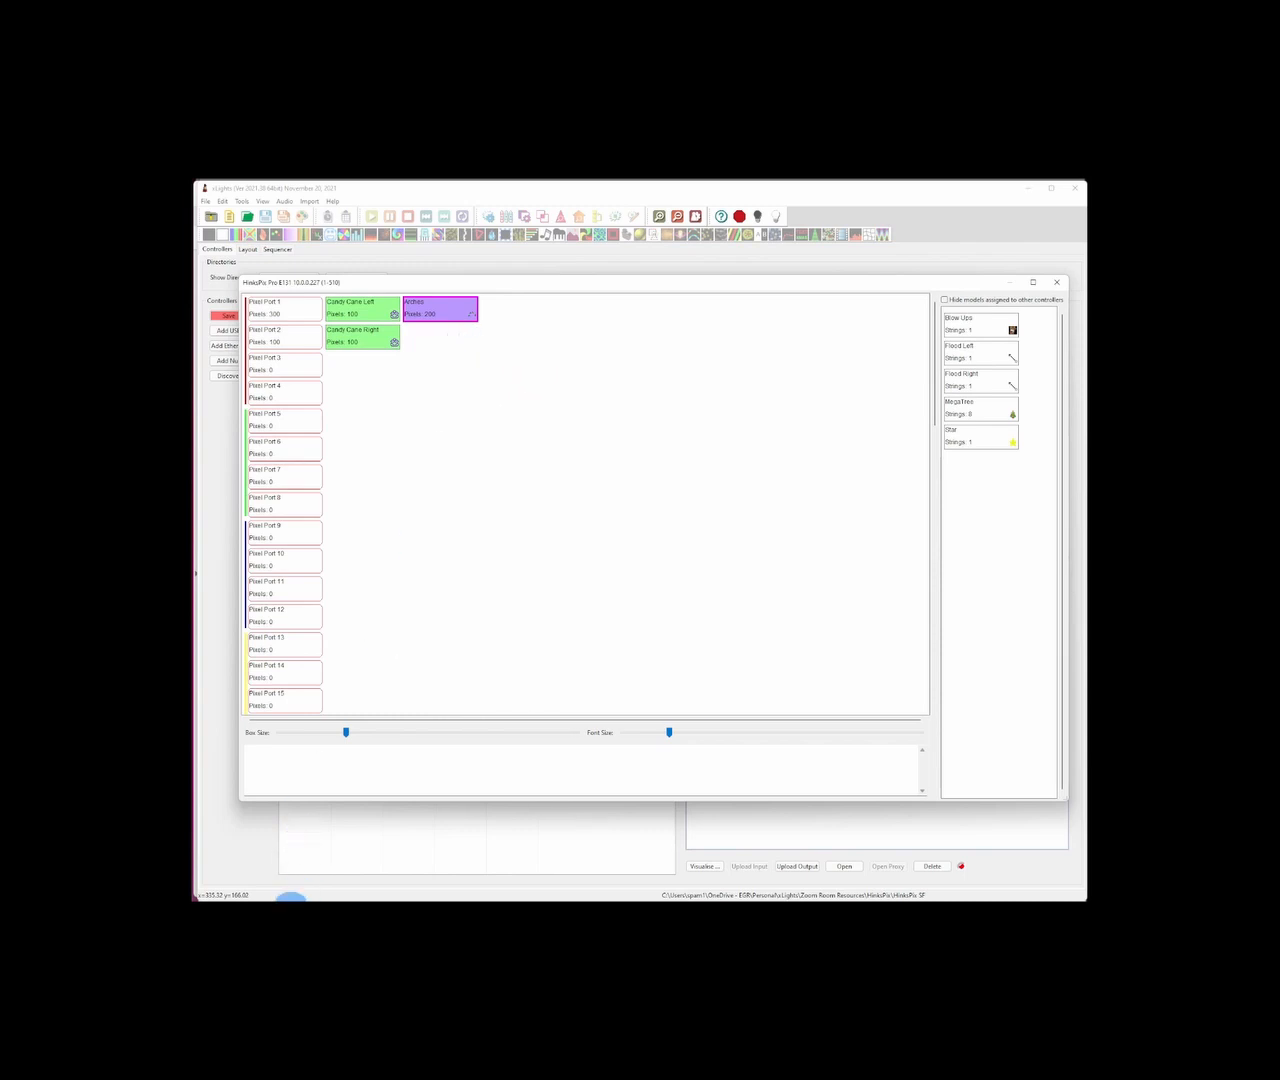
Review the 4-port long range numbering, display layout and HinksPix Pro board PDFs in Acrobat, and return to xLights.
mouse_move(285, 898)
click(308, 869)
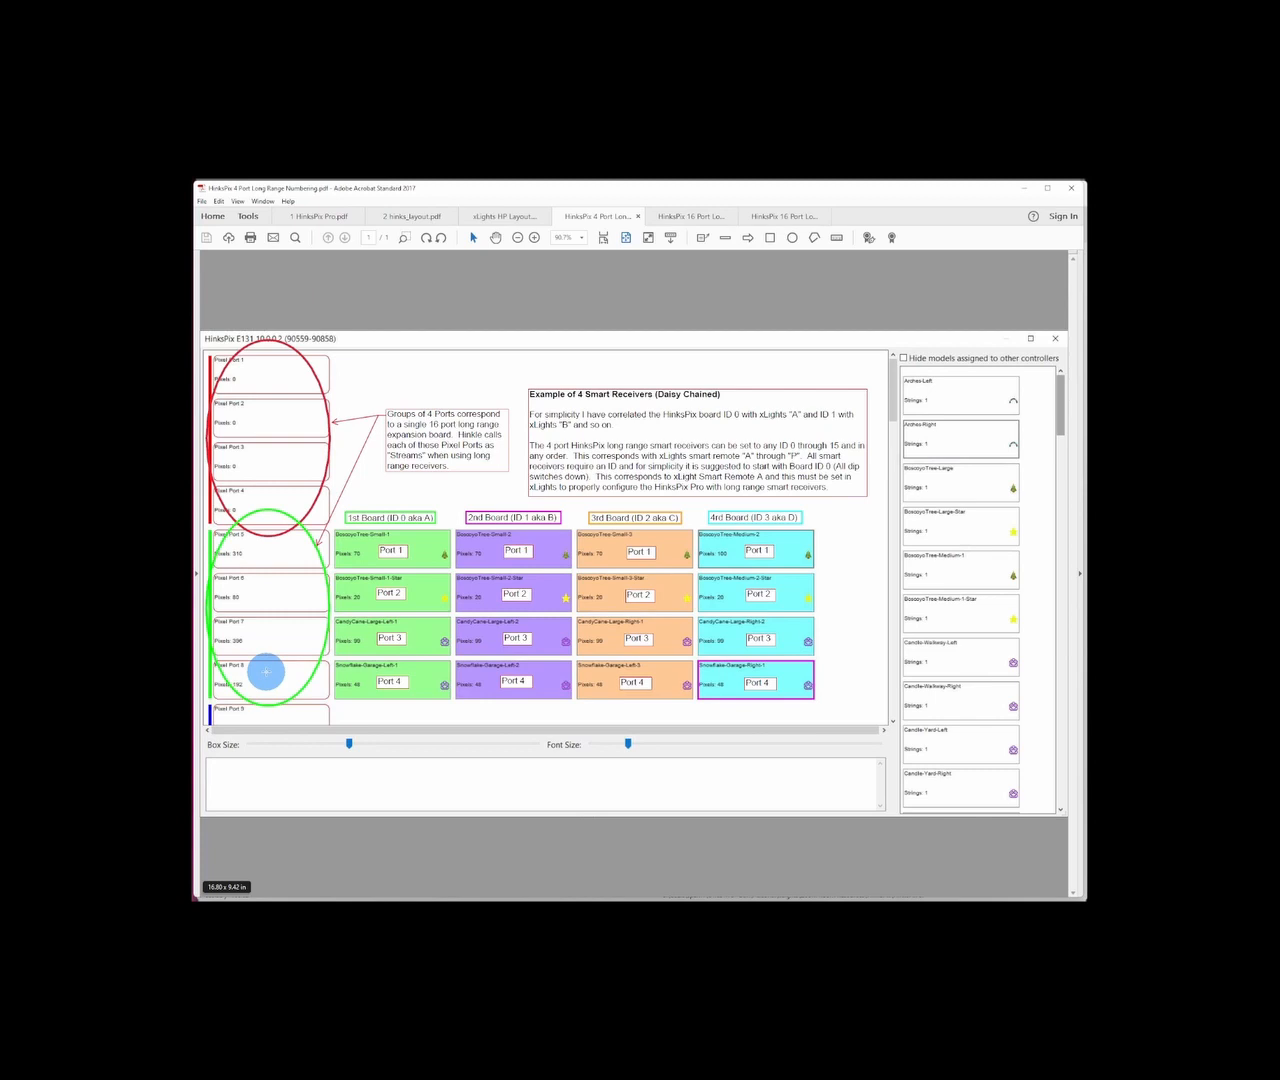
click(318, 912)
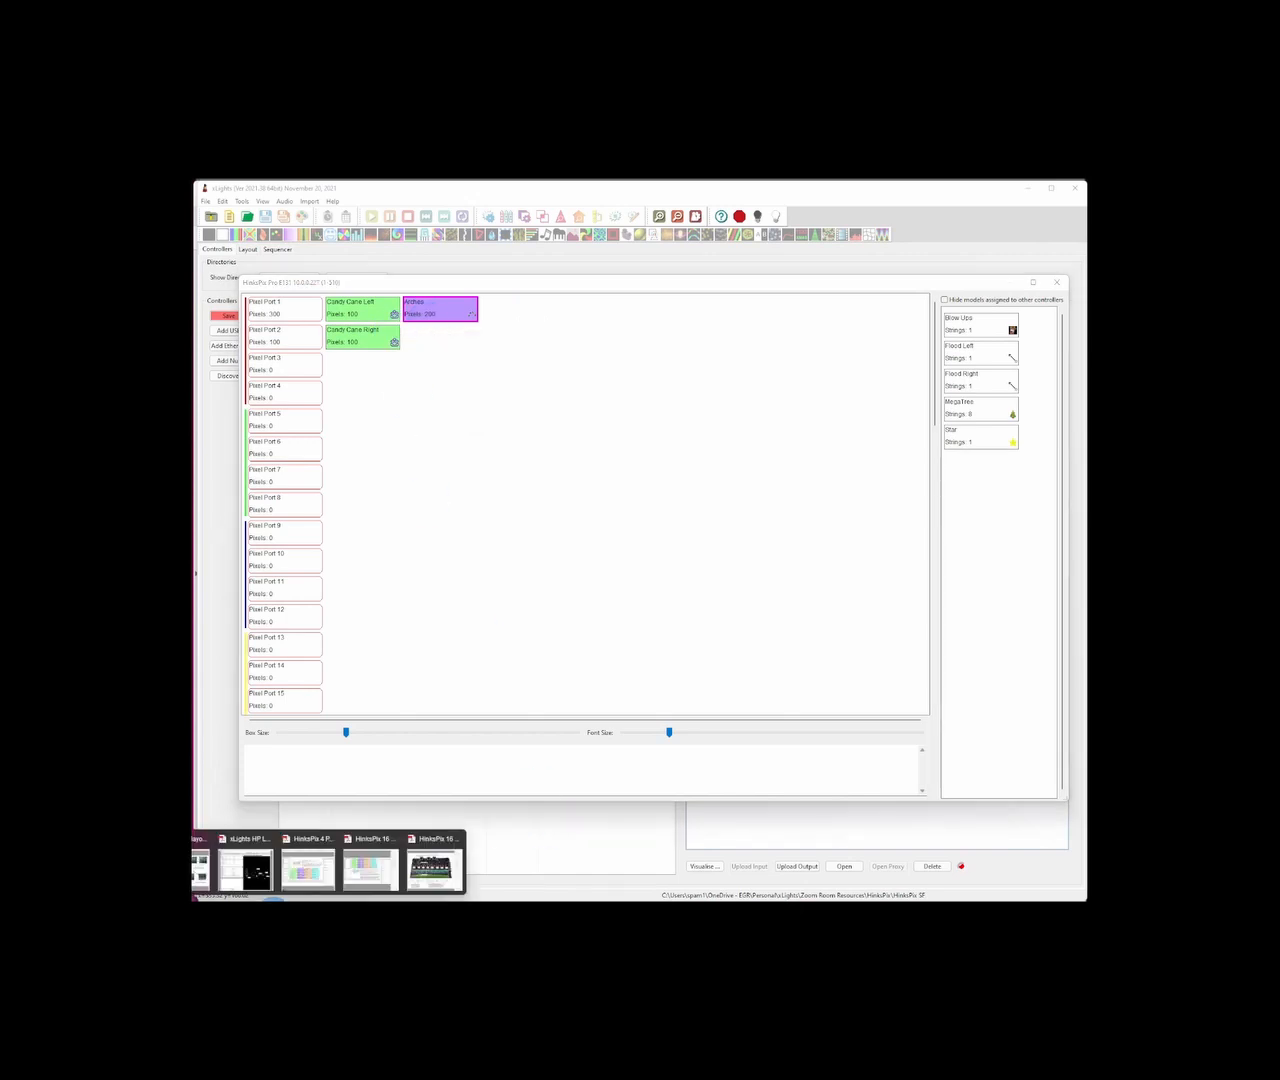
click(445, 872)
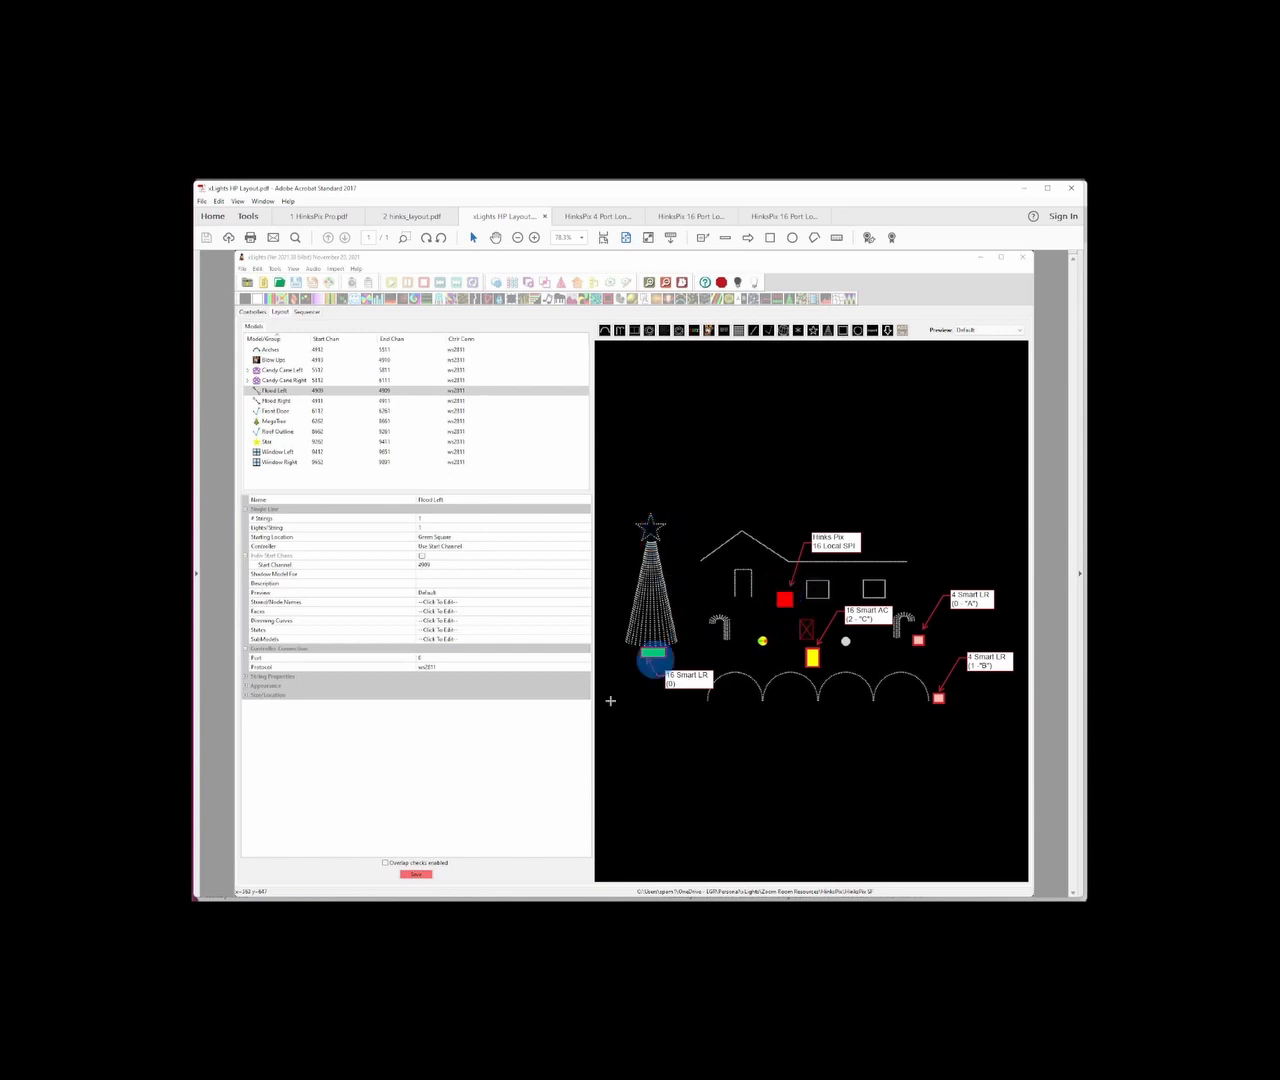
mouse_move(278, 895)
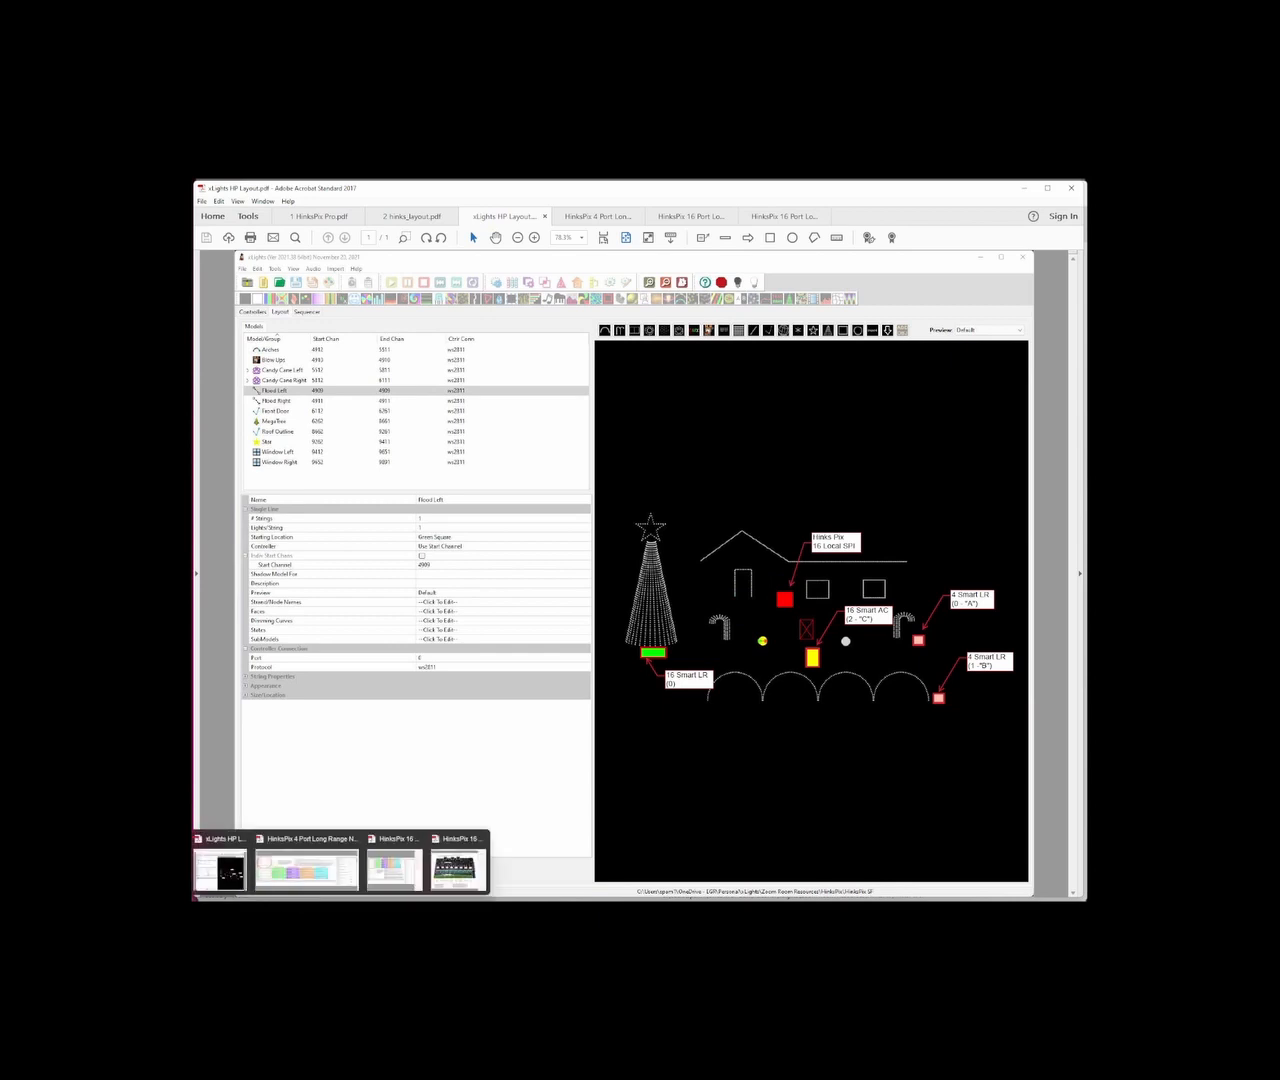
click(458, 868)
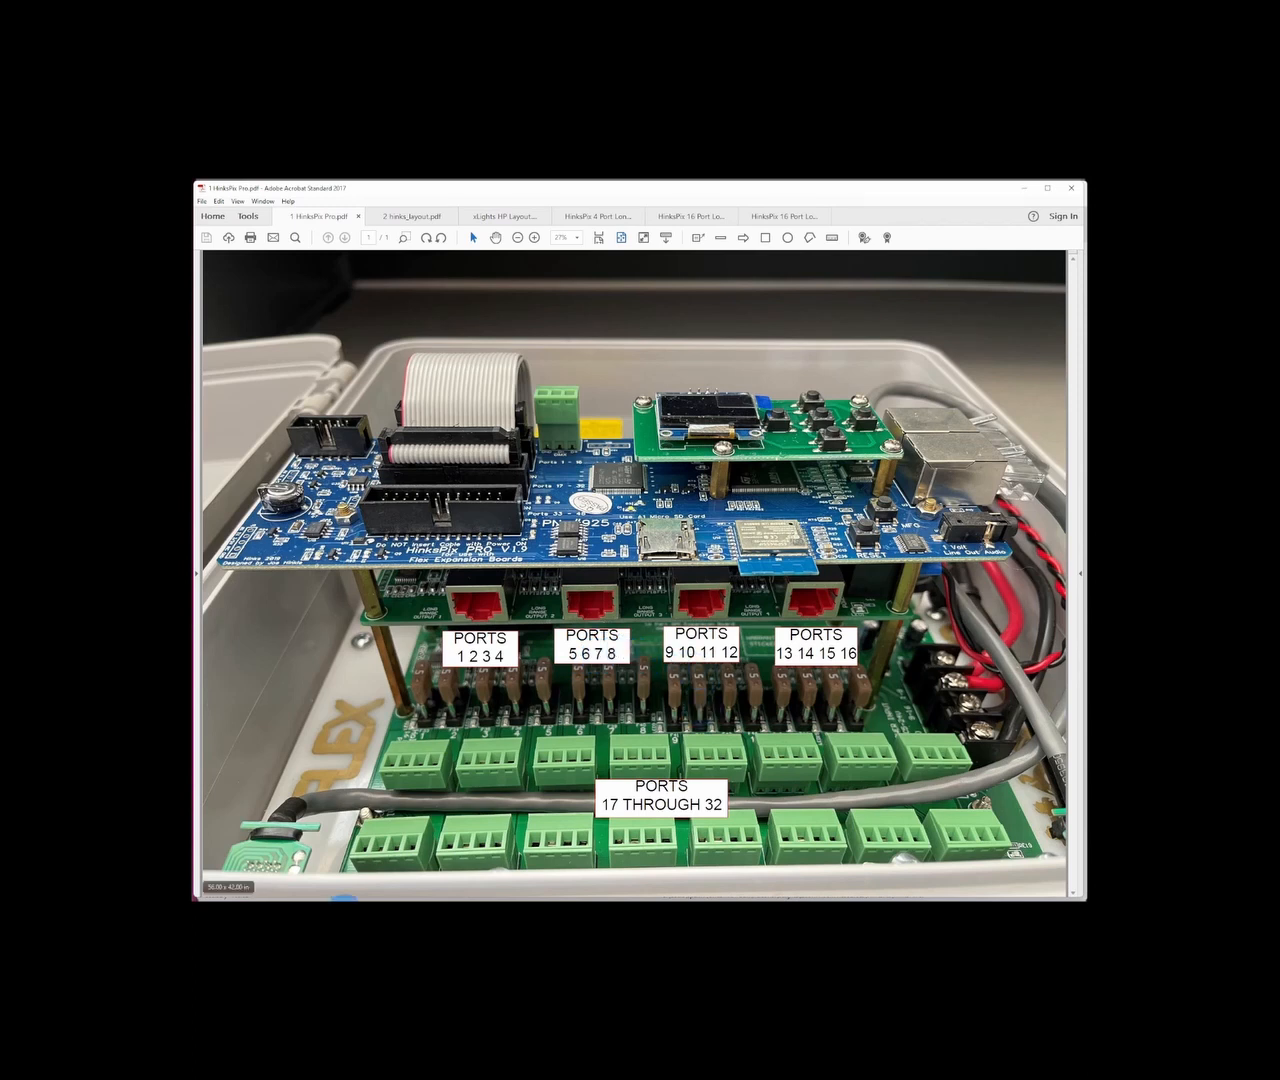
mouse_move(329, 898)
click(322, 862)
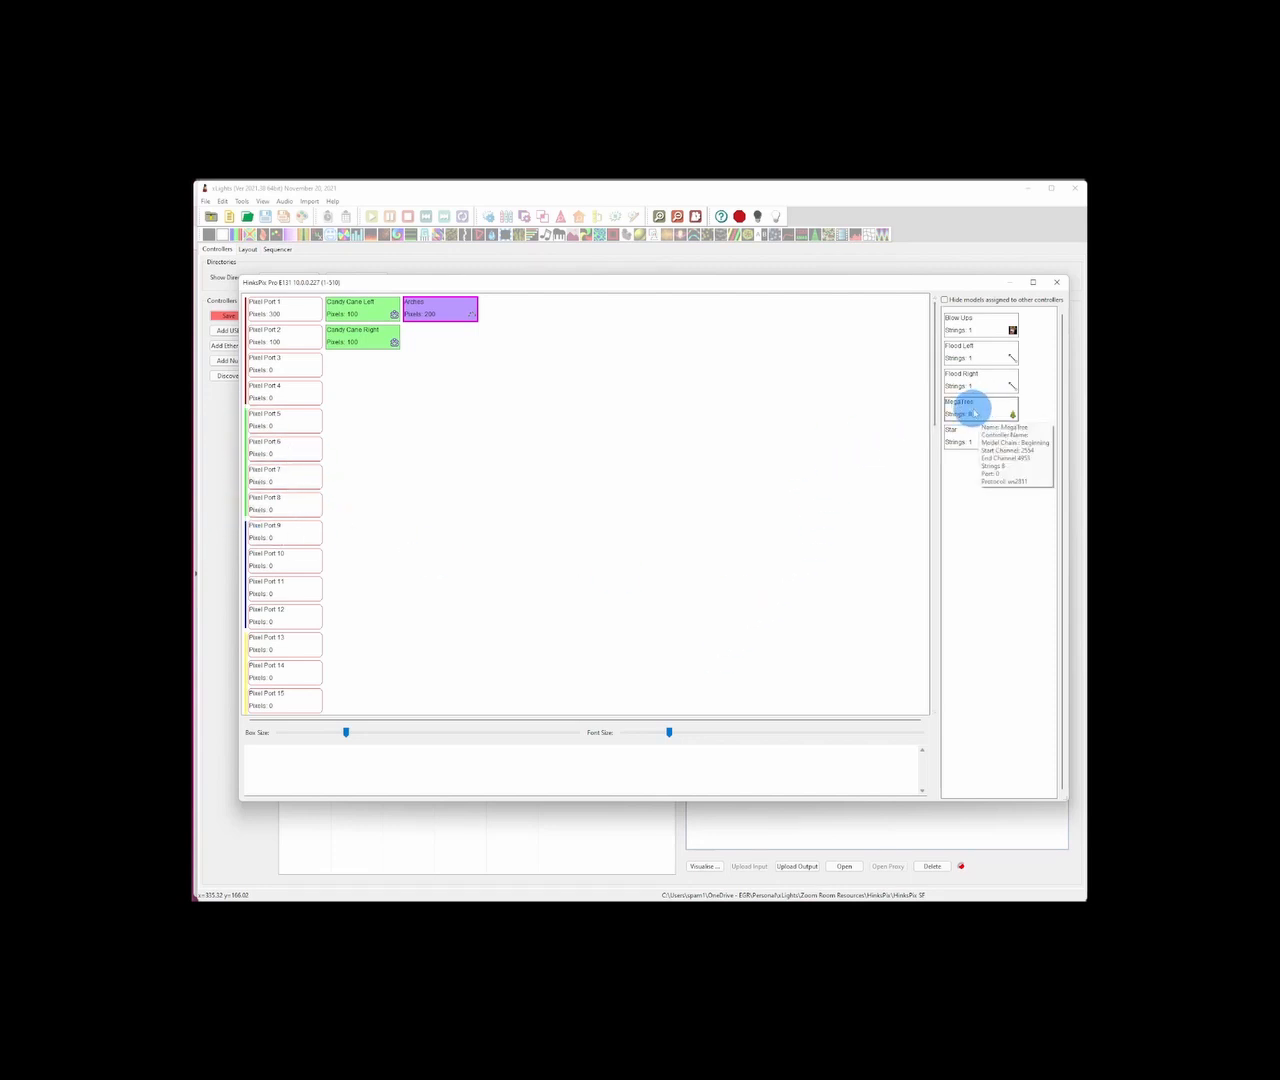
Assign the MegaTree model to Pixel Port 5 and set its smart remote type to hinkspix_16.
drag(973, 412, 315, 427)
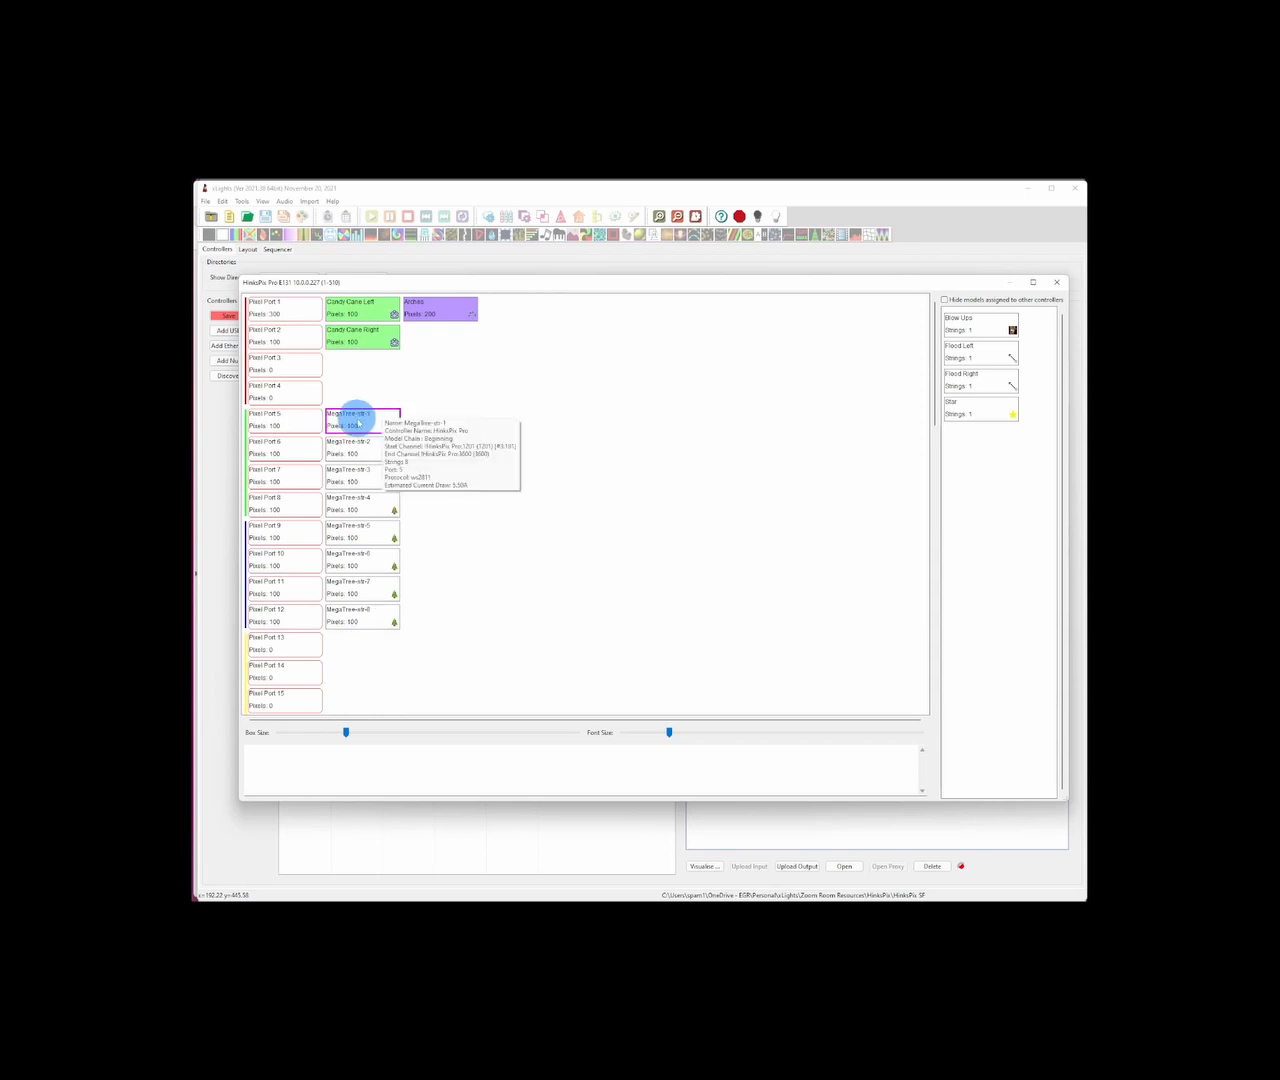
right_click(354, 416)
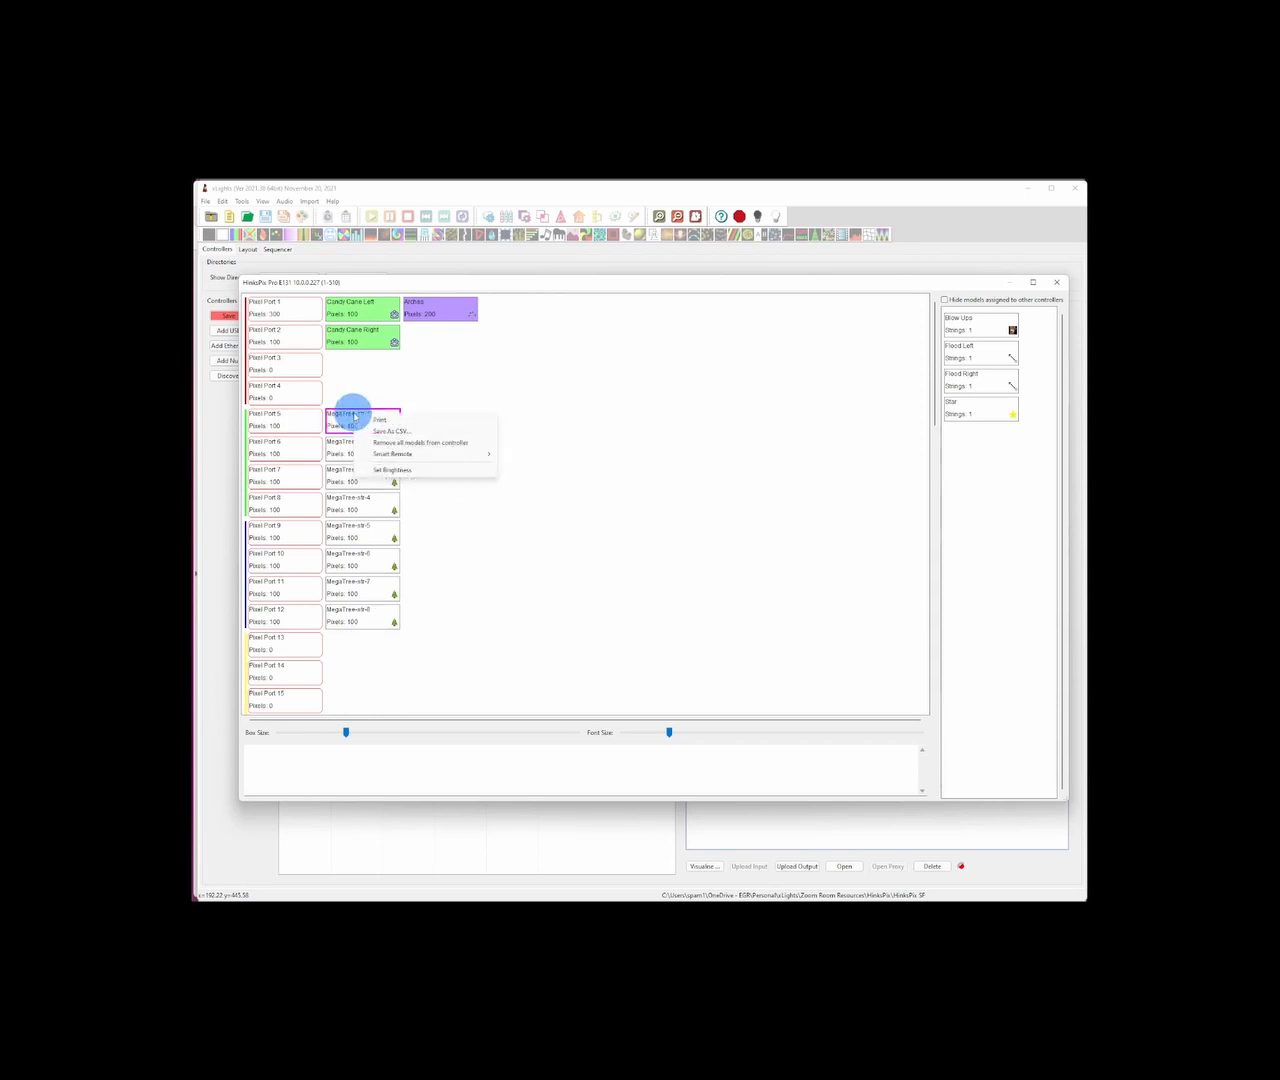
mouse_move(395, 458)
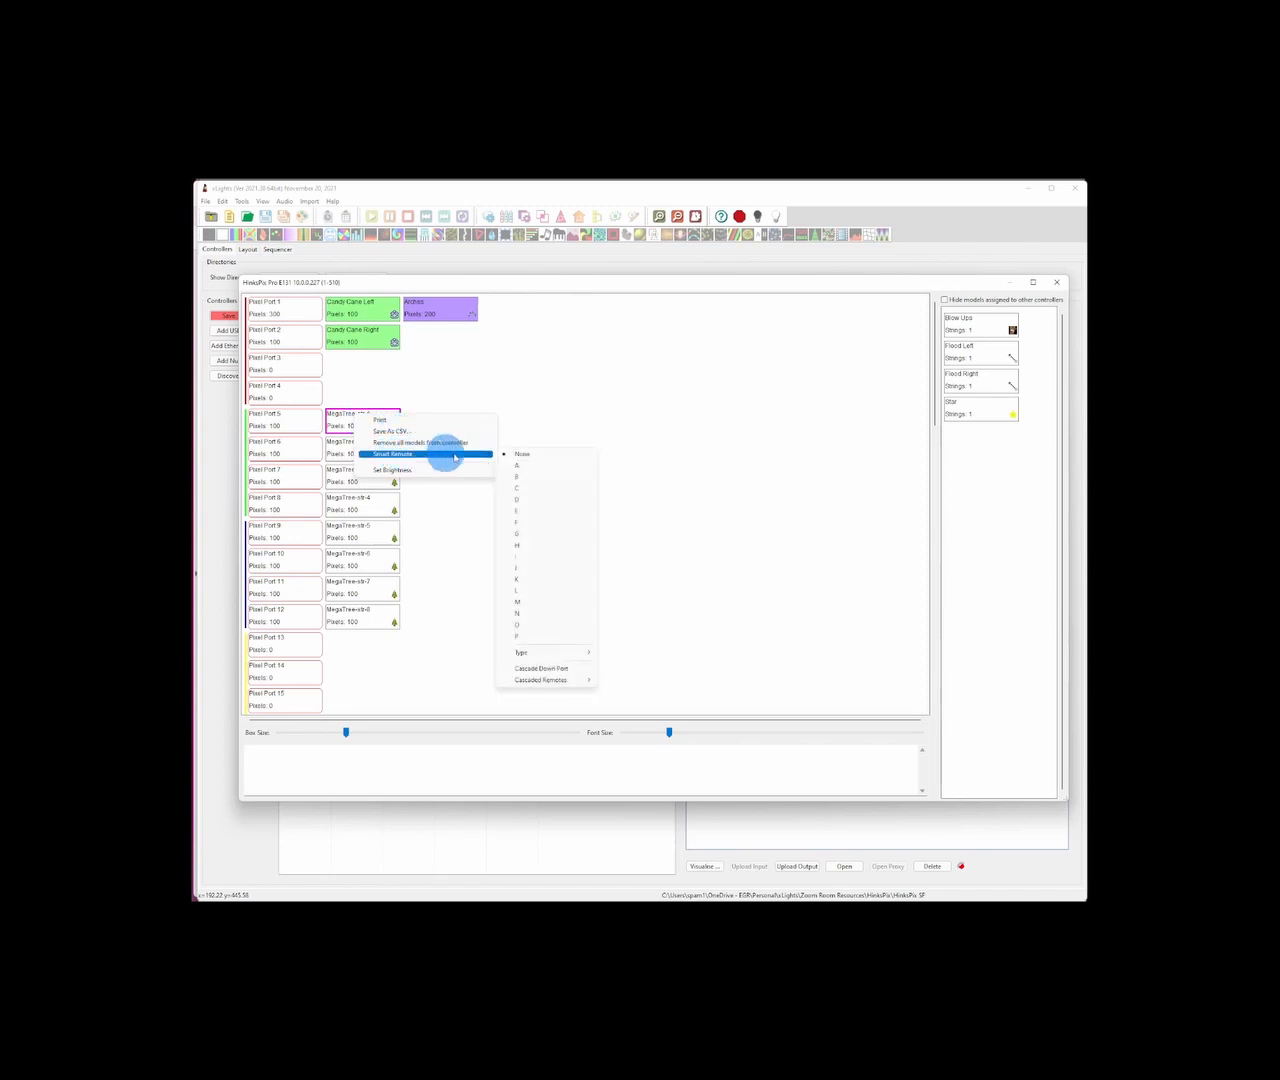
mouse_move(547, 656)
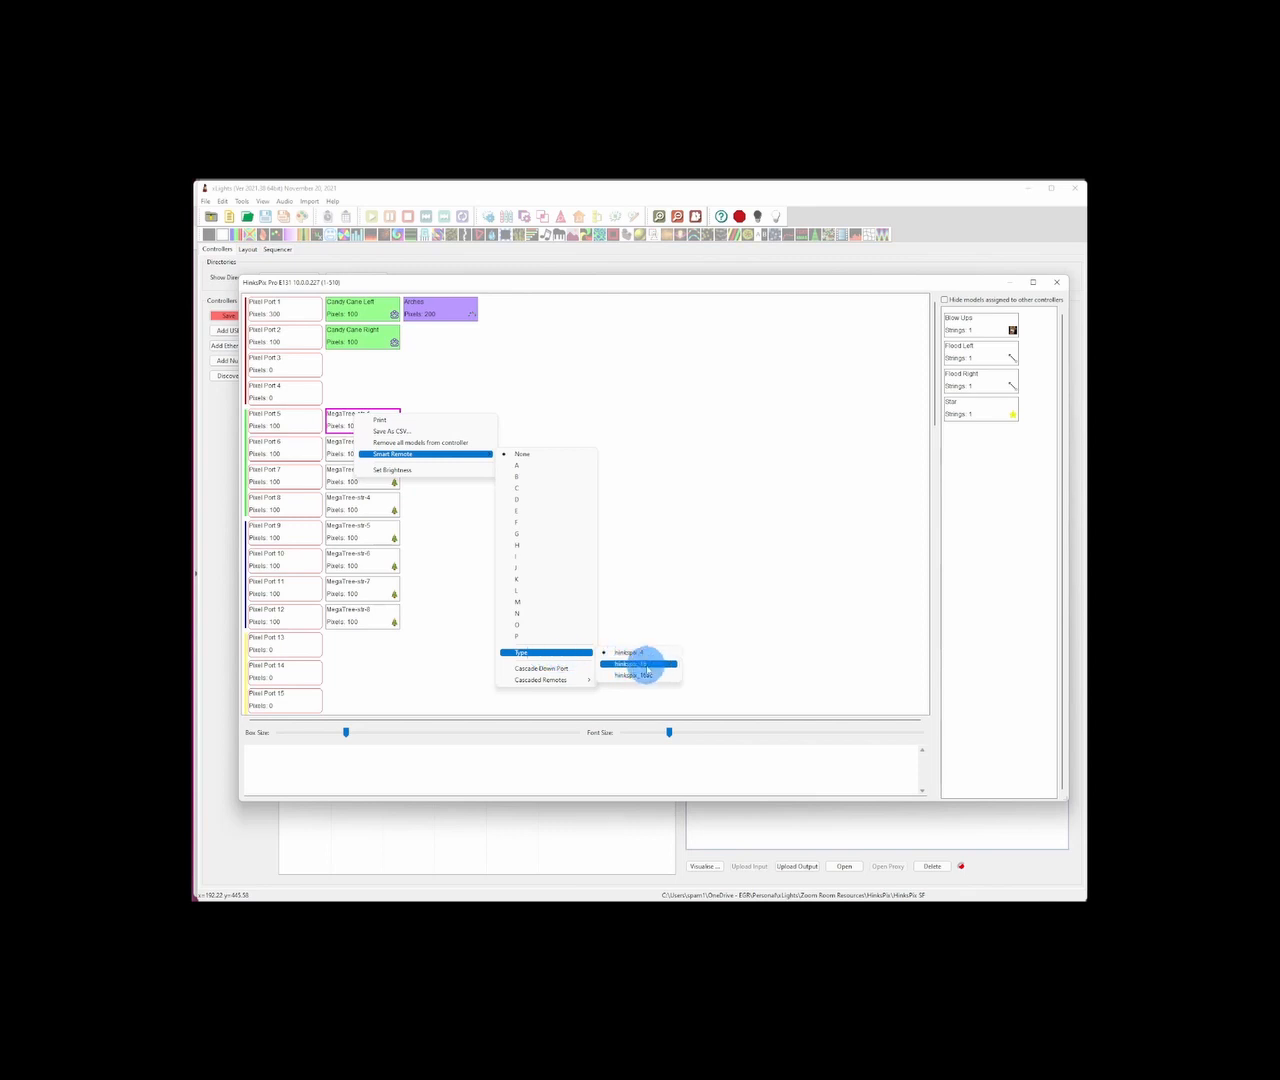
click(643, 665)
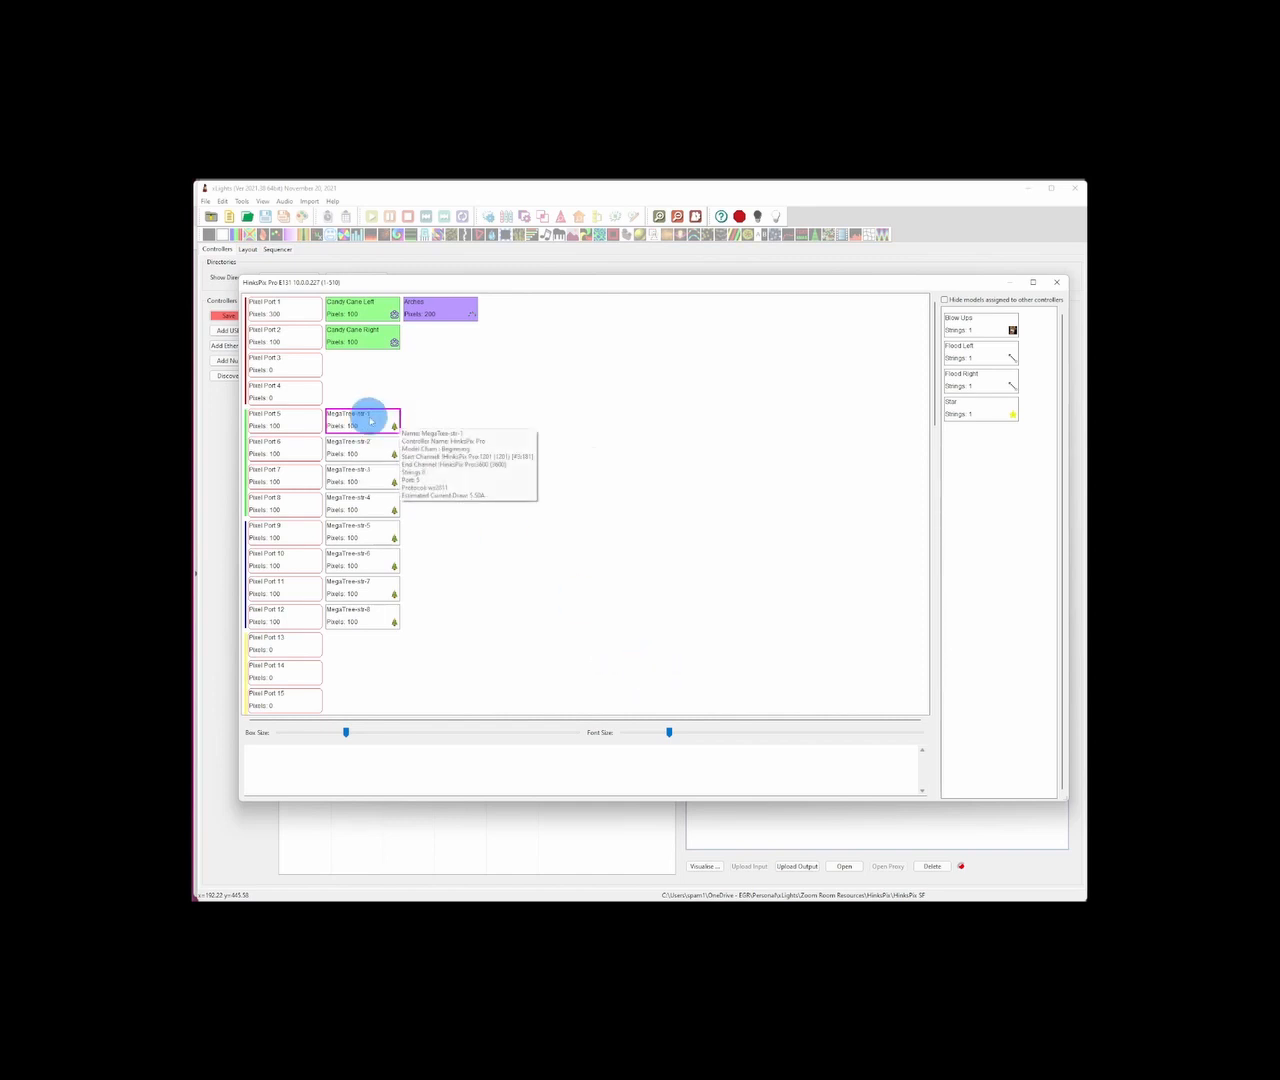
Set the cascaded remotes of MegaTree-str-1 to 4 and enable Cascade Down Port for it.
right_click(370, 421)
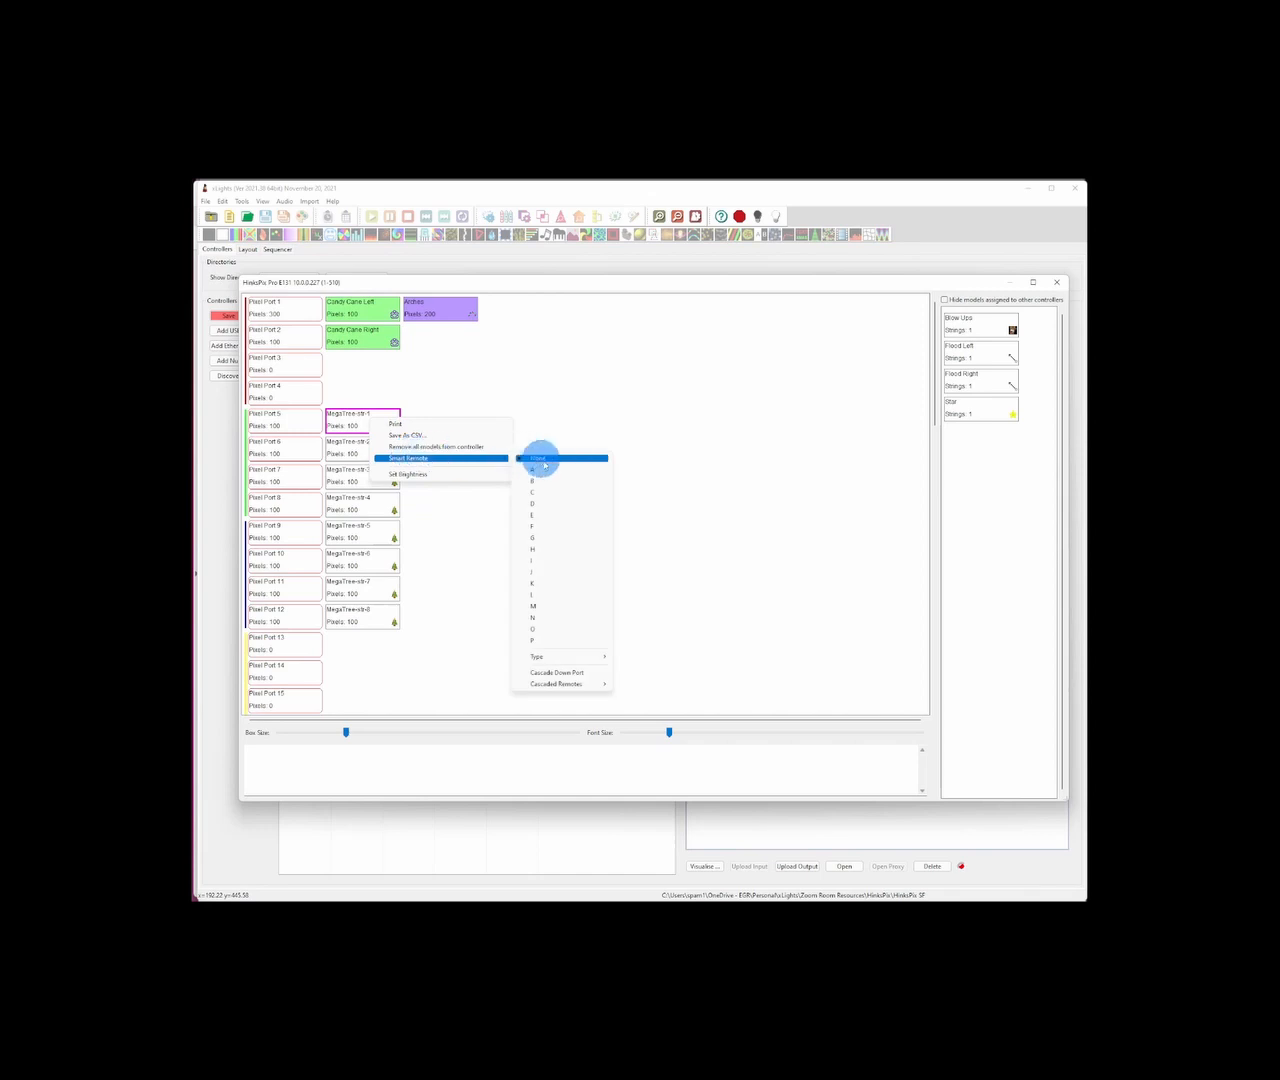
mouse_move(576, 690)
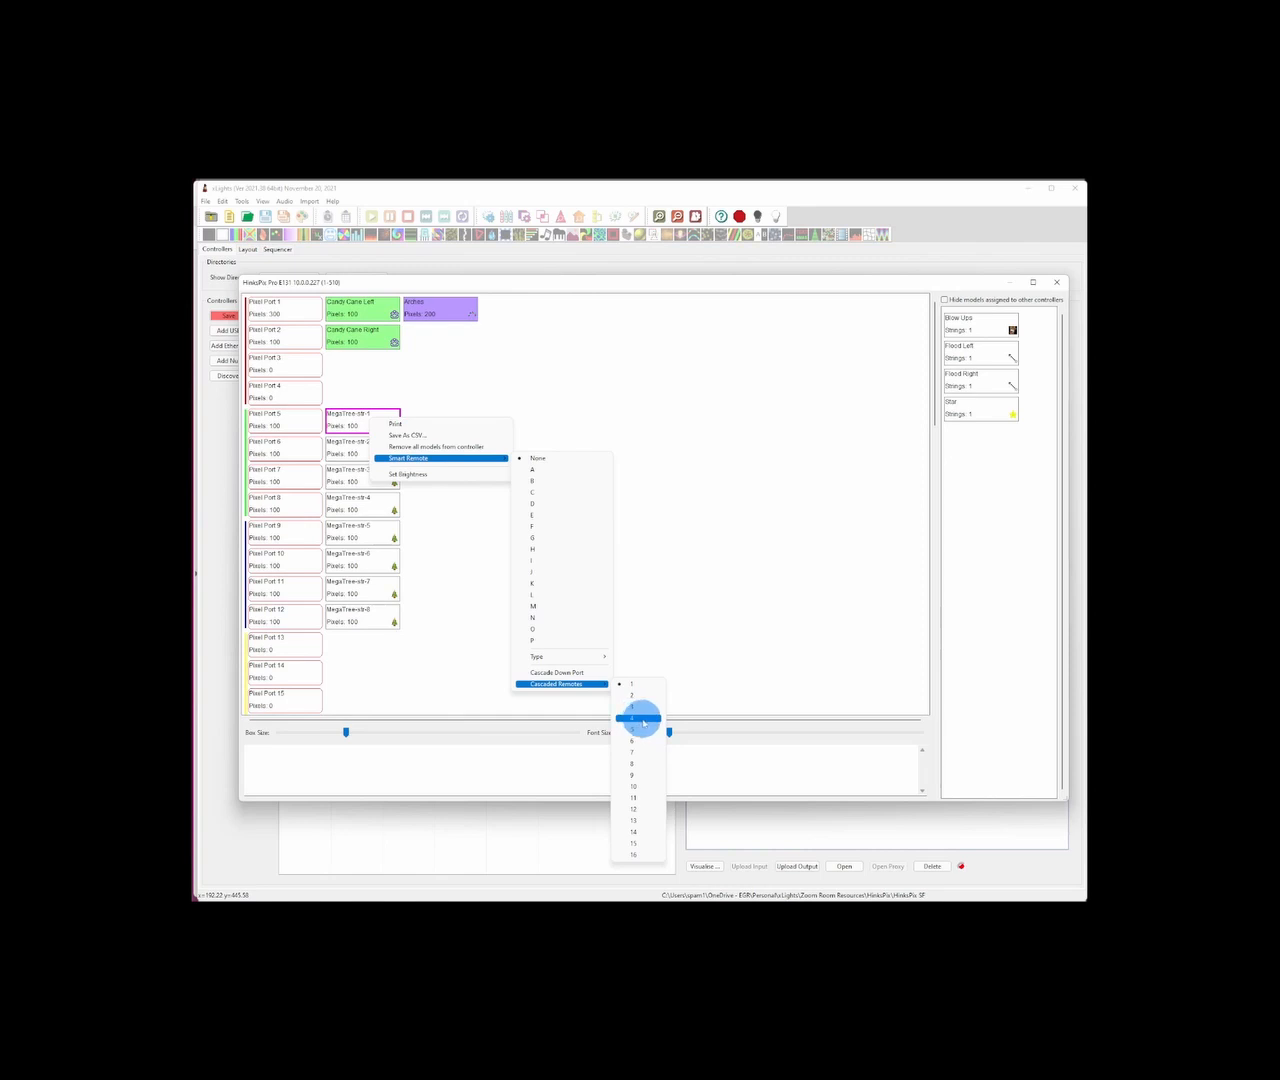
click(647, 720)
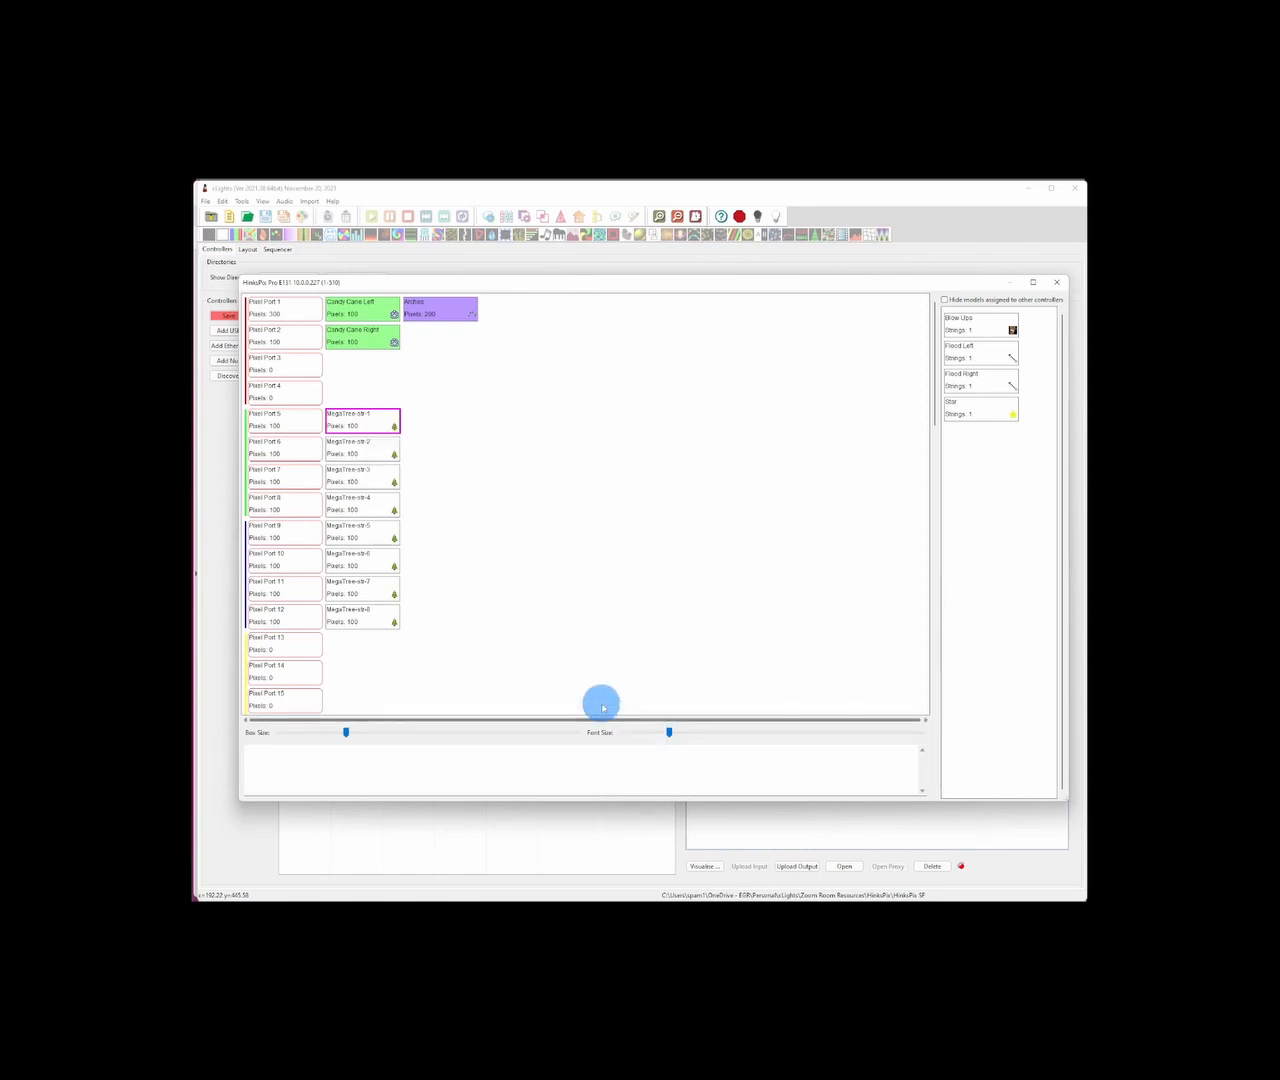
mouse_move(368, 416)
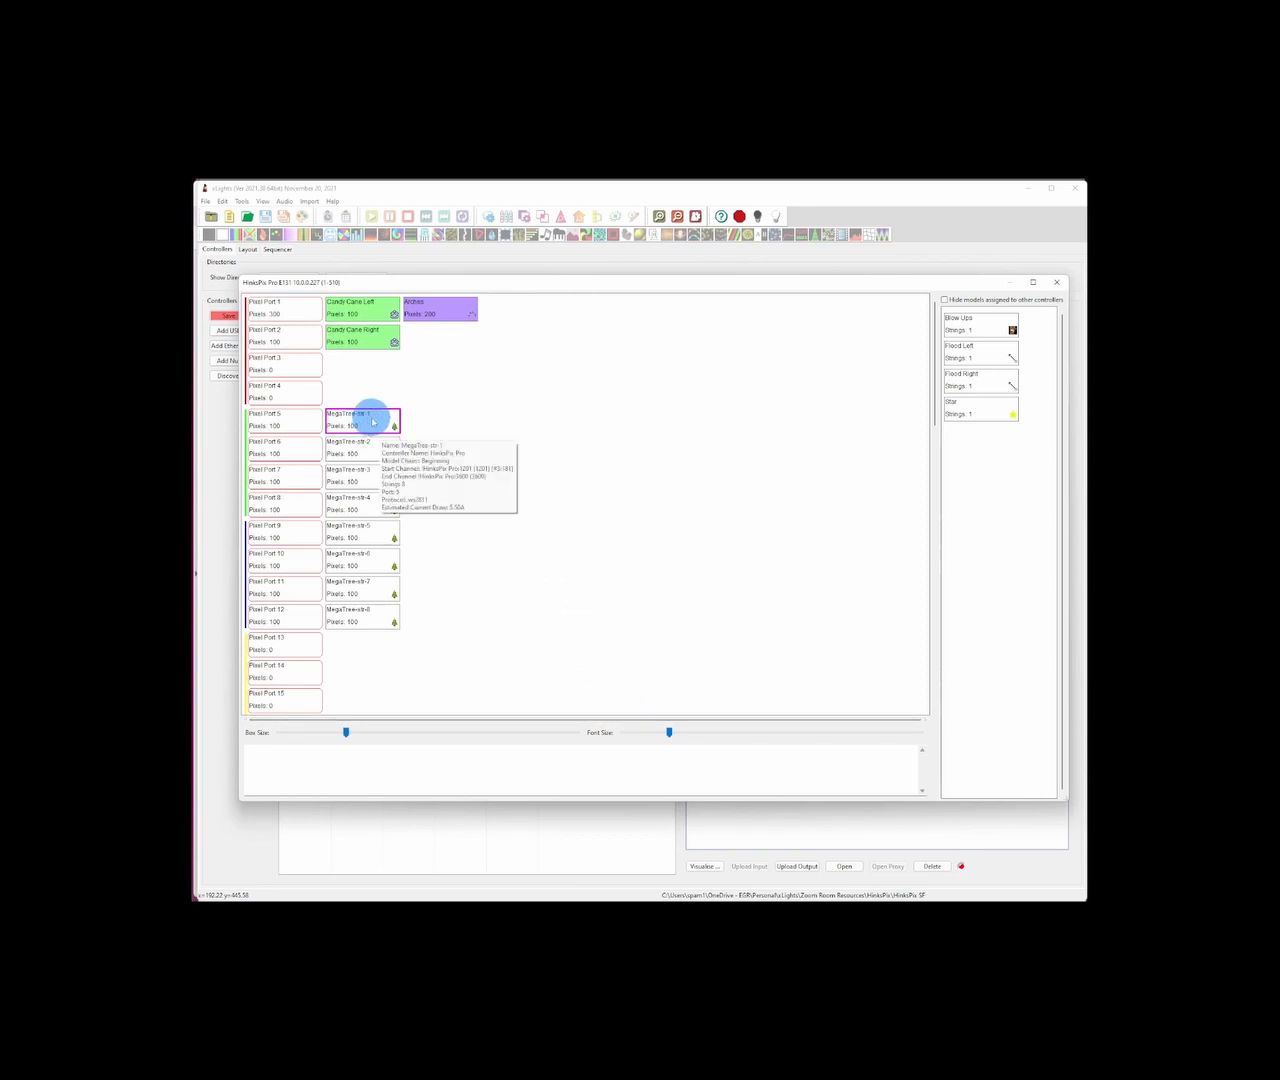
right_click(372, 420)
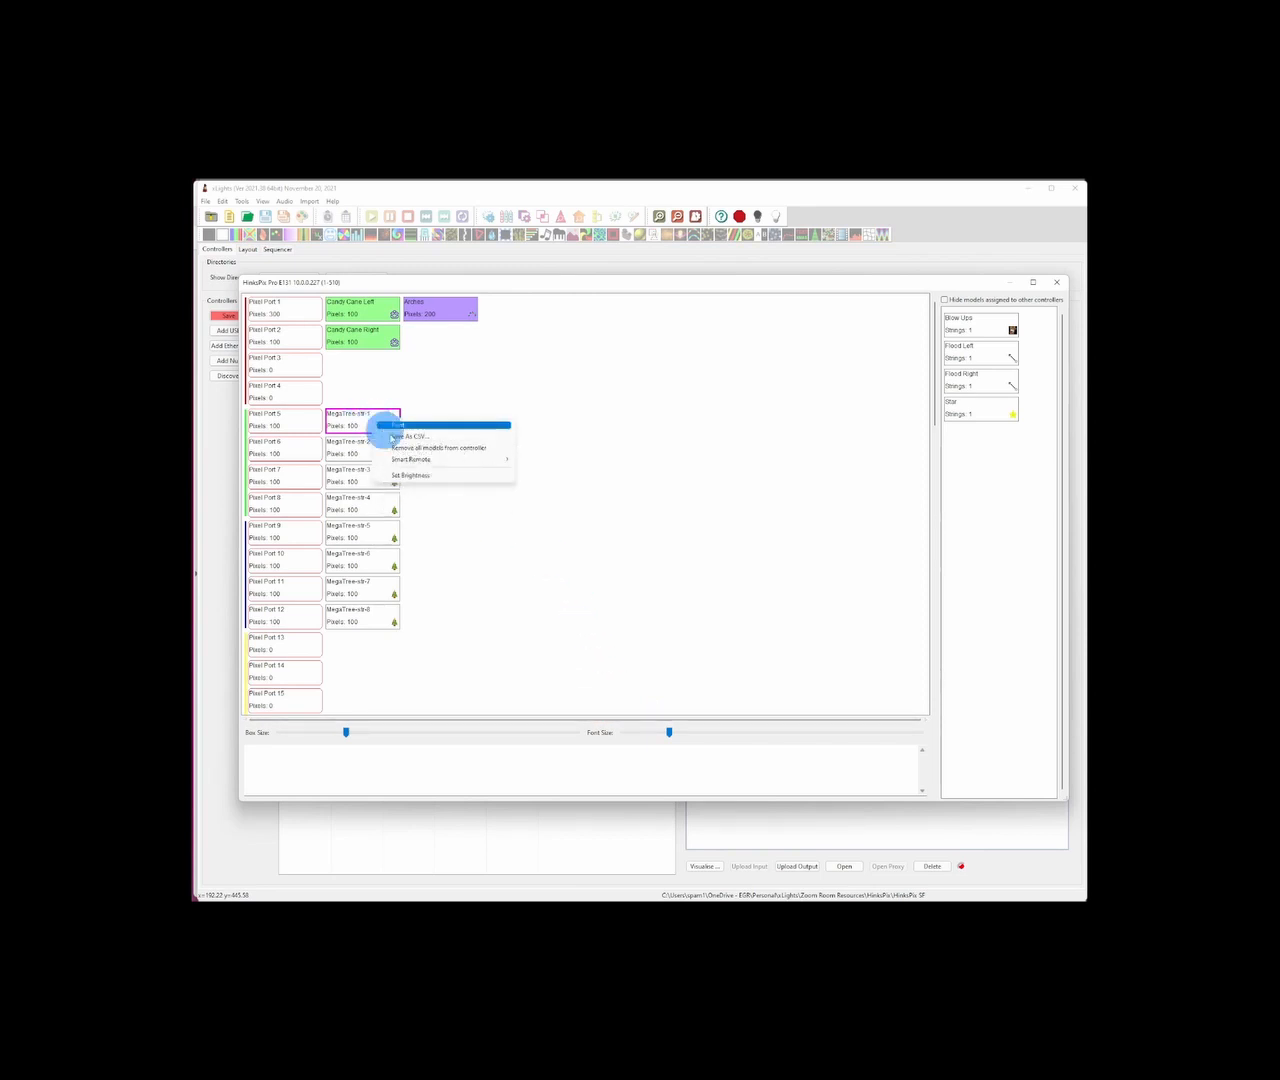
mouse_move(411, 460)
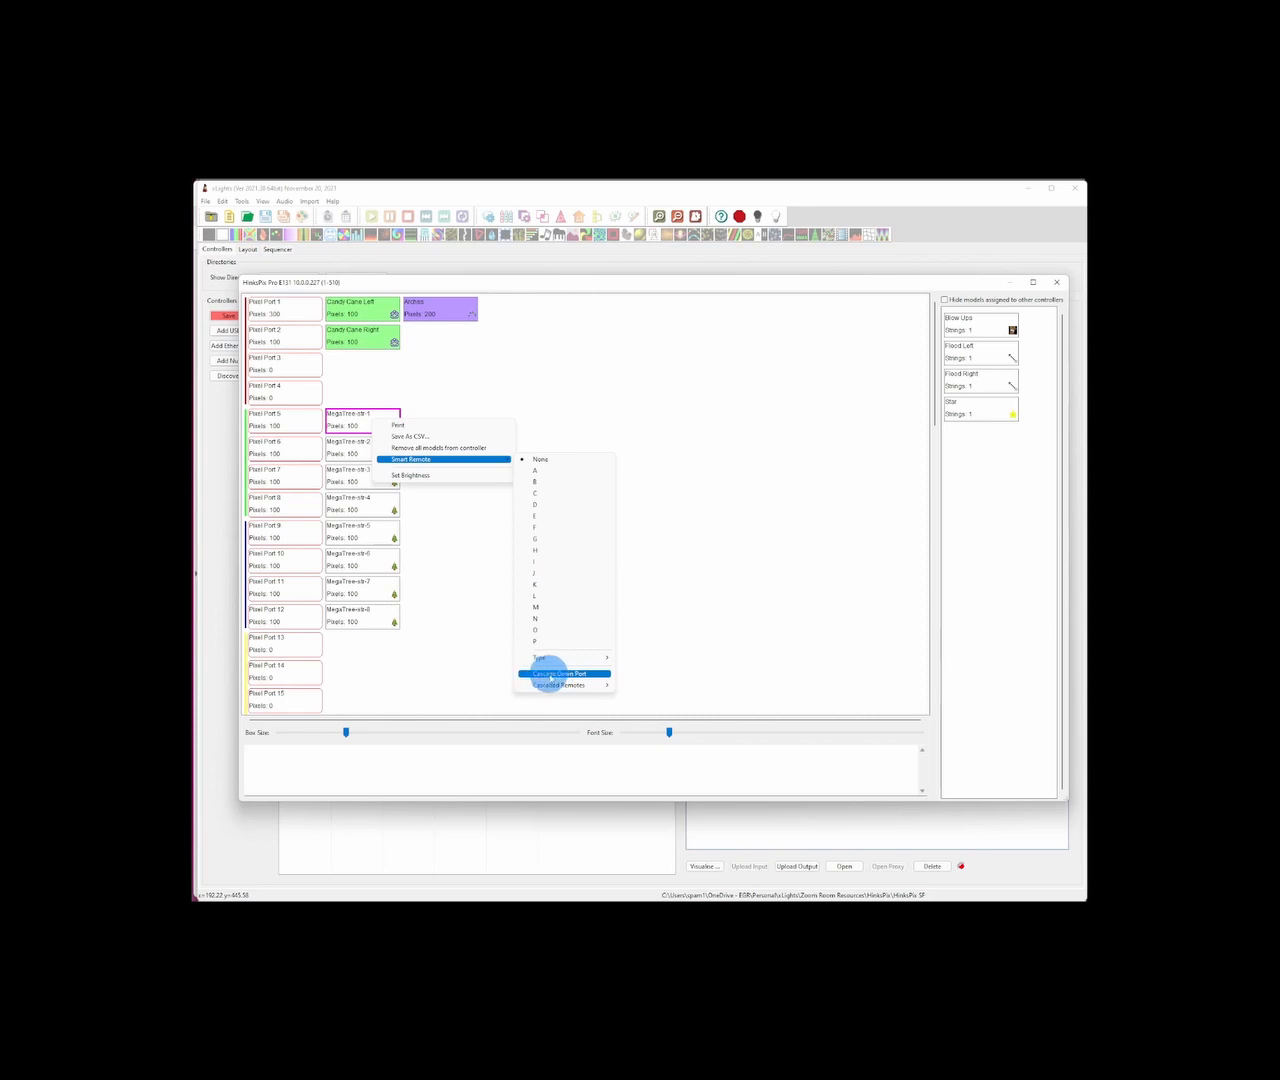
click(553, 674)
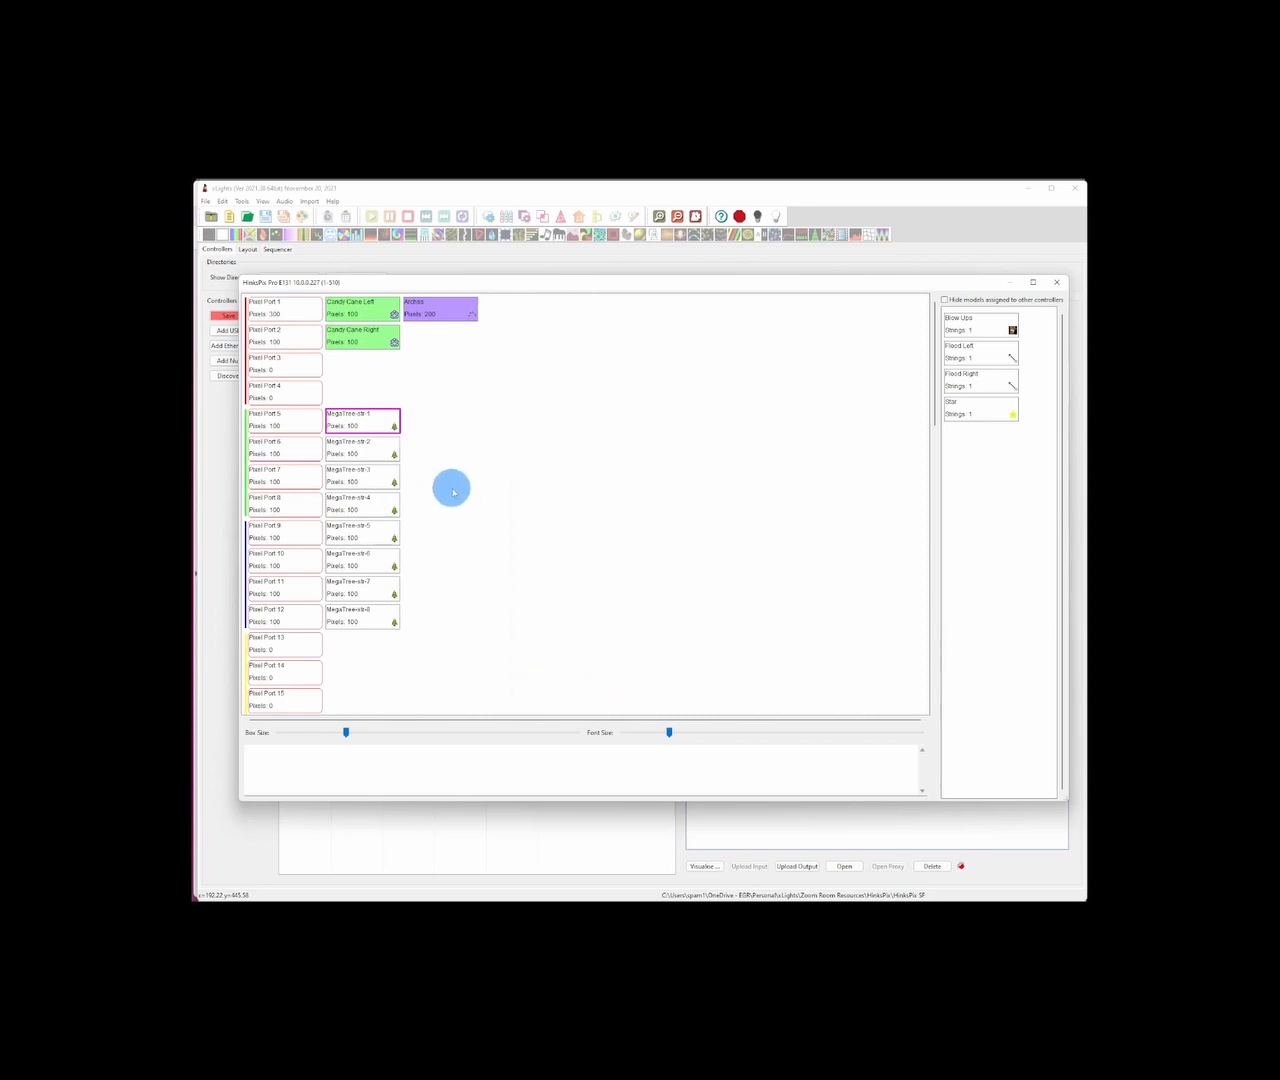
mouse_move(384, 427)
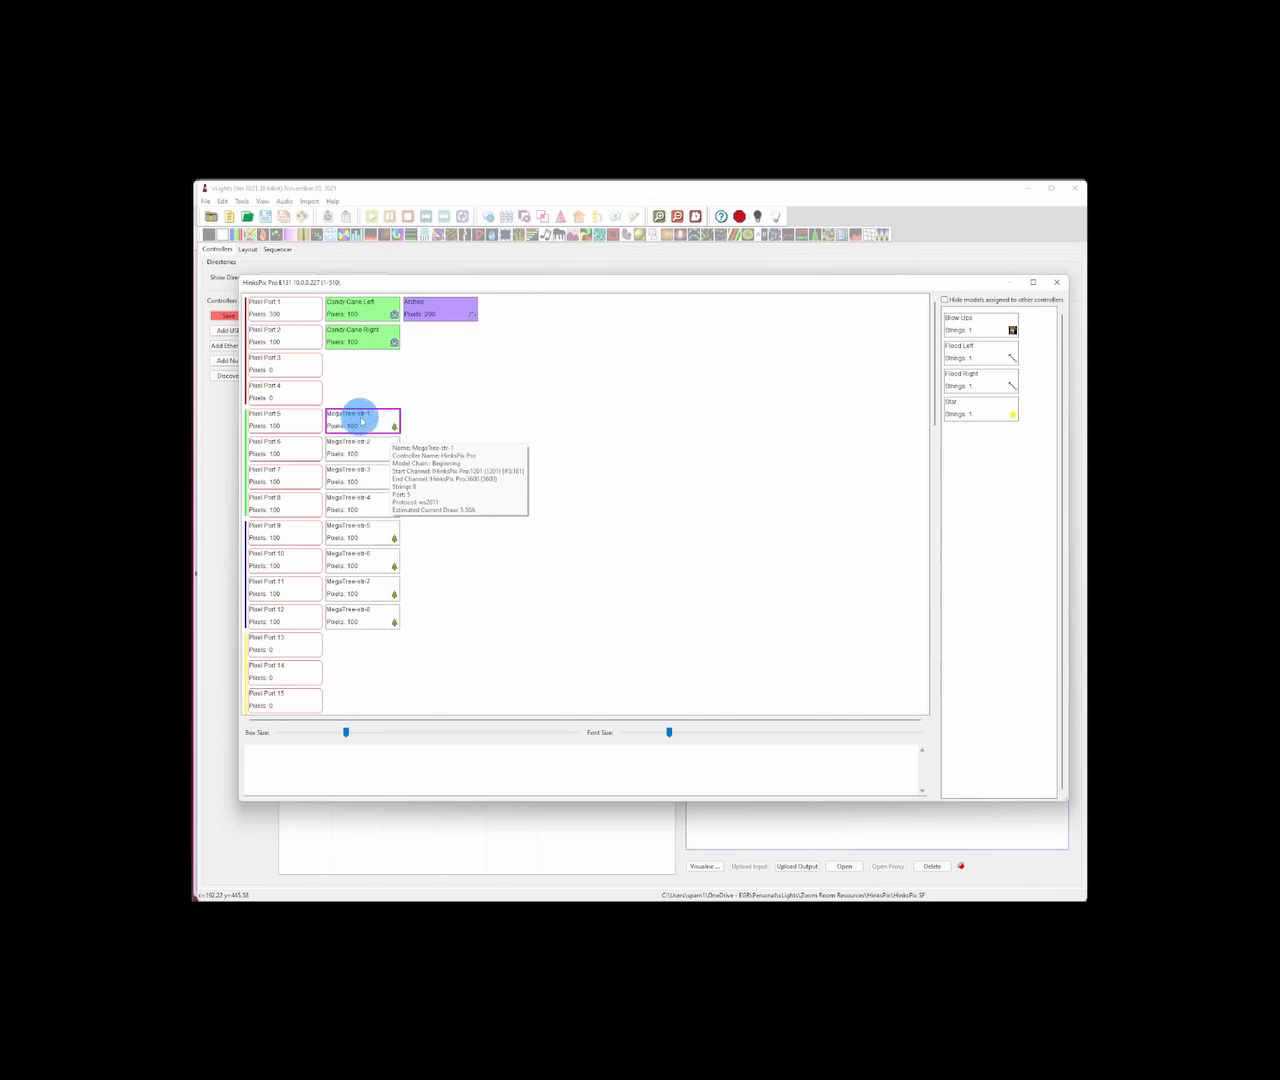
Set the smart remote of MegaTree-str-1 on Pixel Port 5 to A.
right_click(362, 420)
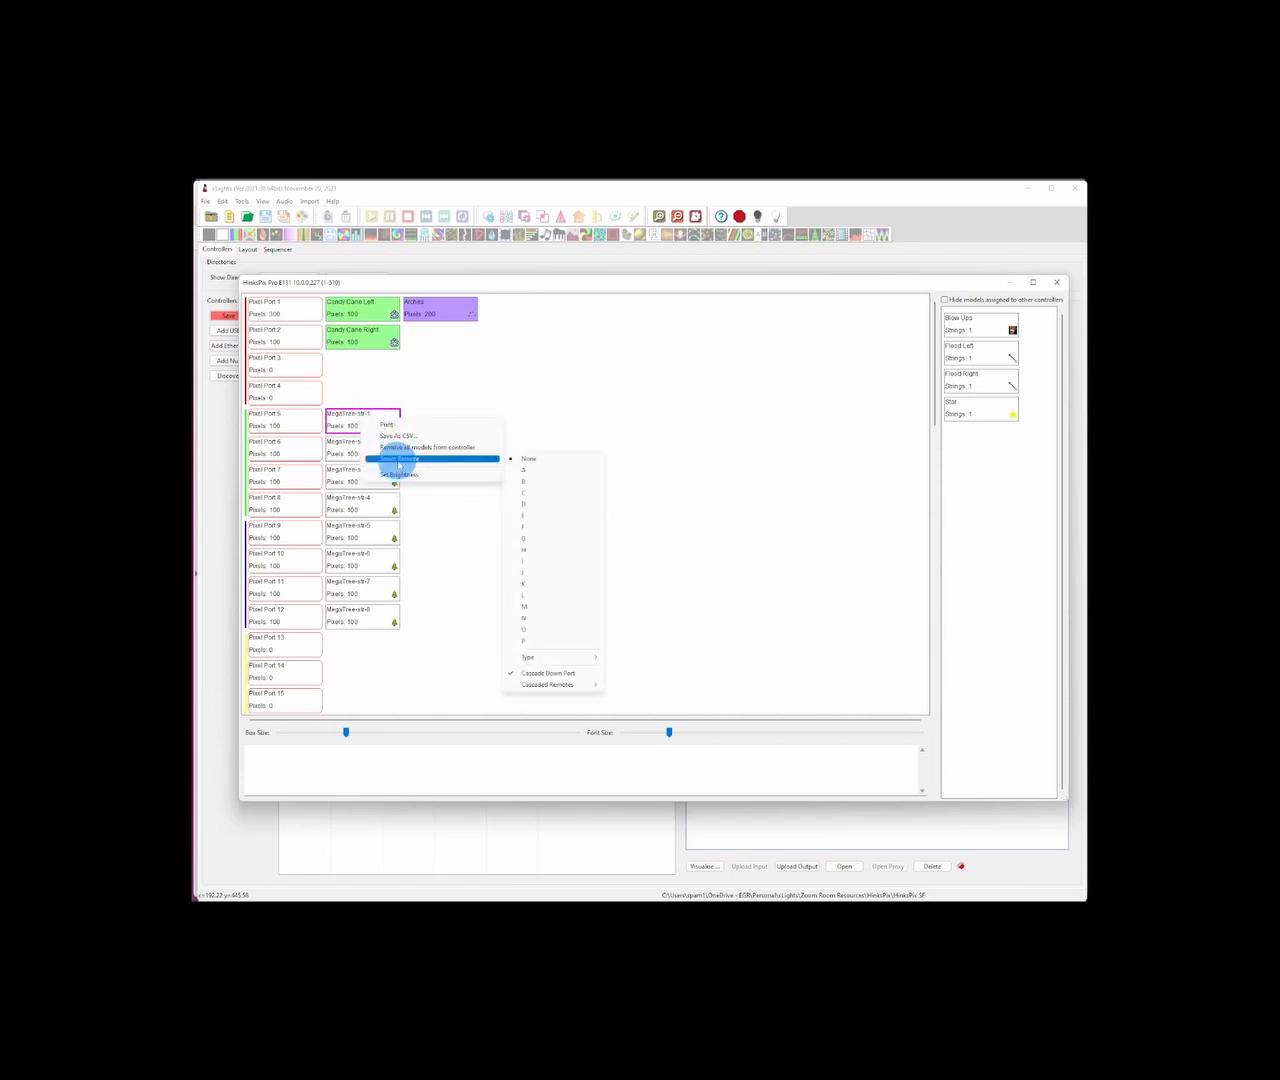
click(536, 474)
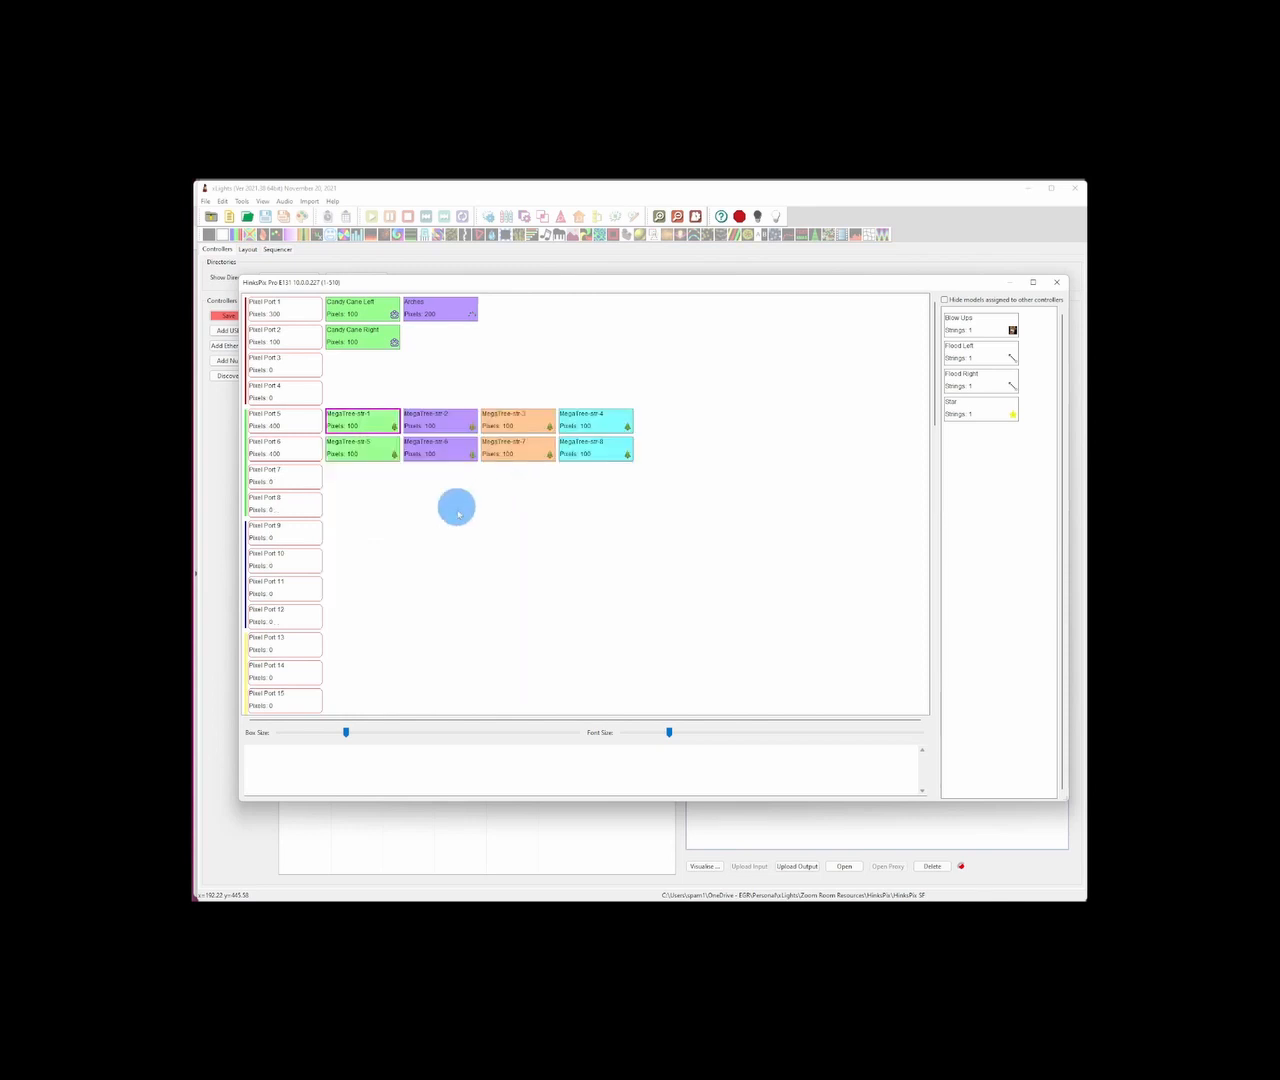
mouse_move(371, 416)
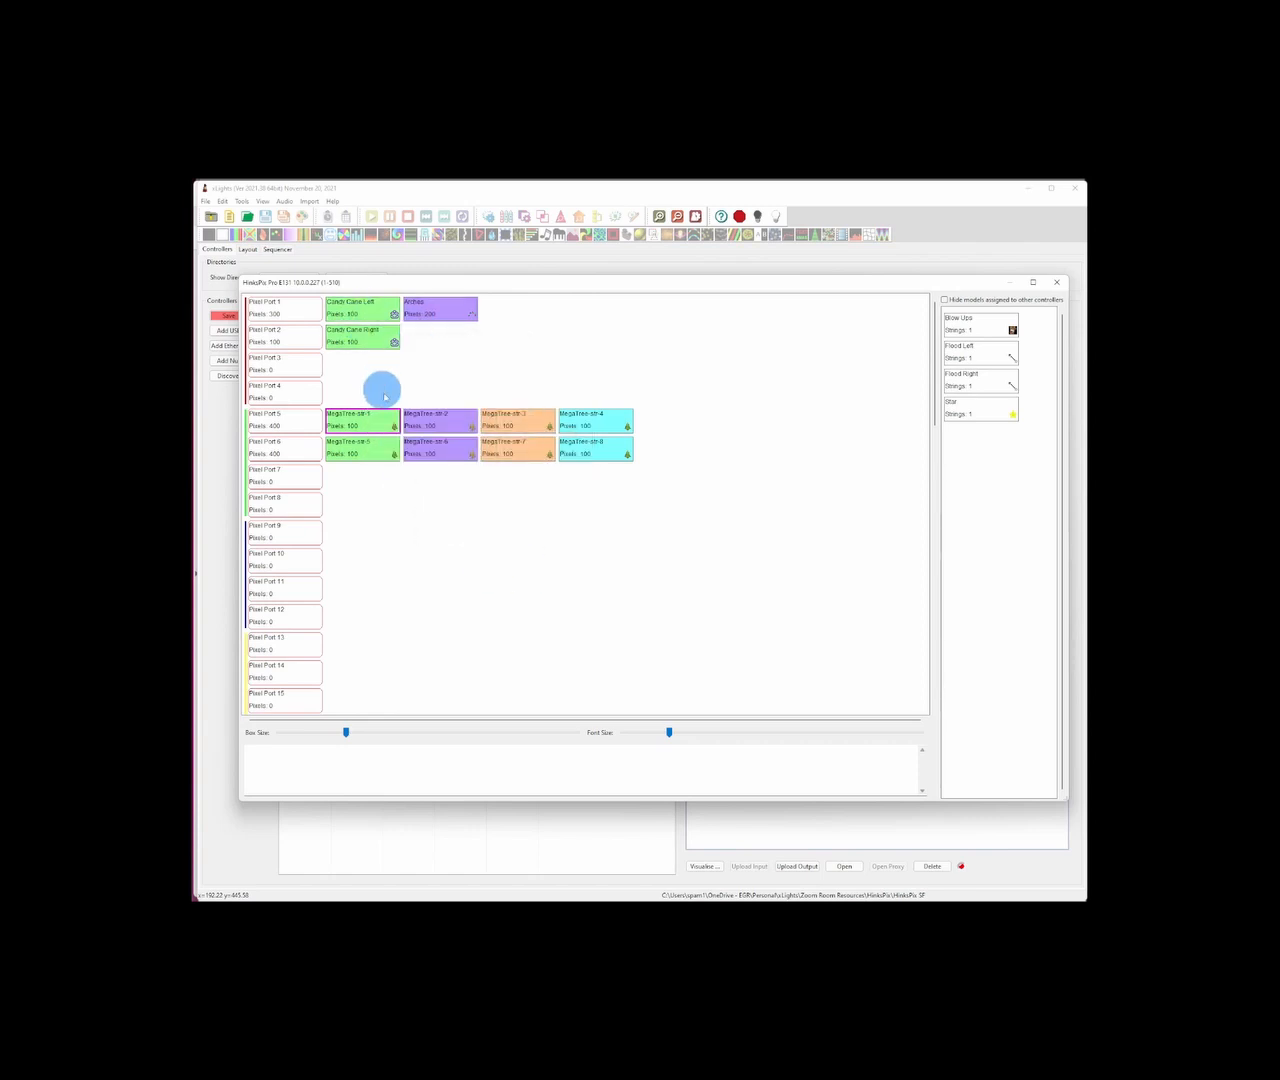
Examine the 16-port long range numbering PDF in Acrobat, return to xLights and check the long range port details of the MegaTree strings.
mouse_move(276, 899)
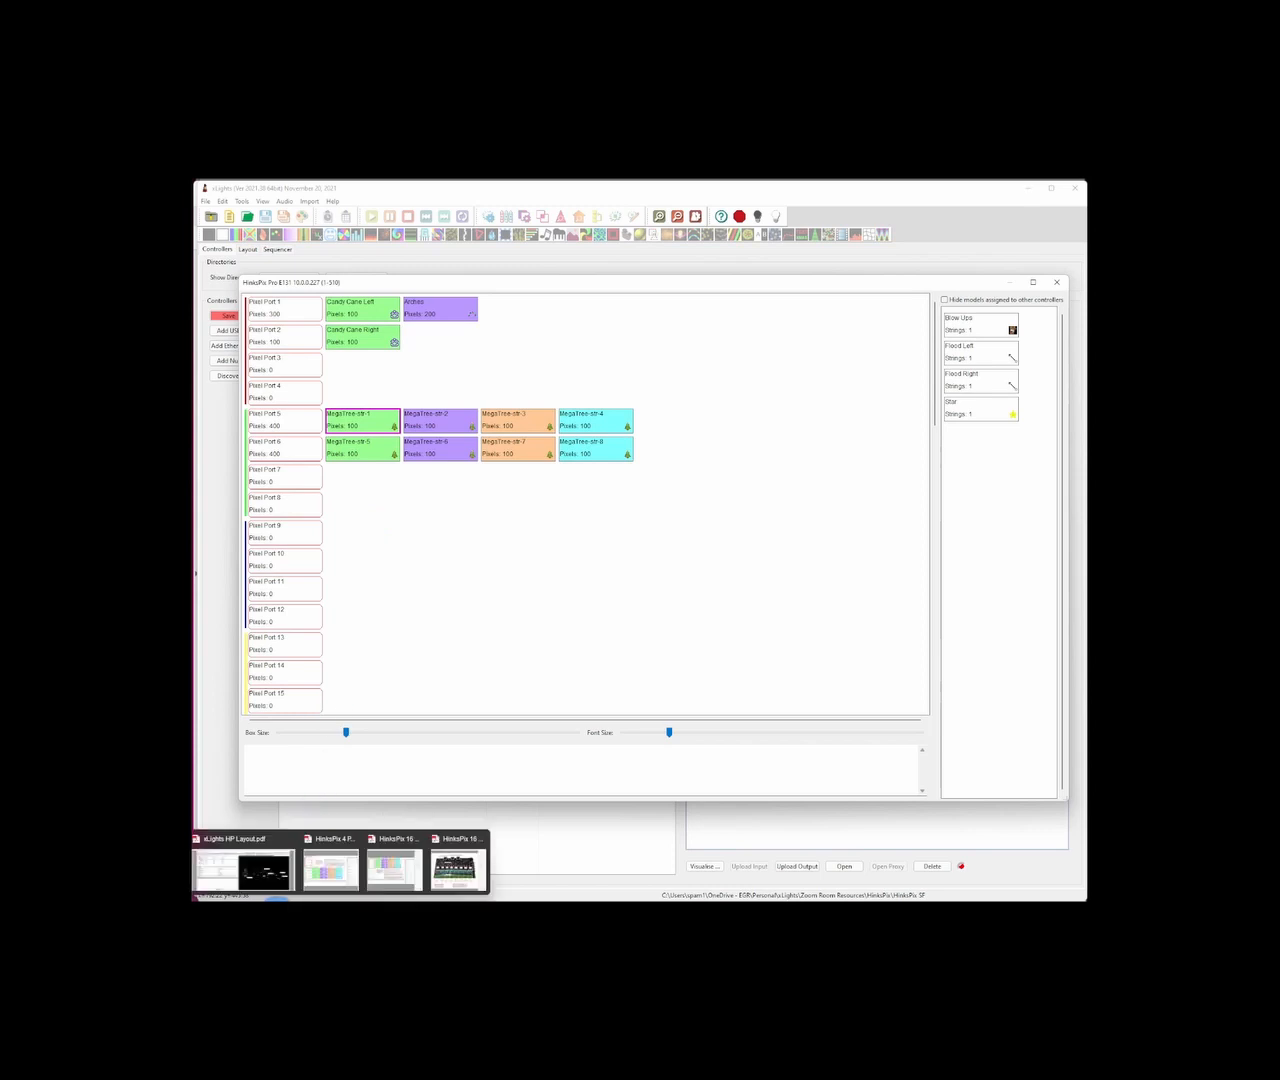
click(394, 865)
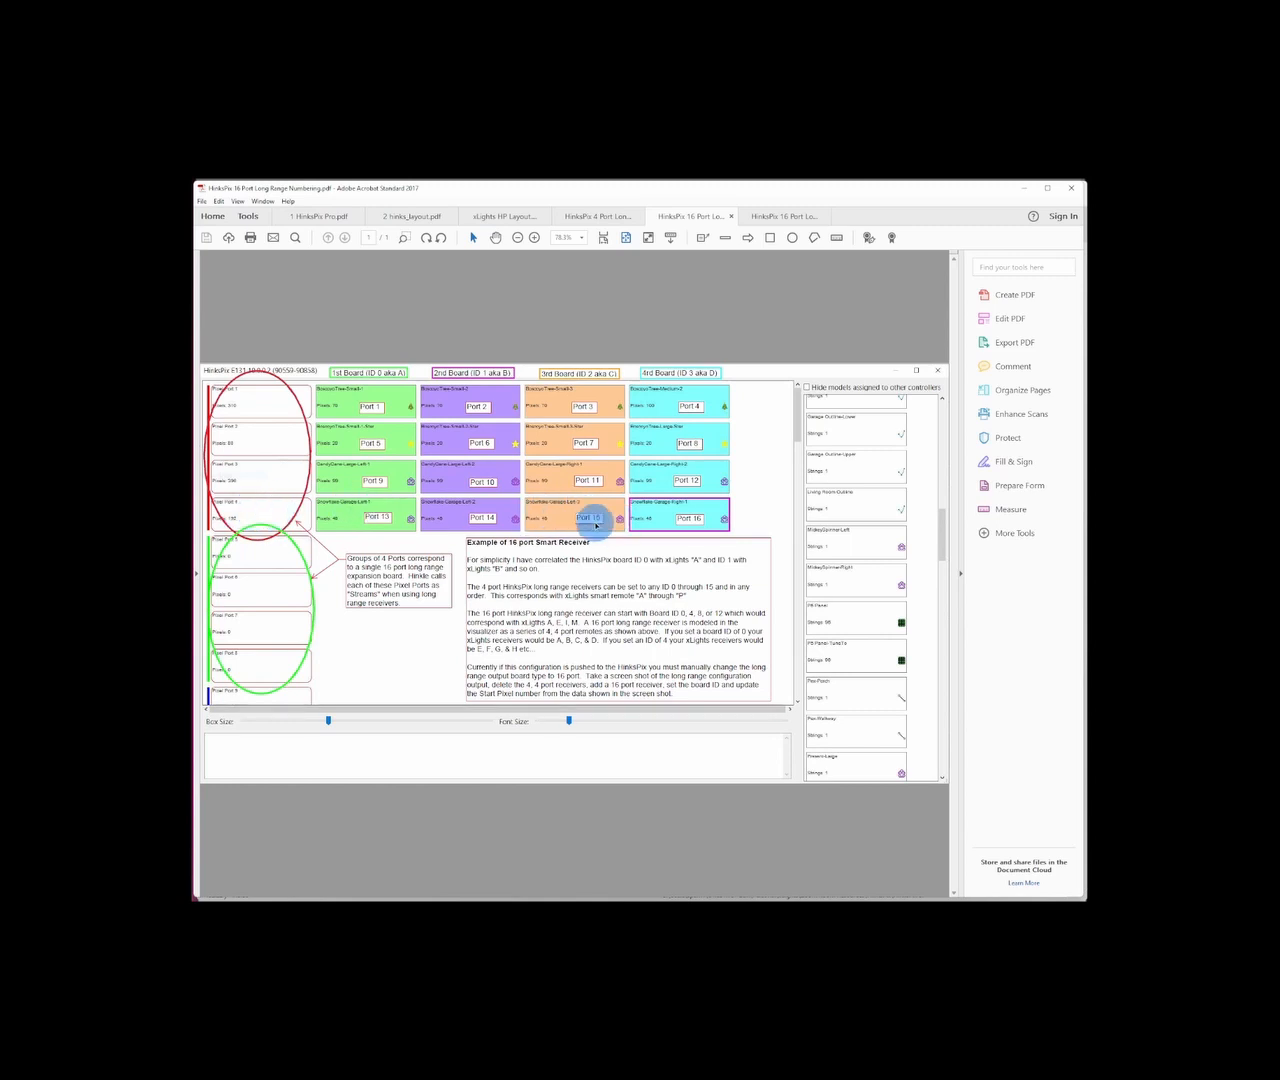
drag(575, 515, 586, 533)
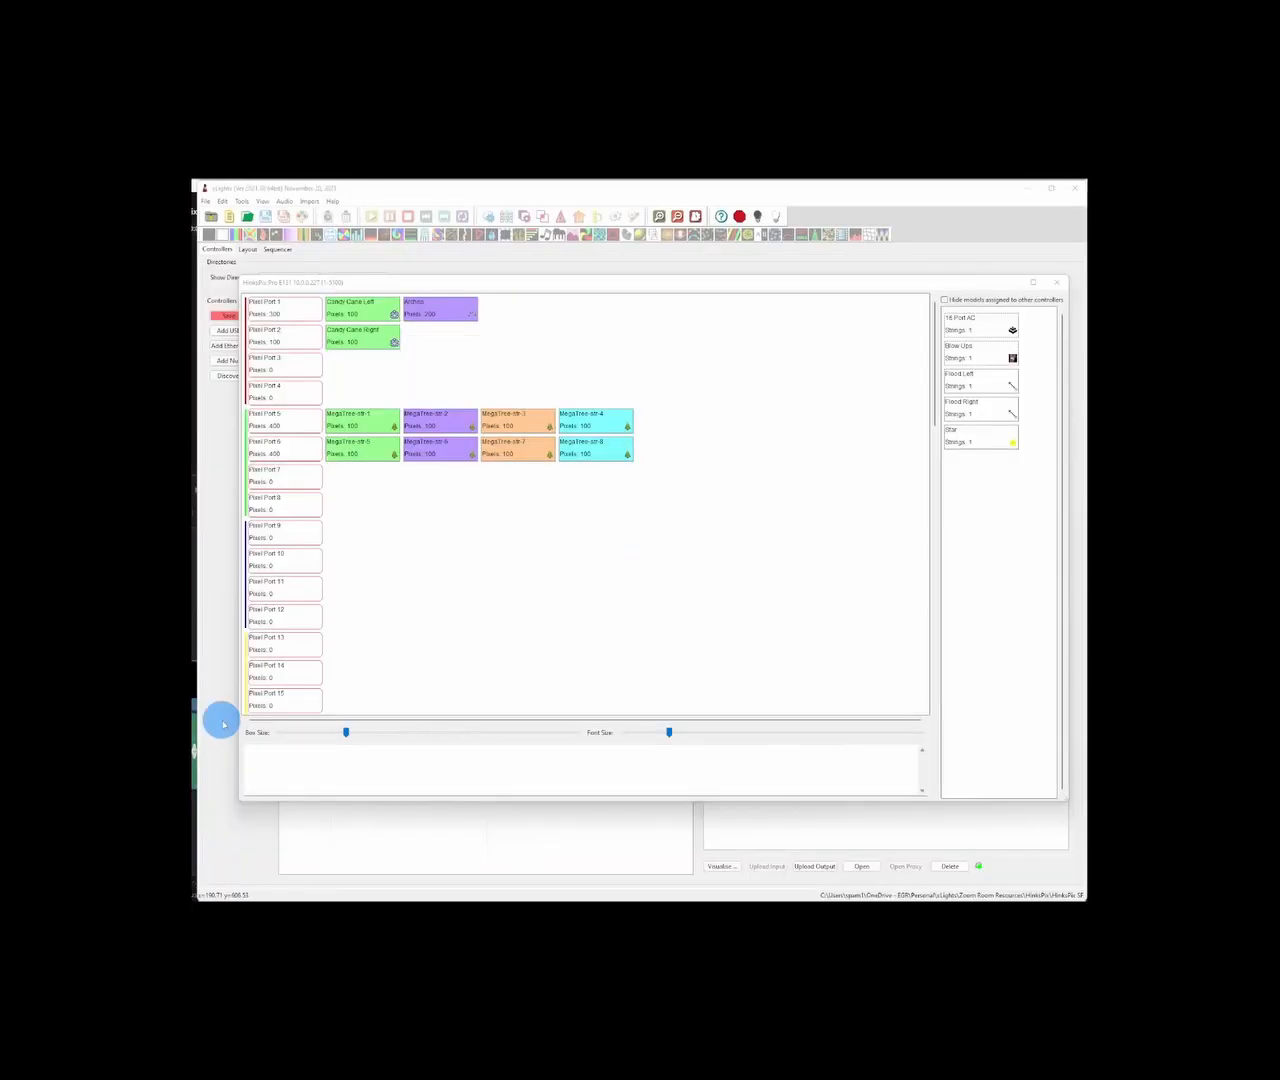
mouse_move(394, 420)
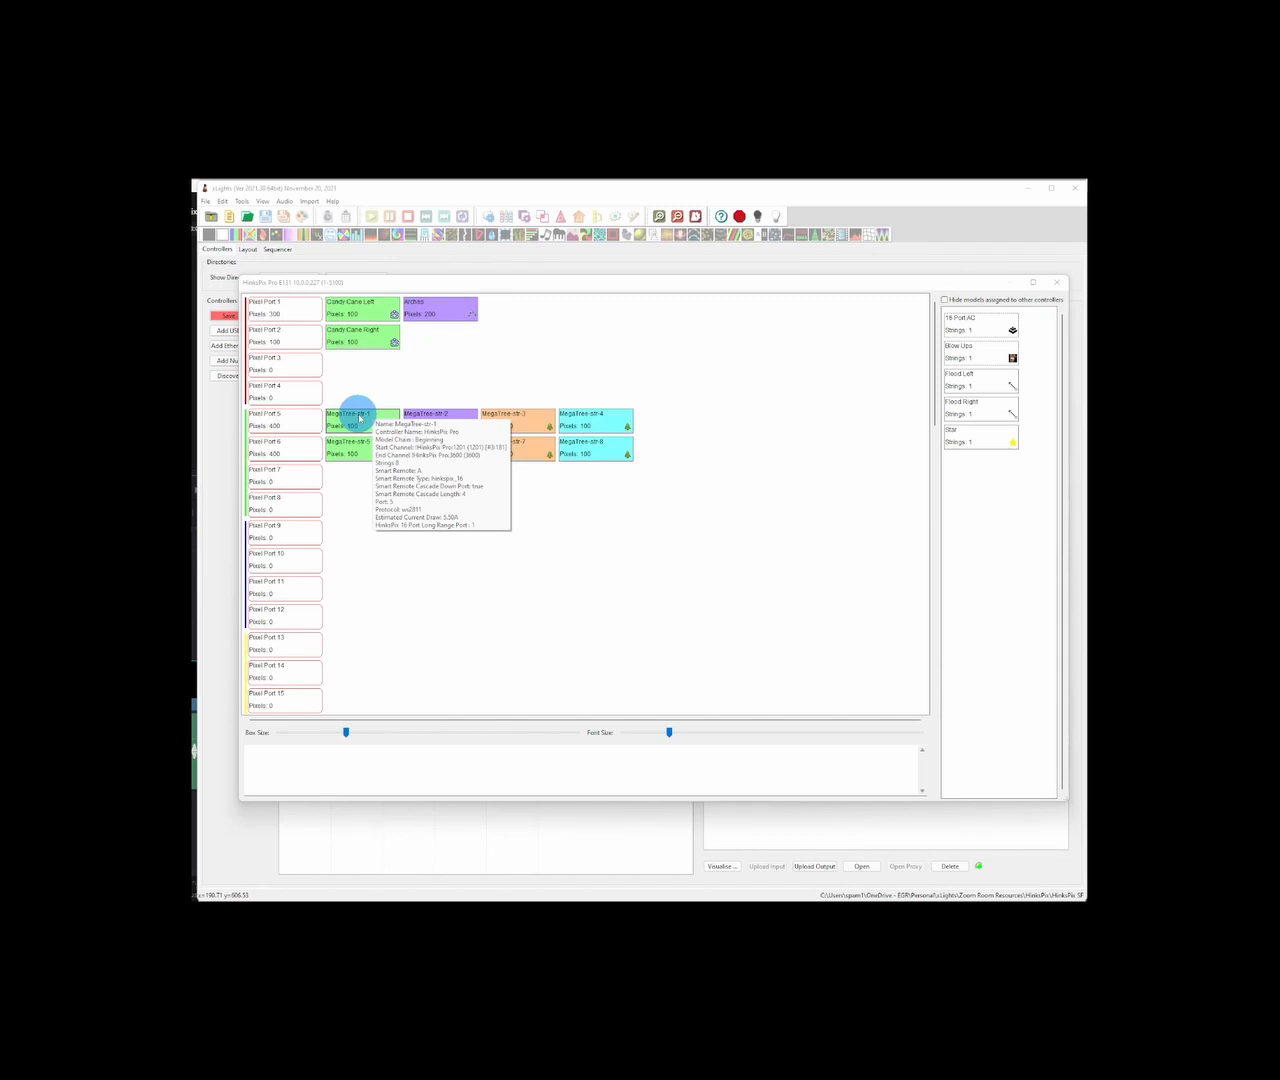
mouse_move(493, 423)
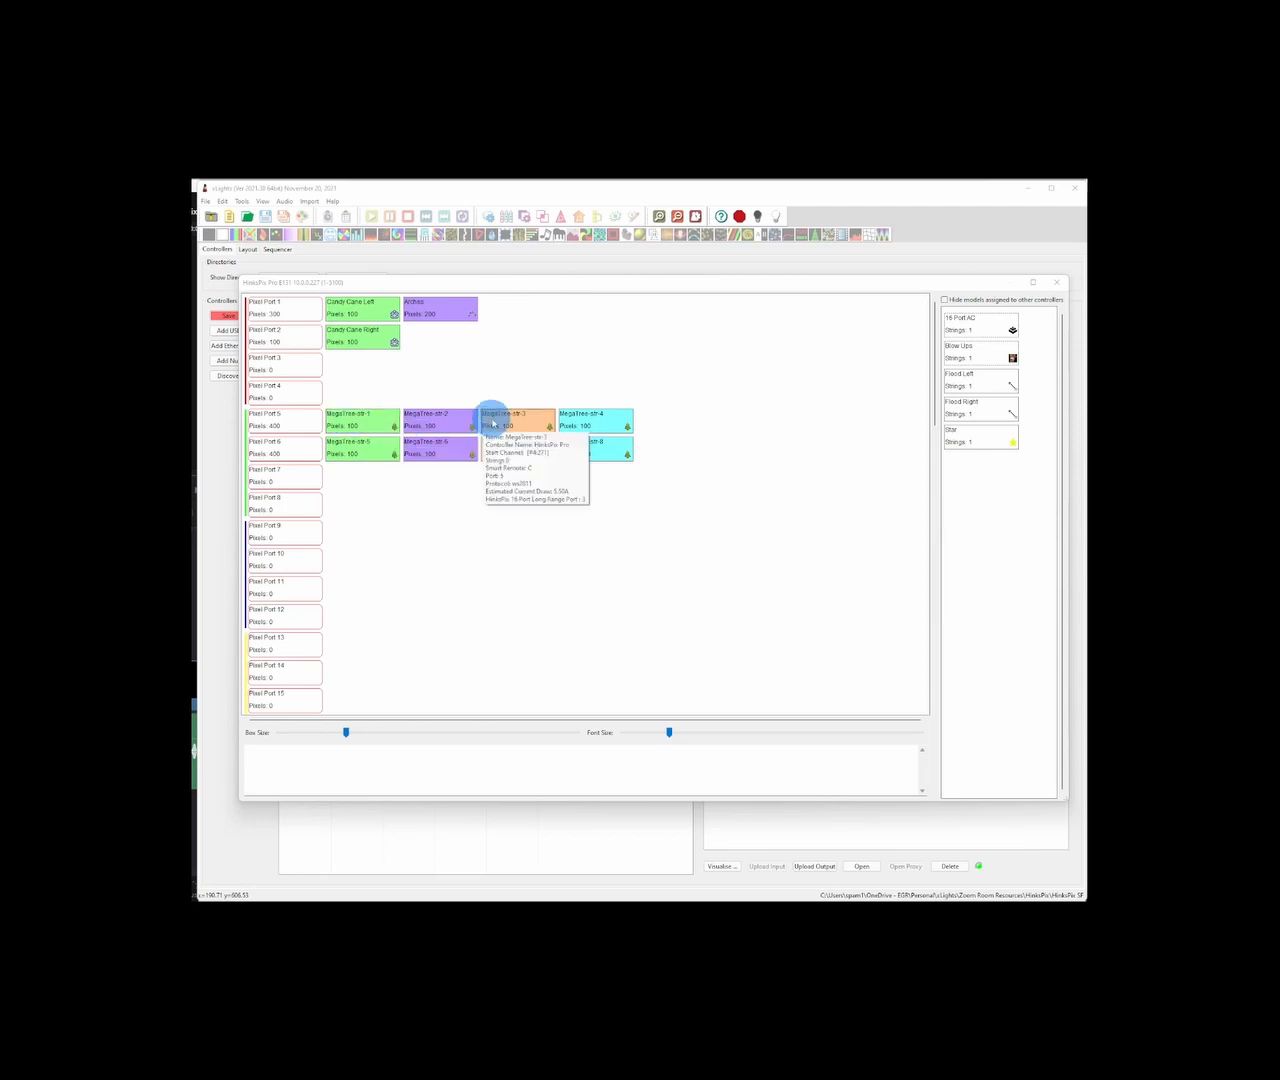
mouse_move(442, 423)
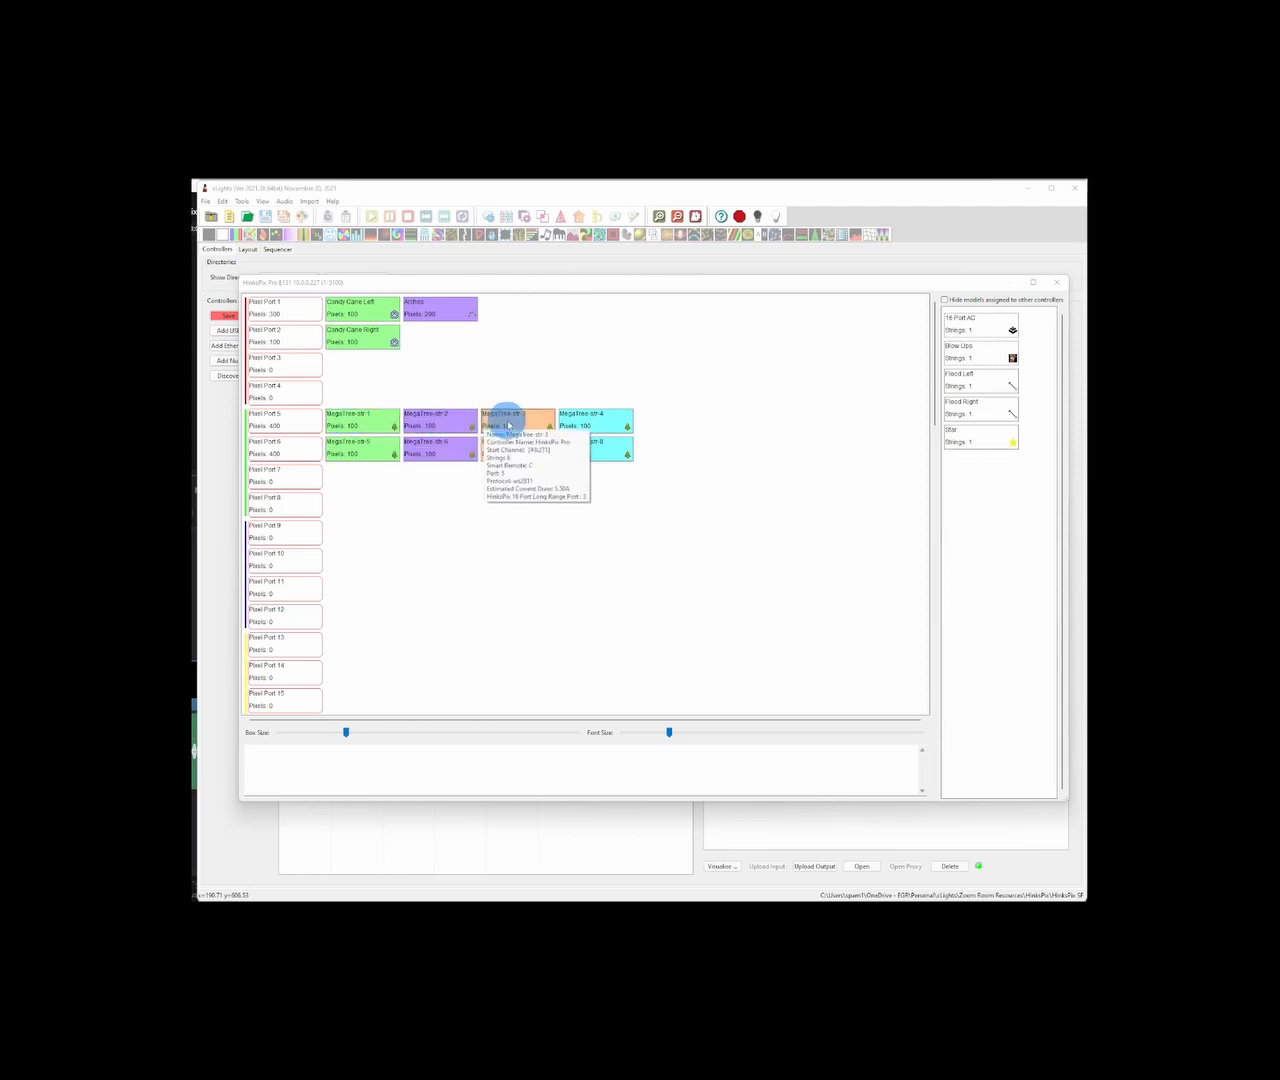
mouse_move(521, 452)
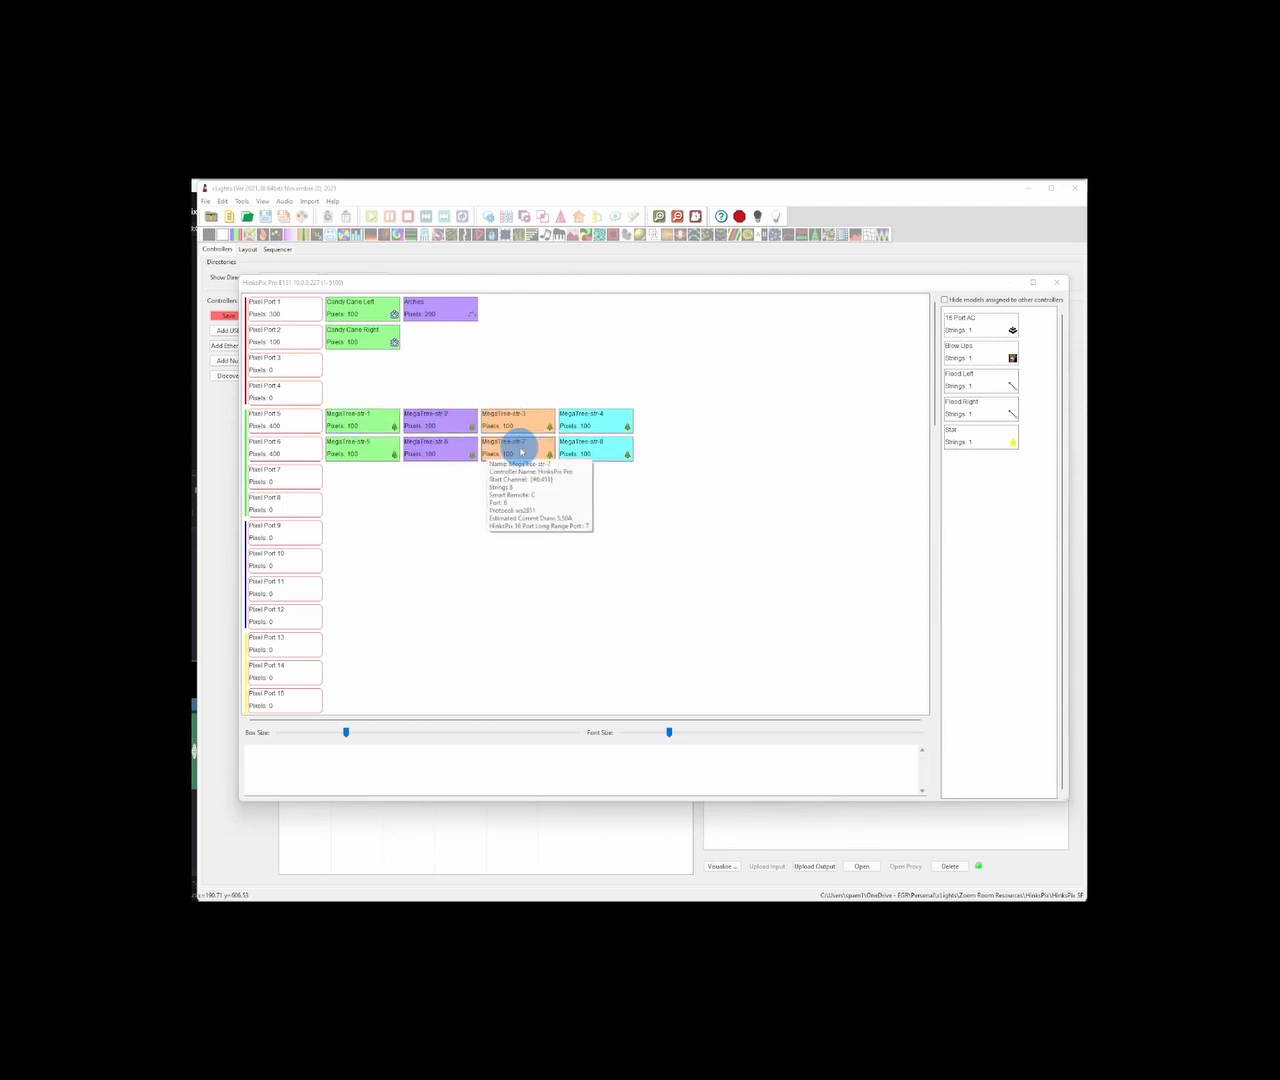
mouse_move(617, 453)
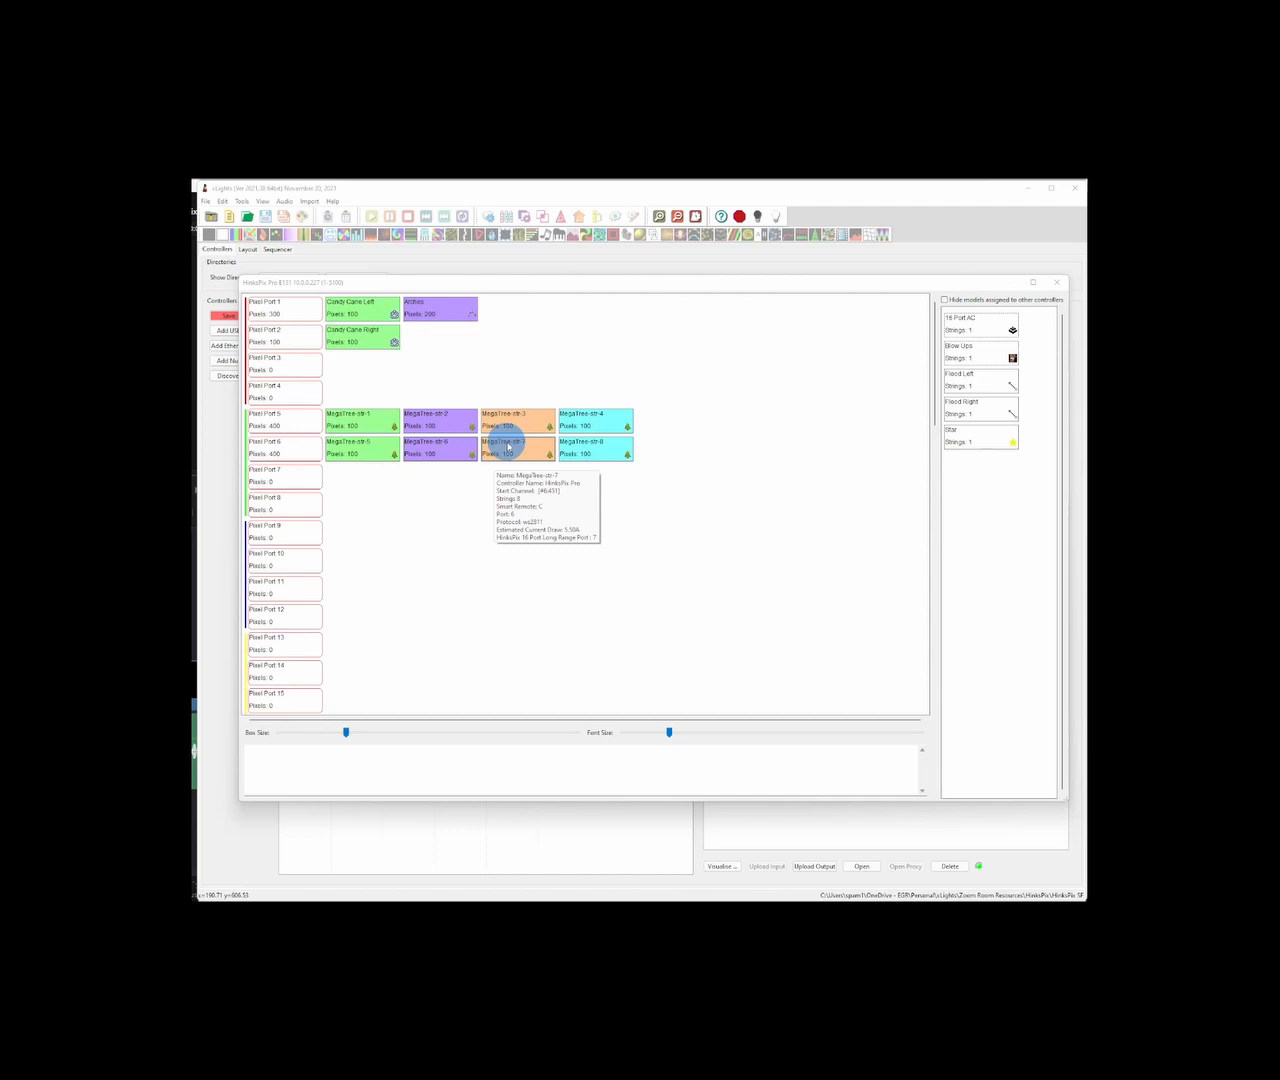
mouse_move(572, 451)
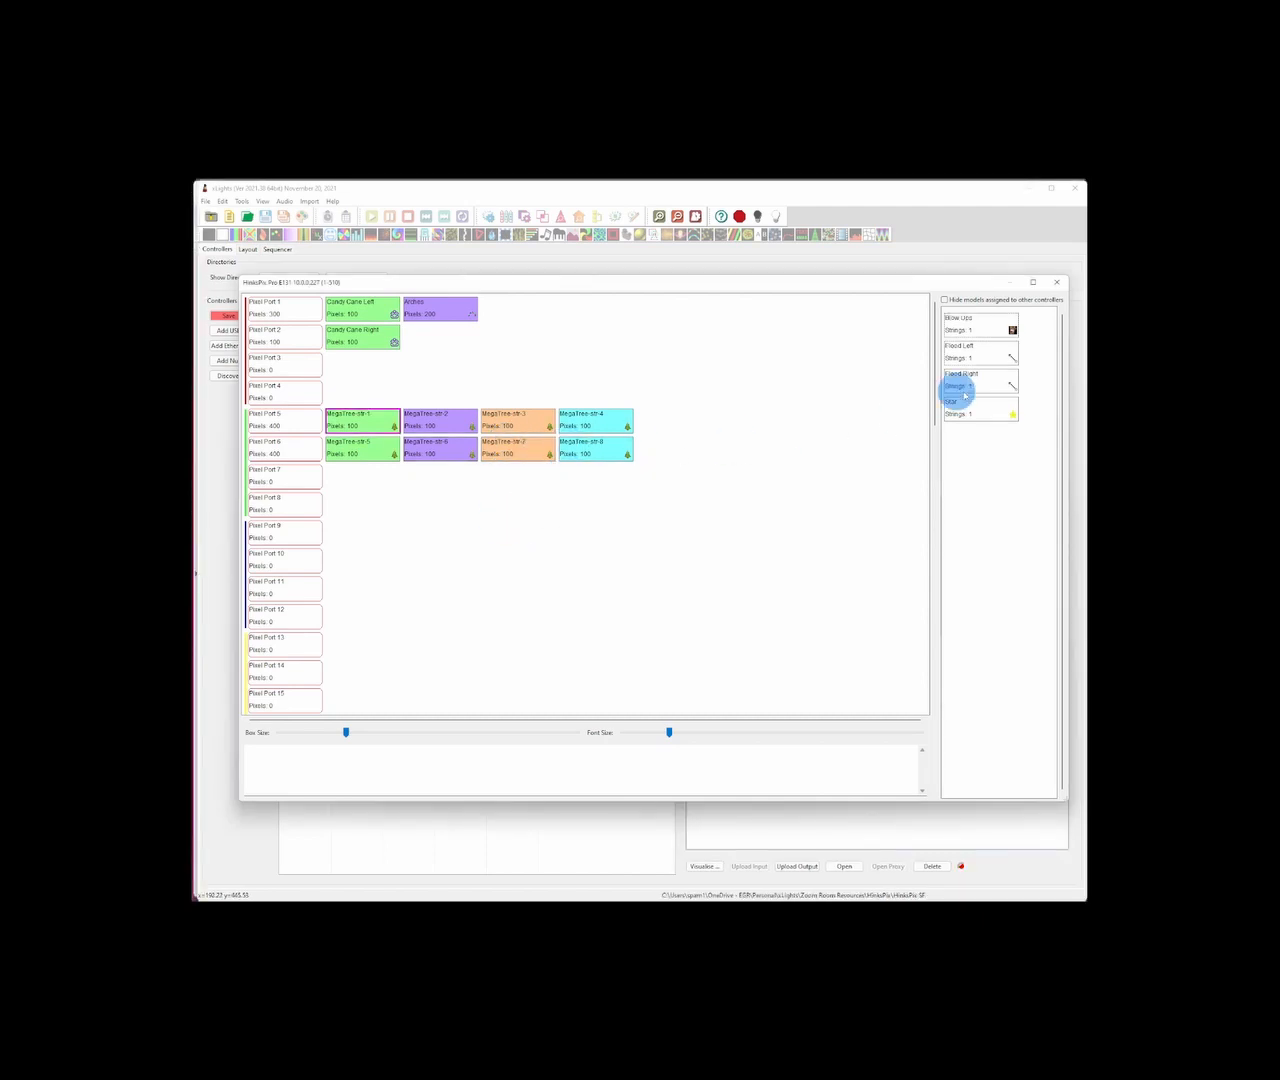
Assign the Star model to Pixel Port 7, consult the 16-port long range numbering PDF in Acrobat and return to xLights.
mouse_move(960, 410)
drag(975, 409, 314, 466)
mouse_move(360, 481)
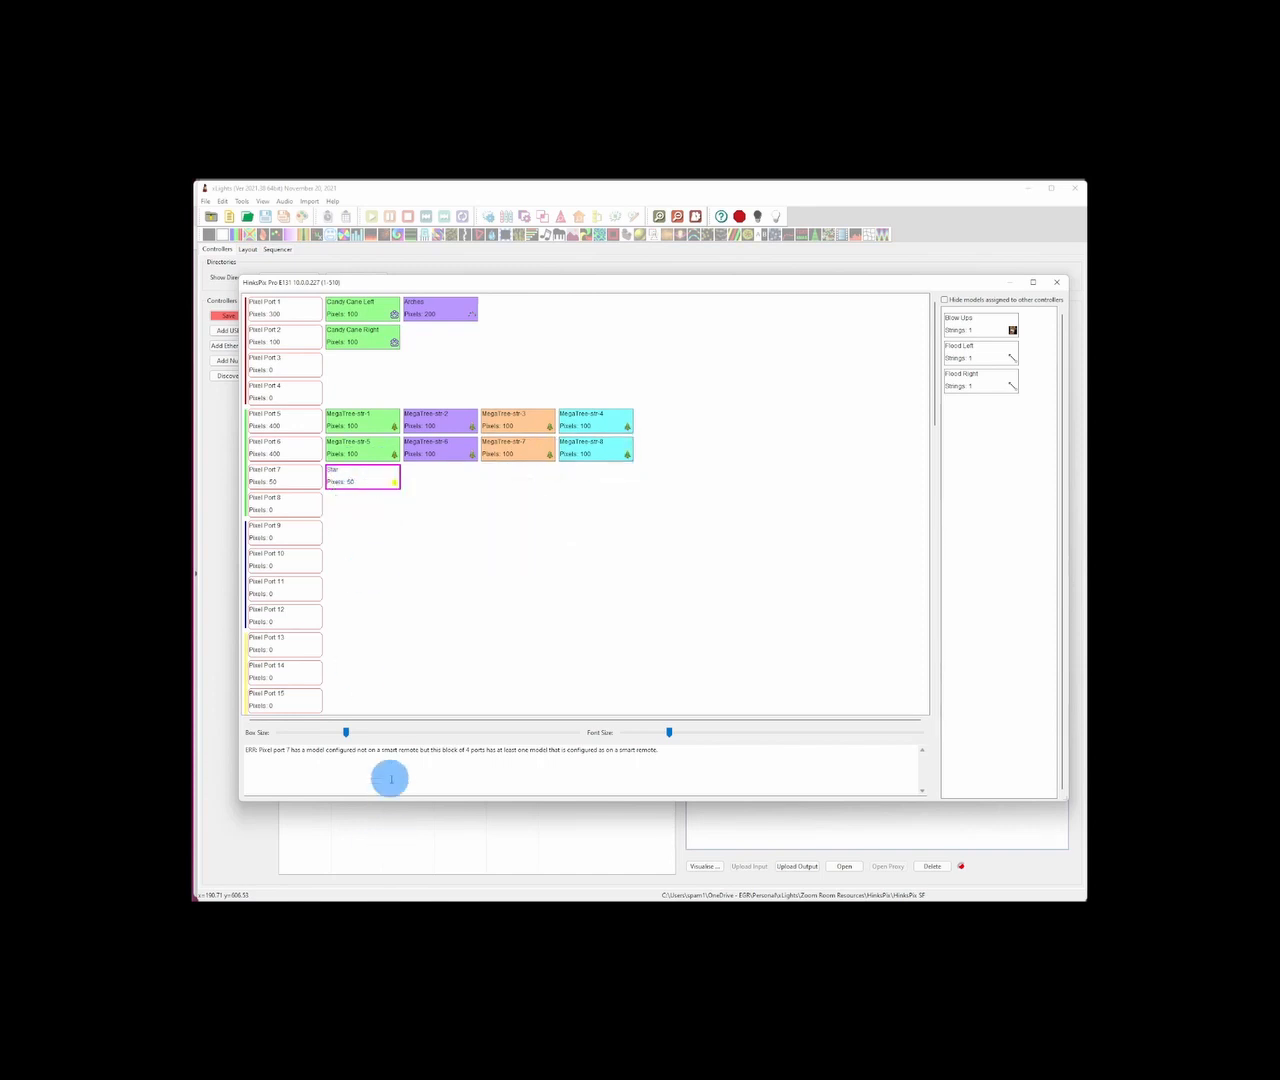
mouse_move(282, 896)
click(392, 879)
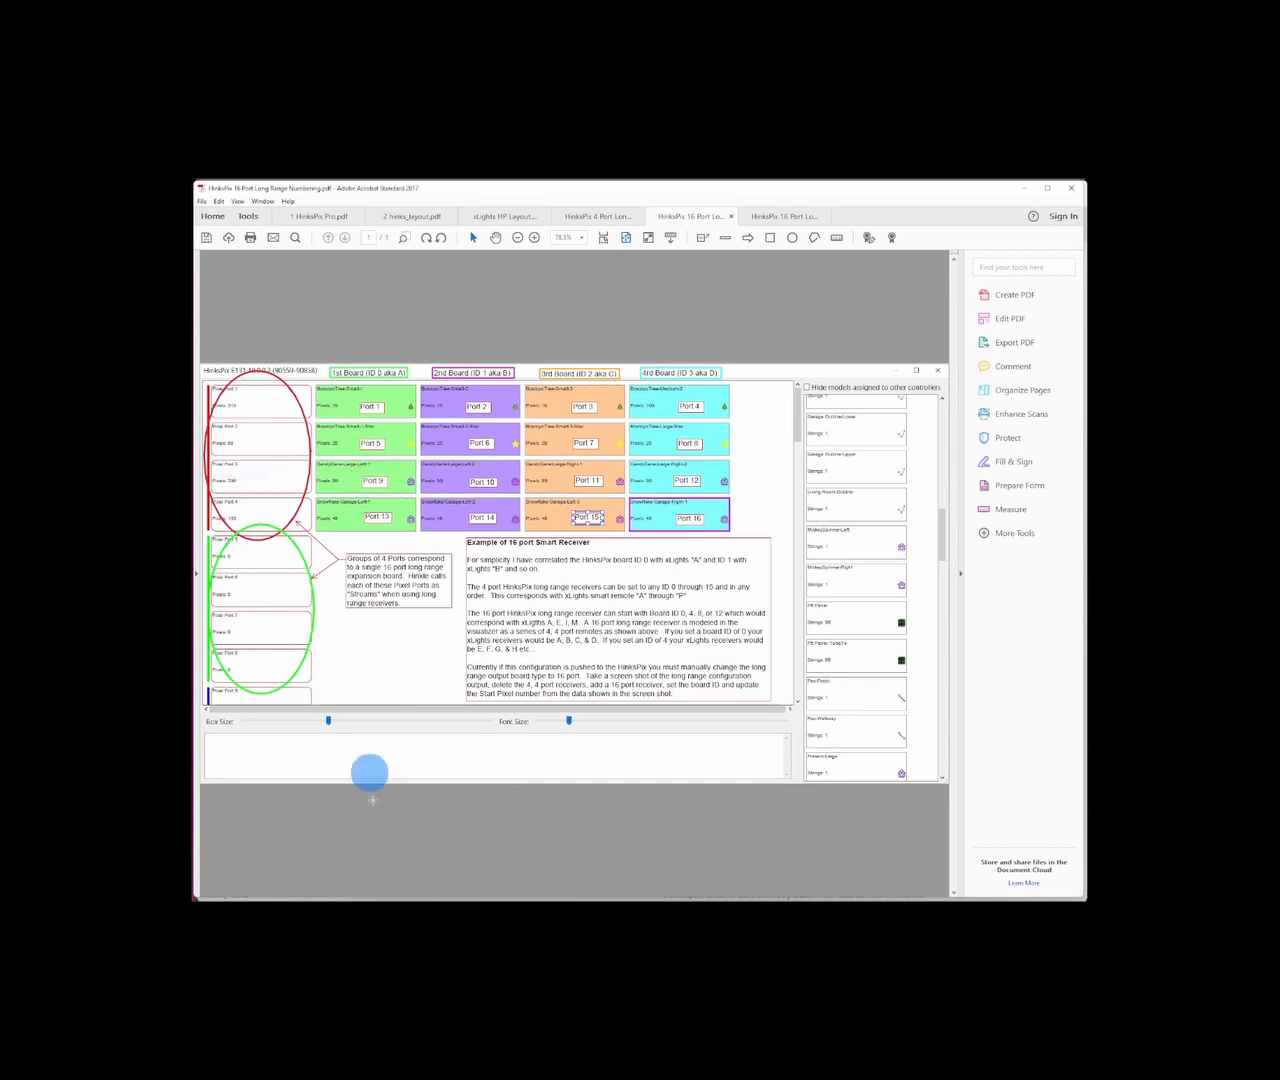
click(318, 895)
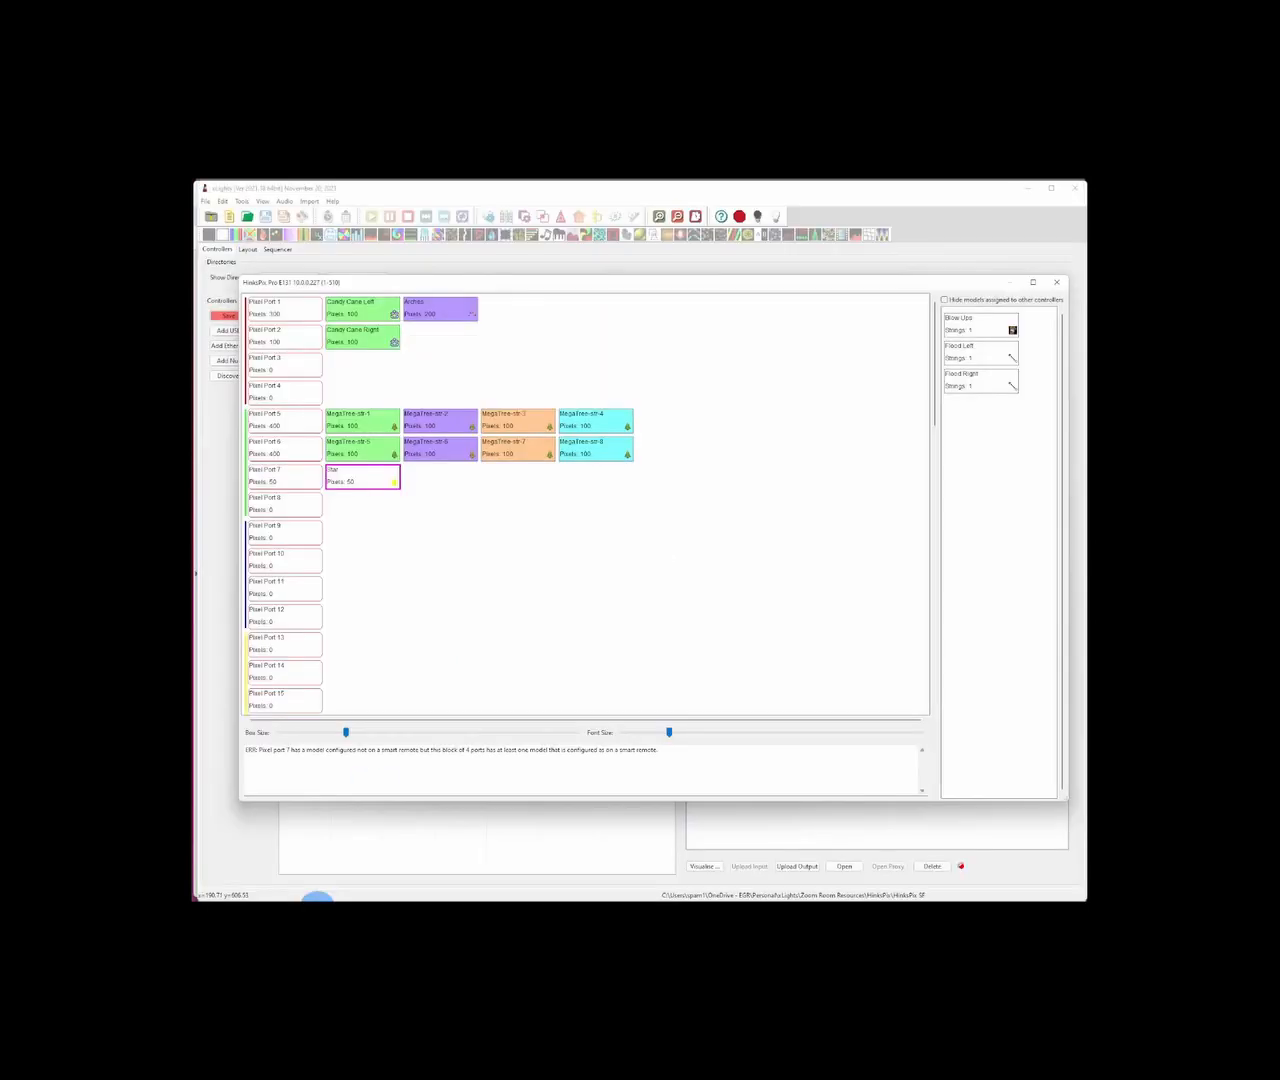
Set the smart remote of the Star model on Pixel Port 7 to A and its type to hinkspix_16.
right_click(375, 481)
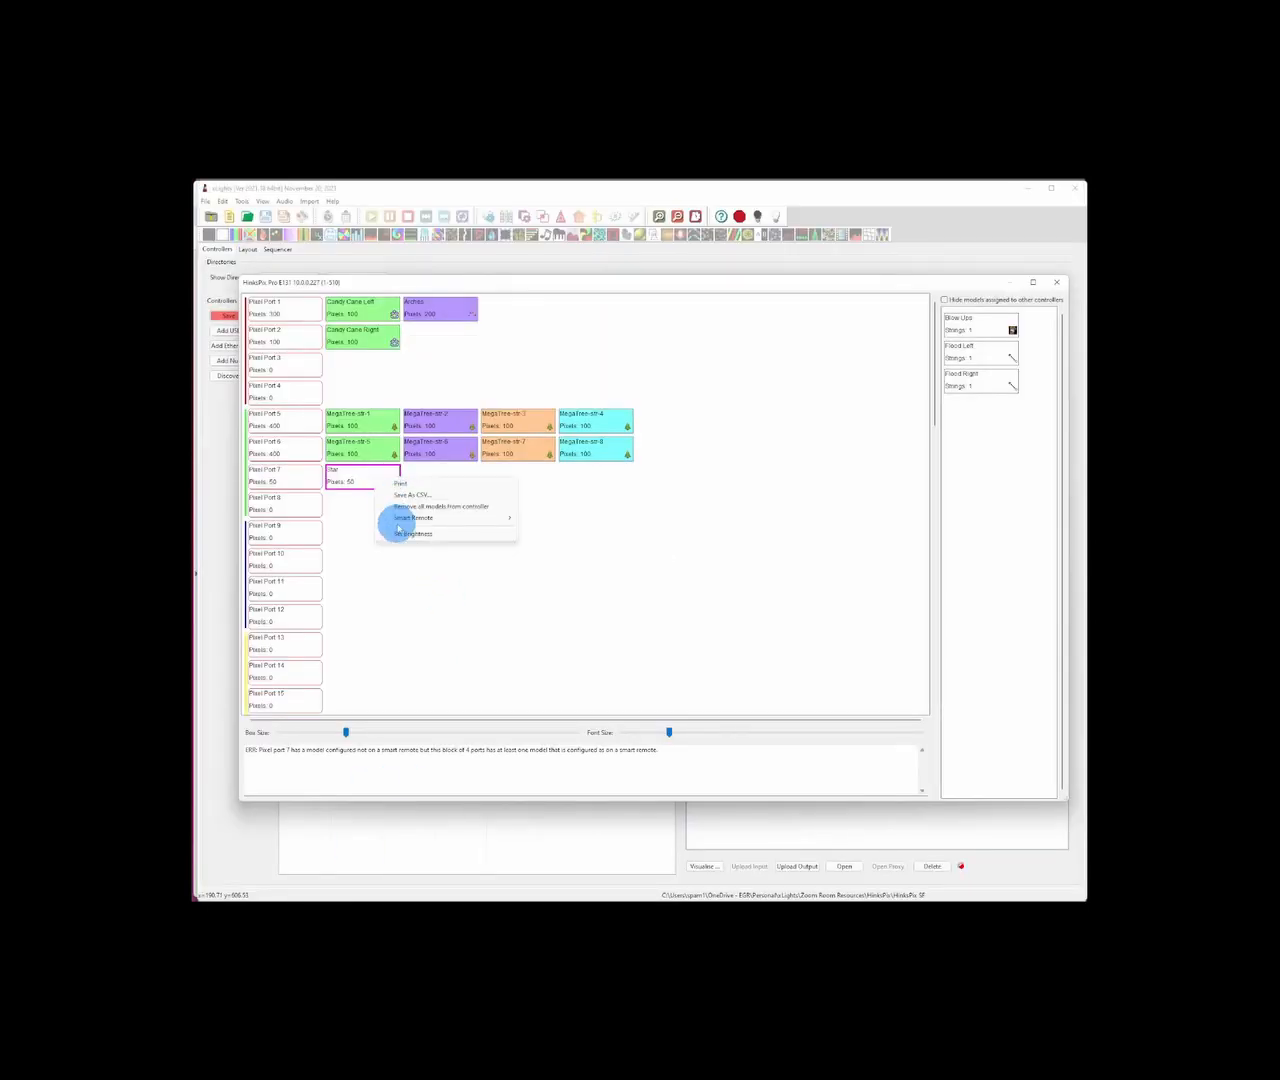
mouse_move(412, 517)
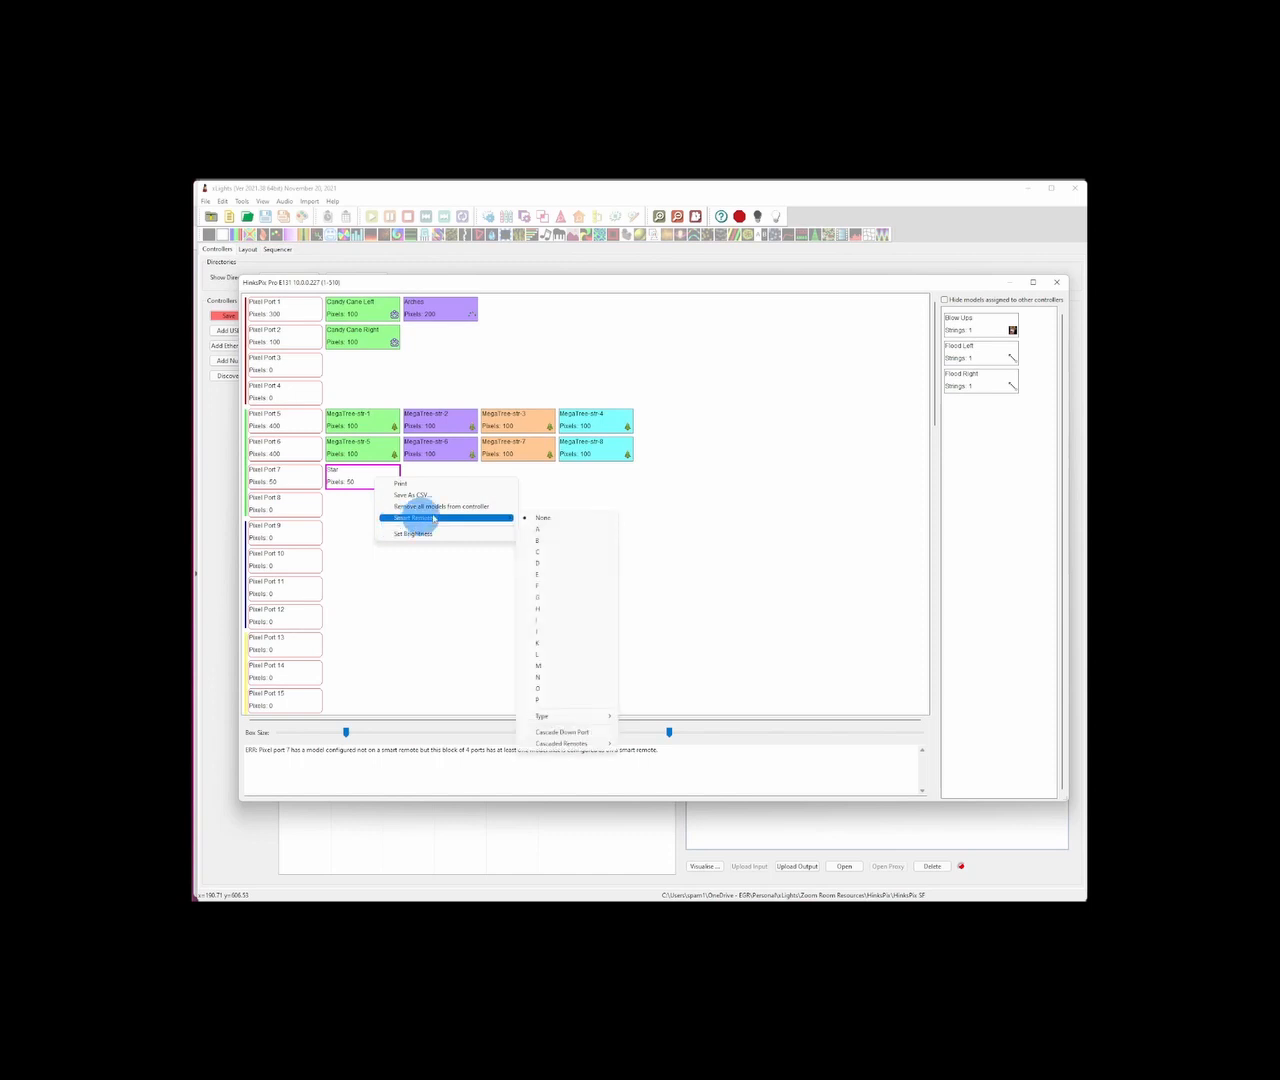
click(554, 529)
right_click(356, 481)
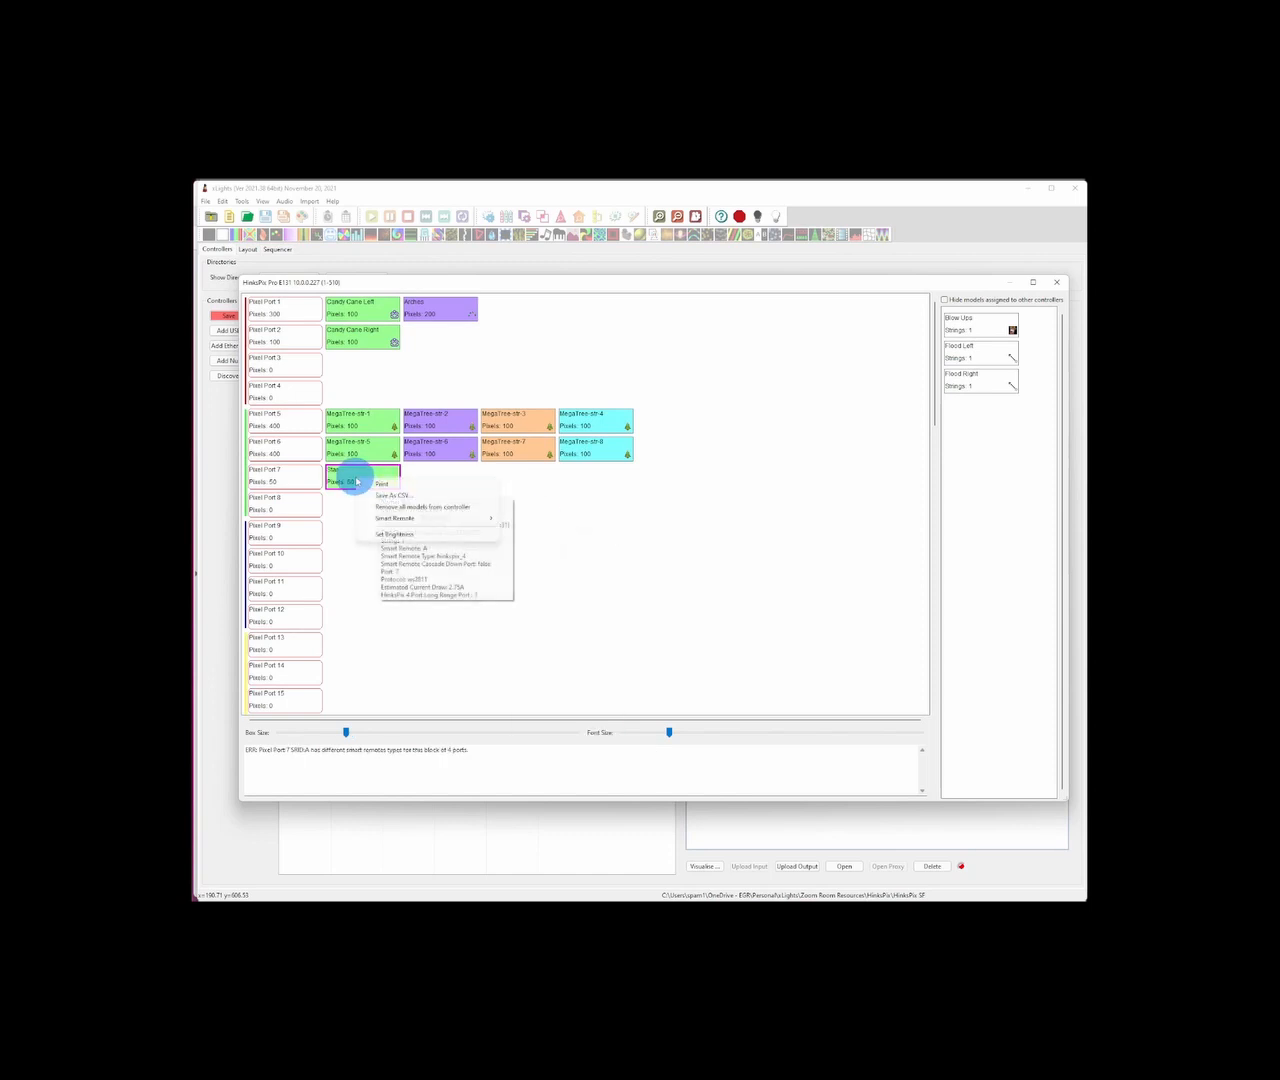
mouse_move(394, 518)
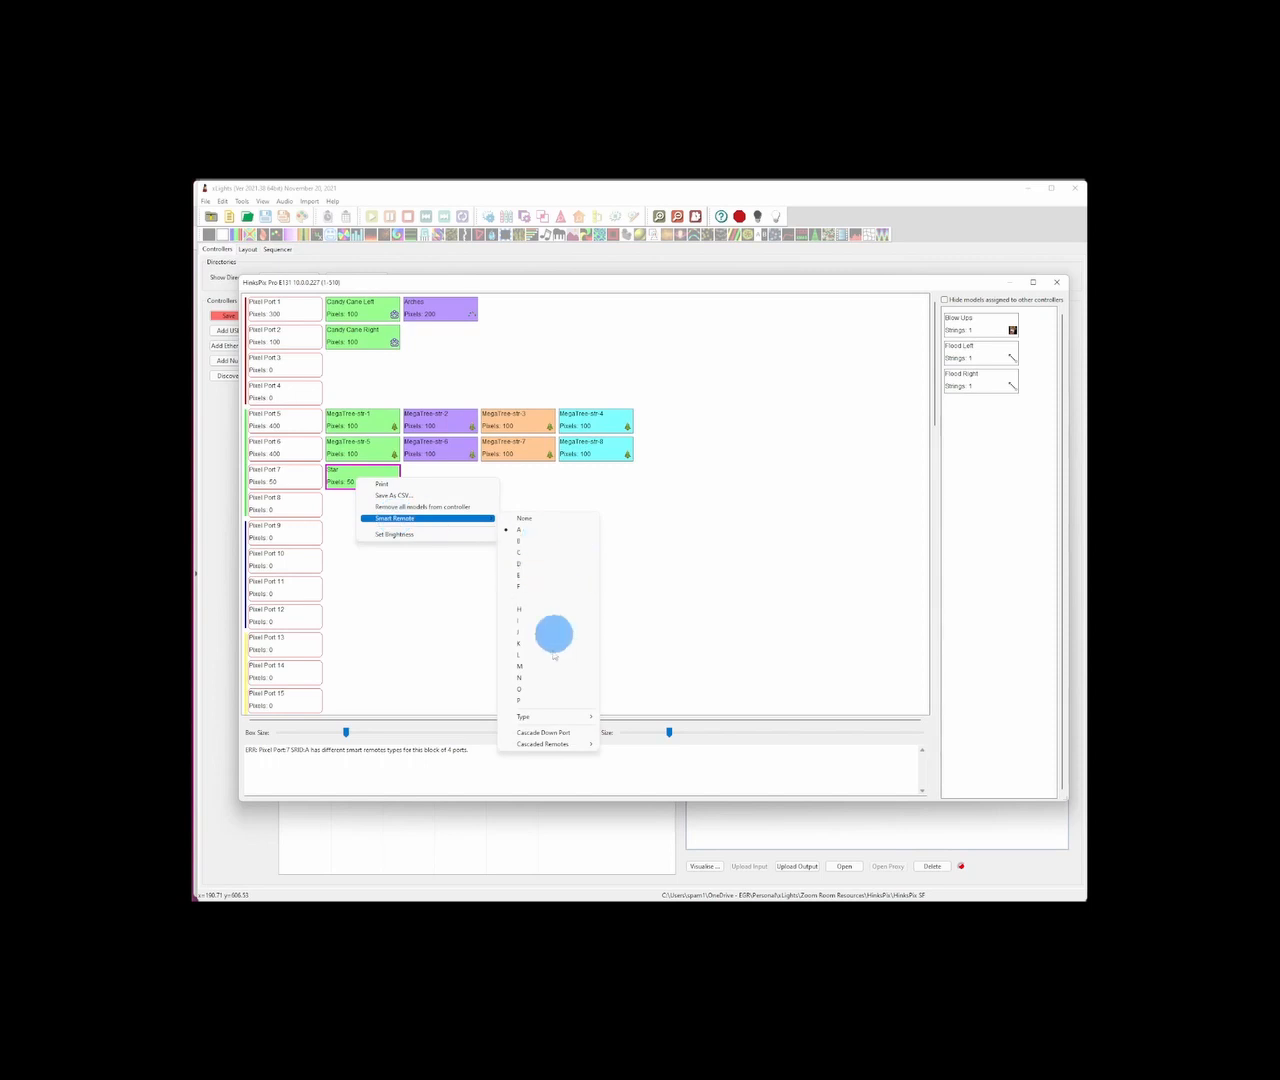
mouse_move(548, 716)
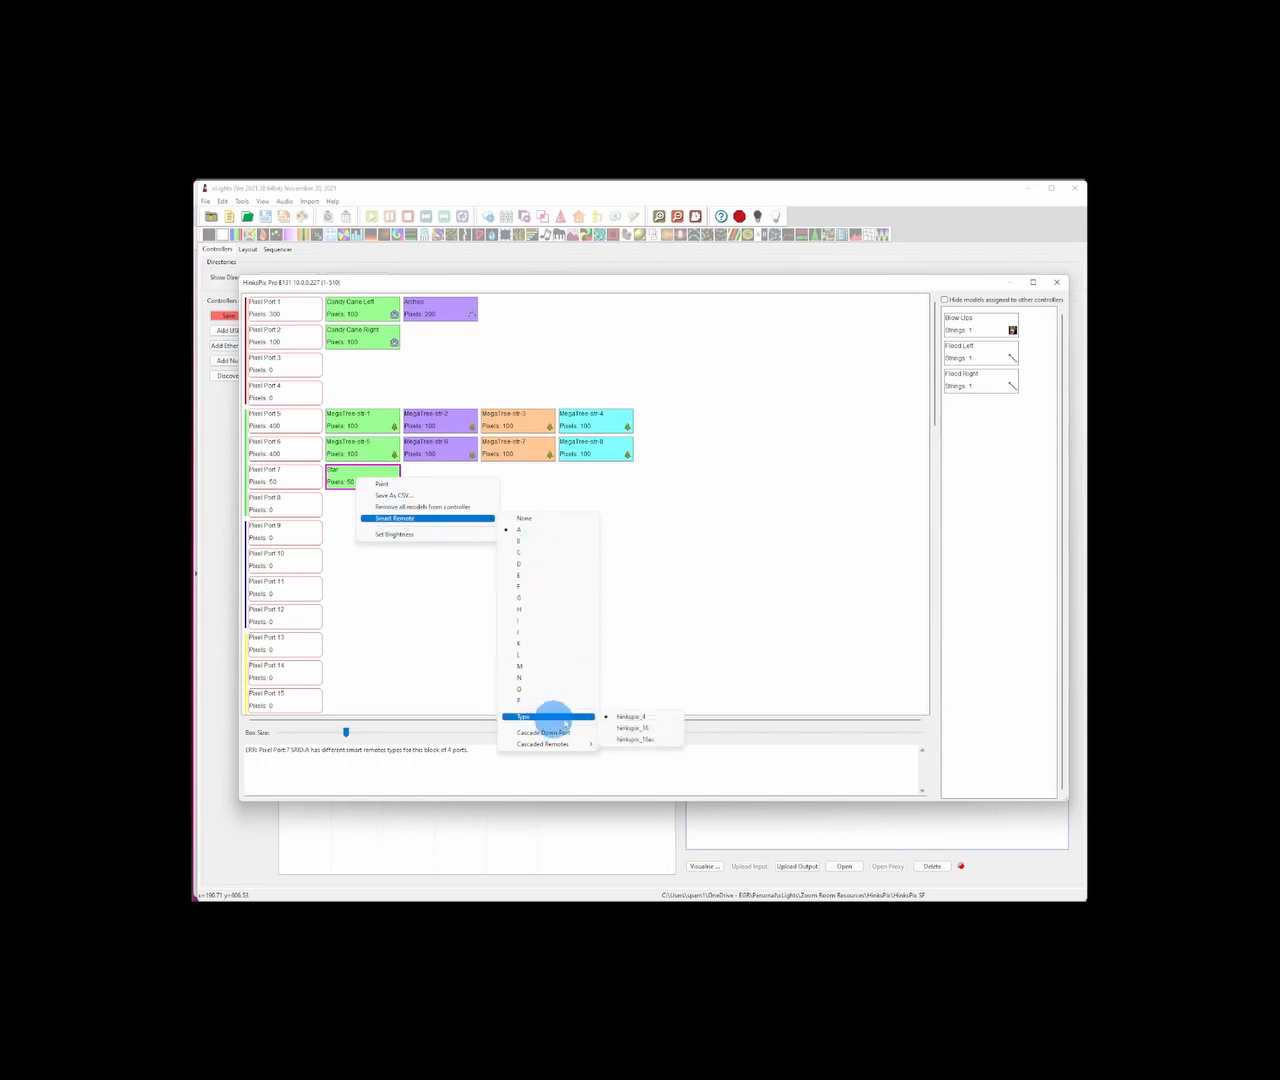
click(636, 730)
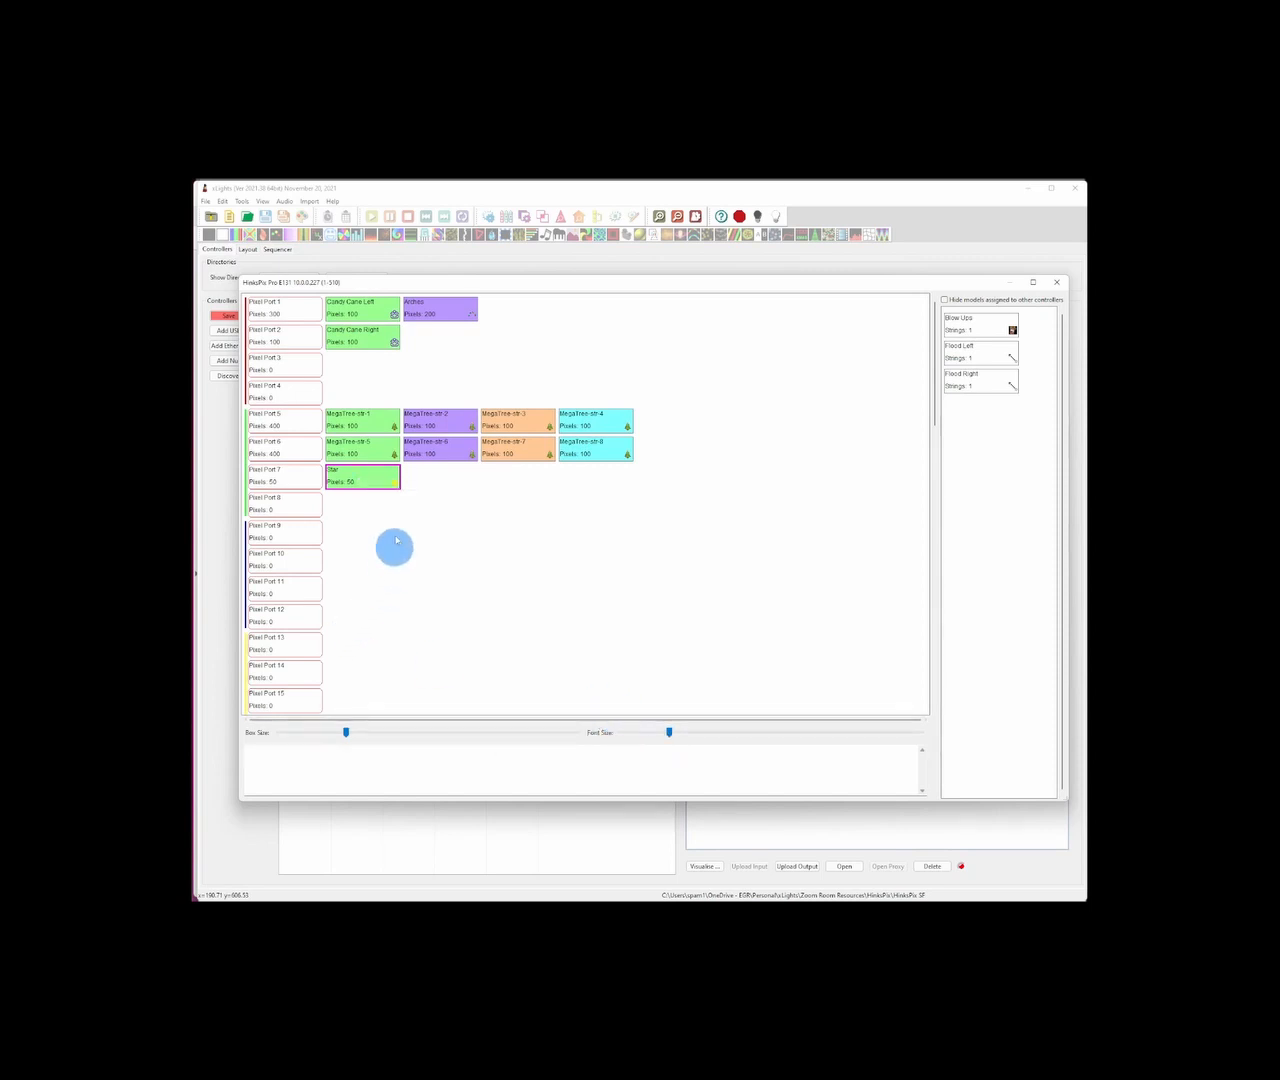
right_click(371, 480)
right_click(365, 482)
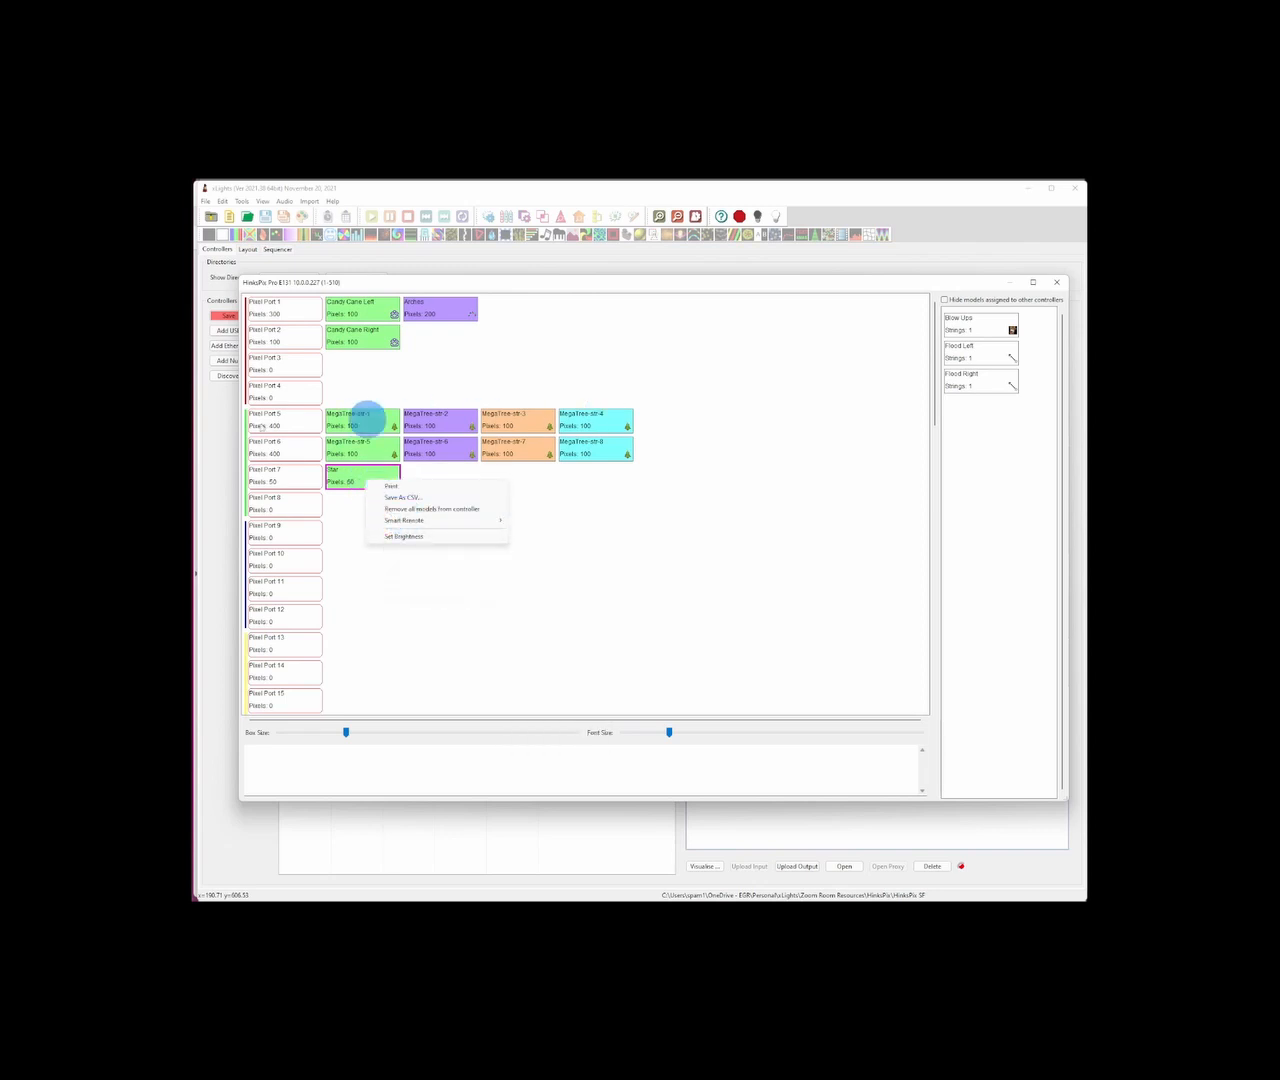
mouse_move(405, 520)
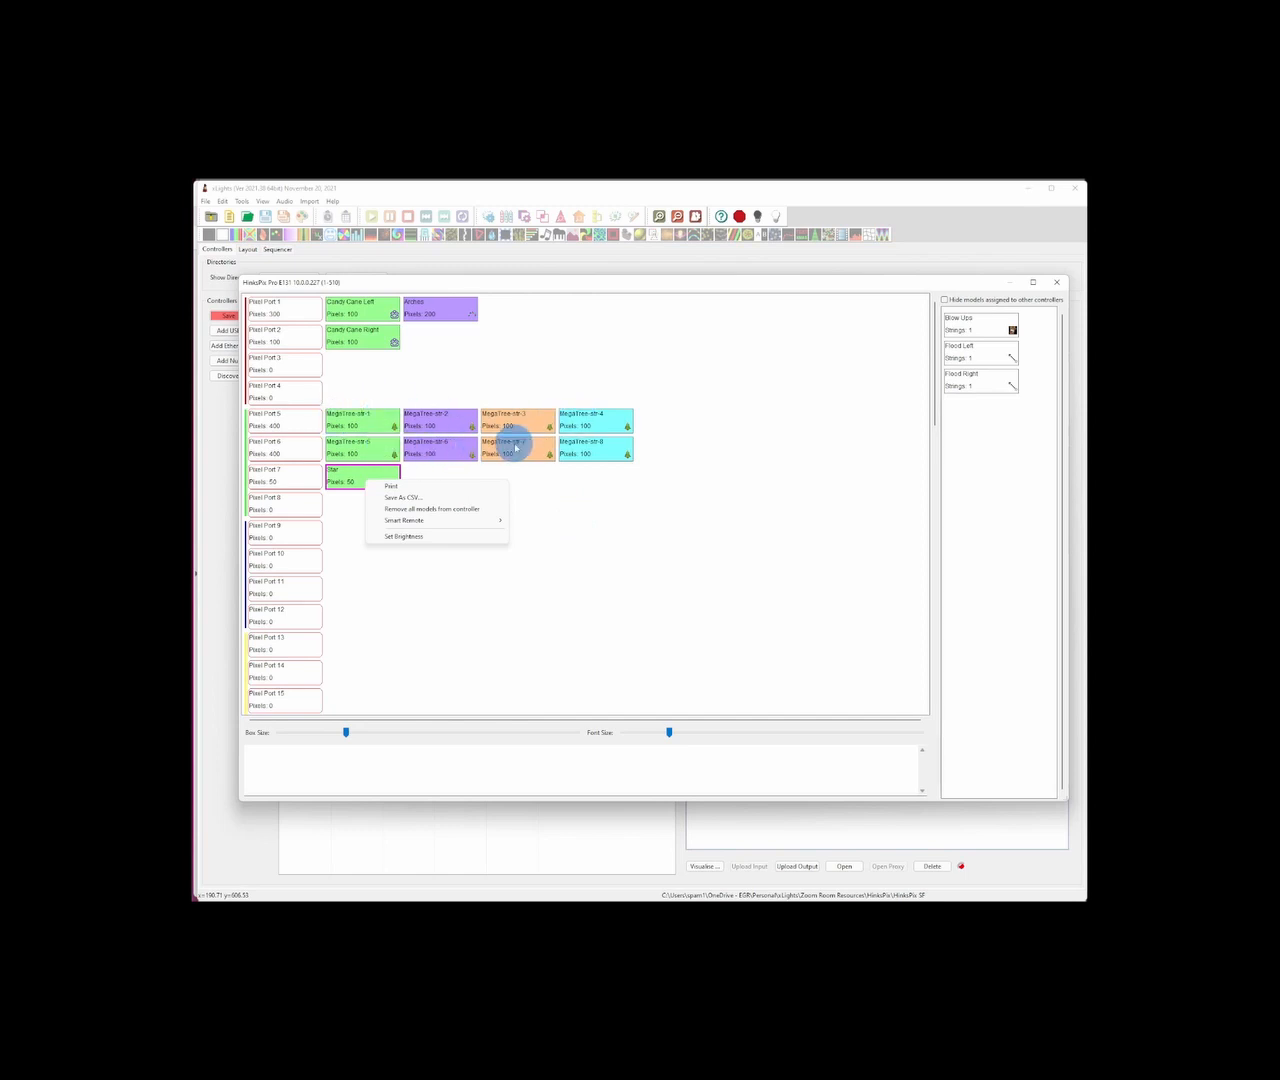
click(480, 617)
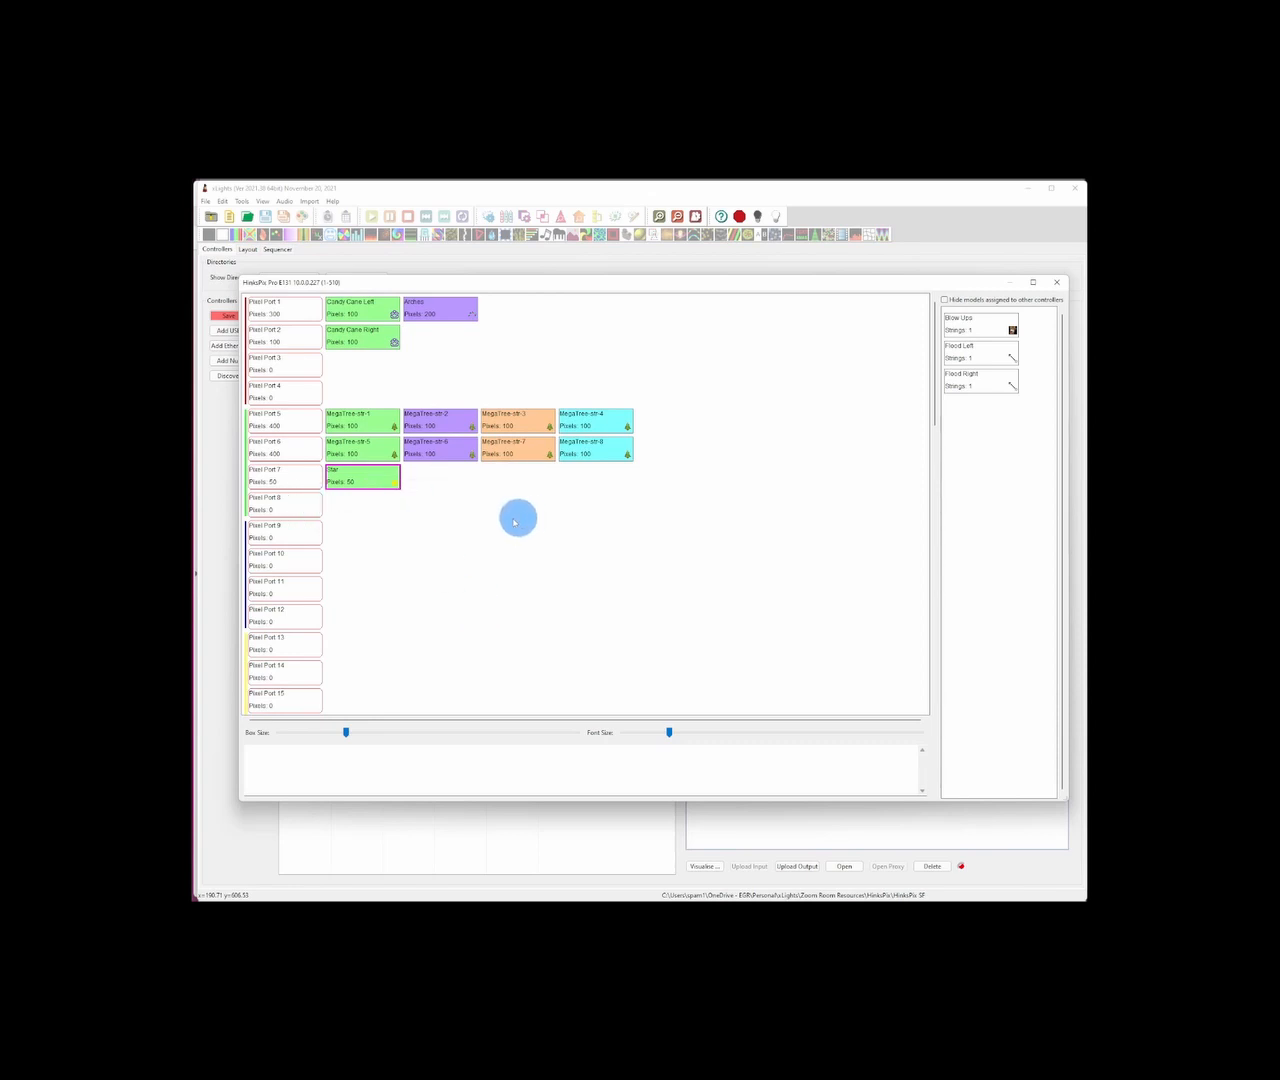
mouse_move(379, 421)
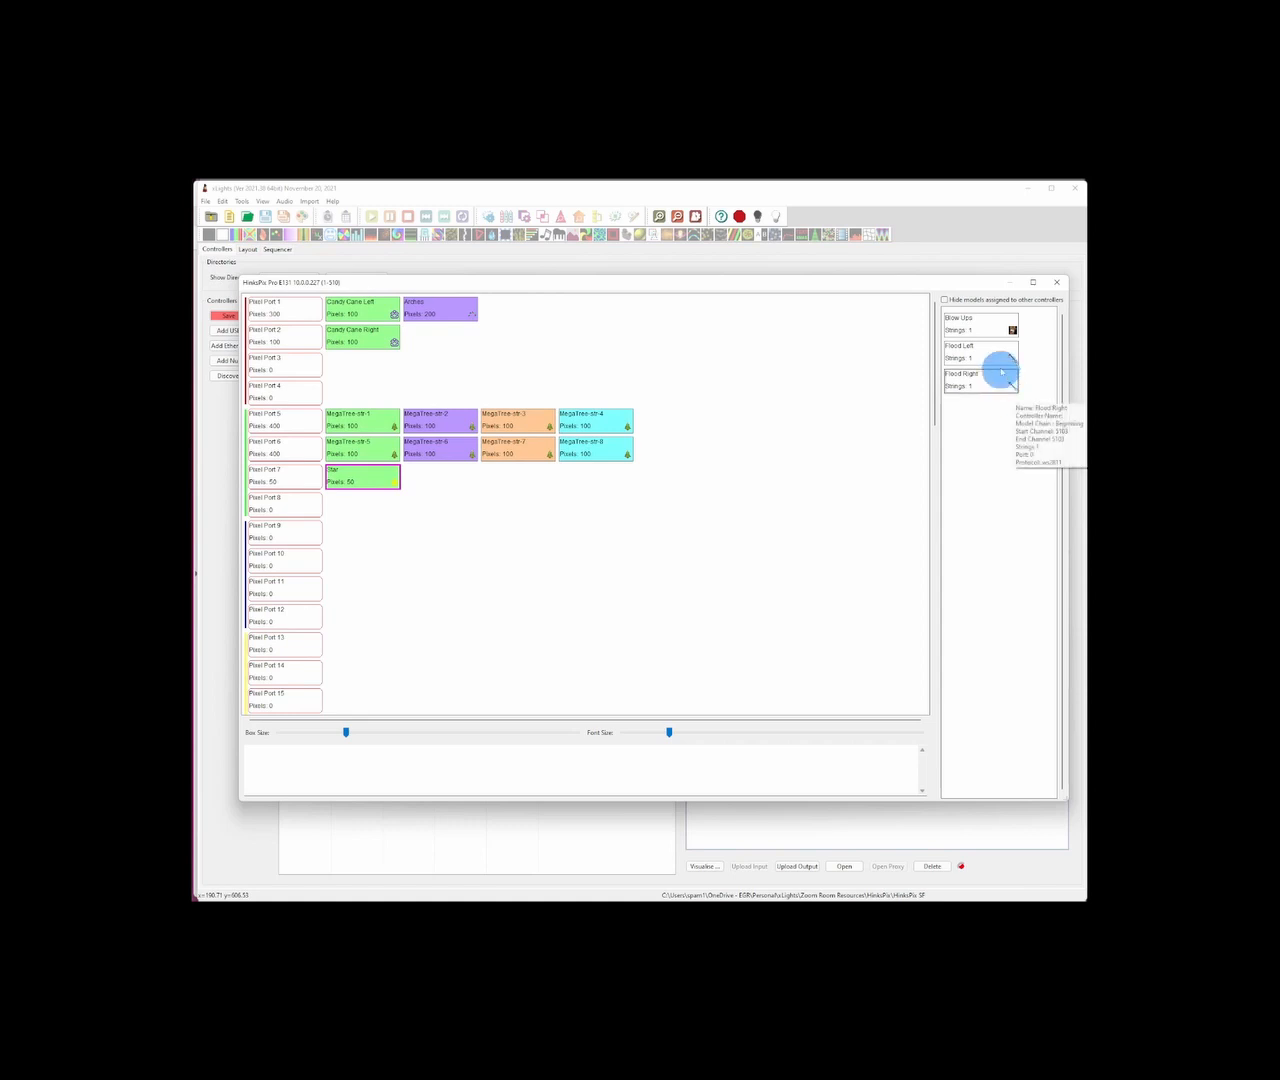
Close the controller visualiser and draw a horizontal Channel Block model in the layout's empty area above the star.
click(1056, 282)
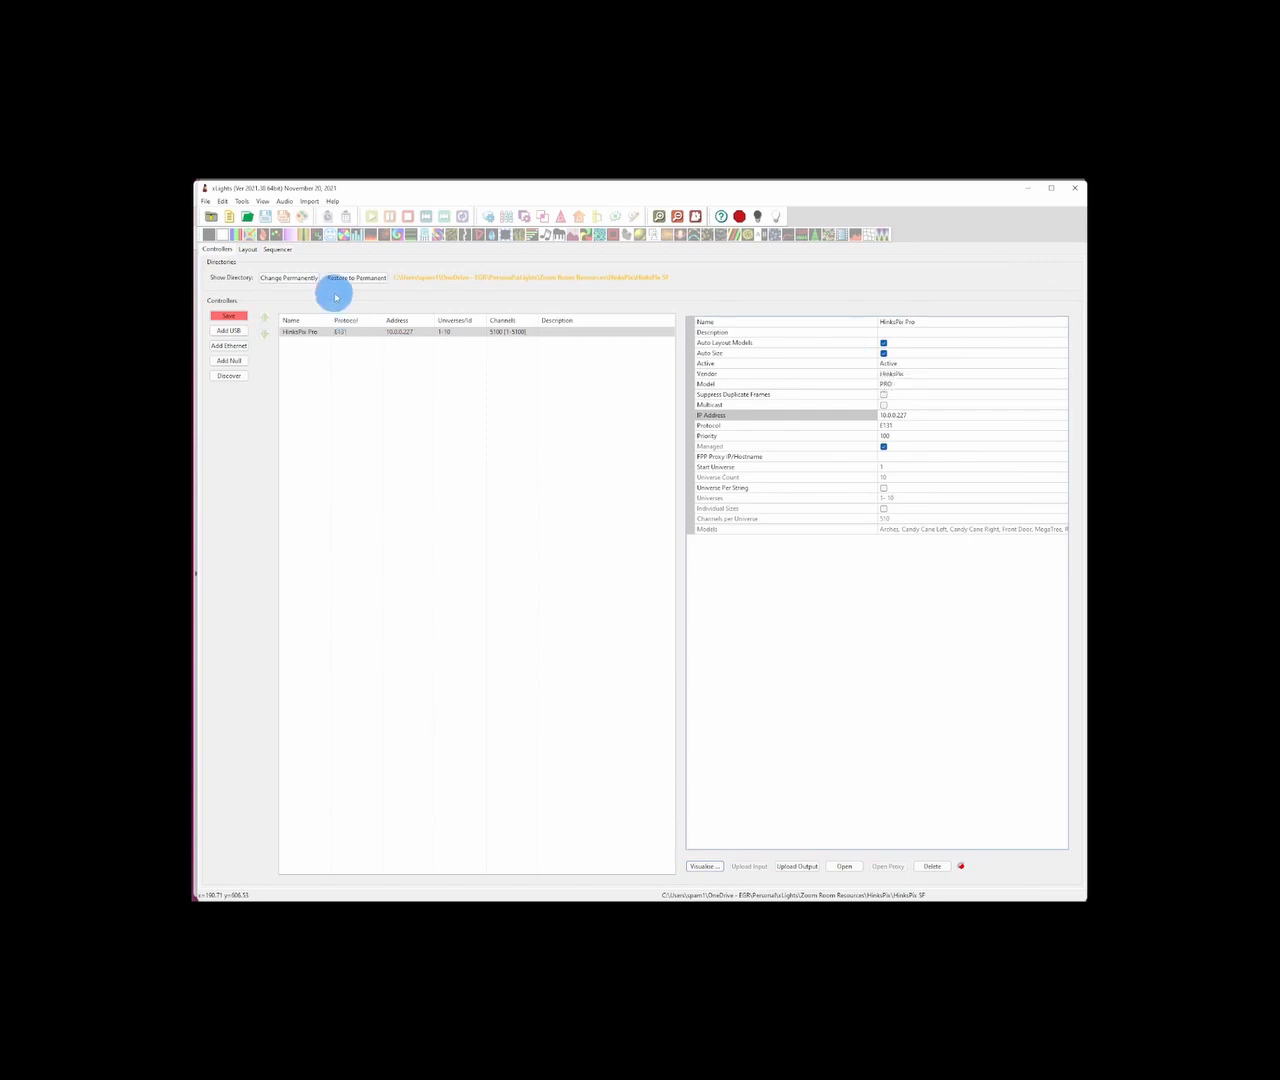
click(247, 249)
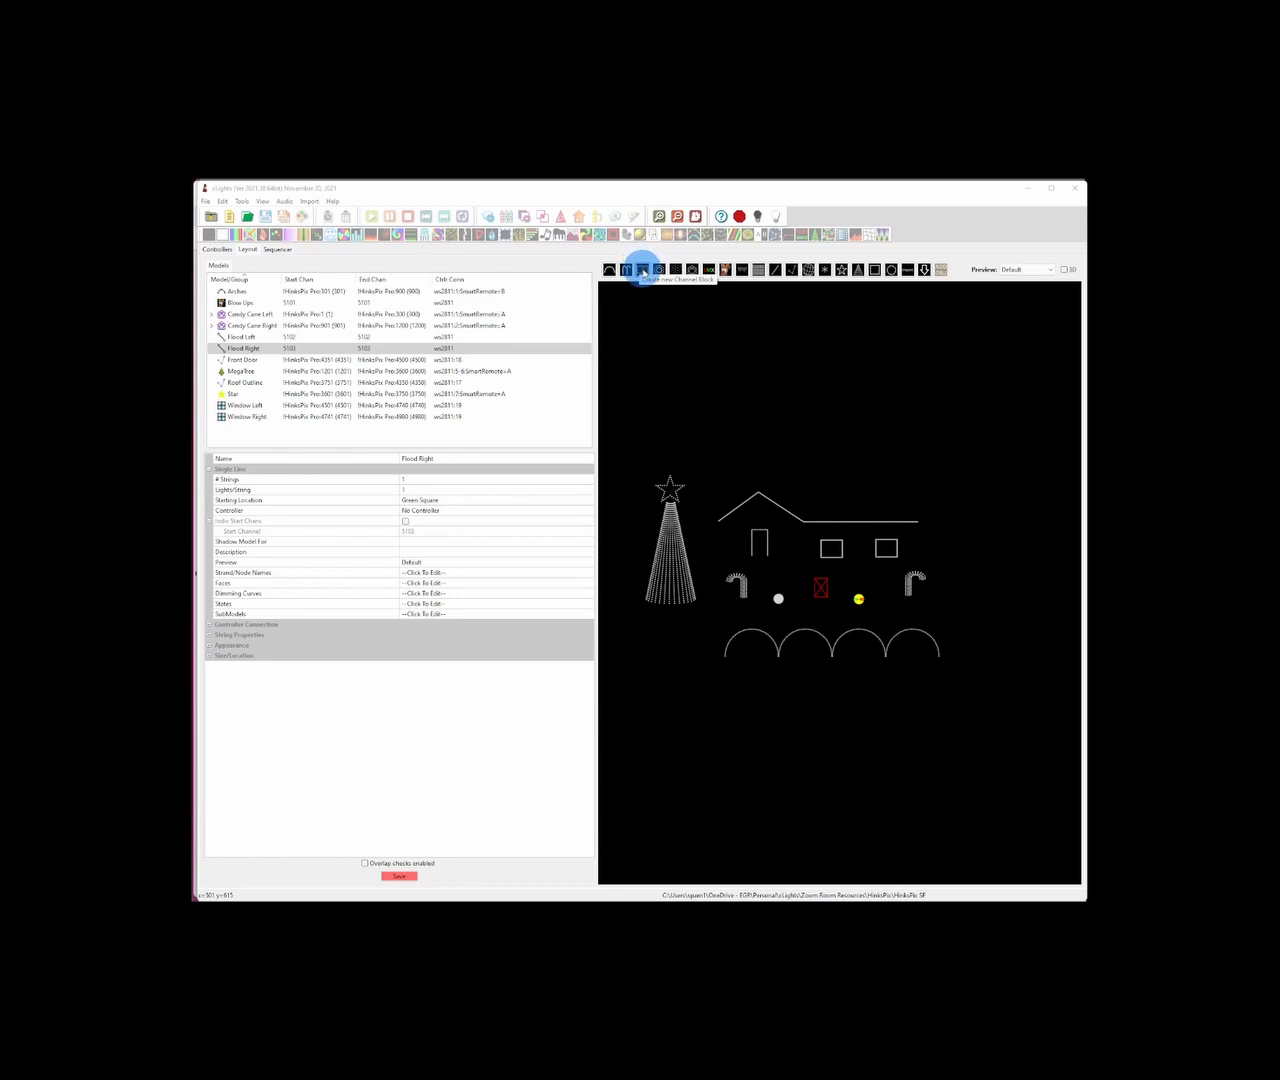
click(643, 270)
drag(632, 410, 727, 409)
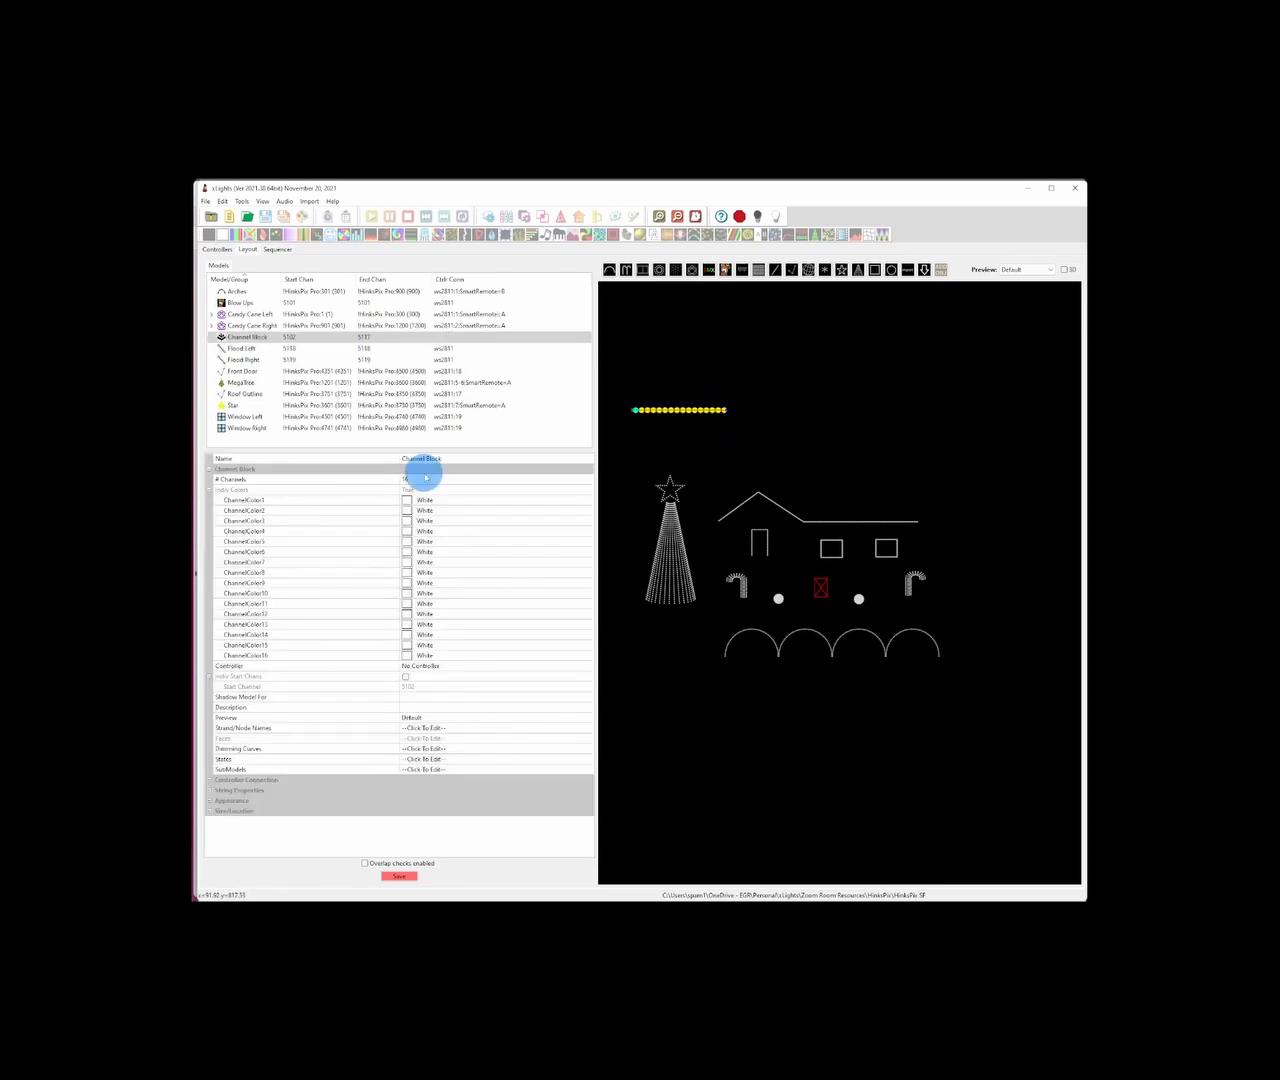
Rename the new channel block as 16Port AC and set its number of channels to 18.
click(456, 461)
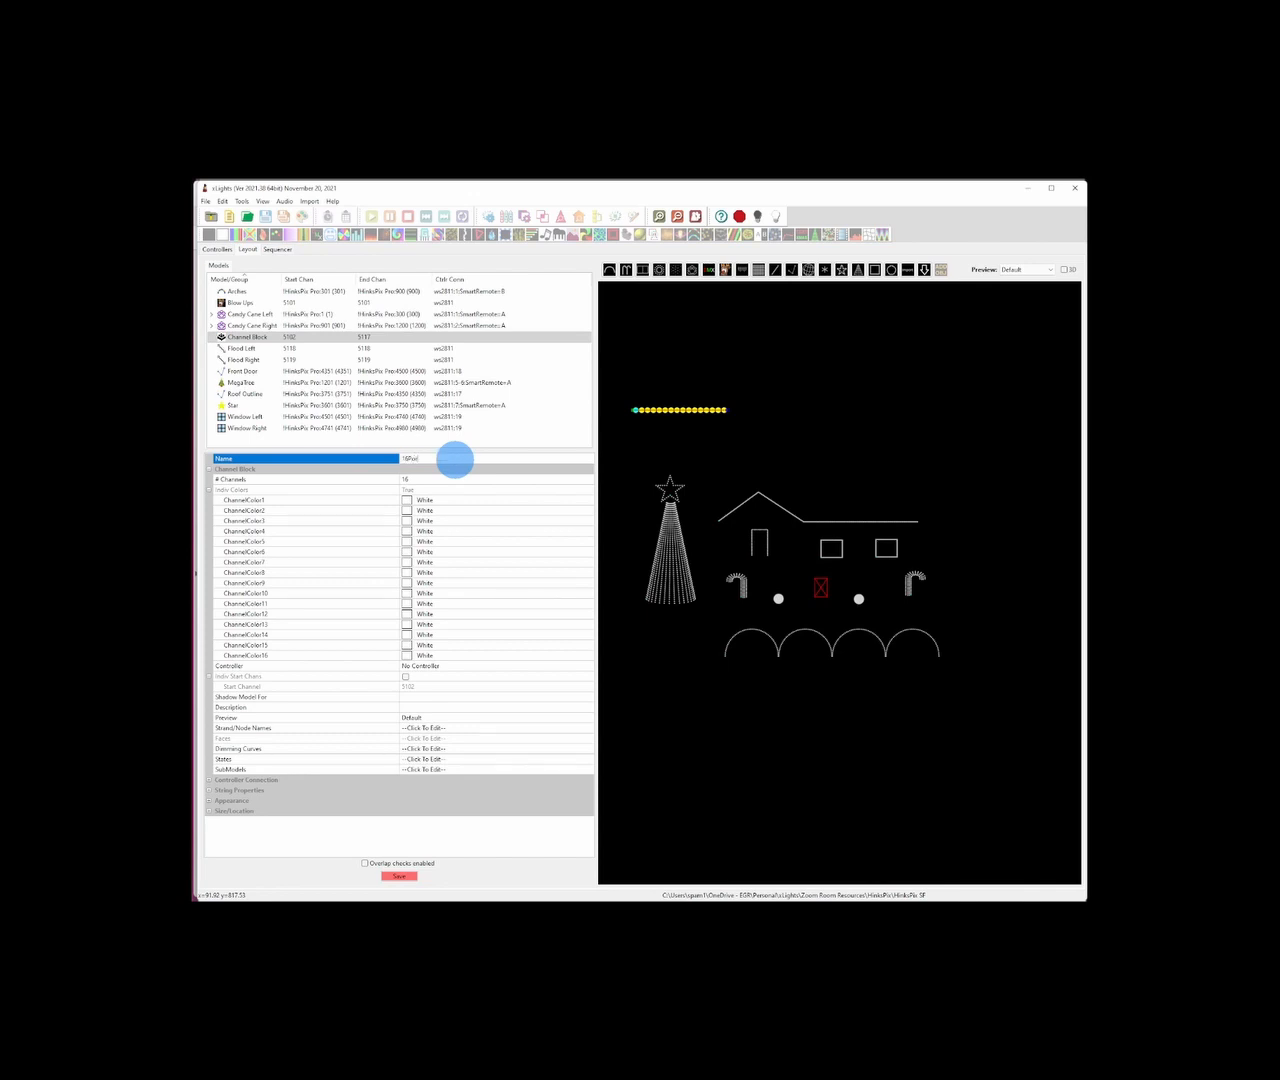
key(Return)
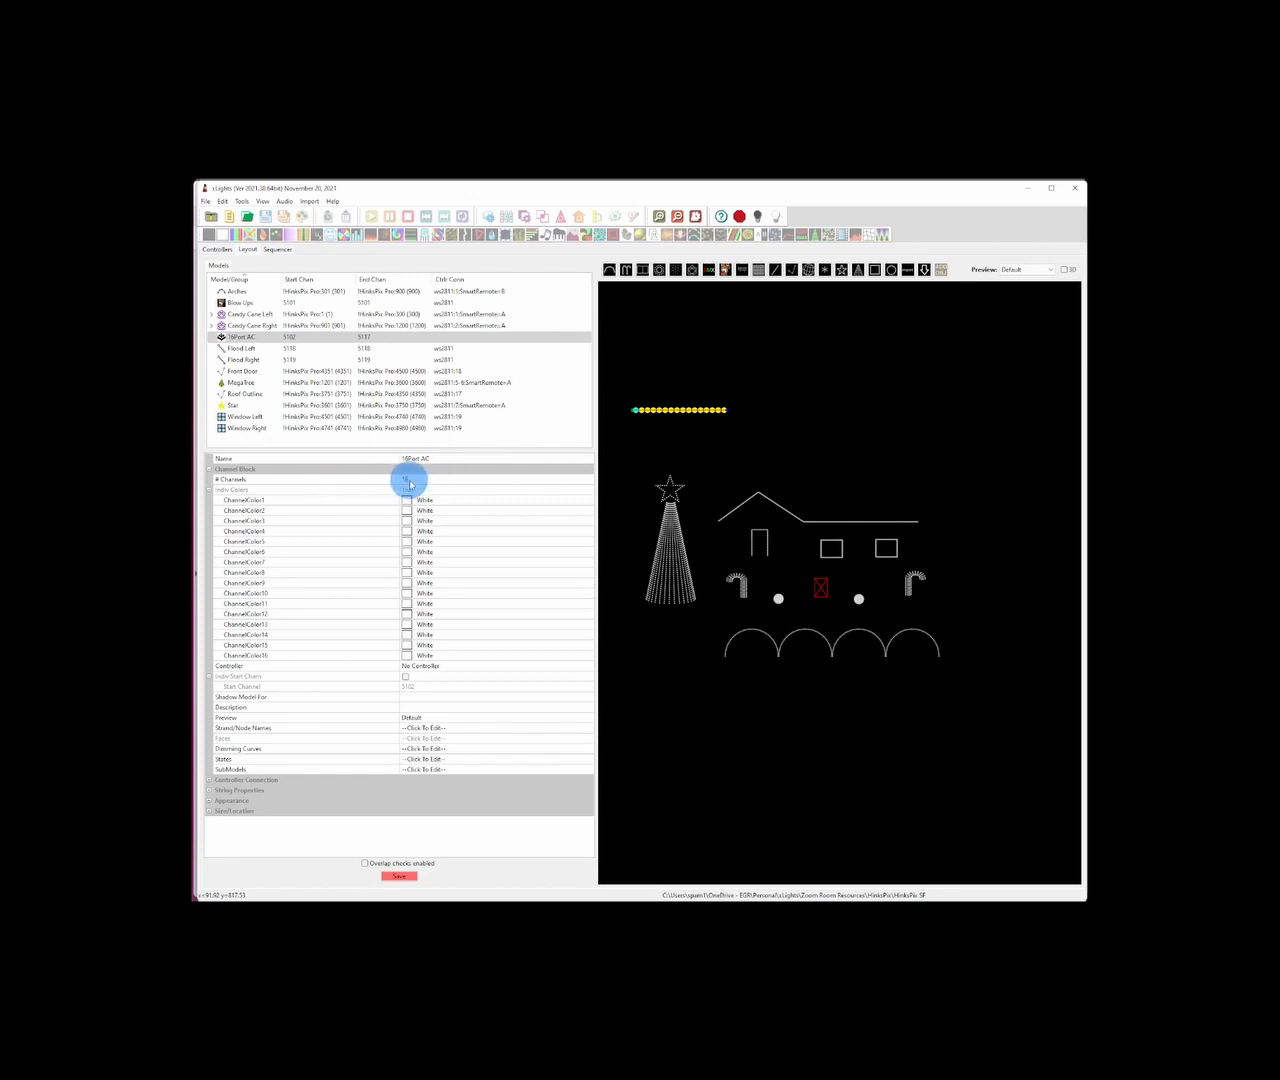
click(419, 481)
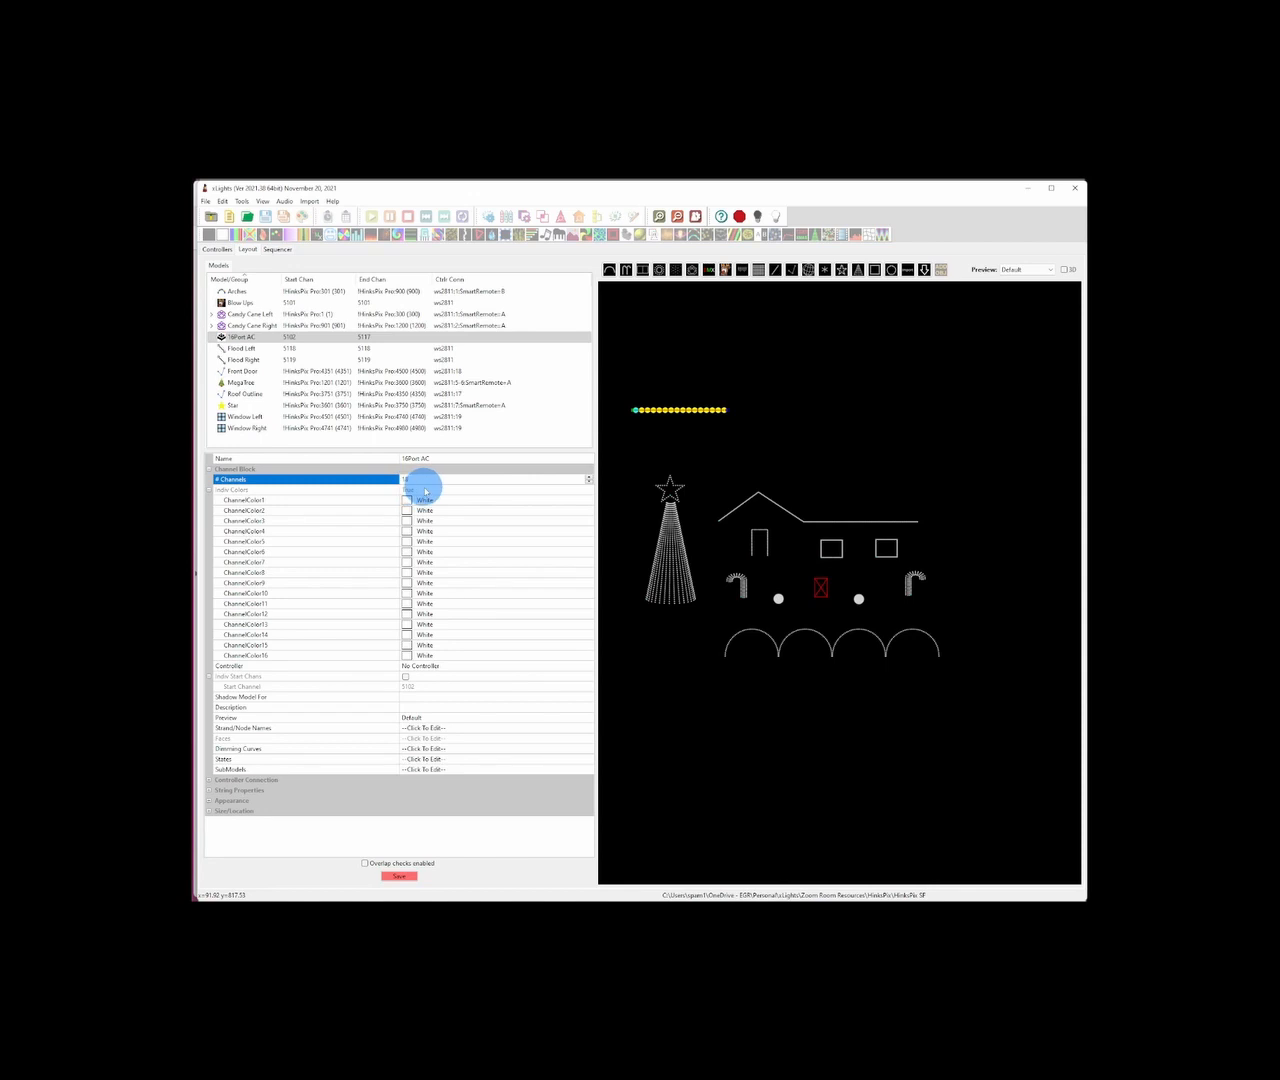
key(Return)
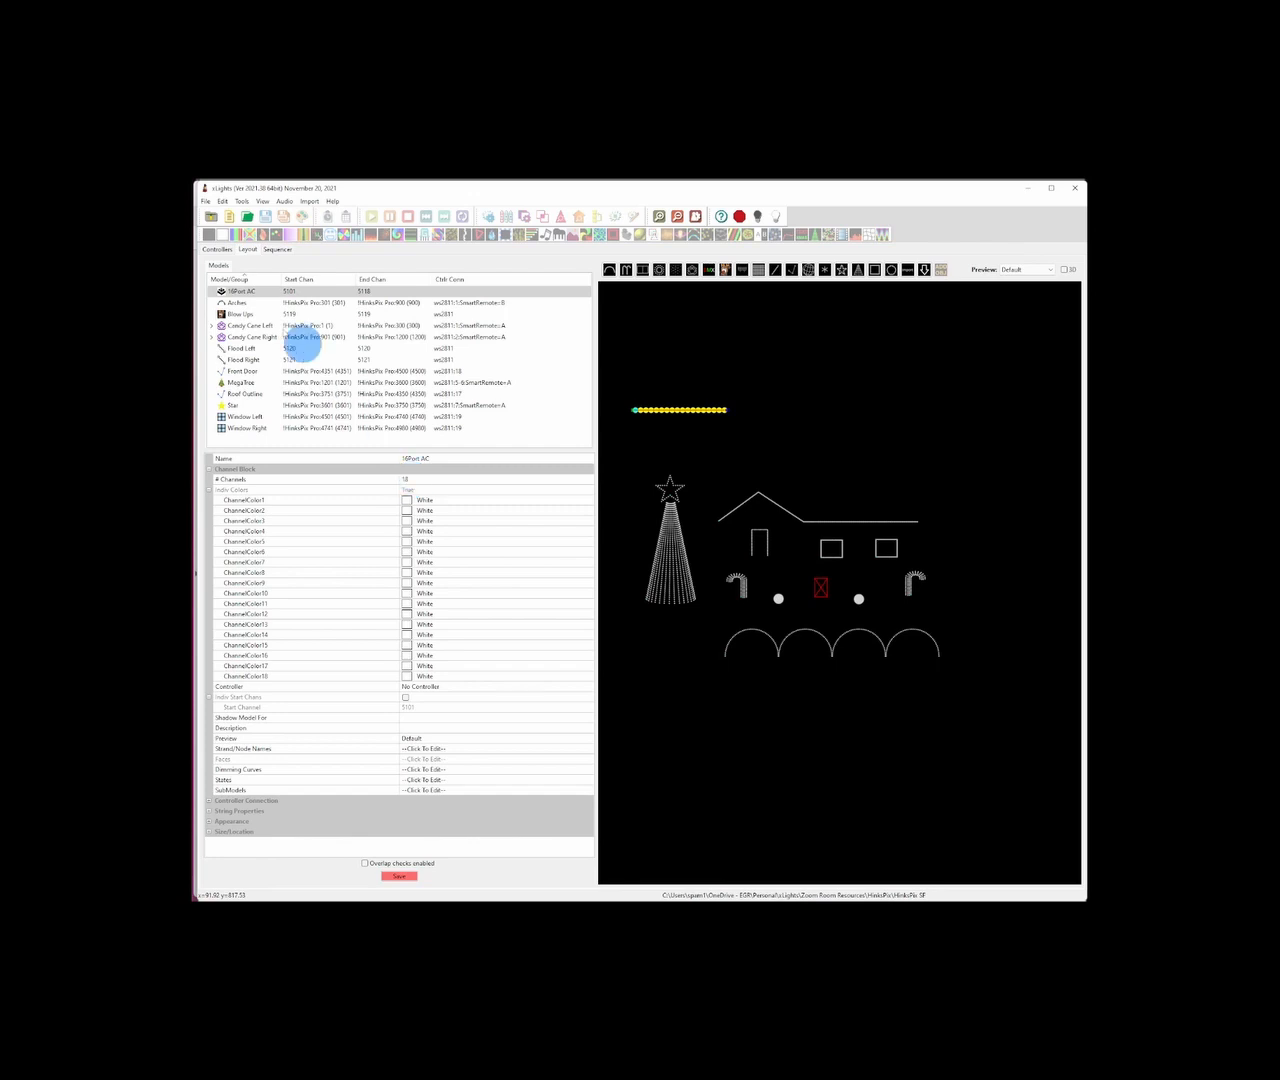
Visualise the HinksPix Pro controller and assign the 16Port AC model to Pixel Port 1 after Arches.
click(218, 251)
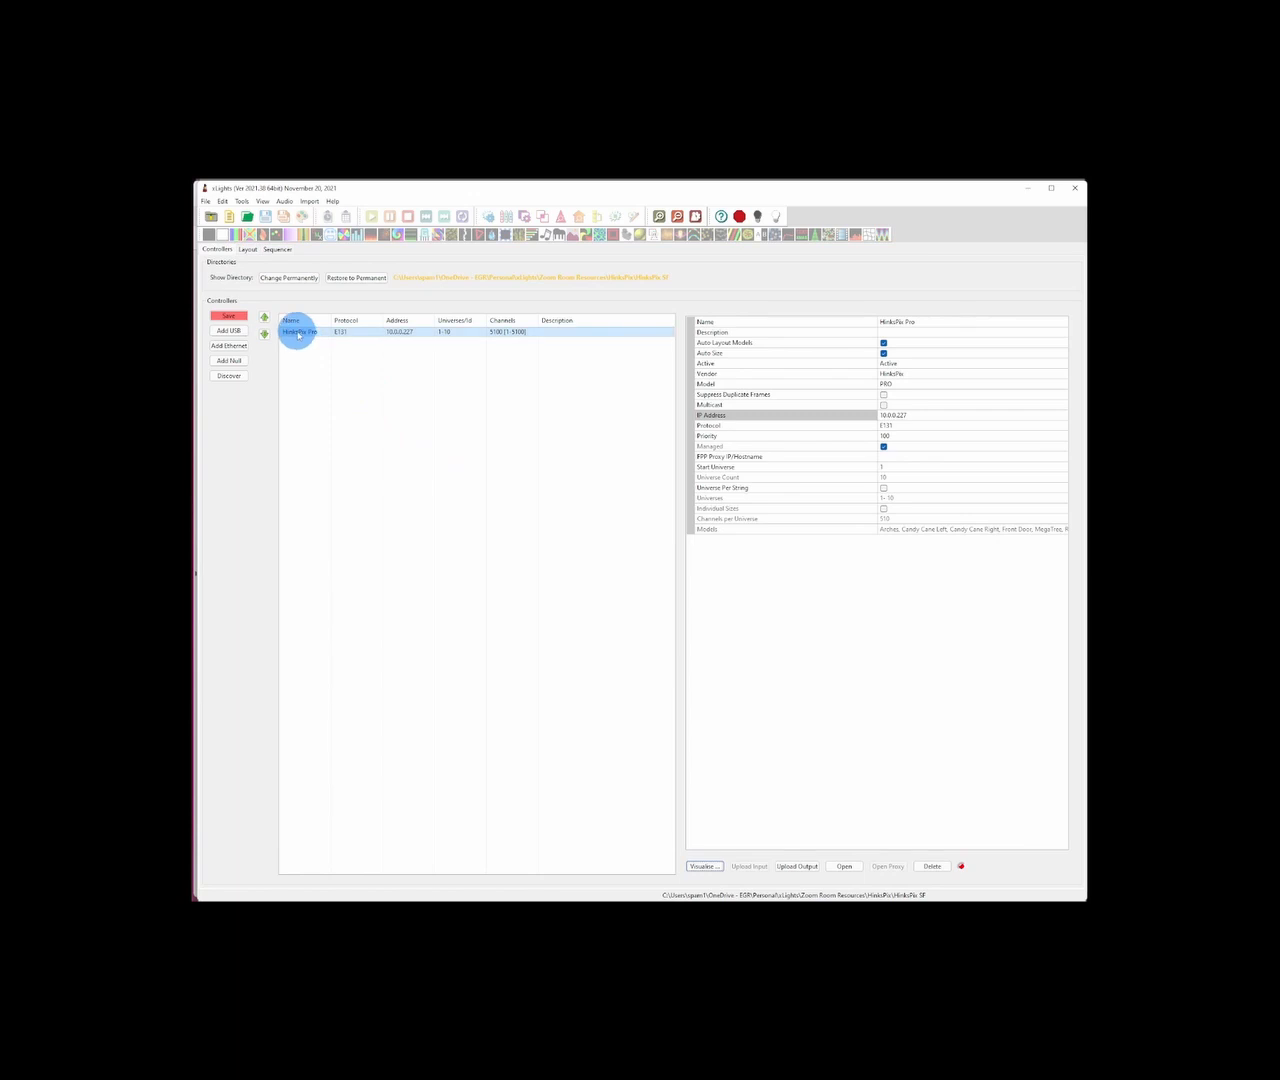
click(705, 866)
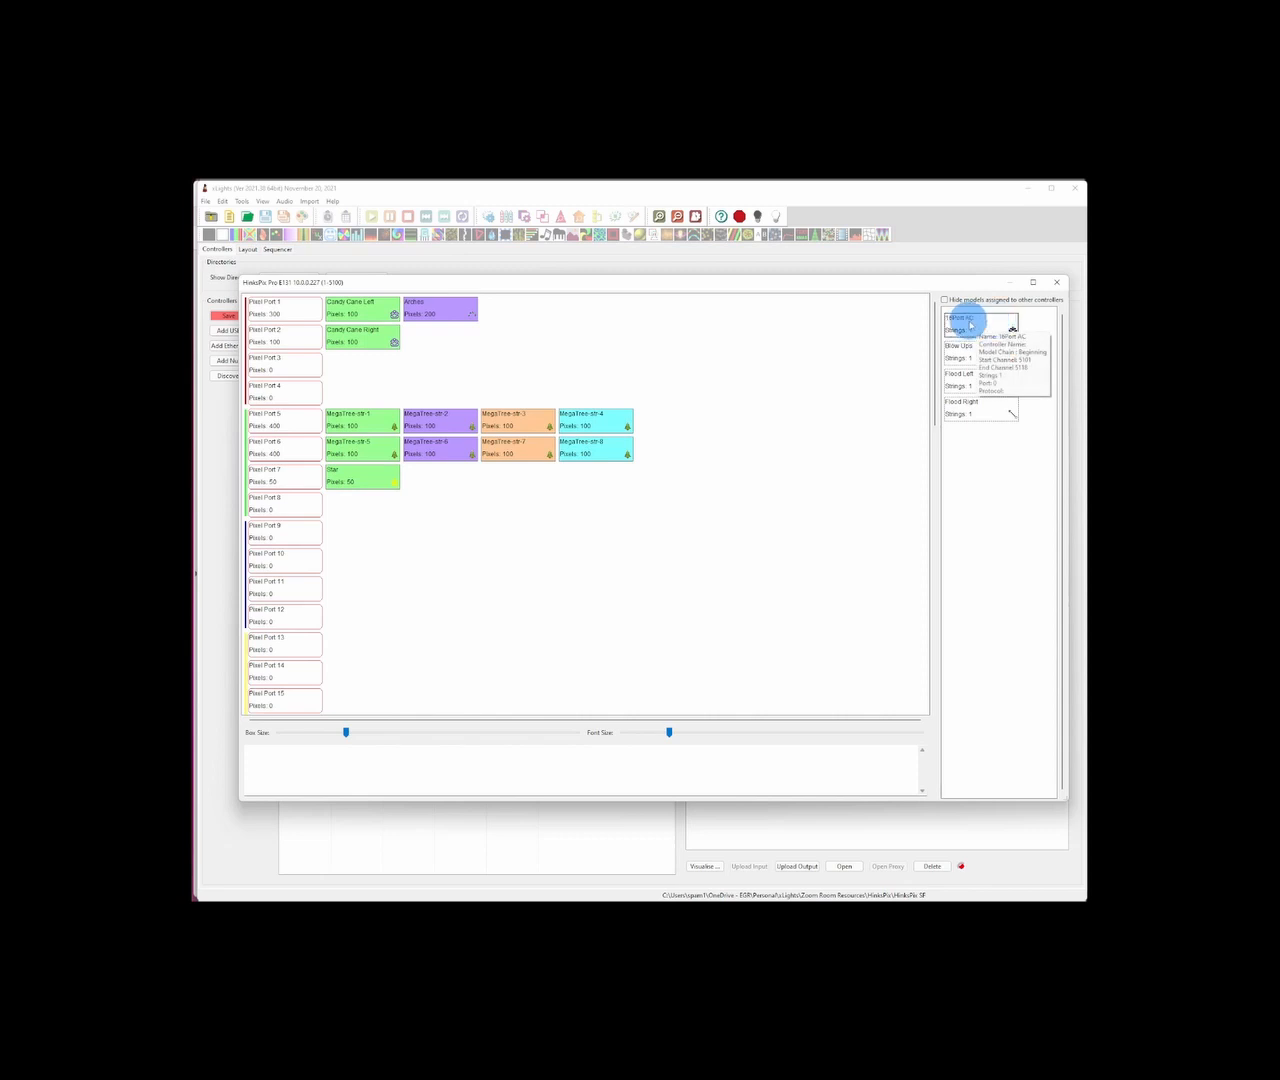
drag(965, 327, 466, 303)
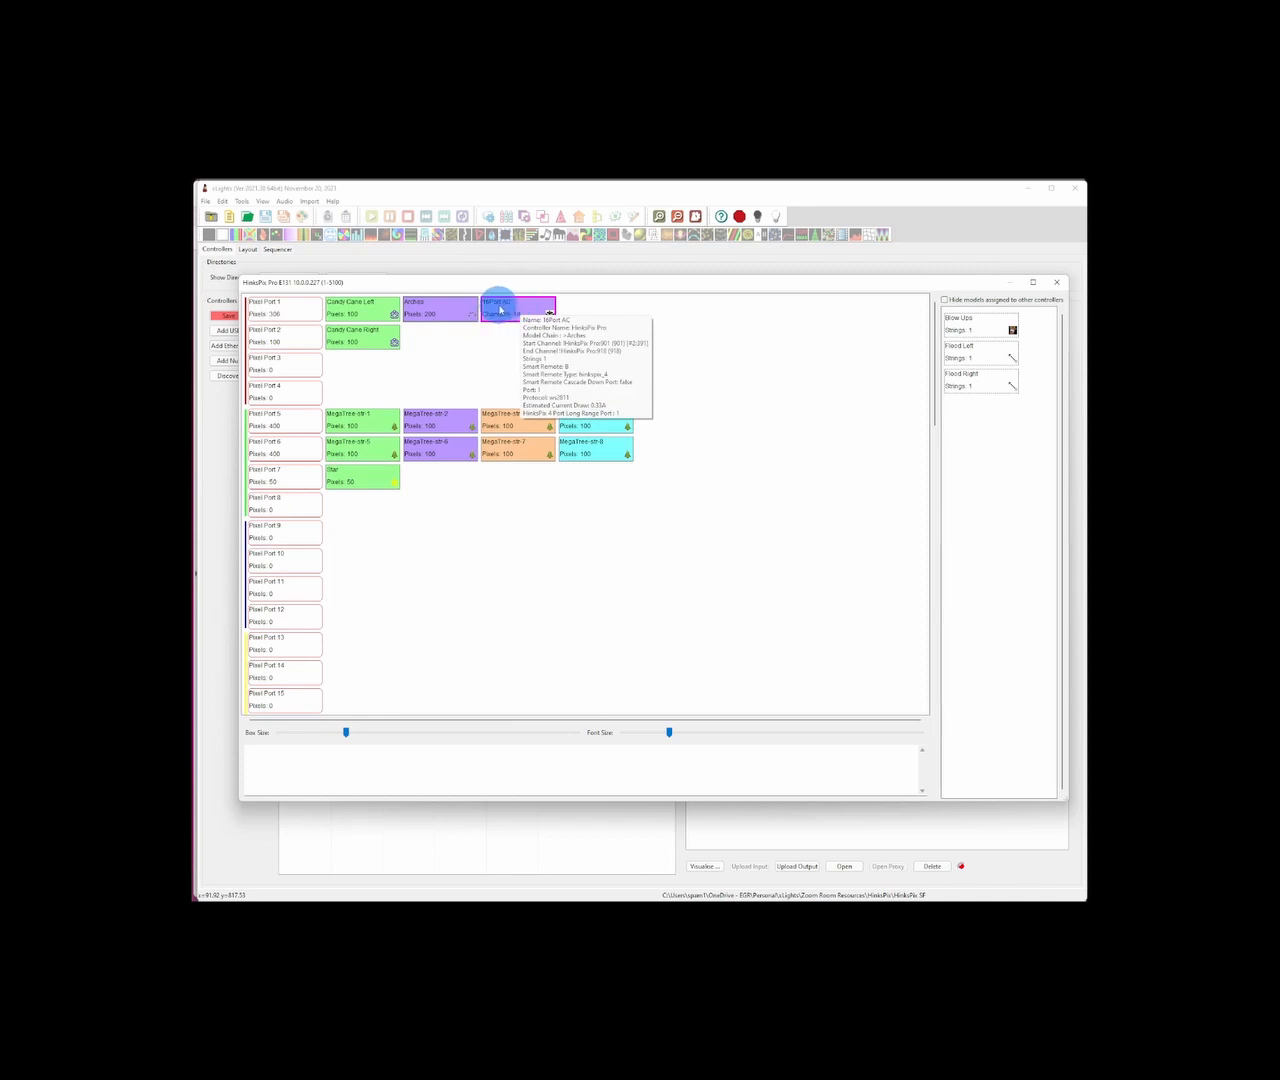
Set the smart remote of 16Port AC on Pixel Port 1 to C and its type to hinkspix_16ac.
right_click(502, 310)
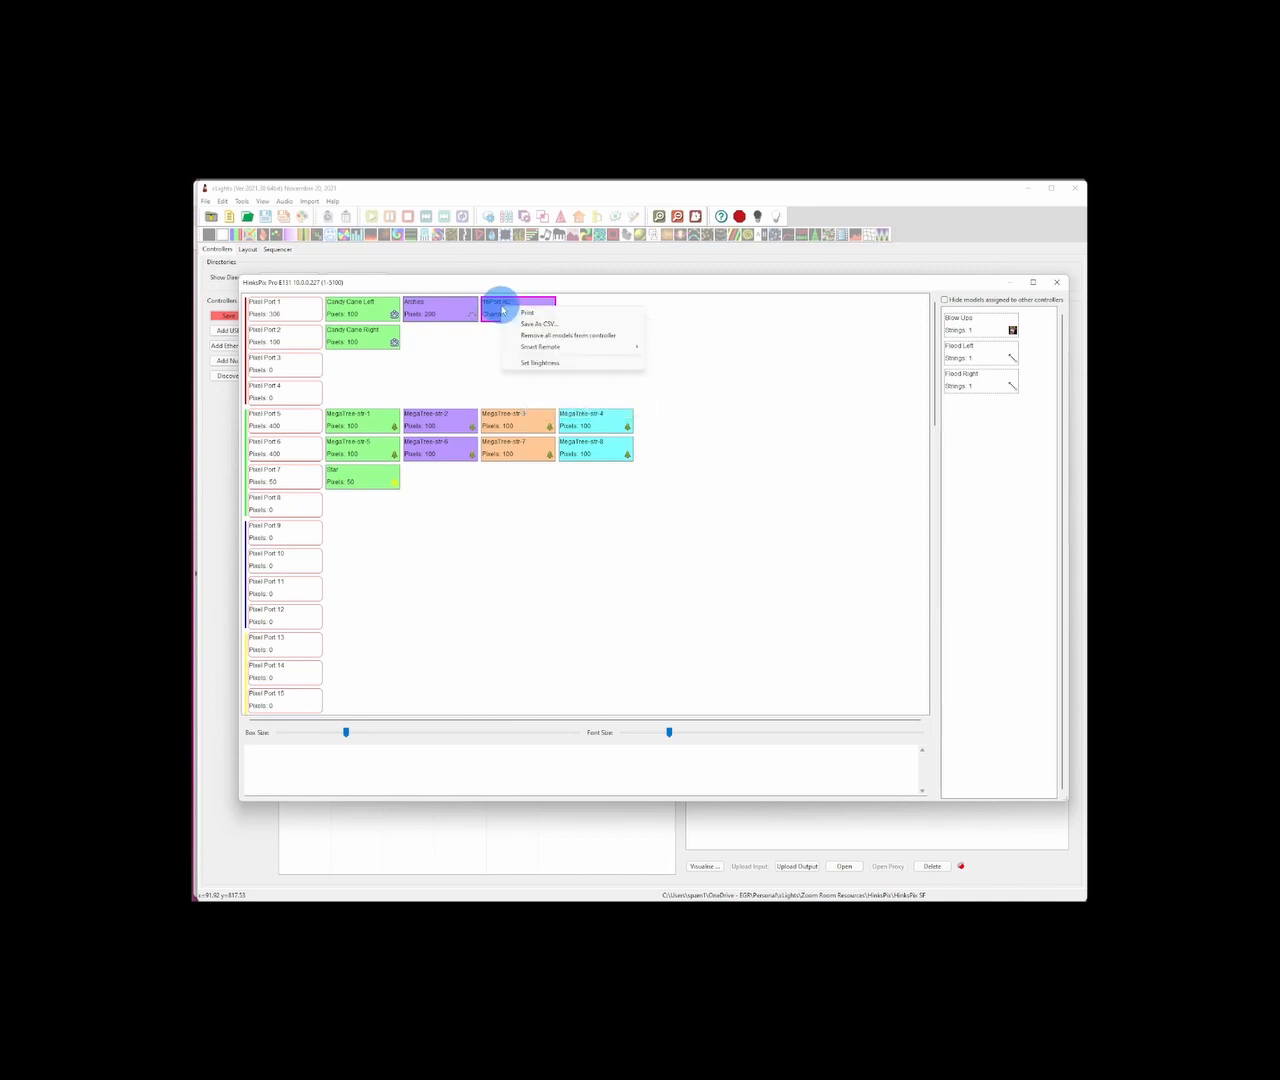
mouse_move(533, 348)
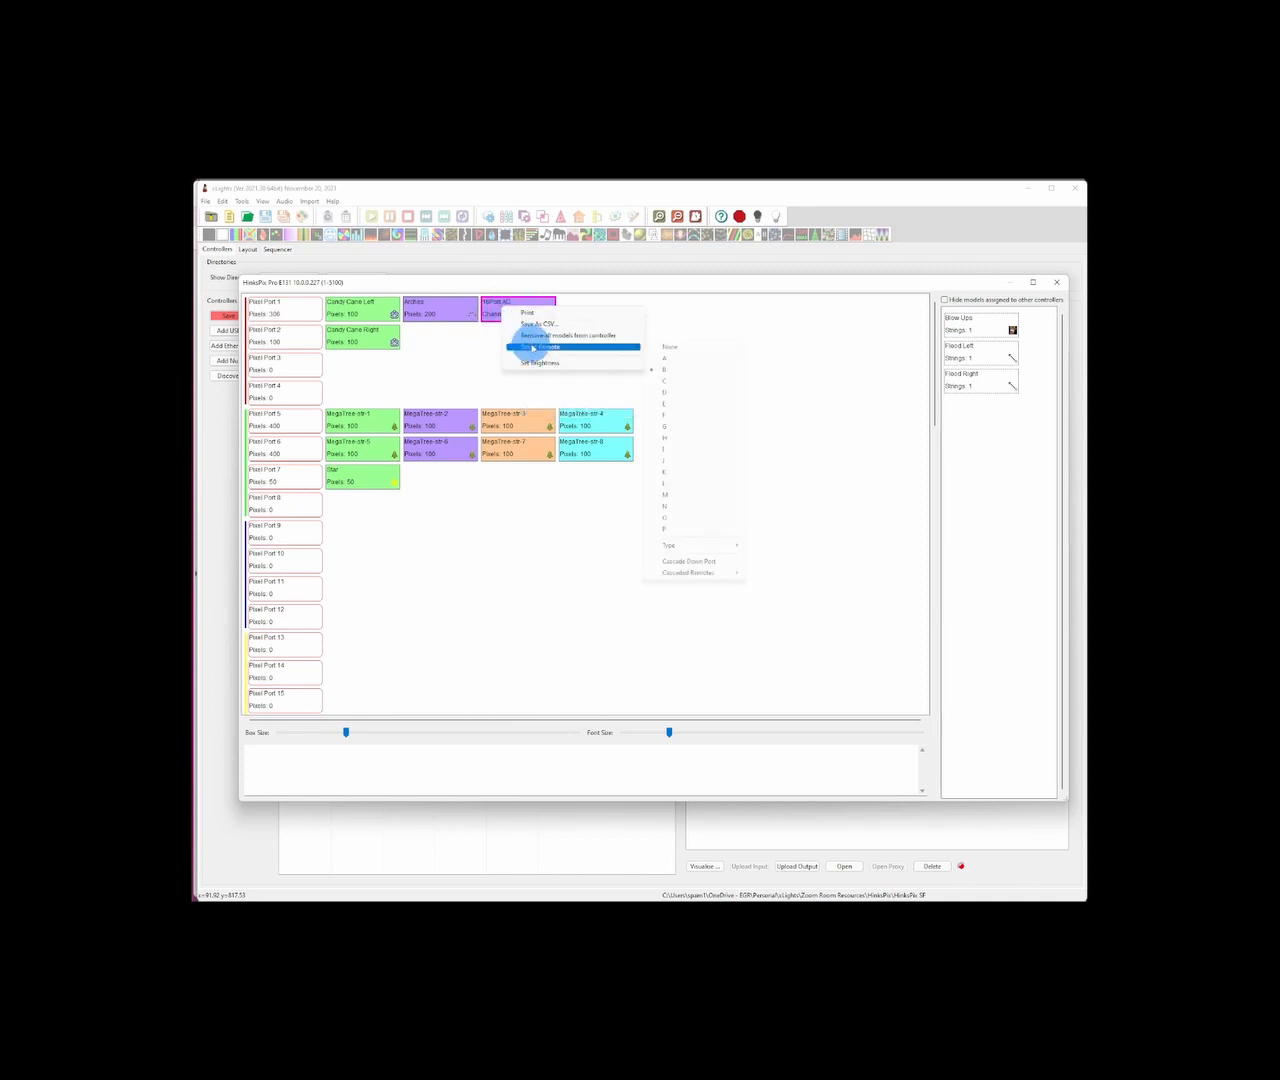
click(677, 381)
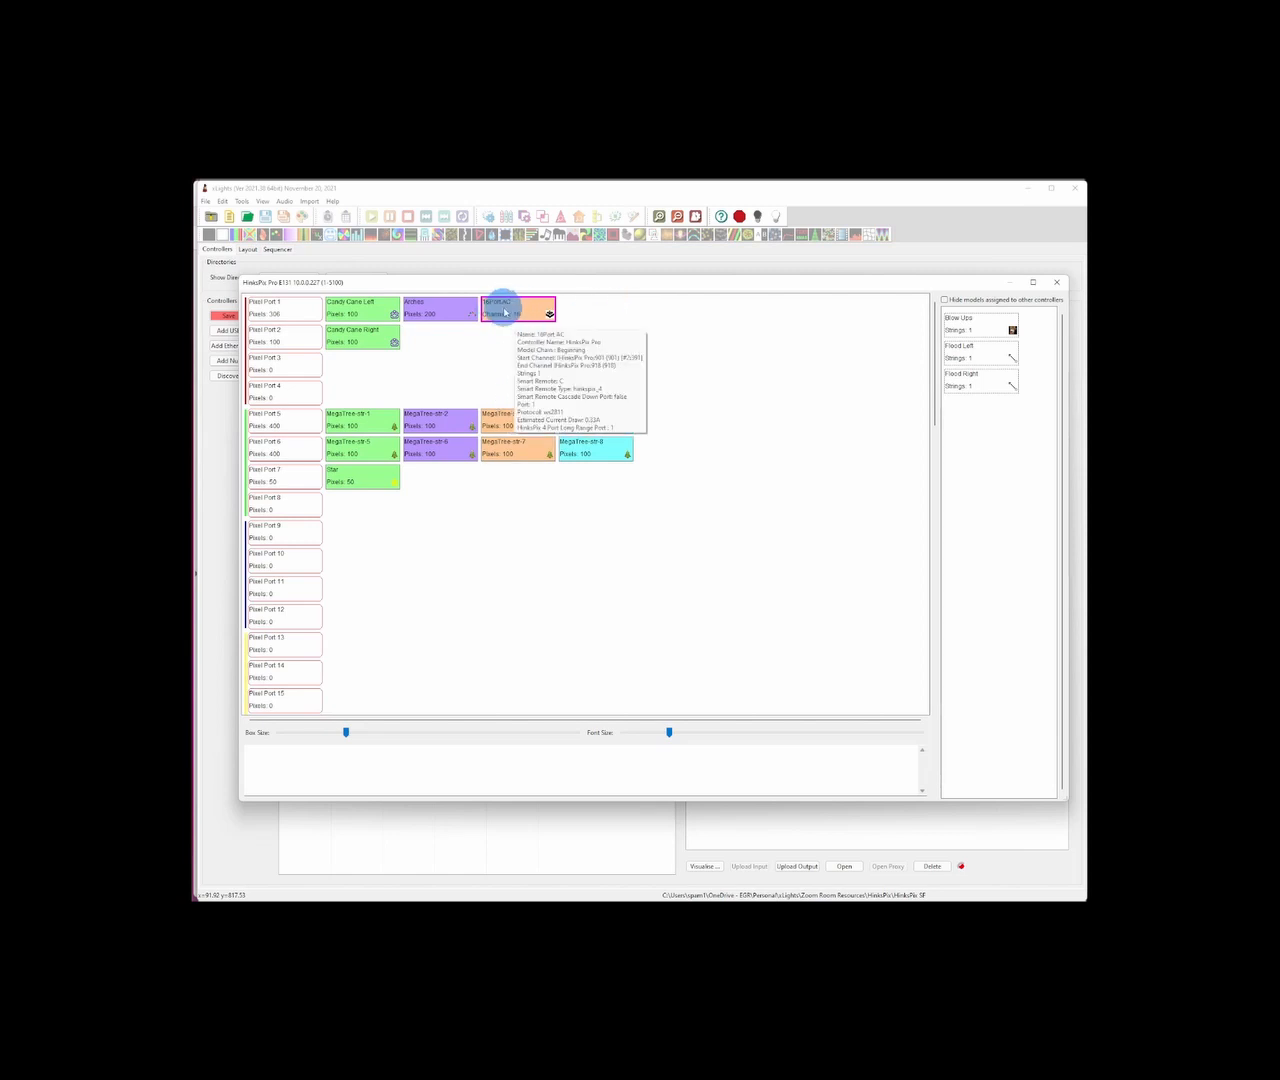
right_click(505, 312)
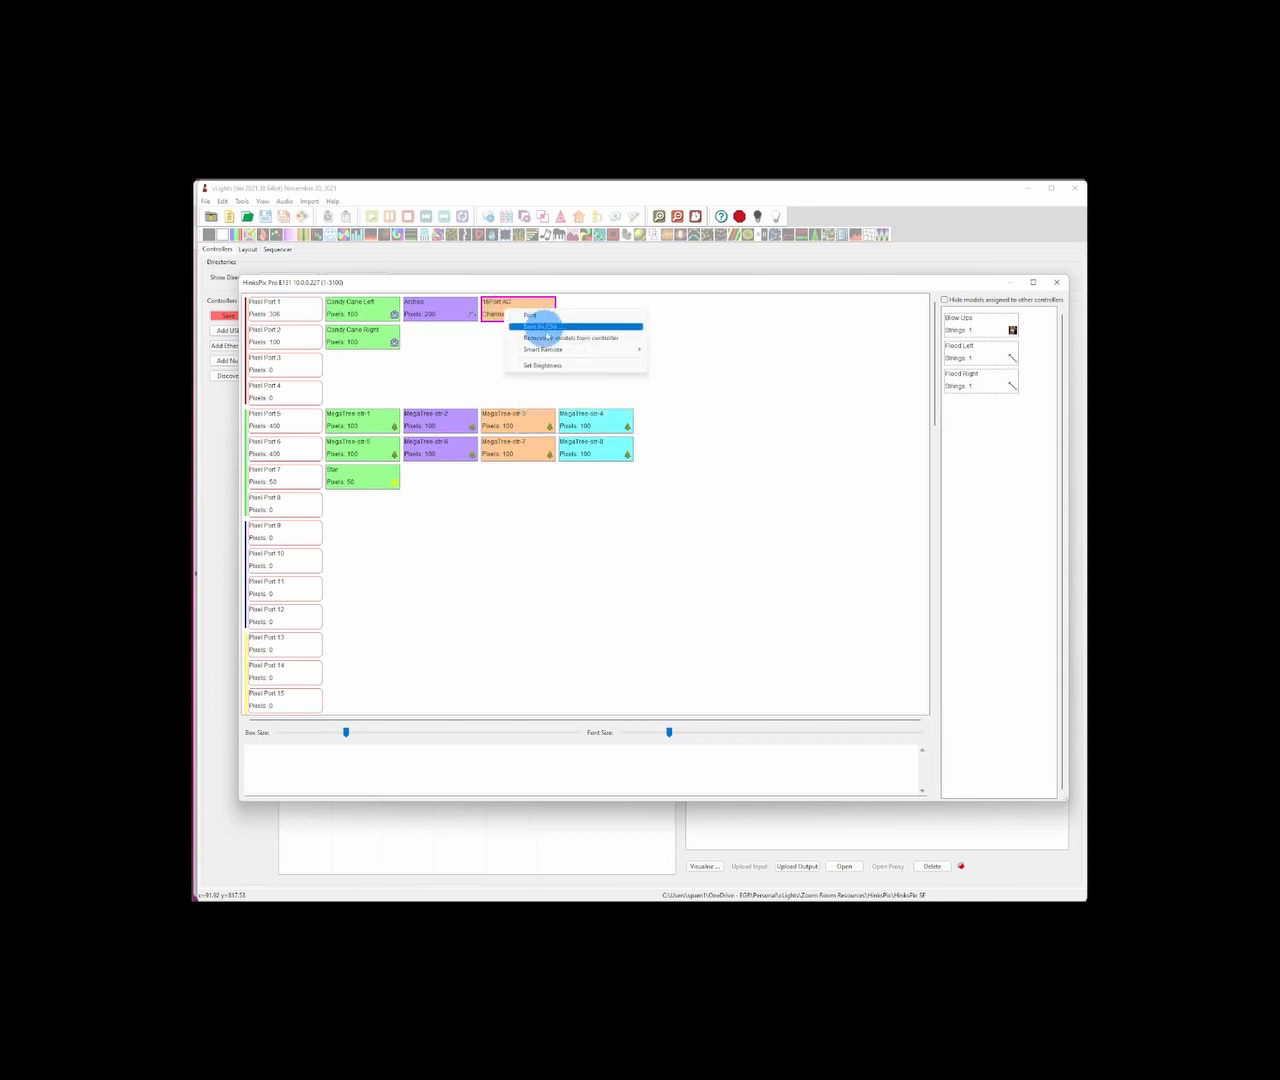
mouse_move(539, 350)
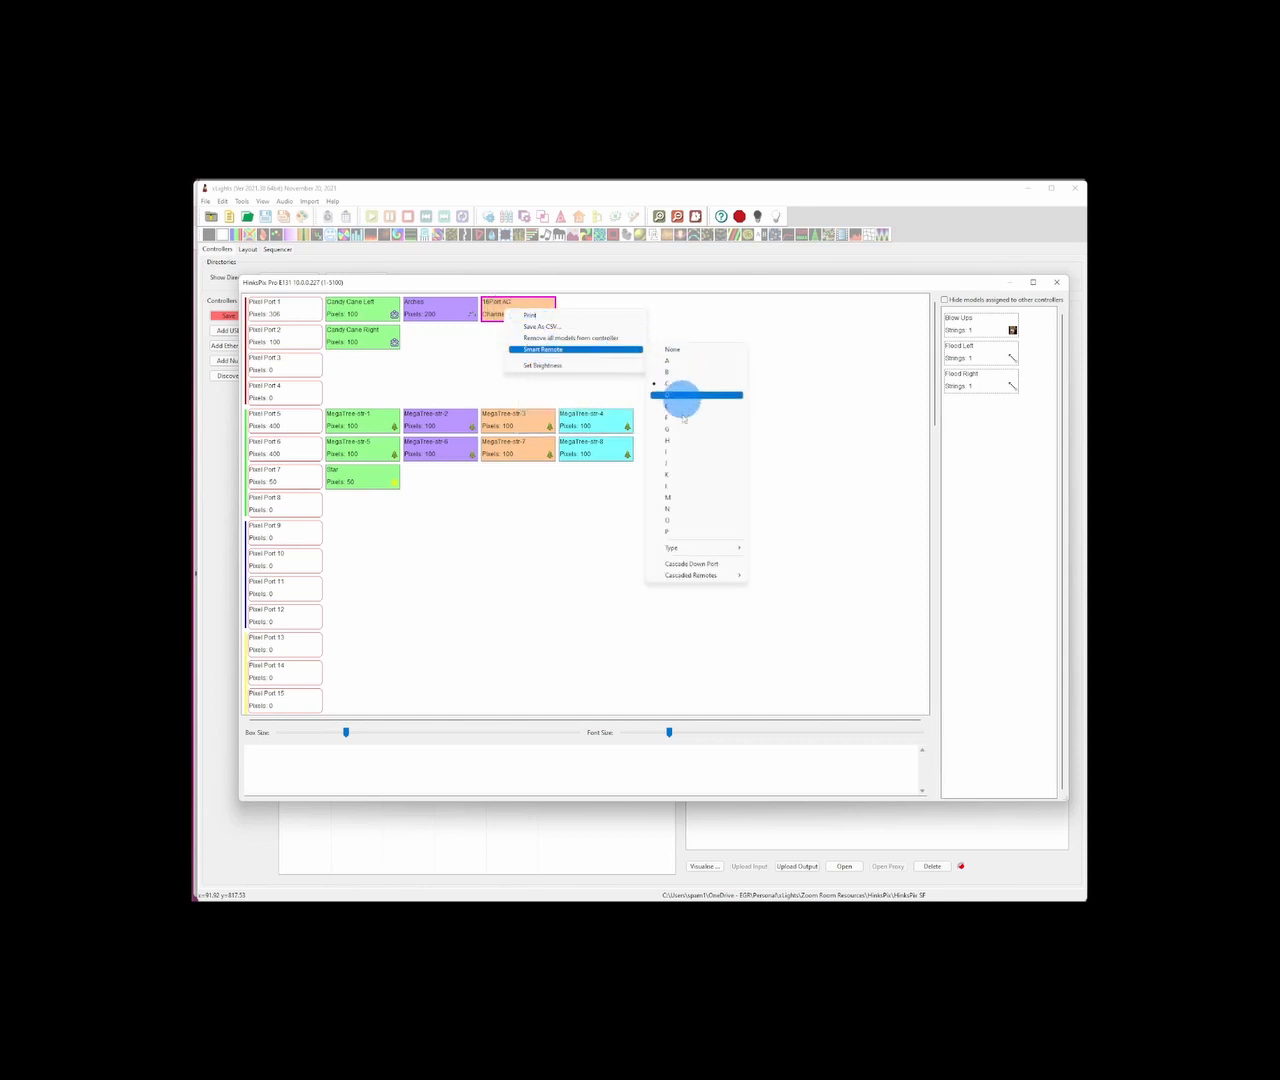
mouse_move(669, 550)
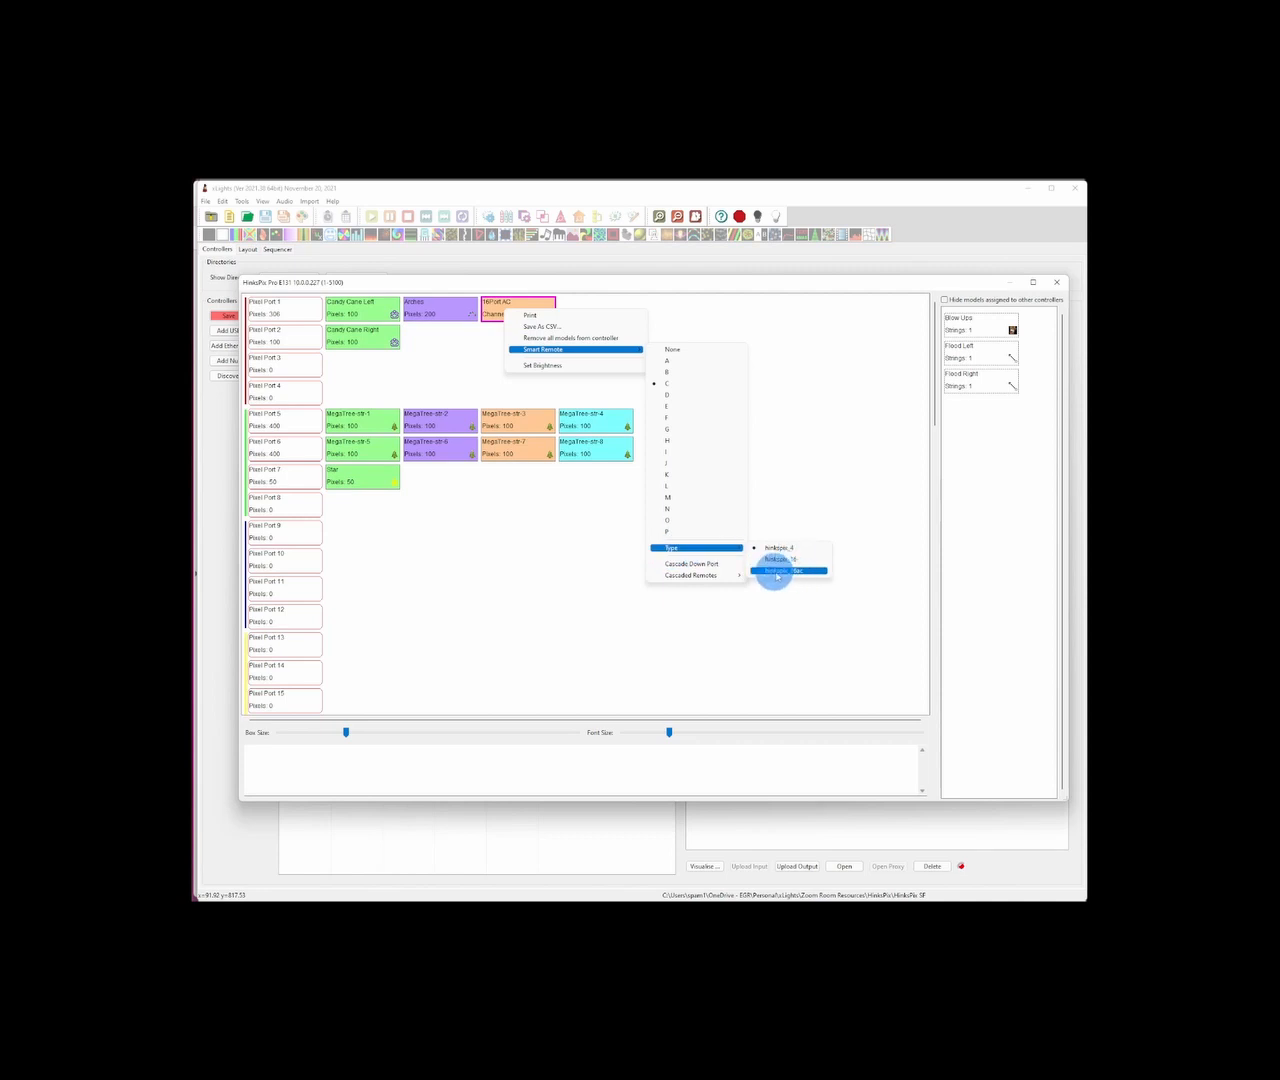
click(796, 572)
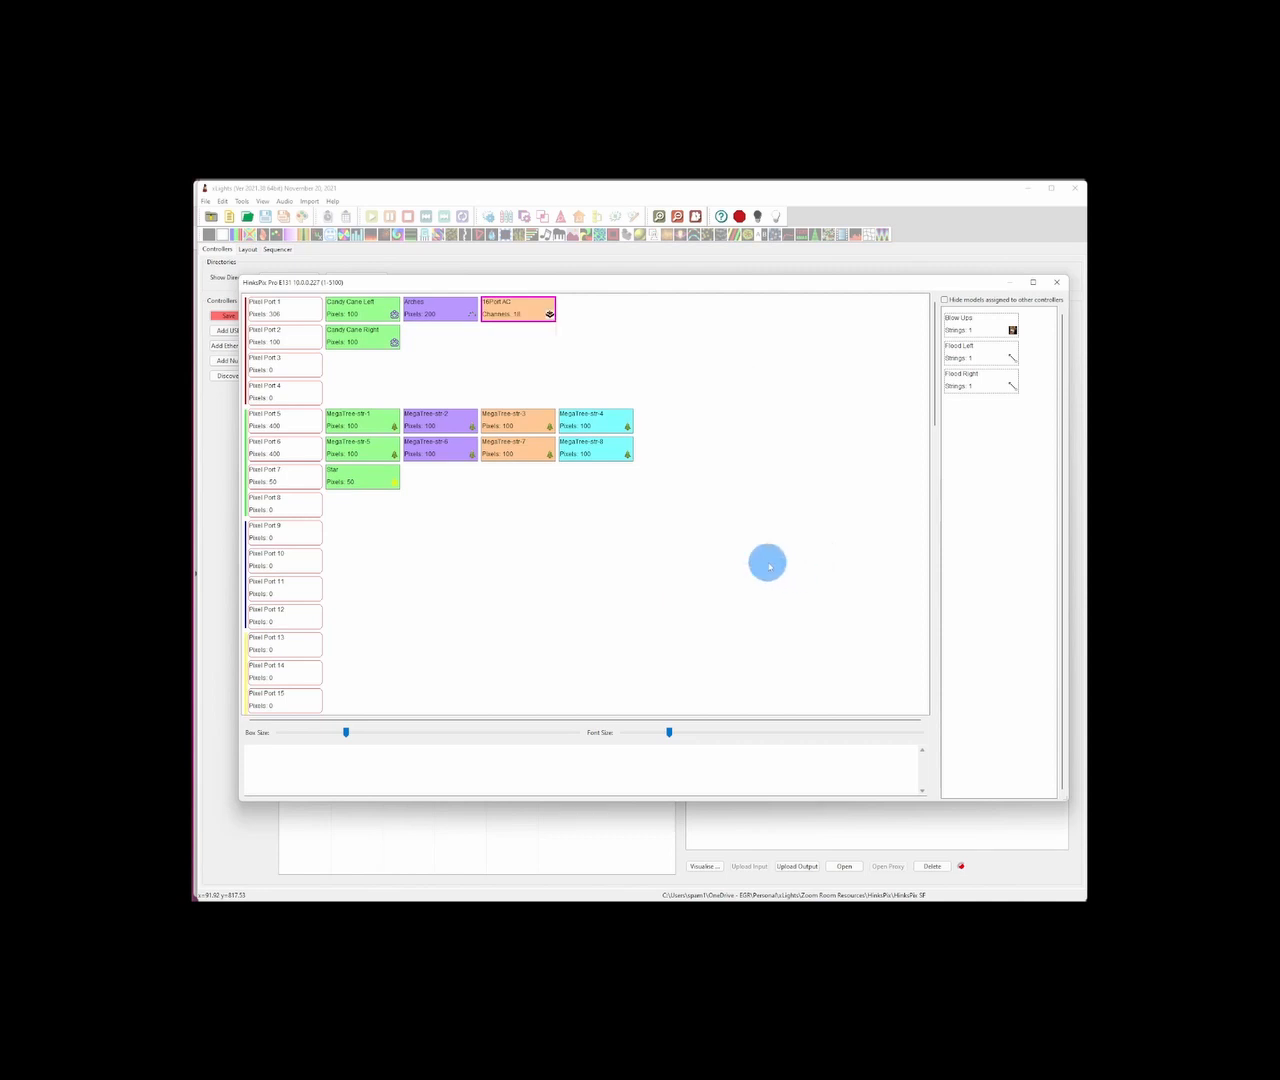
Close the controller visualiser and set the Flood Left model's controller to Use Start Channel in the layout.
click(1057, 282)
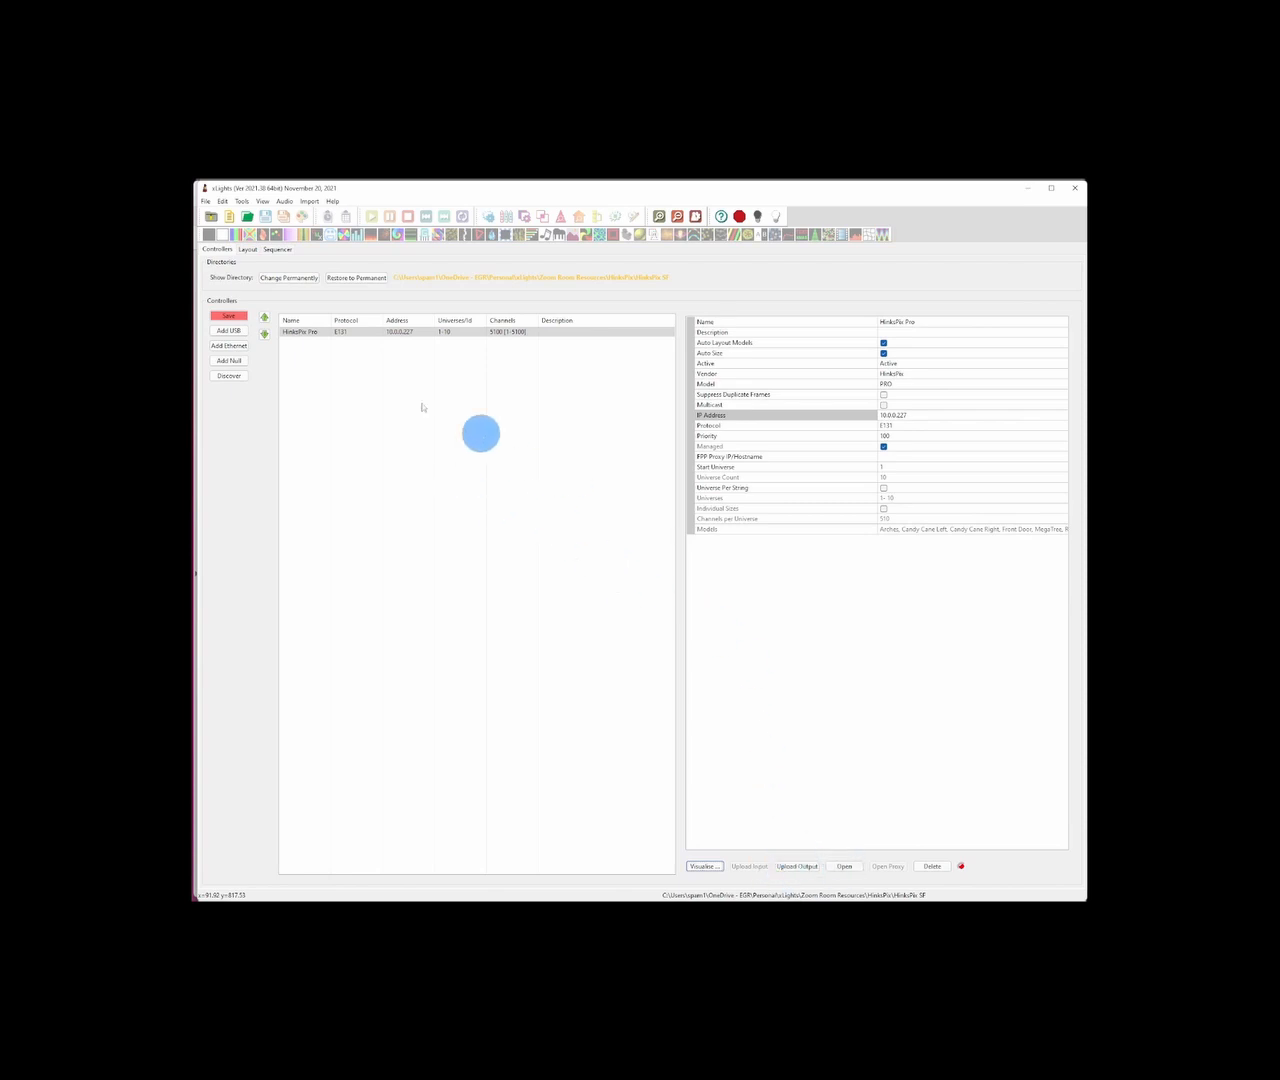
click(247, 249)
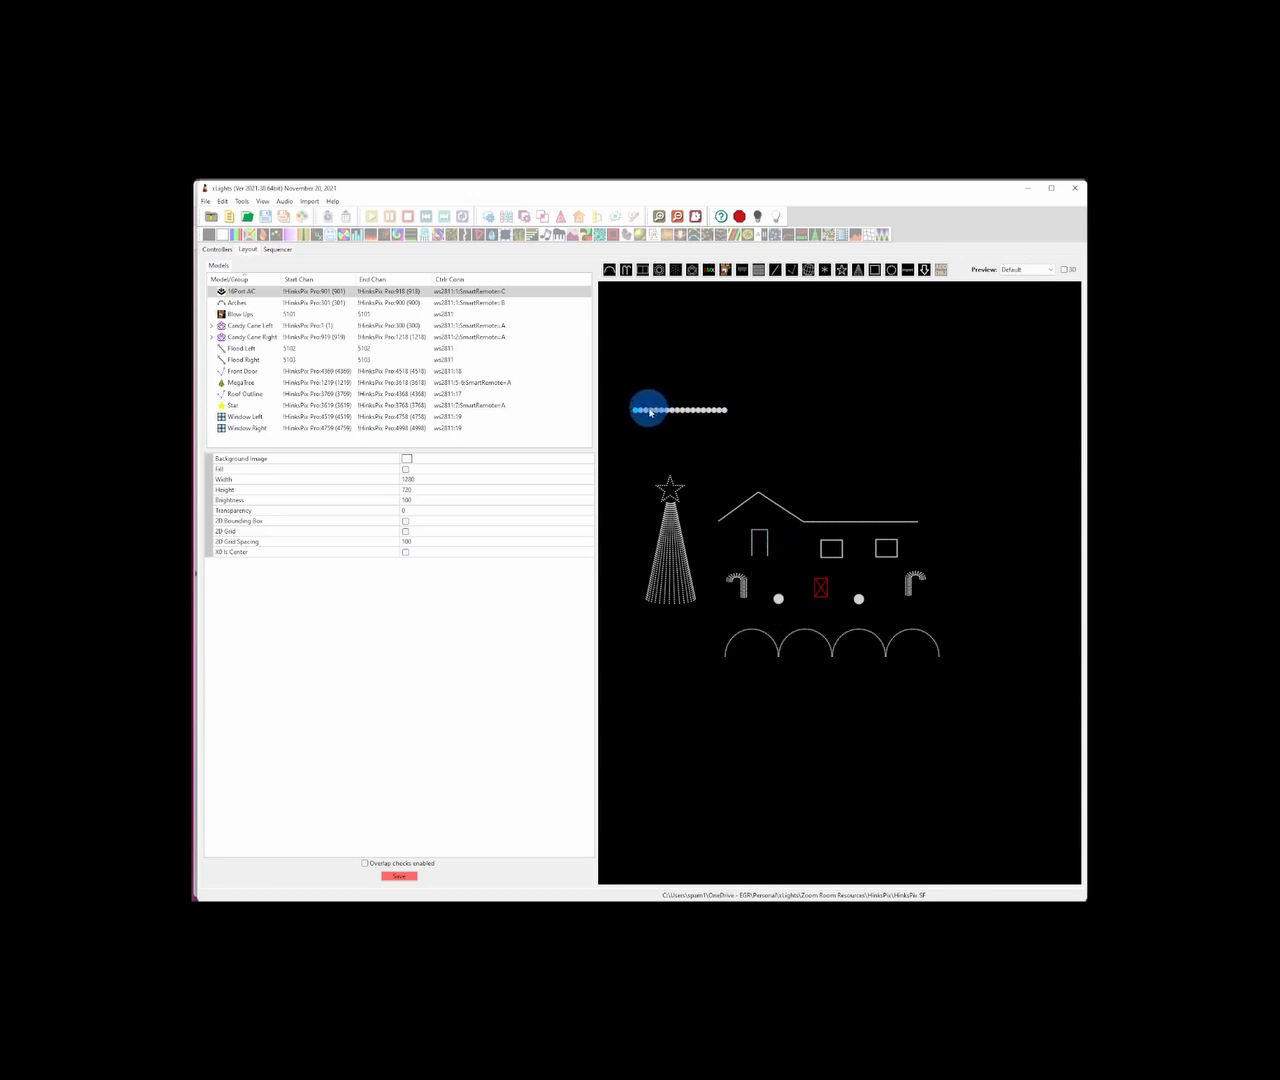
click(779, 600)
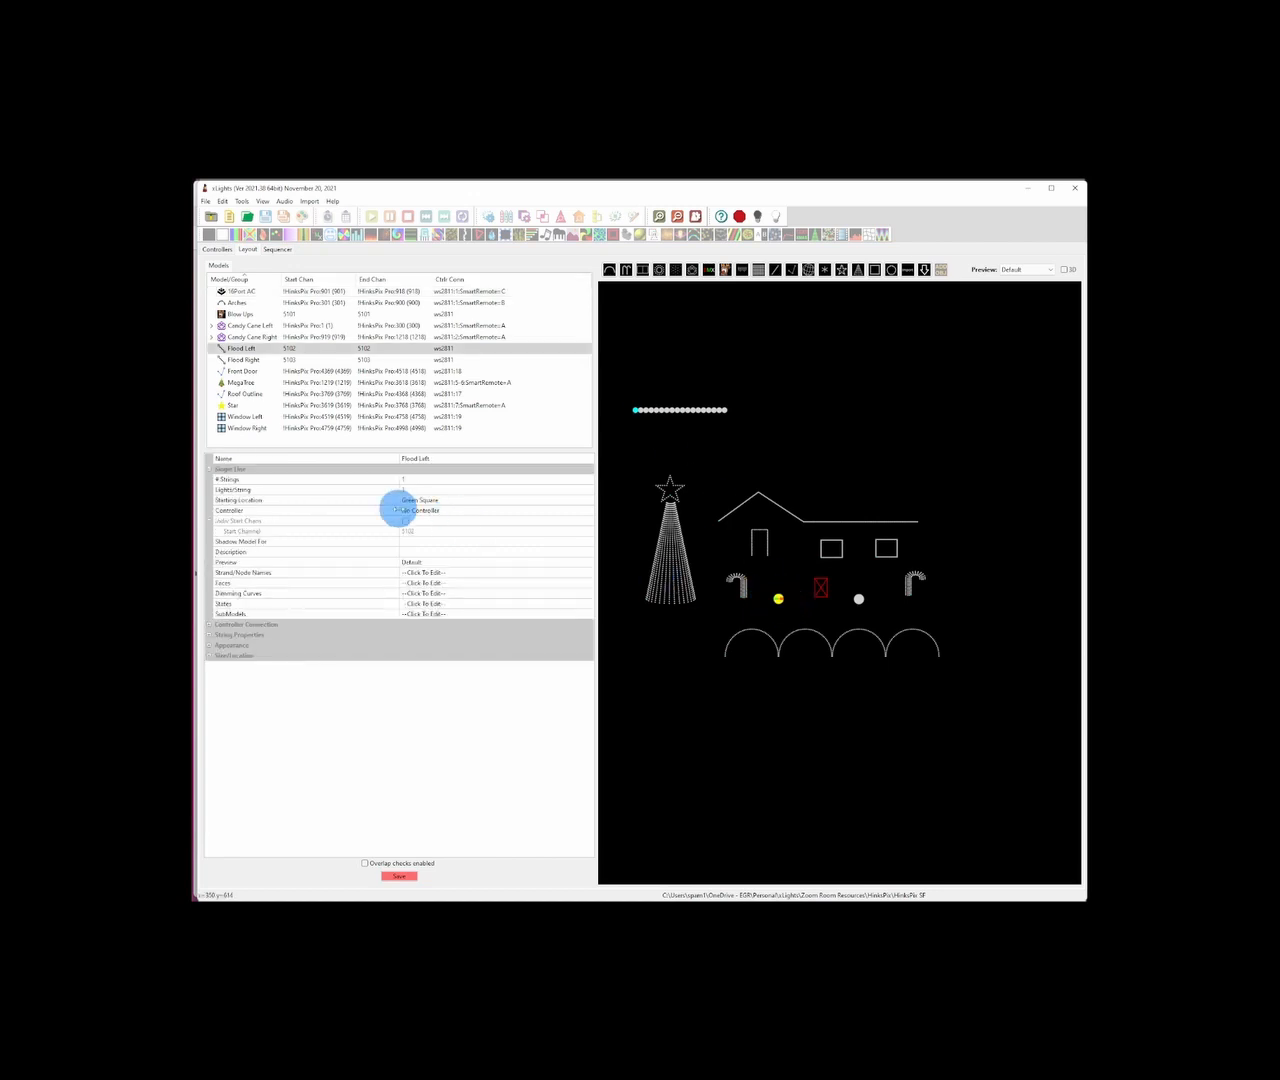
click(475, 513)
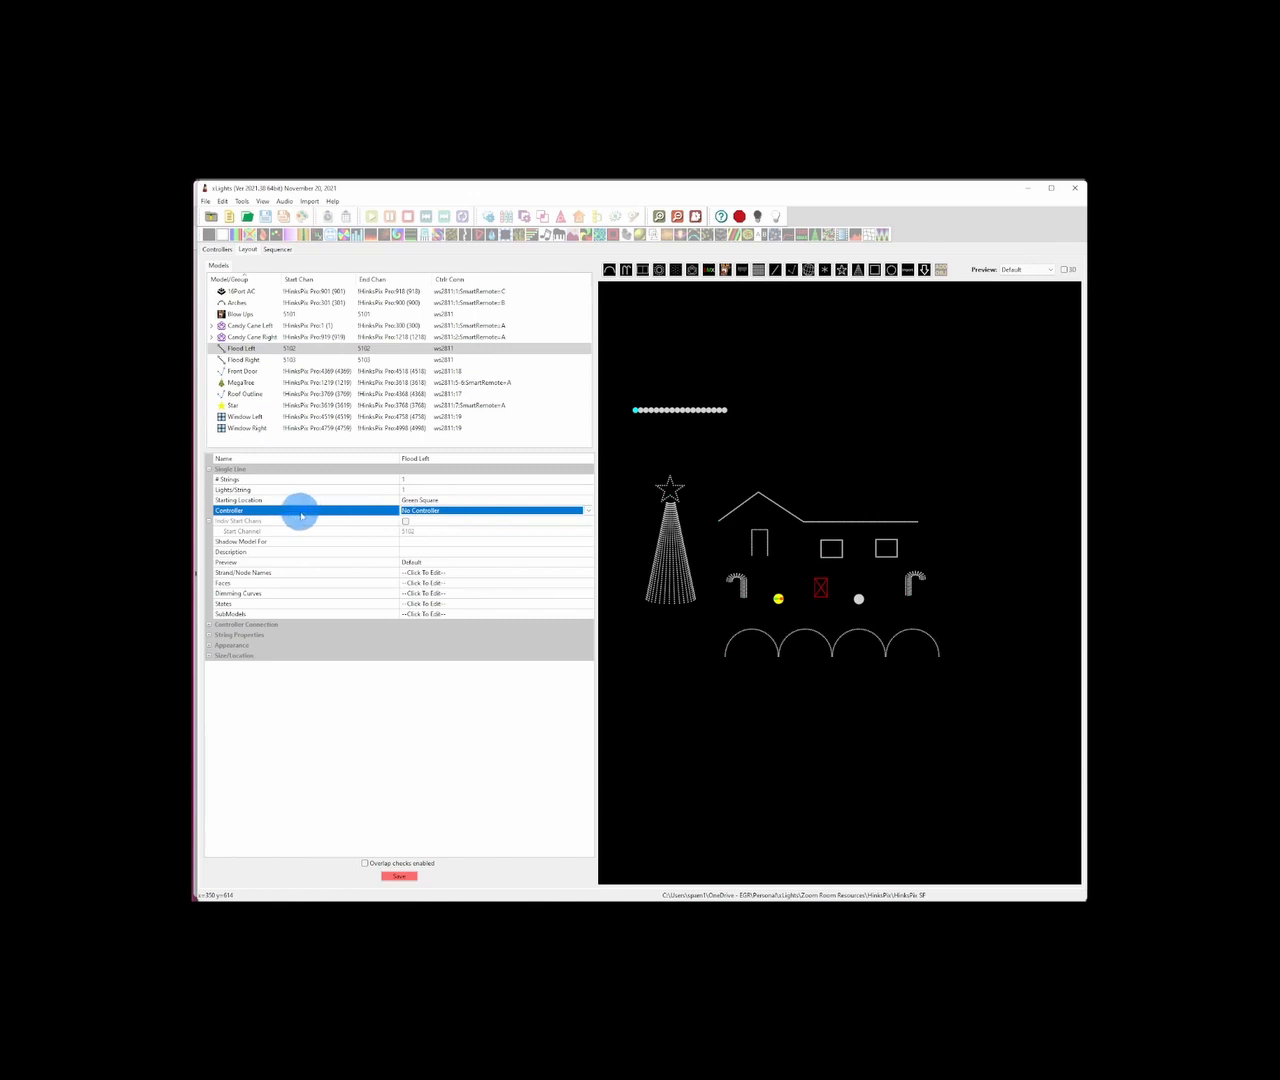
click(459, 513)
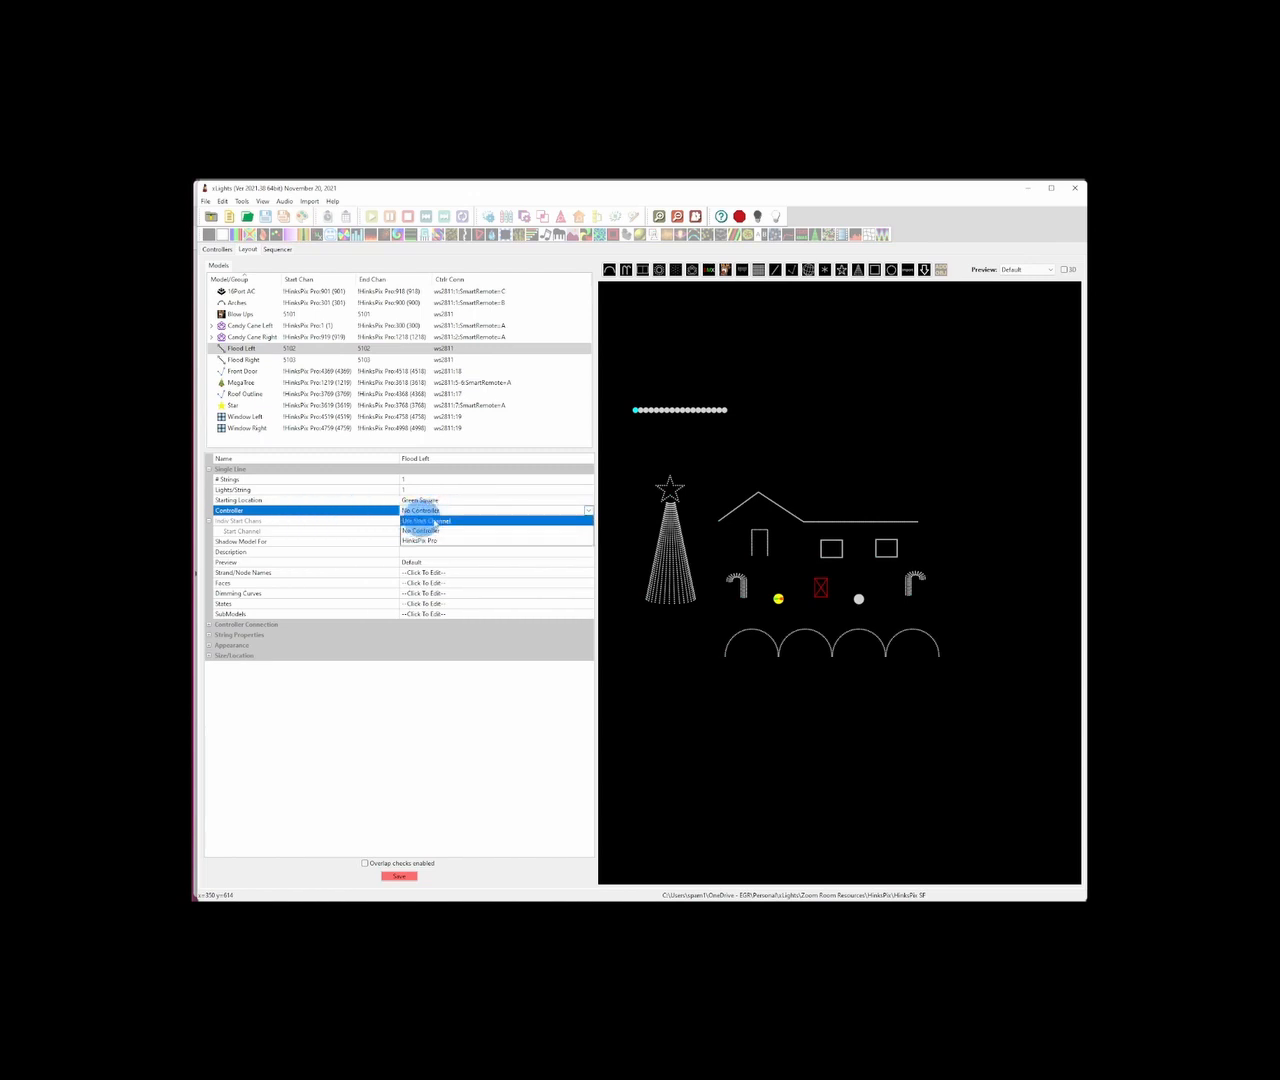
click(446, 521)
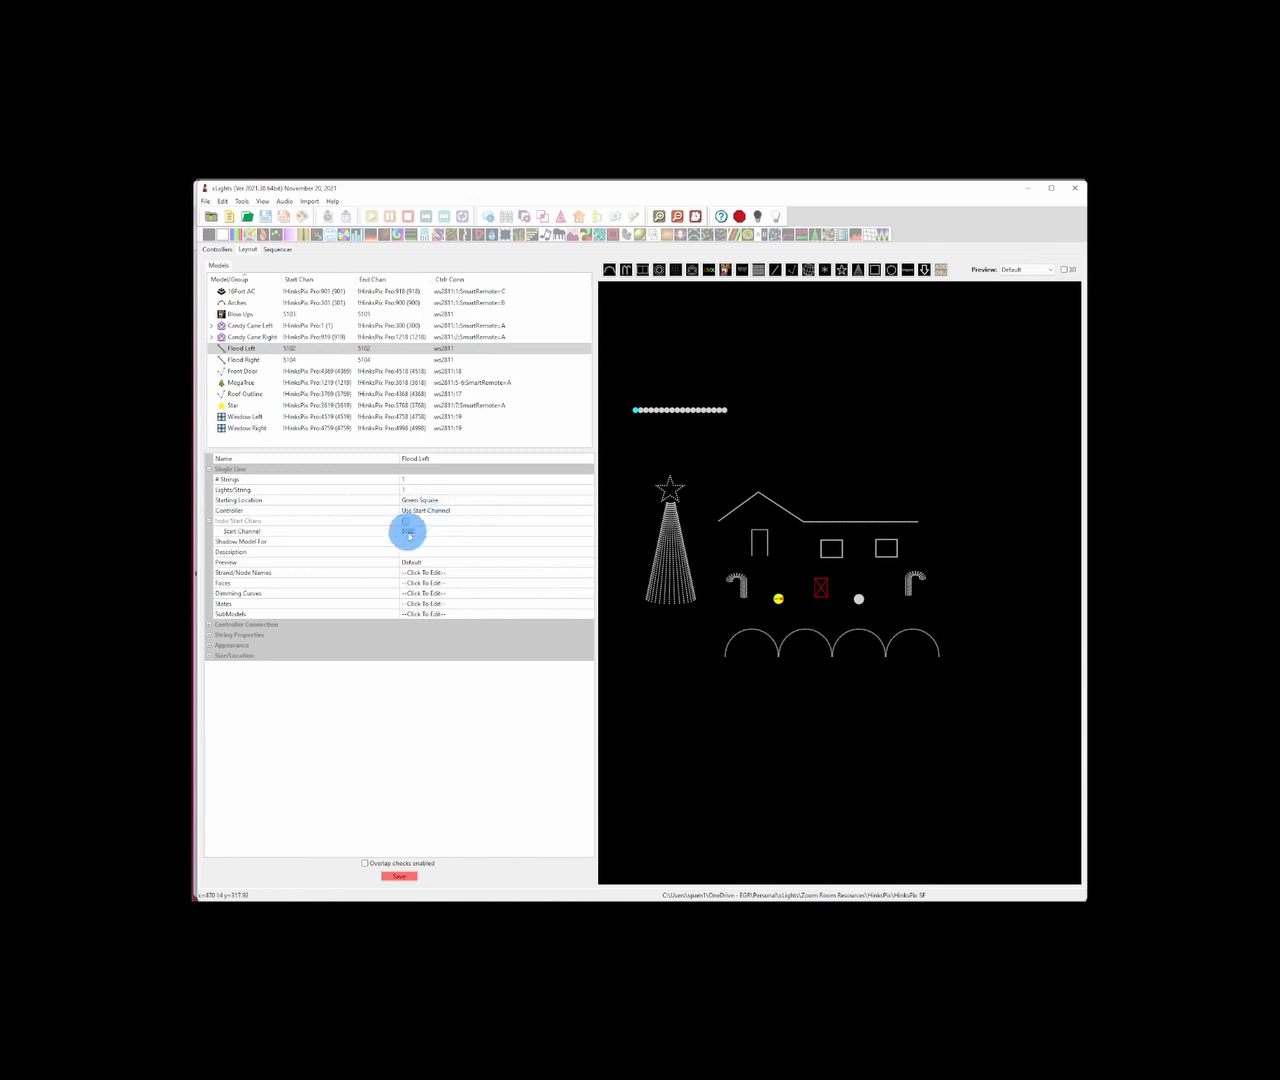
Set Flood Left's start channel to 3, offset from the start of the 16Port AC model.
click(450, 531)
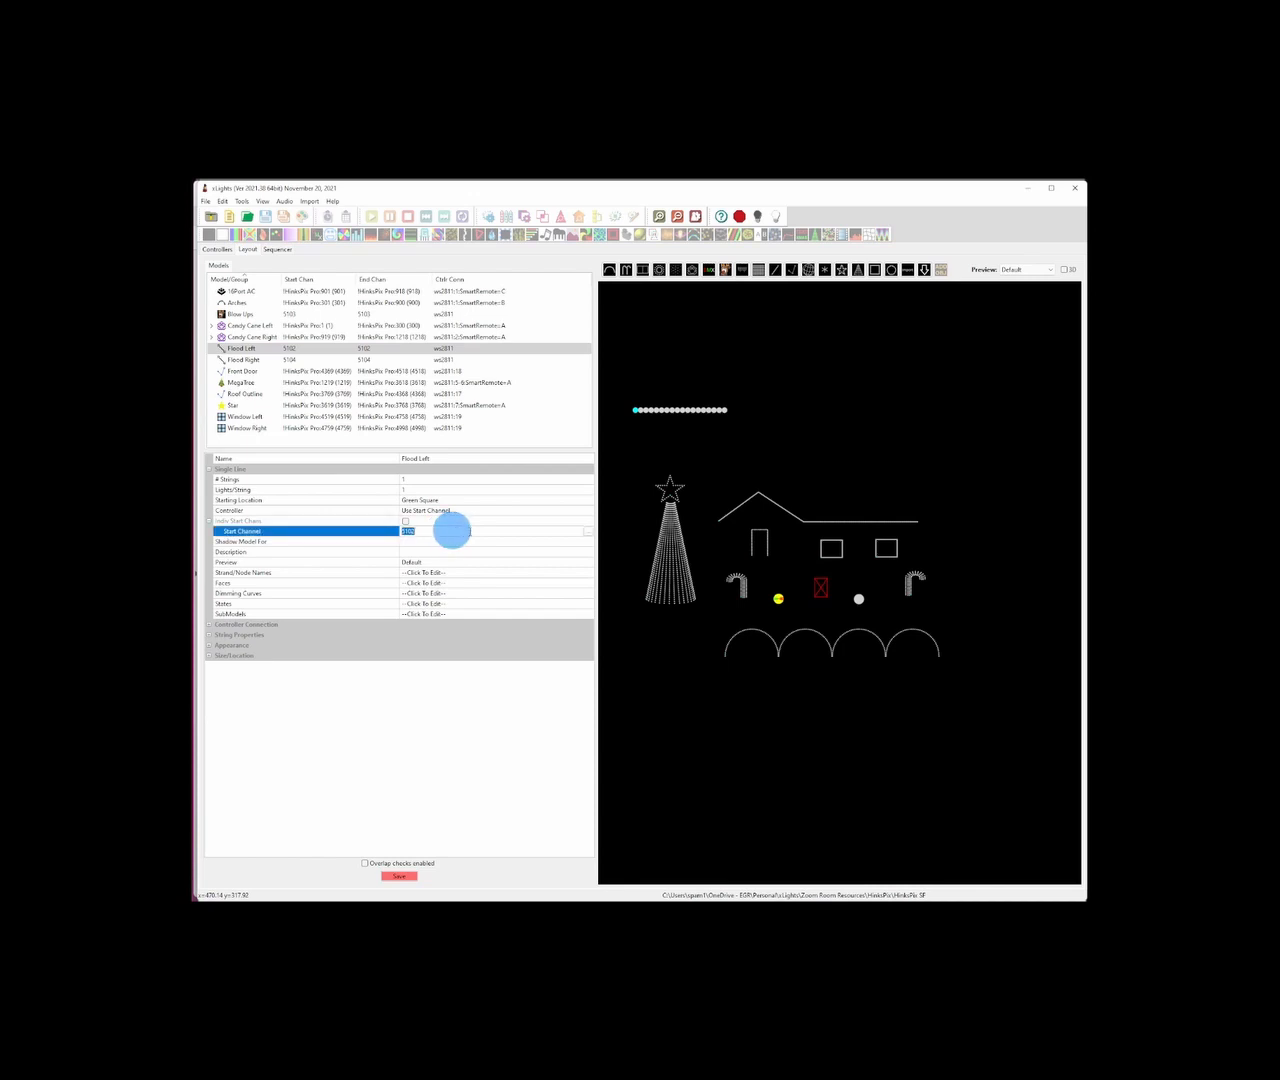
click(587, 531)
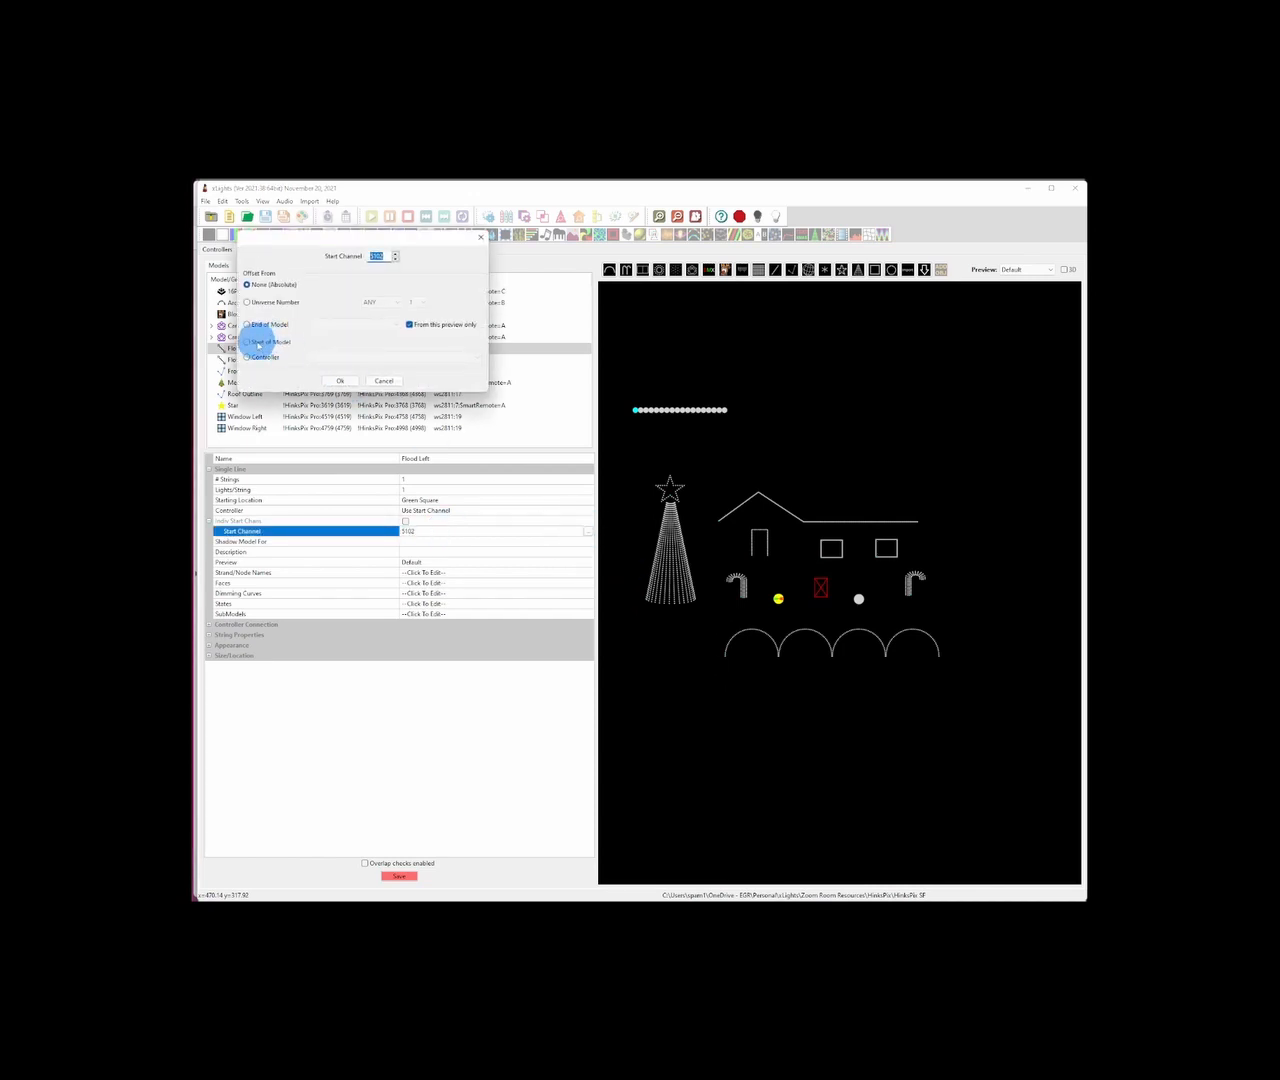
click(258, 342)
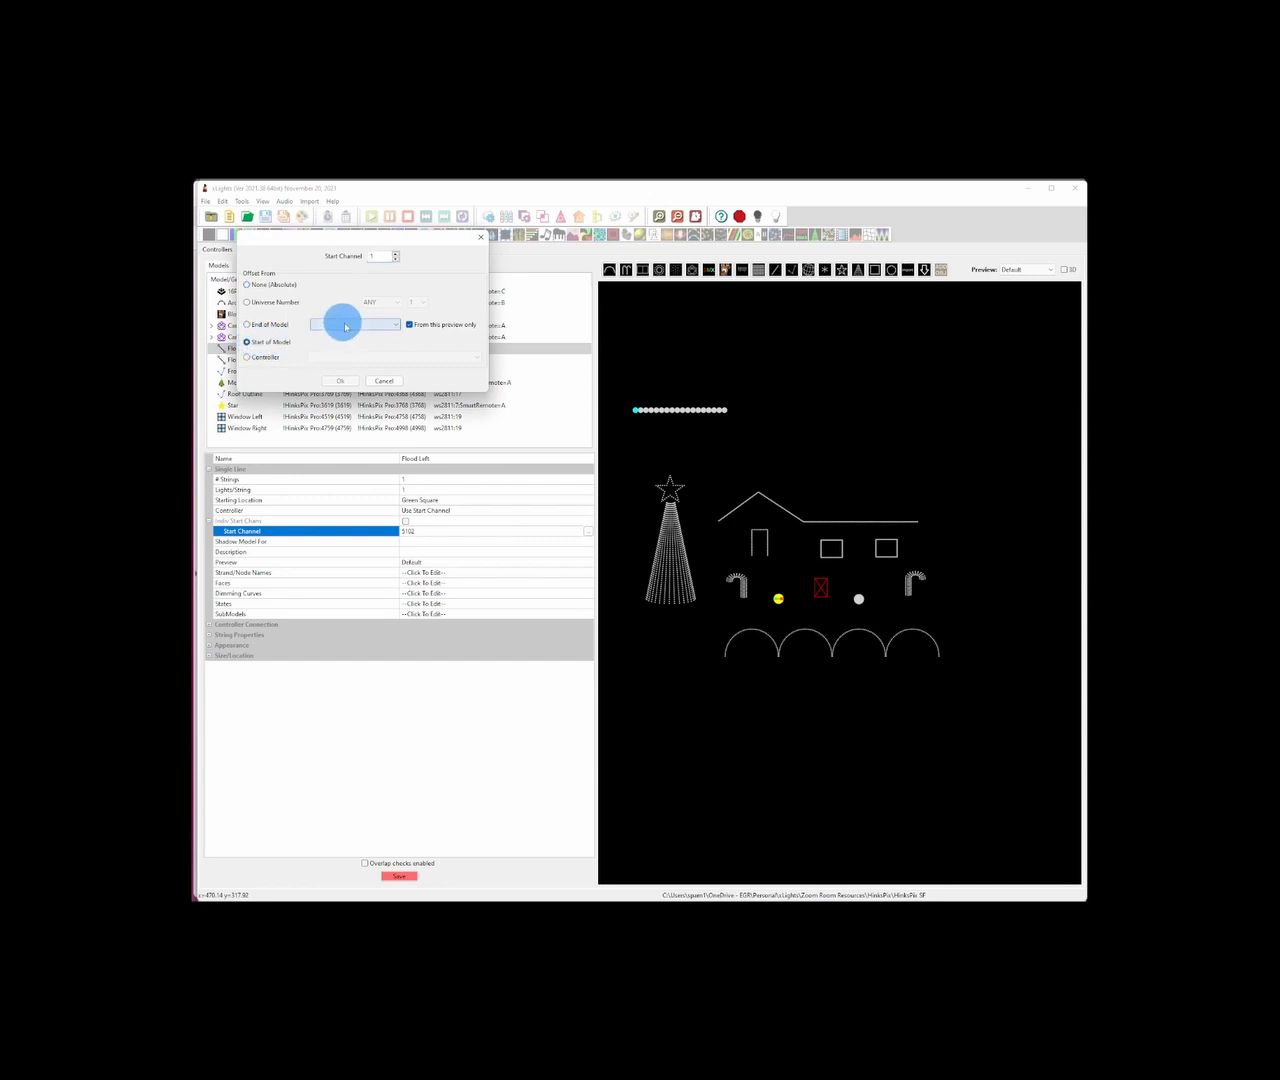
click(346, 326)
click(330, 334)
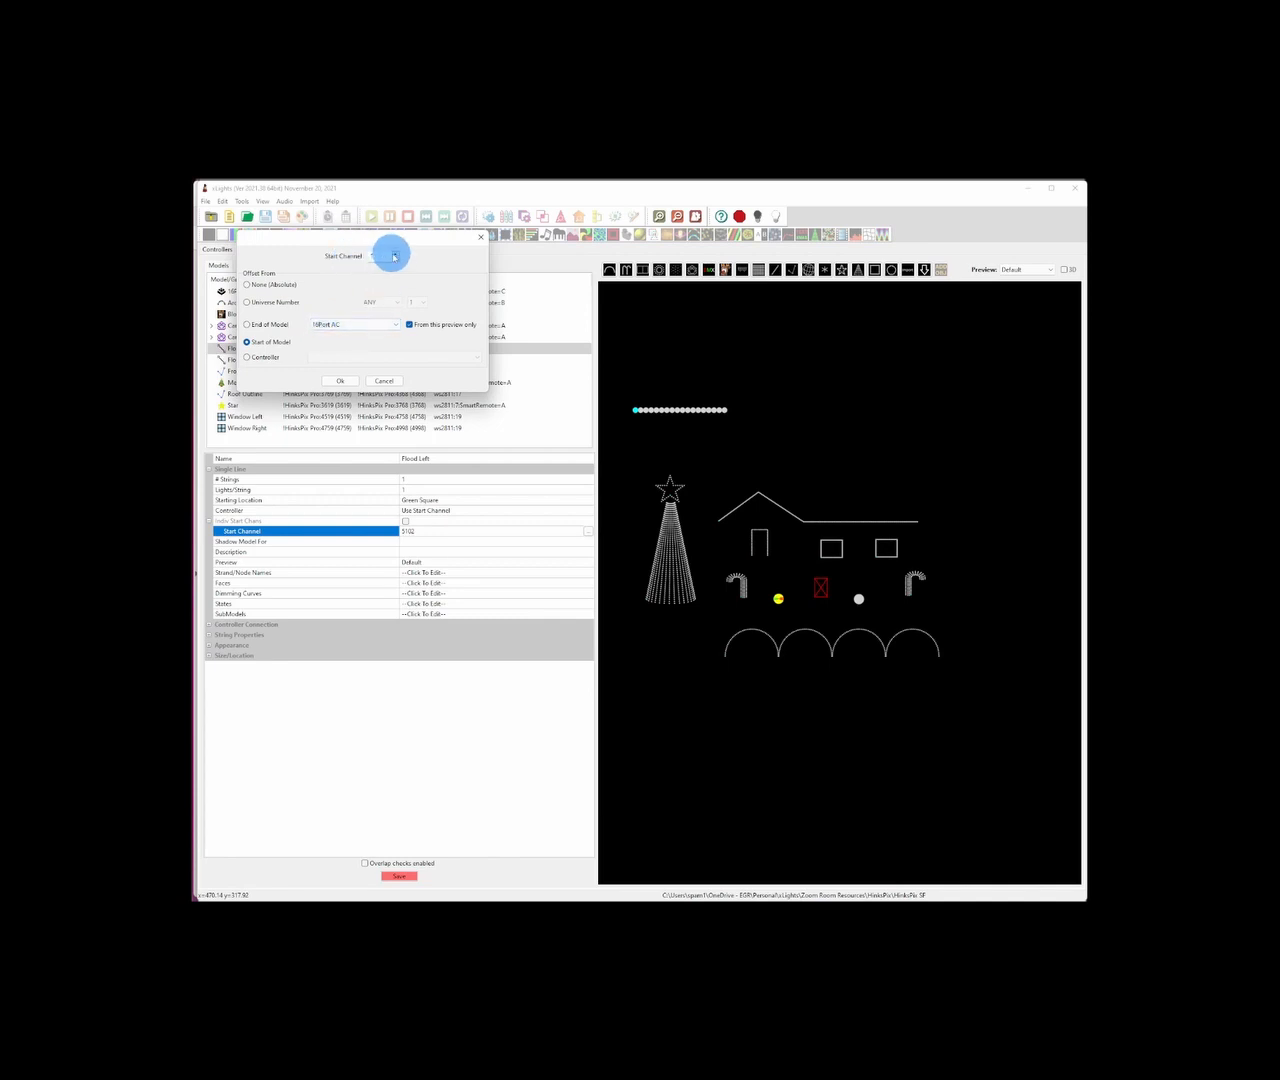
click(372, 256)
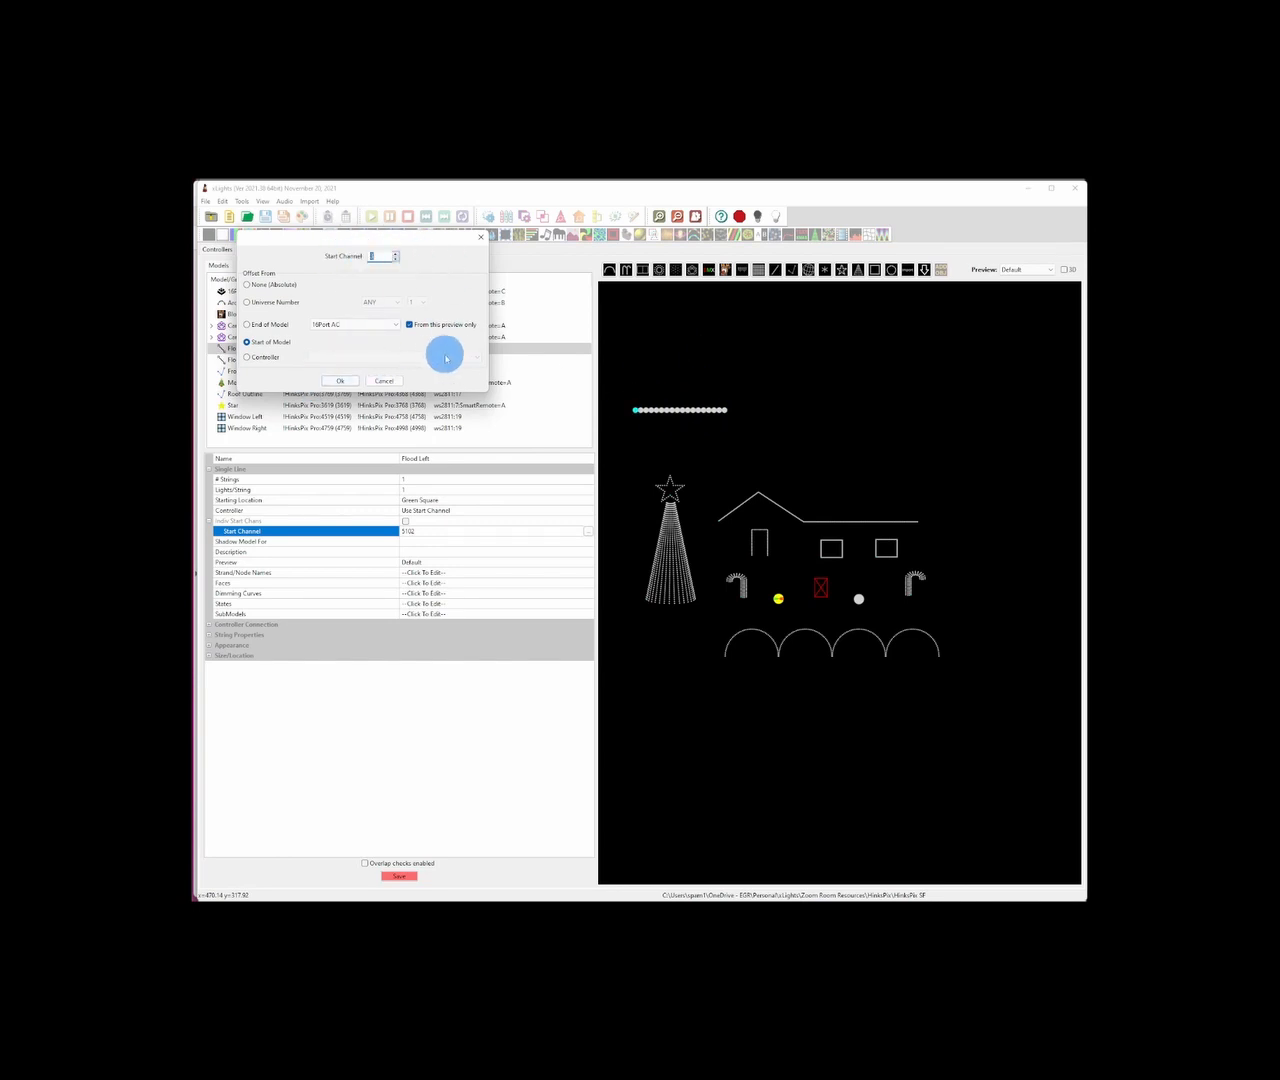
click(341, 380)
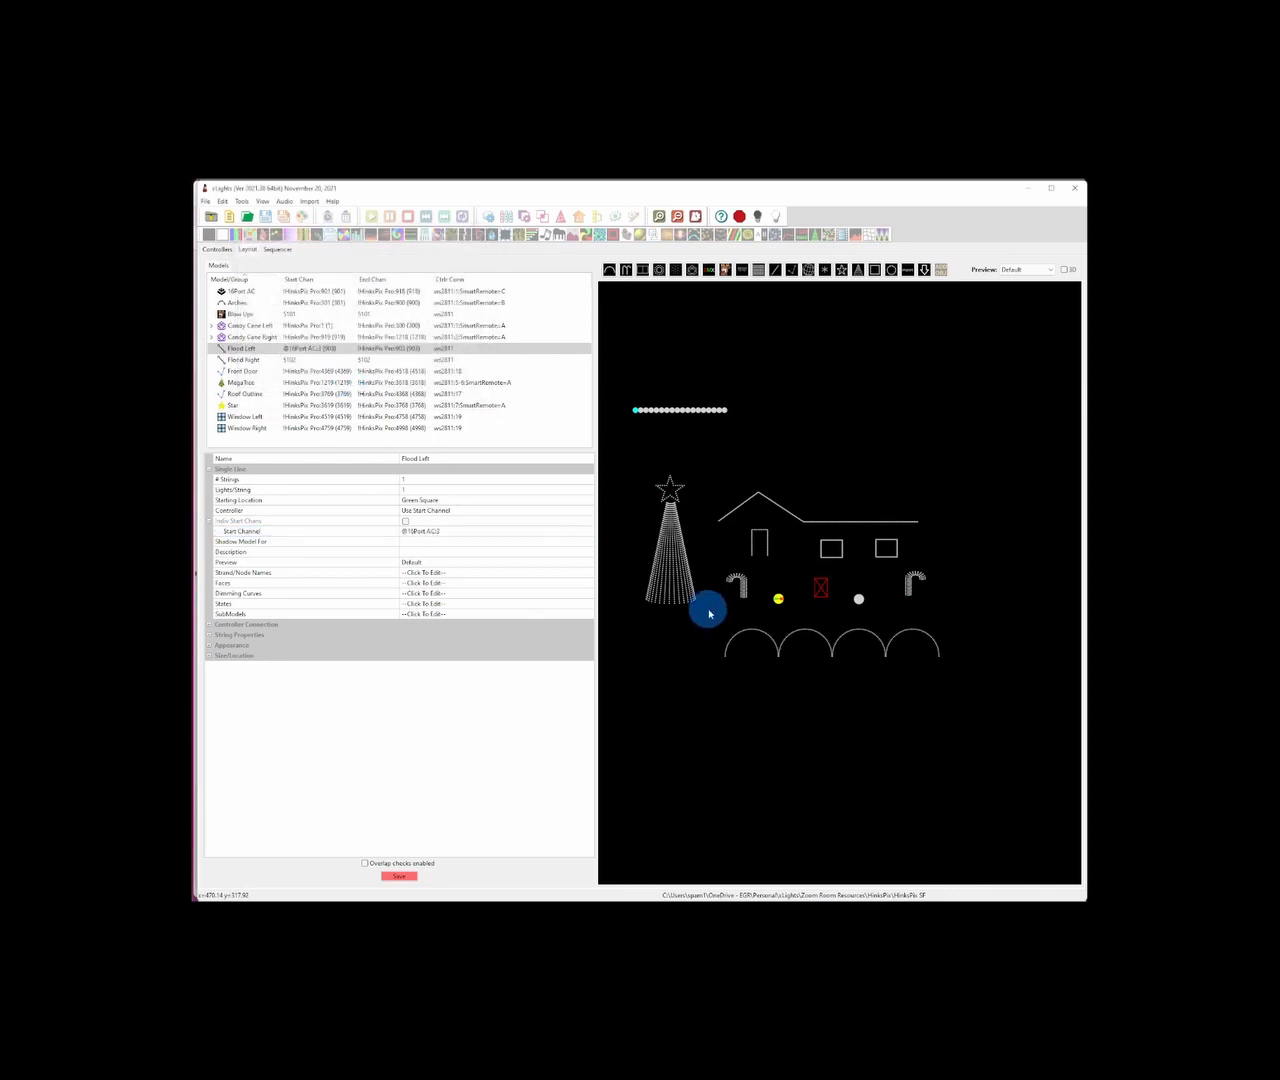
Set the Flood Right model's controller to Use Start Channel.
click(858, 601)
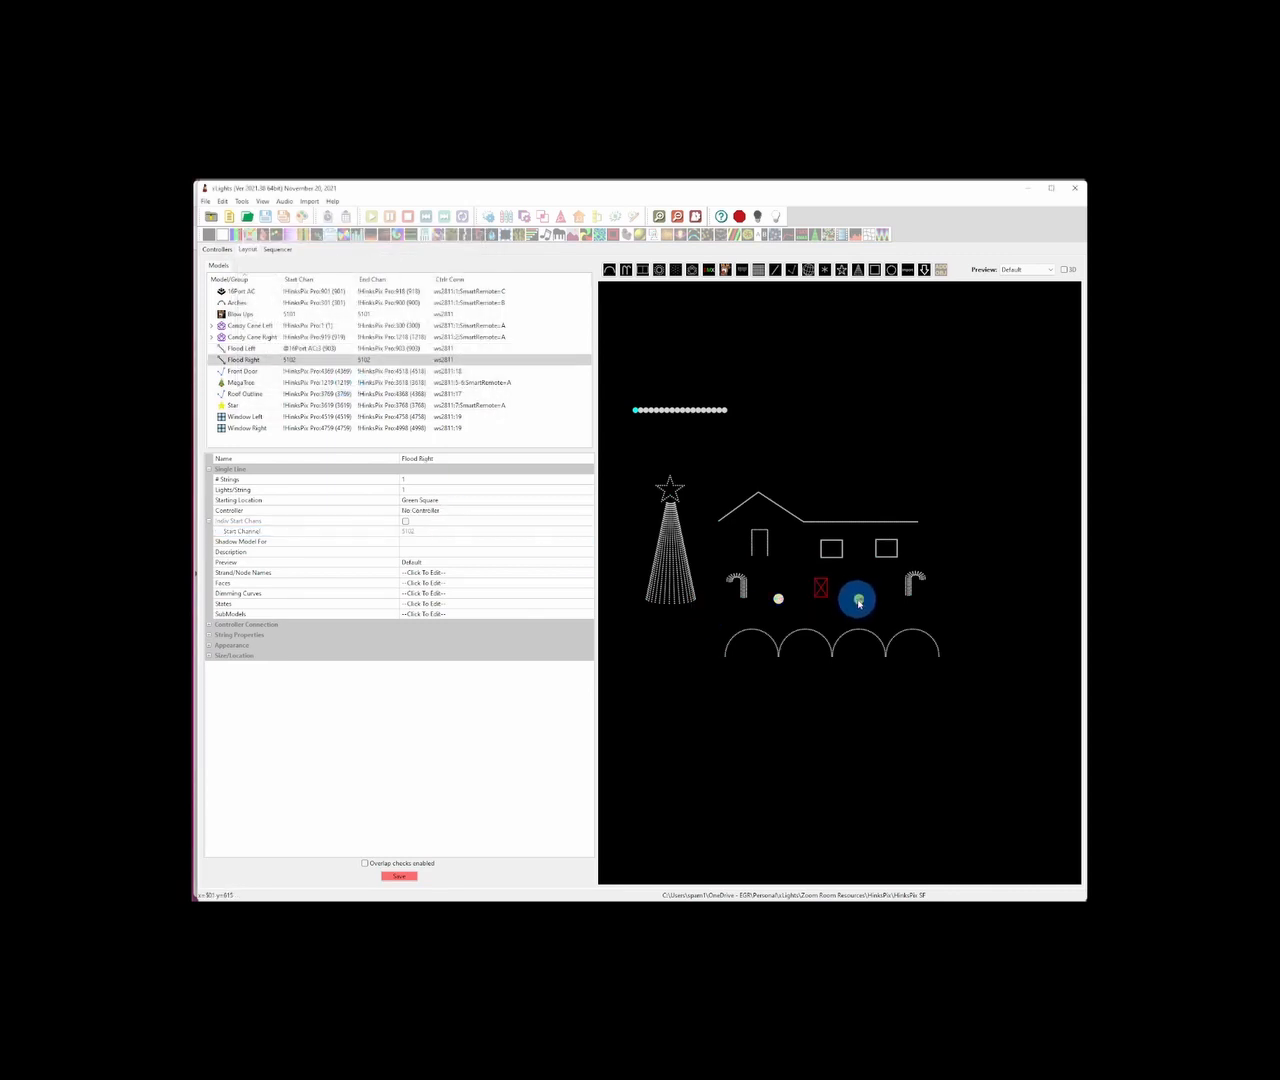
click(481, 512)
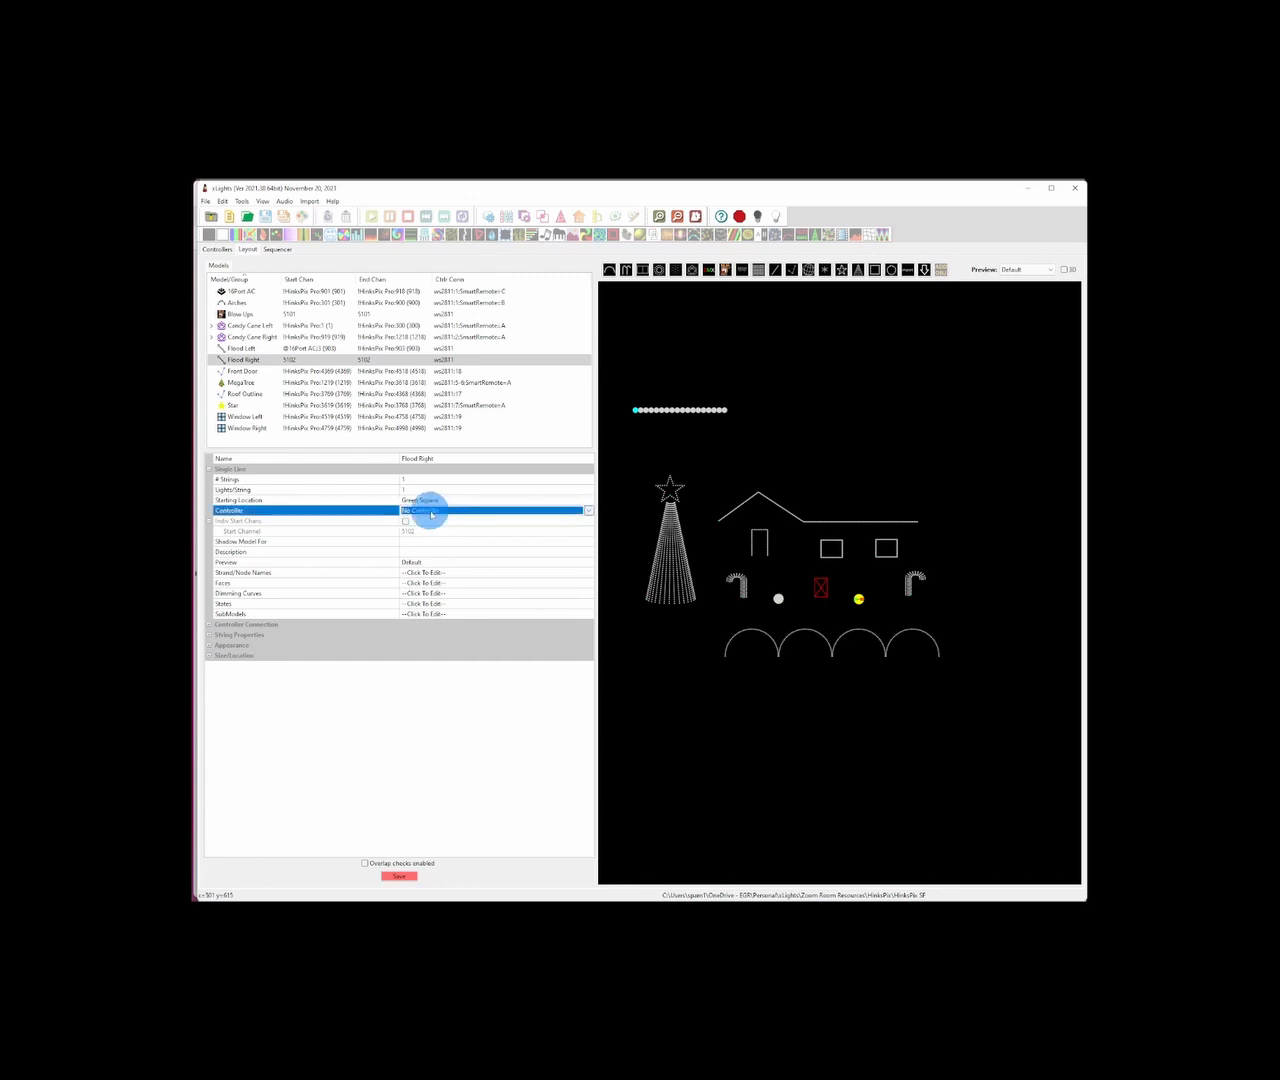
click(494, 510)
click(428, 521)
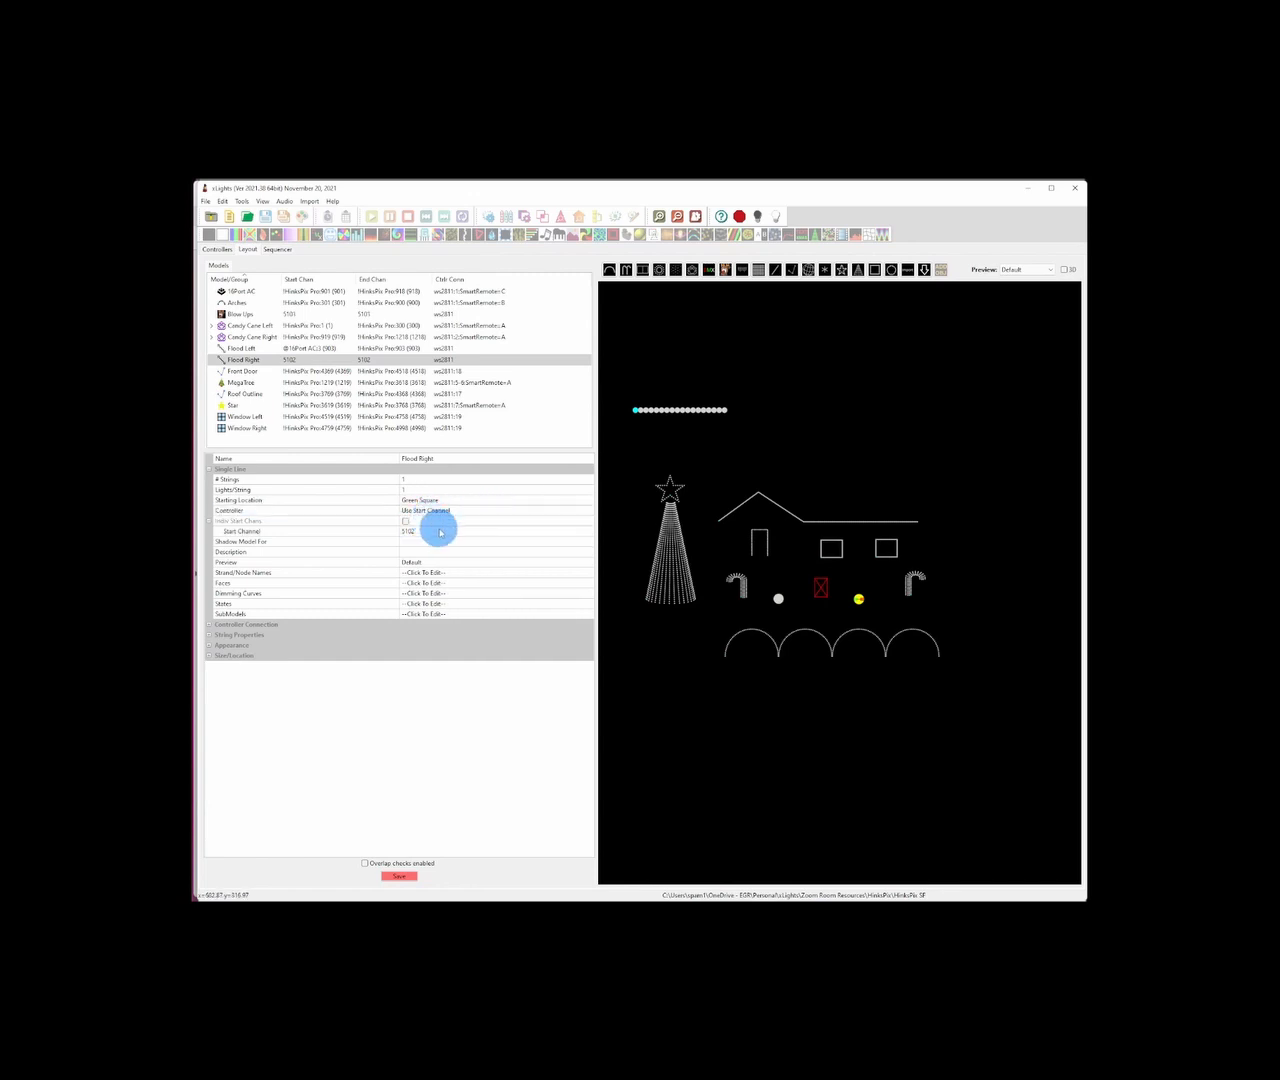
Set Flood Right's start channel to 4, offset from the start of the 16Port AC model.
click(440, 531)
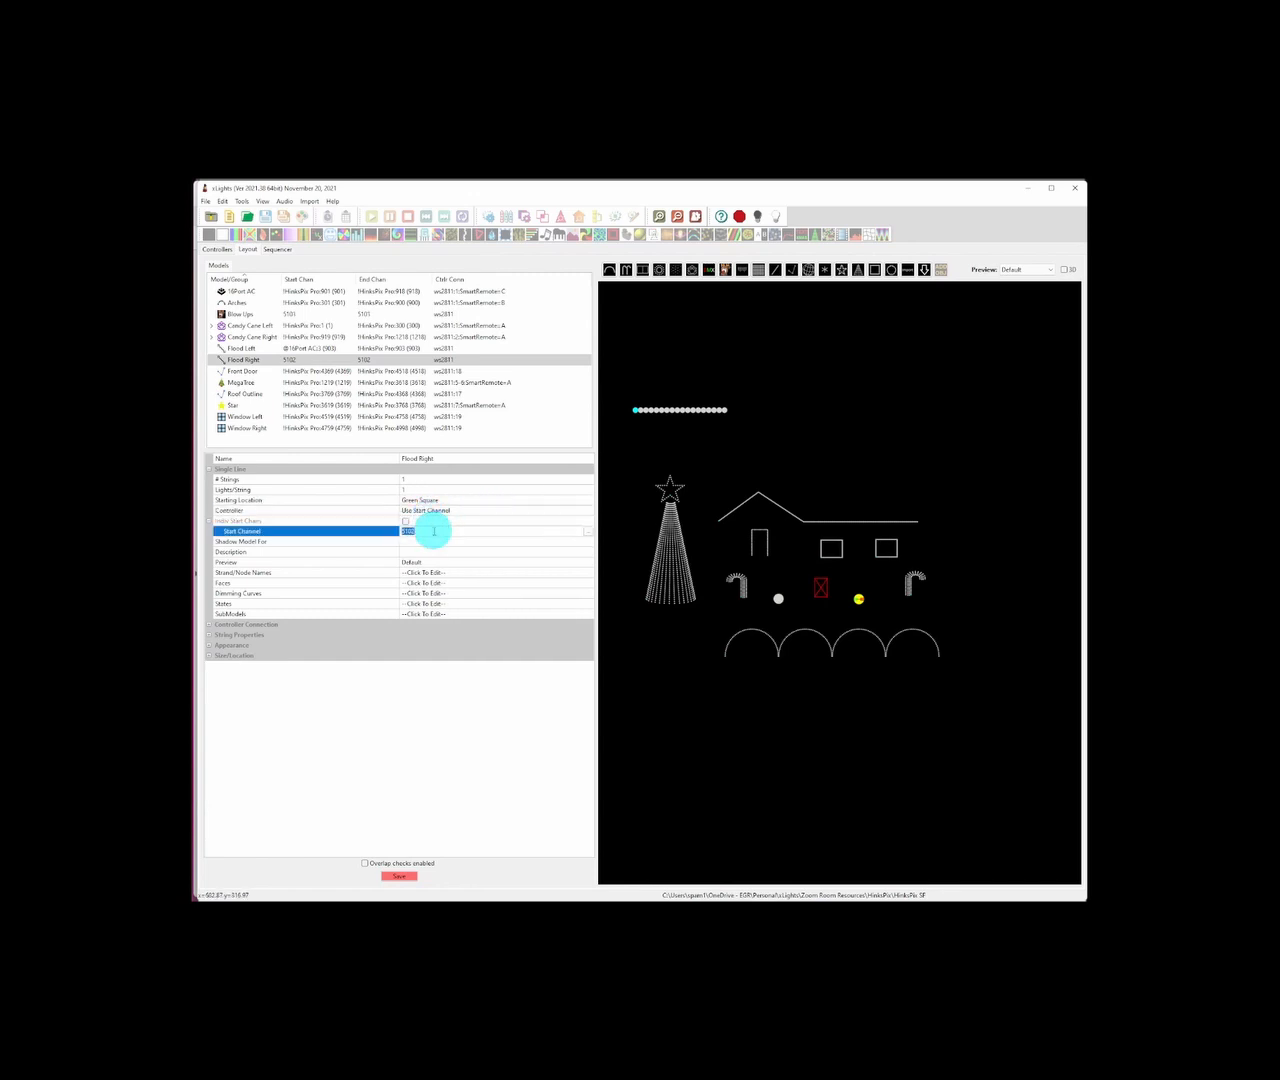
click(587, 531)
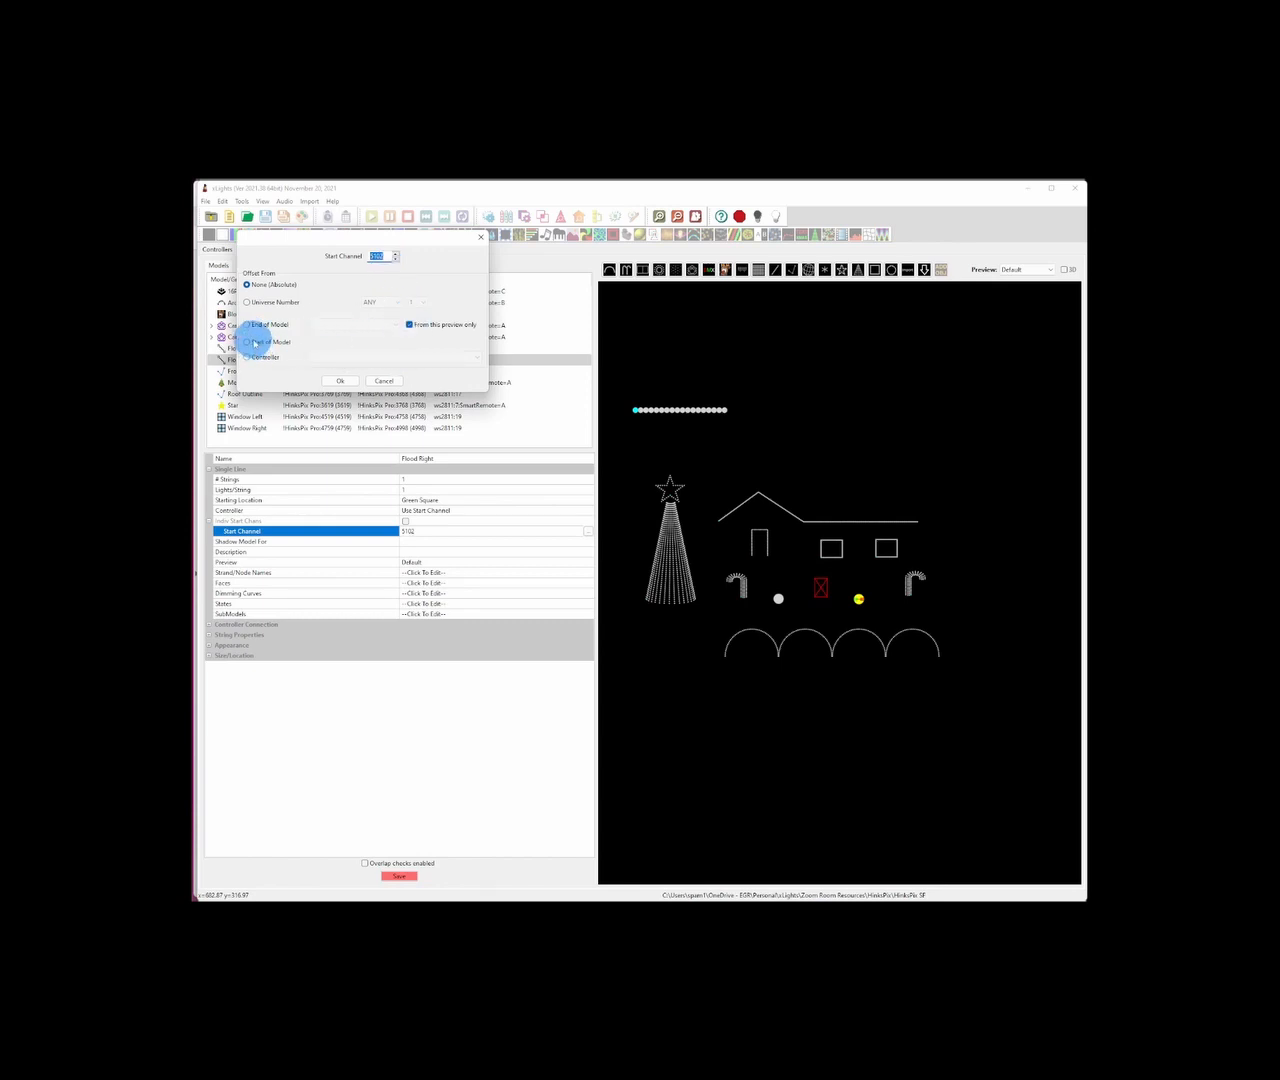
click(254, 342)
click(394, 326)
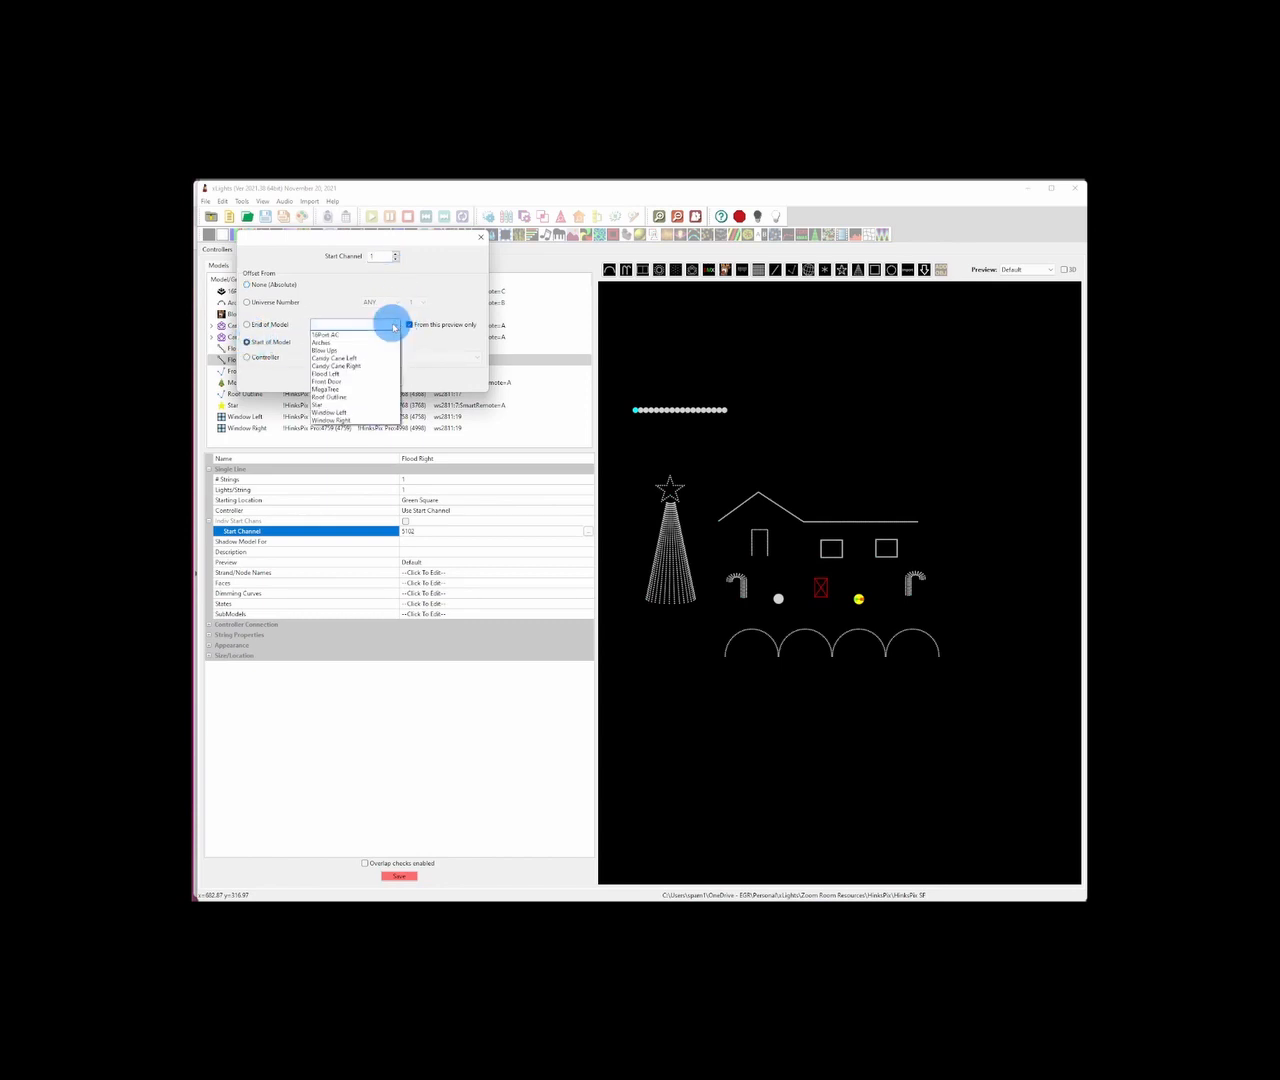
click(345, 335)
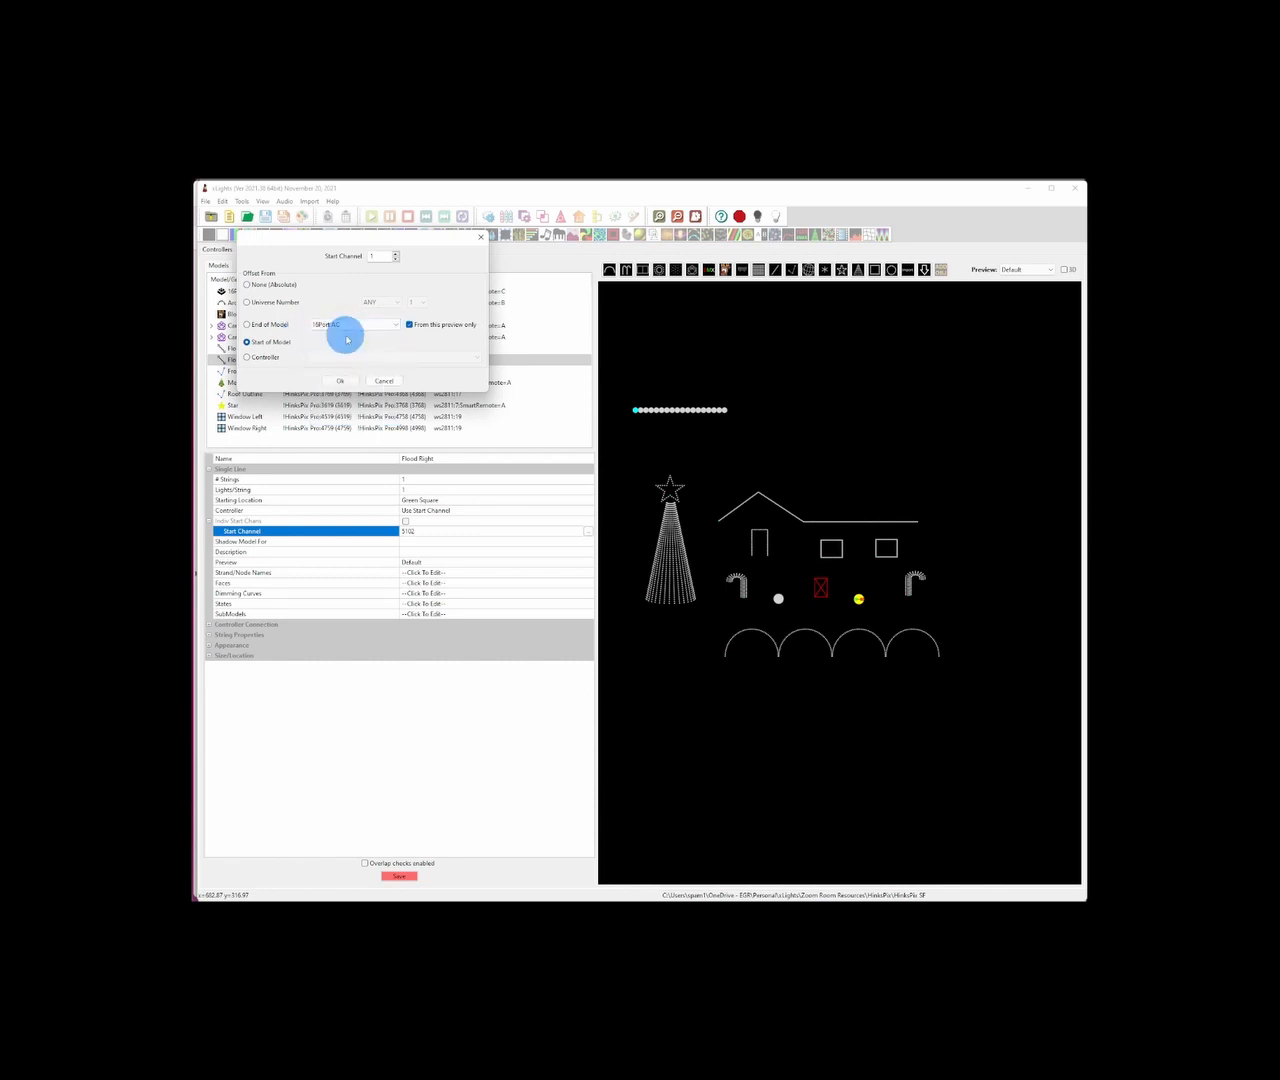
click(396, 254)
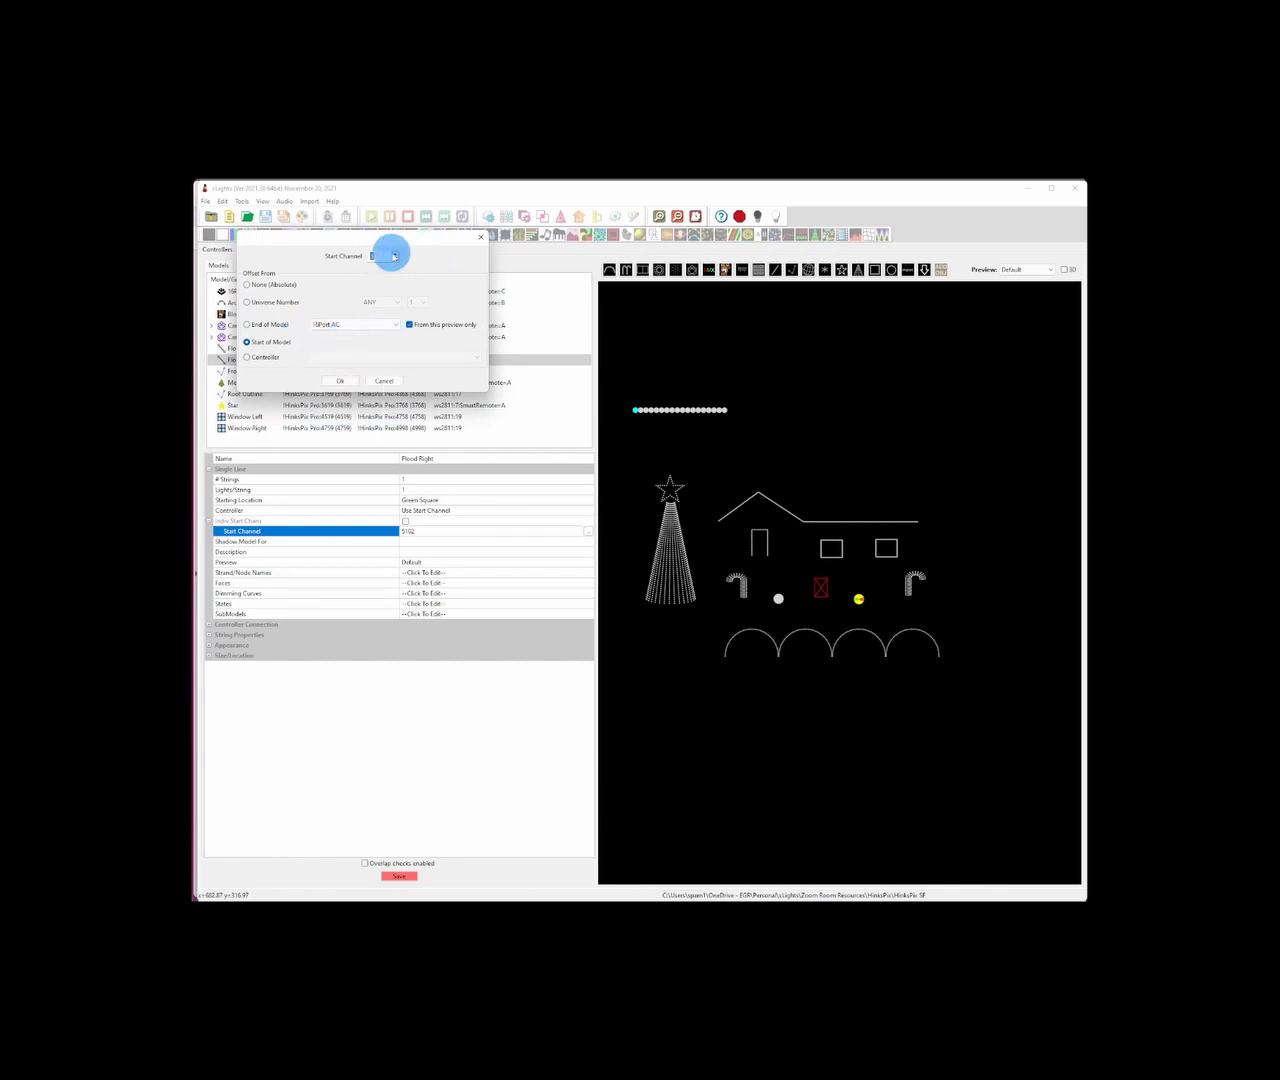
click(396, 254)
click(396, 254)
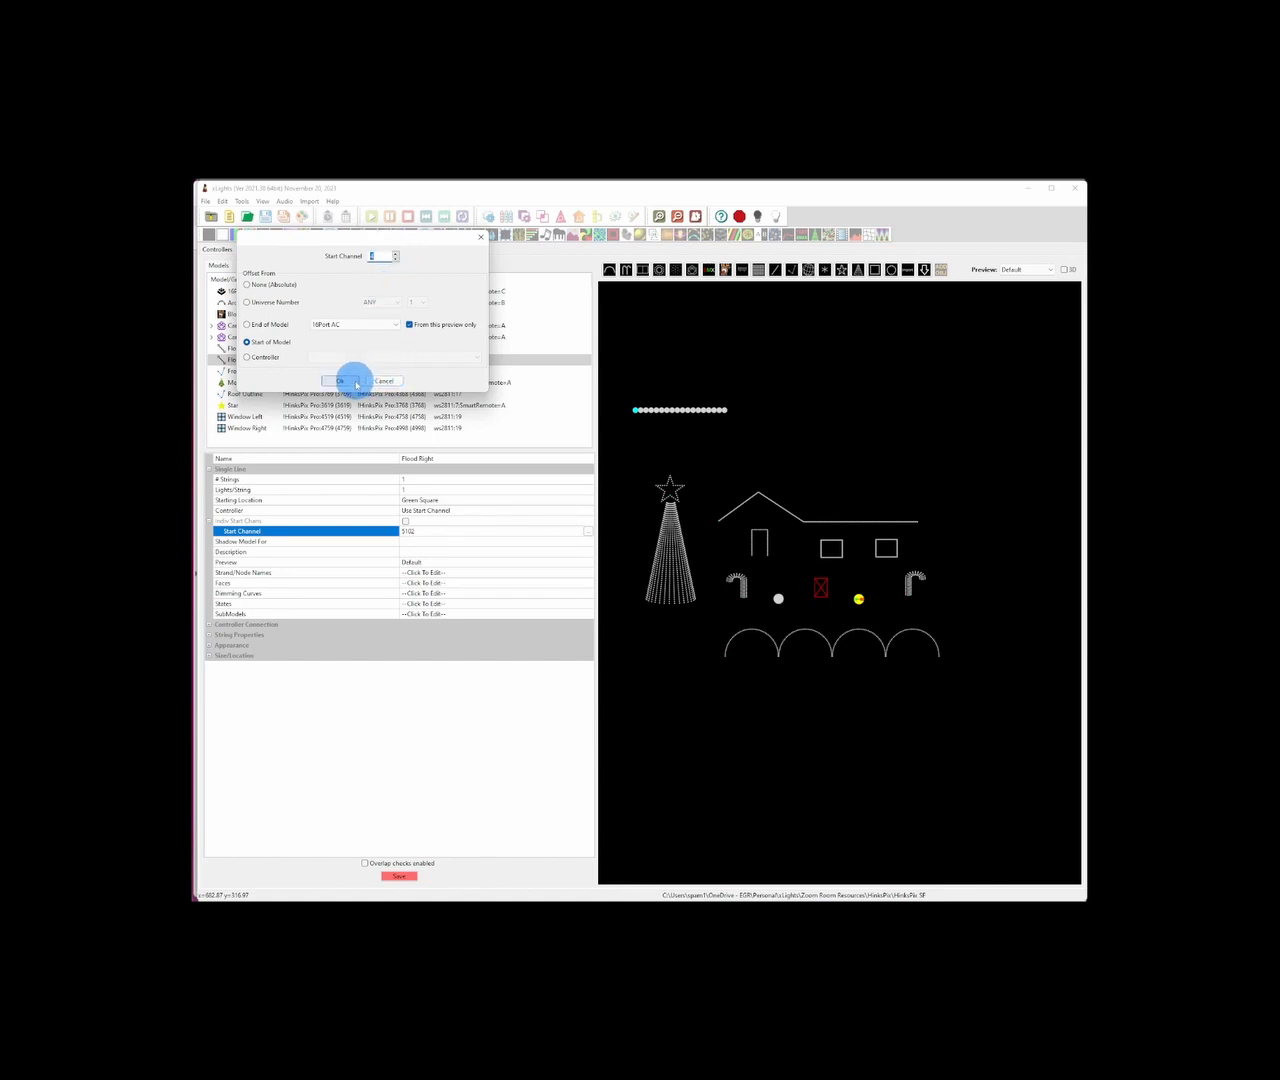
click(356, 384)
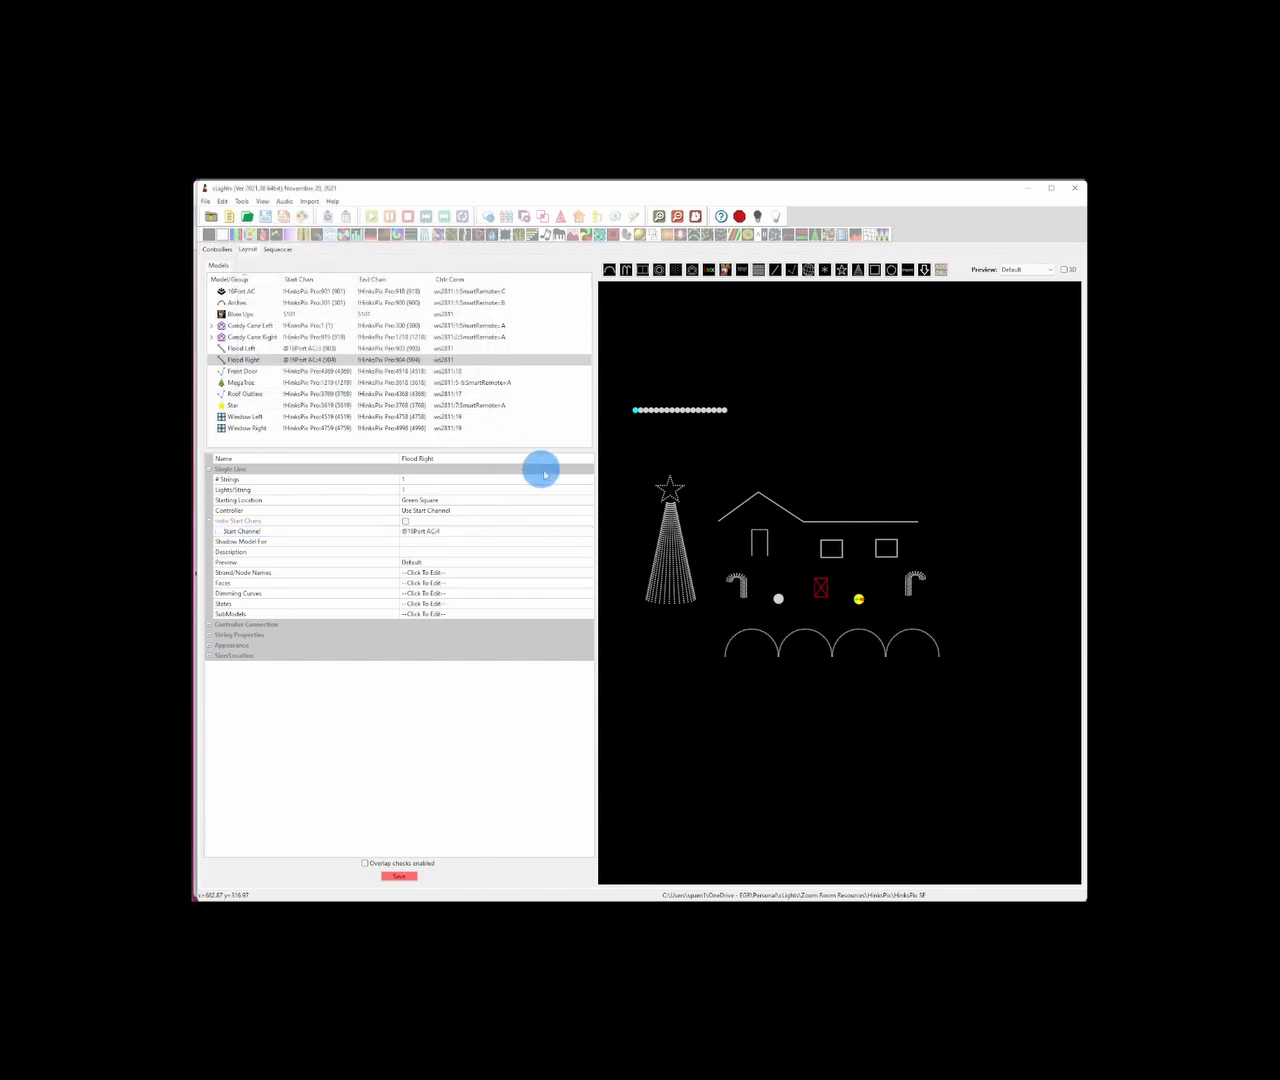
Set the Blow Ups model's controller to Use Start Channel.
click(822, 591)
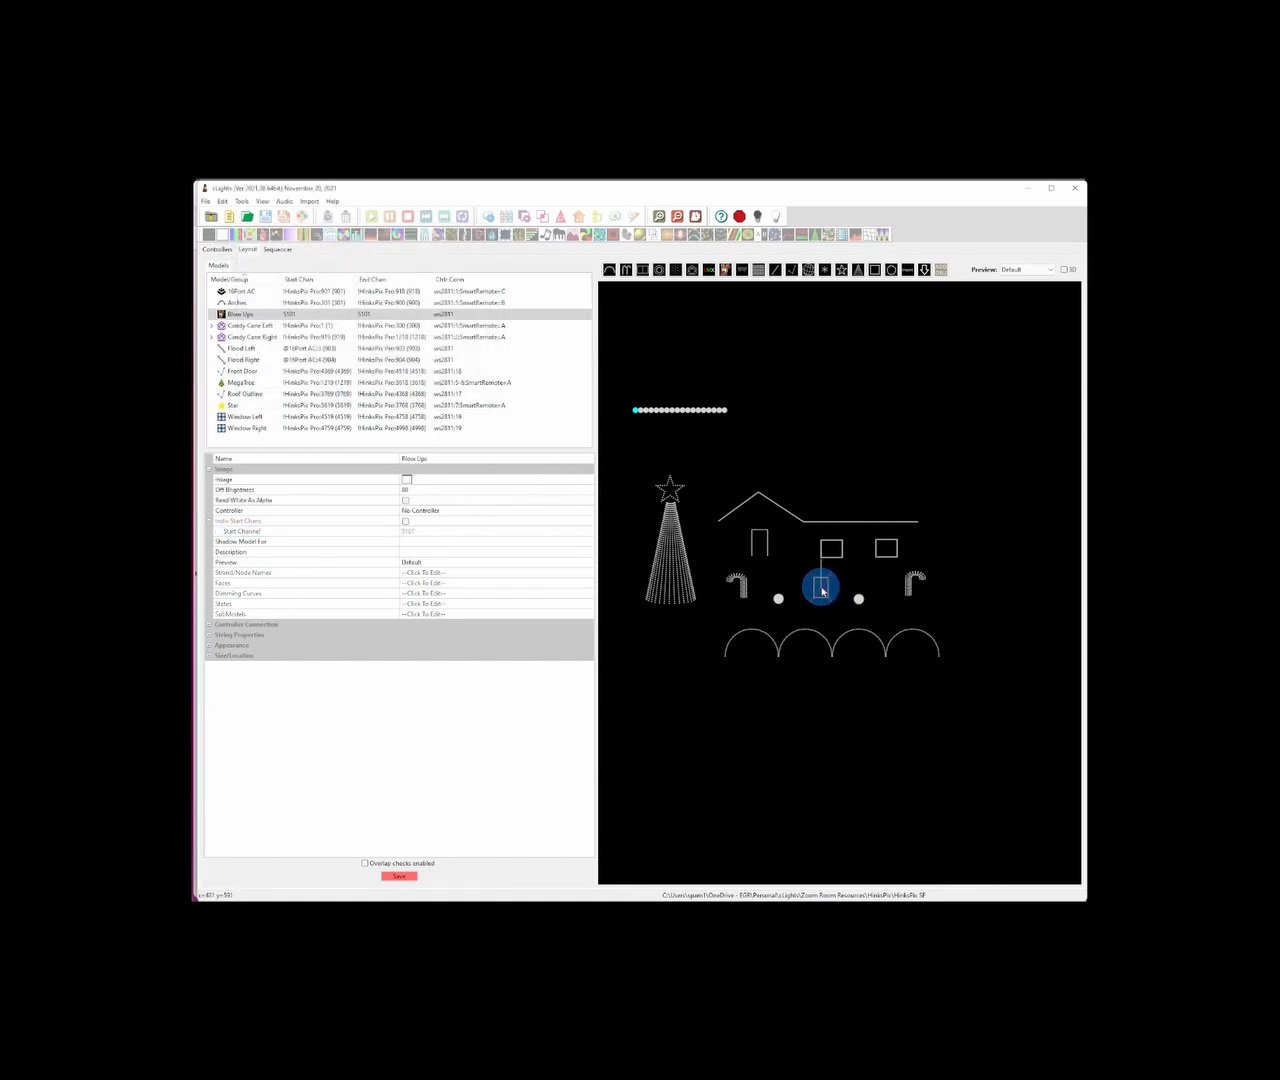
click(458, 512)
click(461, 514)
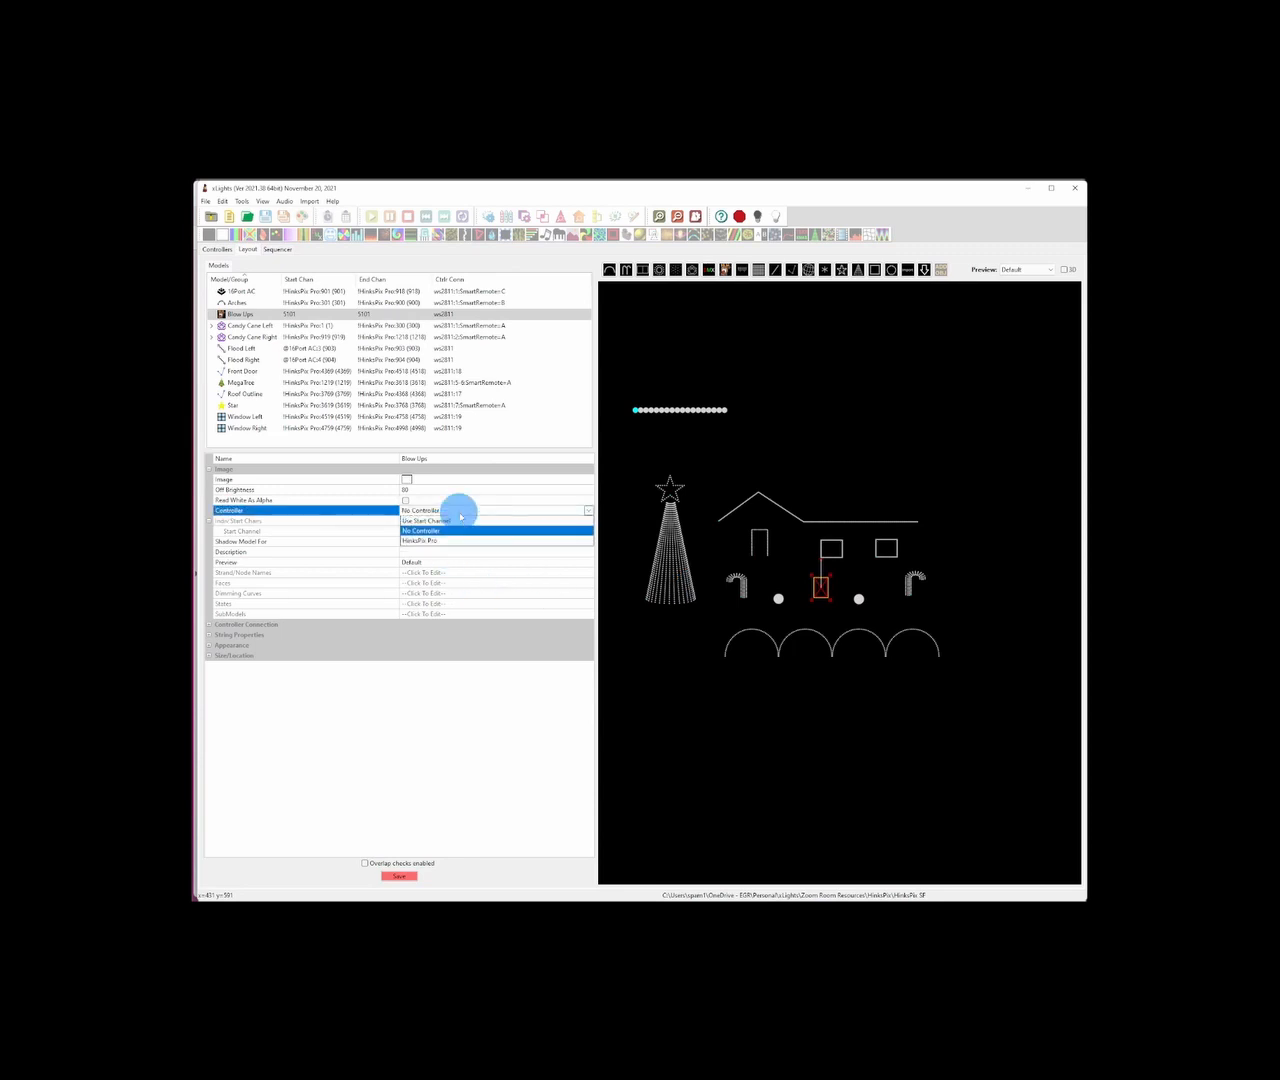
click(430, 520)
Set Blow Ups' start channel to 5, offset from the start of the 16Port AC model.
click(437, 531)
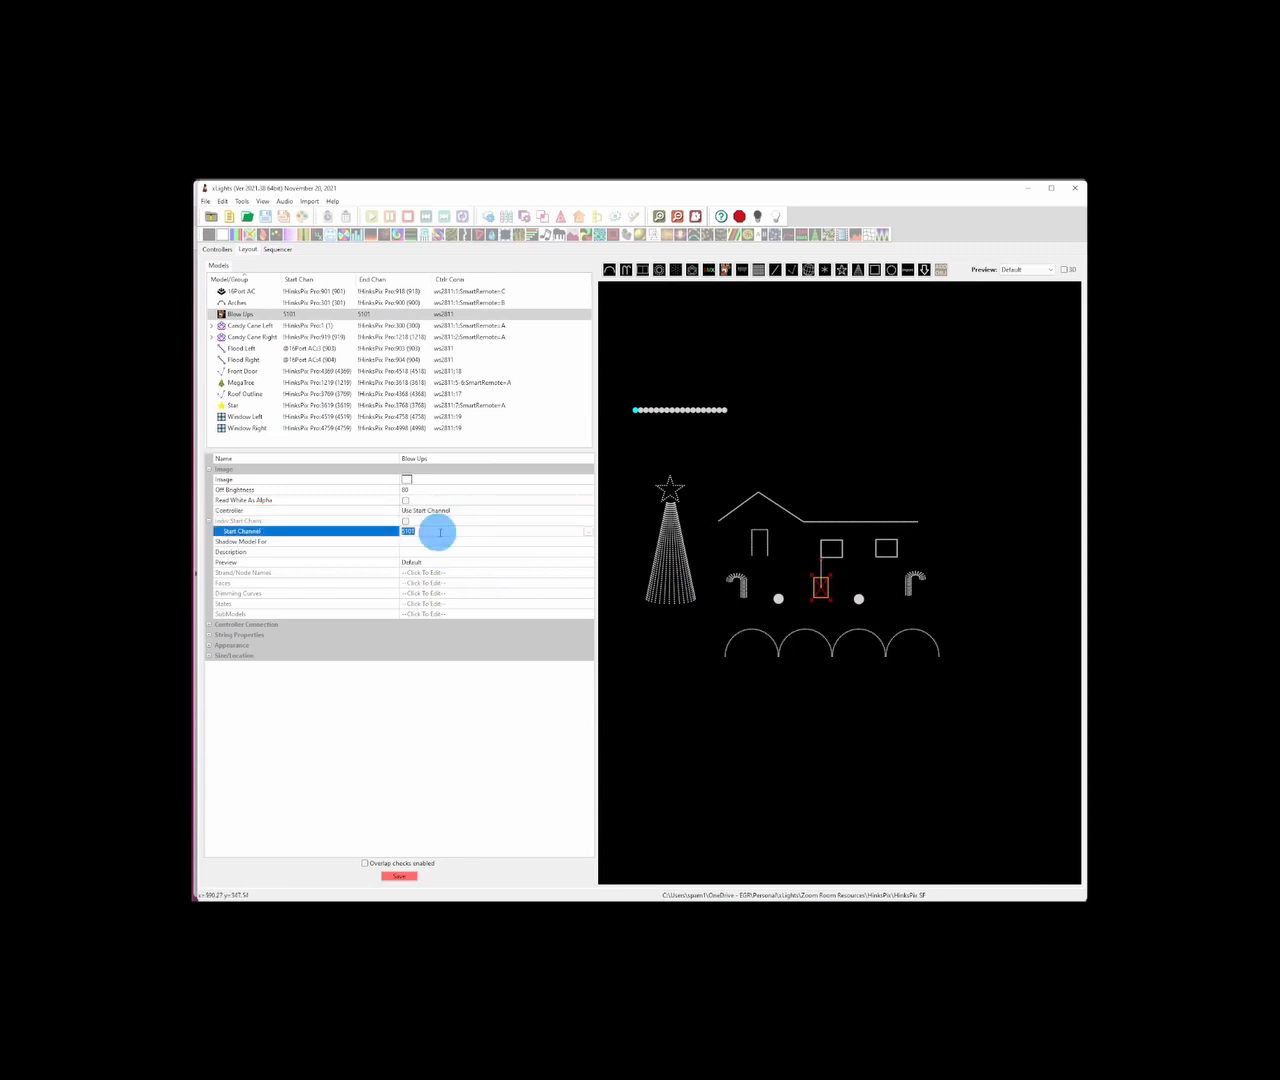
click(587, 534)
click(262, 342)
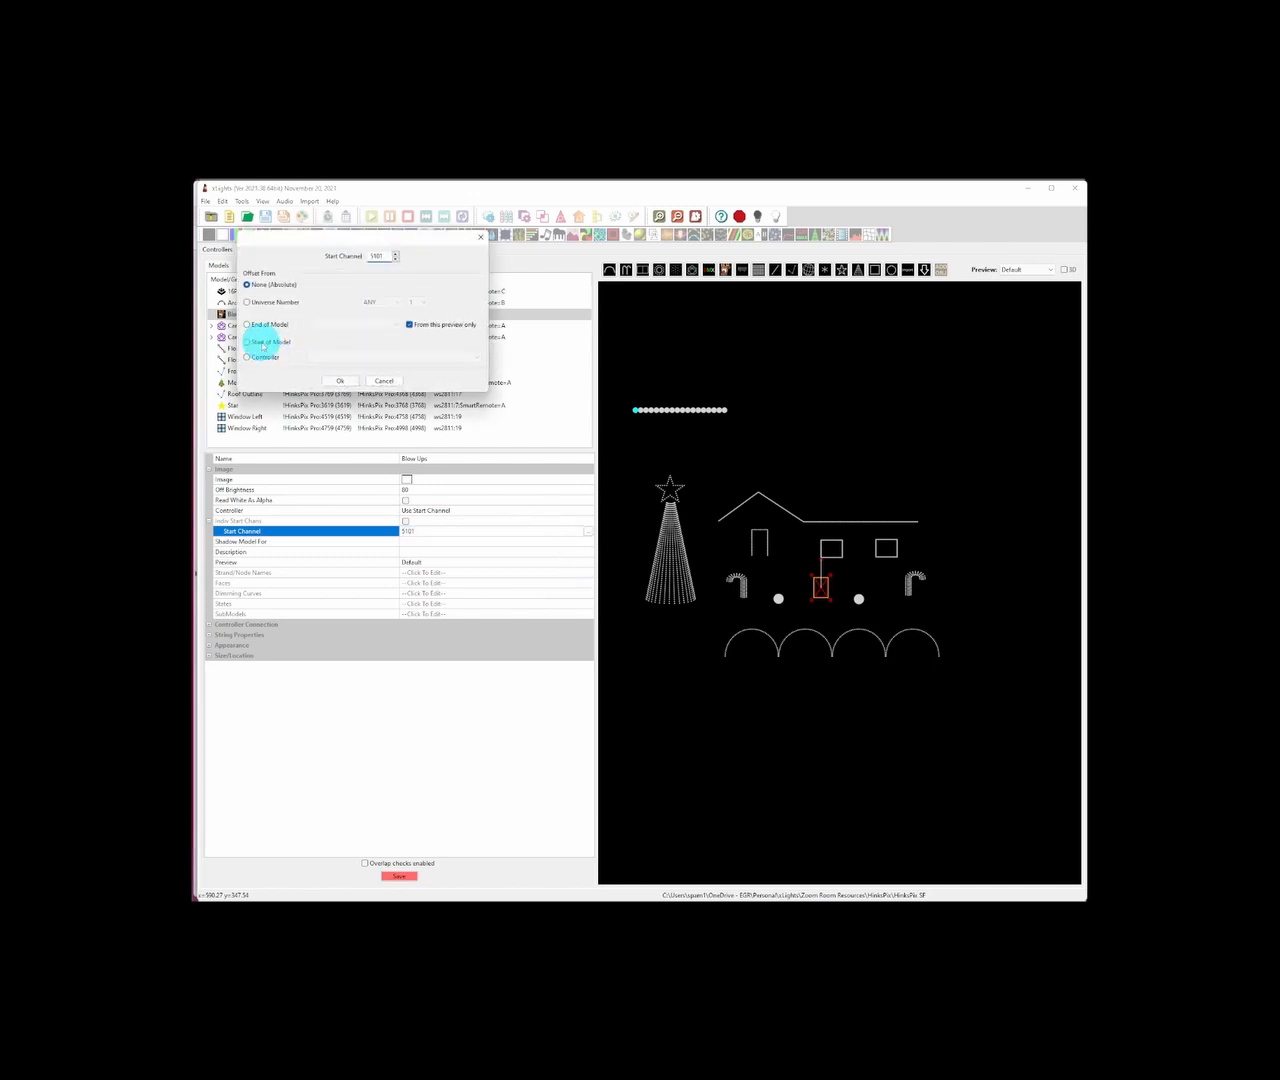
click(347, 328)
click(330, 334)
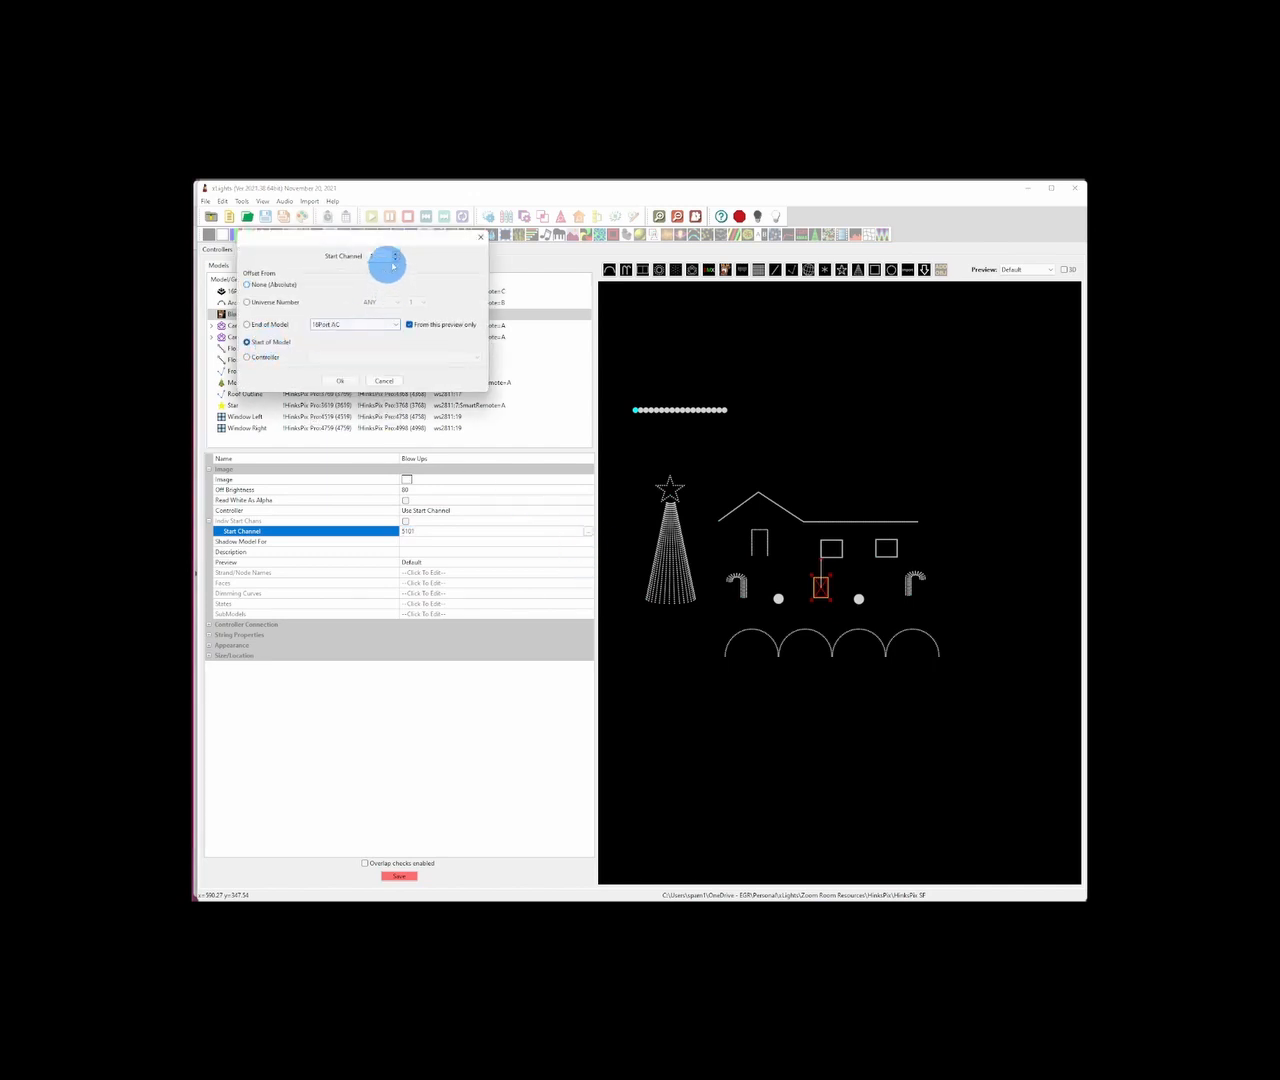
double_click(395, 257)
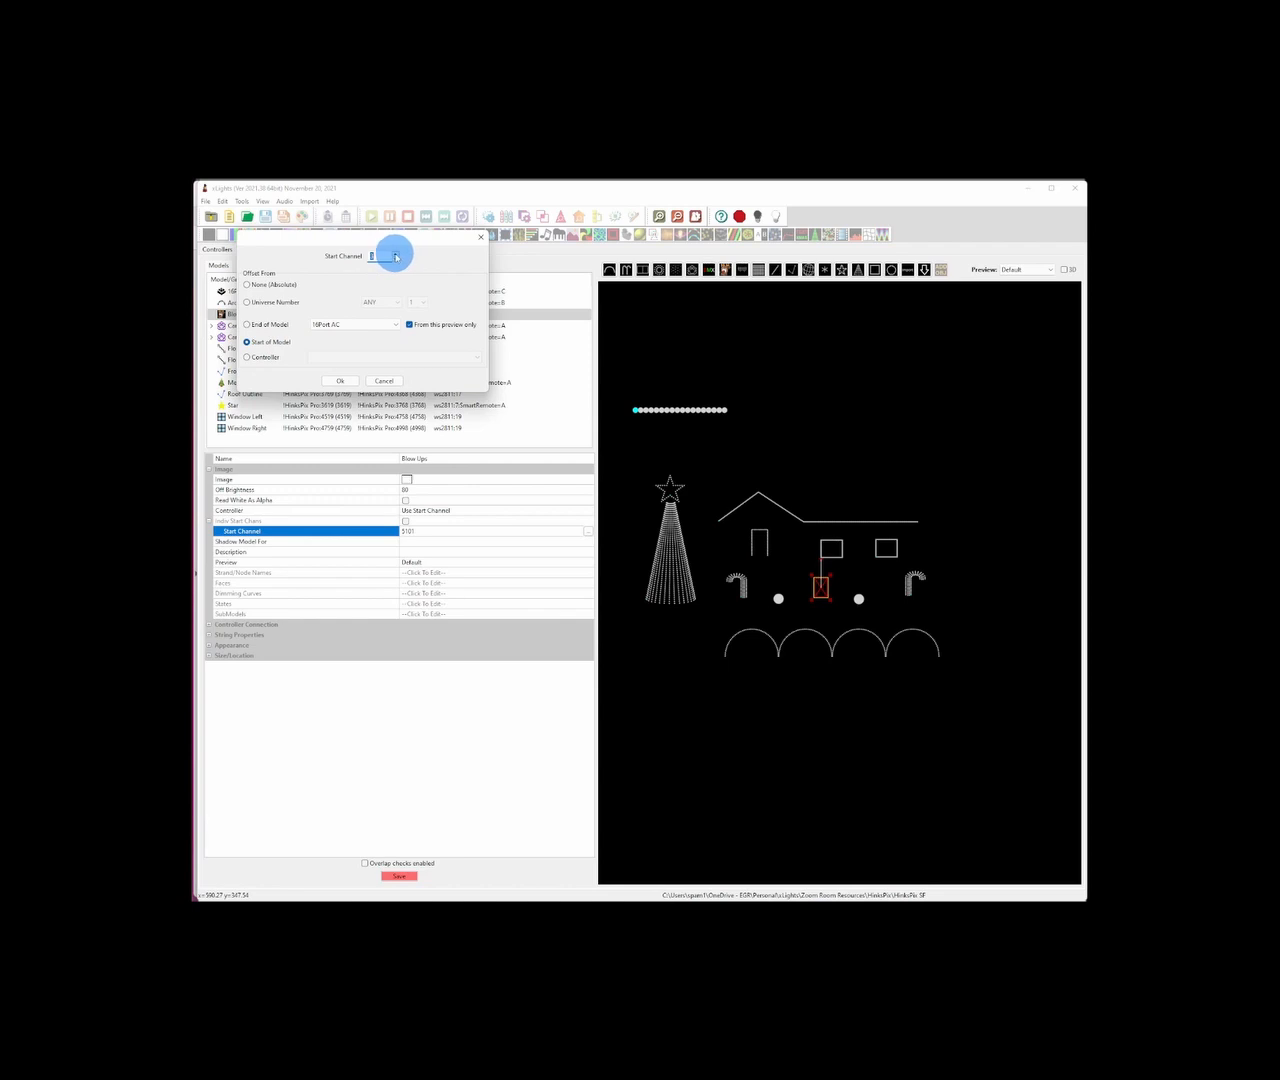
click(340, 381)
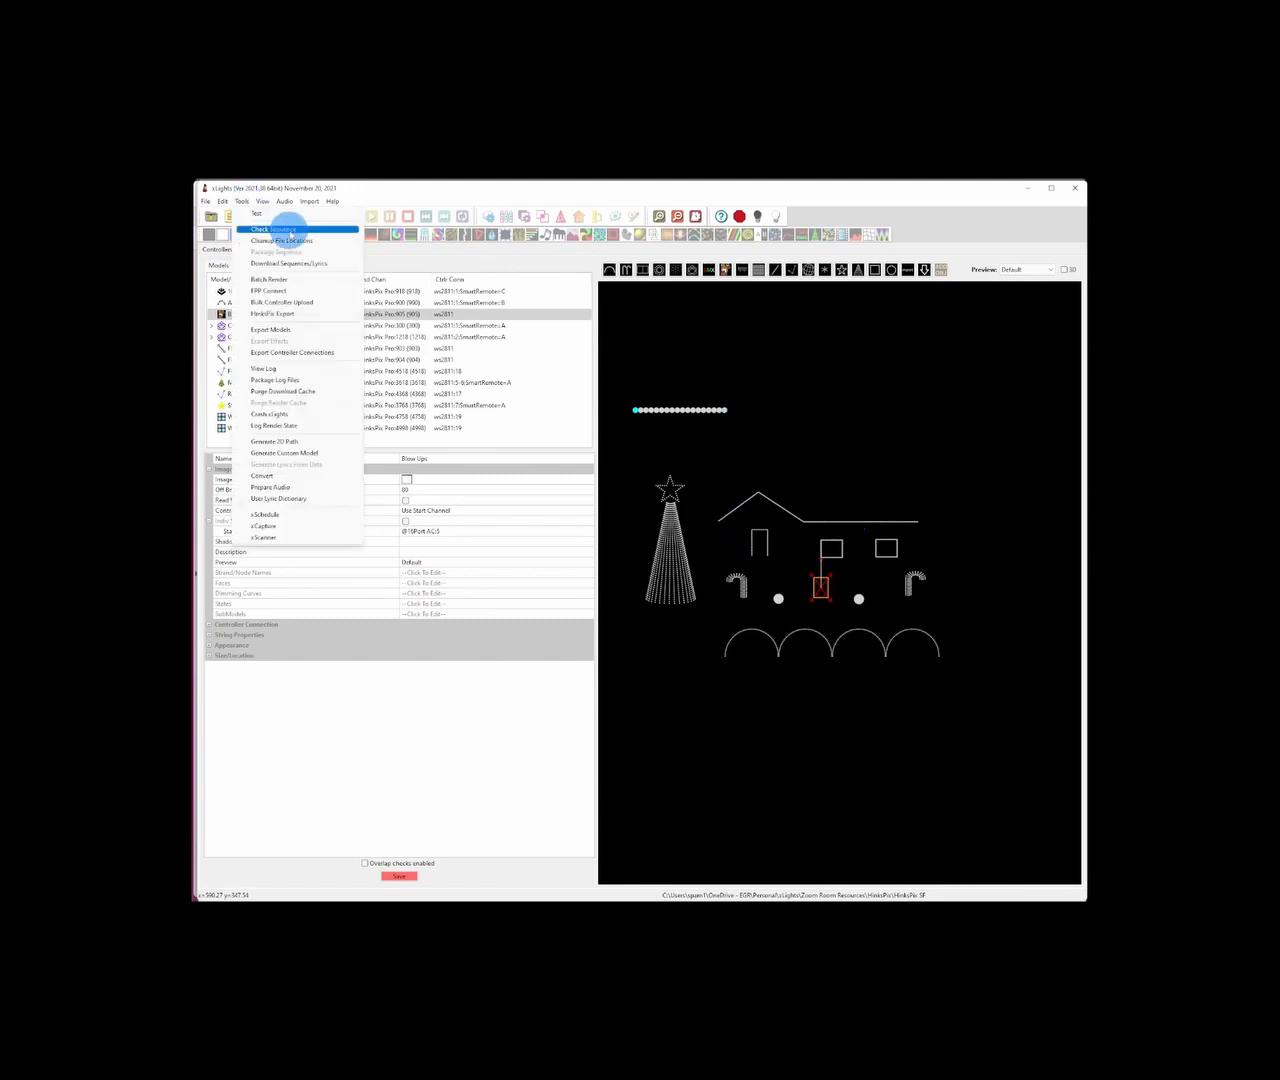
Run Check Sequence, examine the report's overlapping model channels section, and close the report.
click(289, 229)
scroll(595, 528, down, 10)
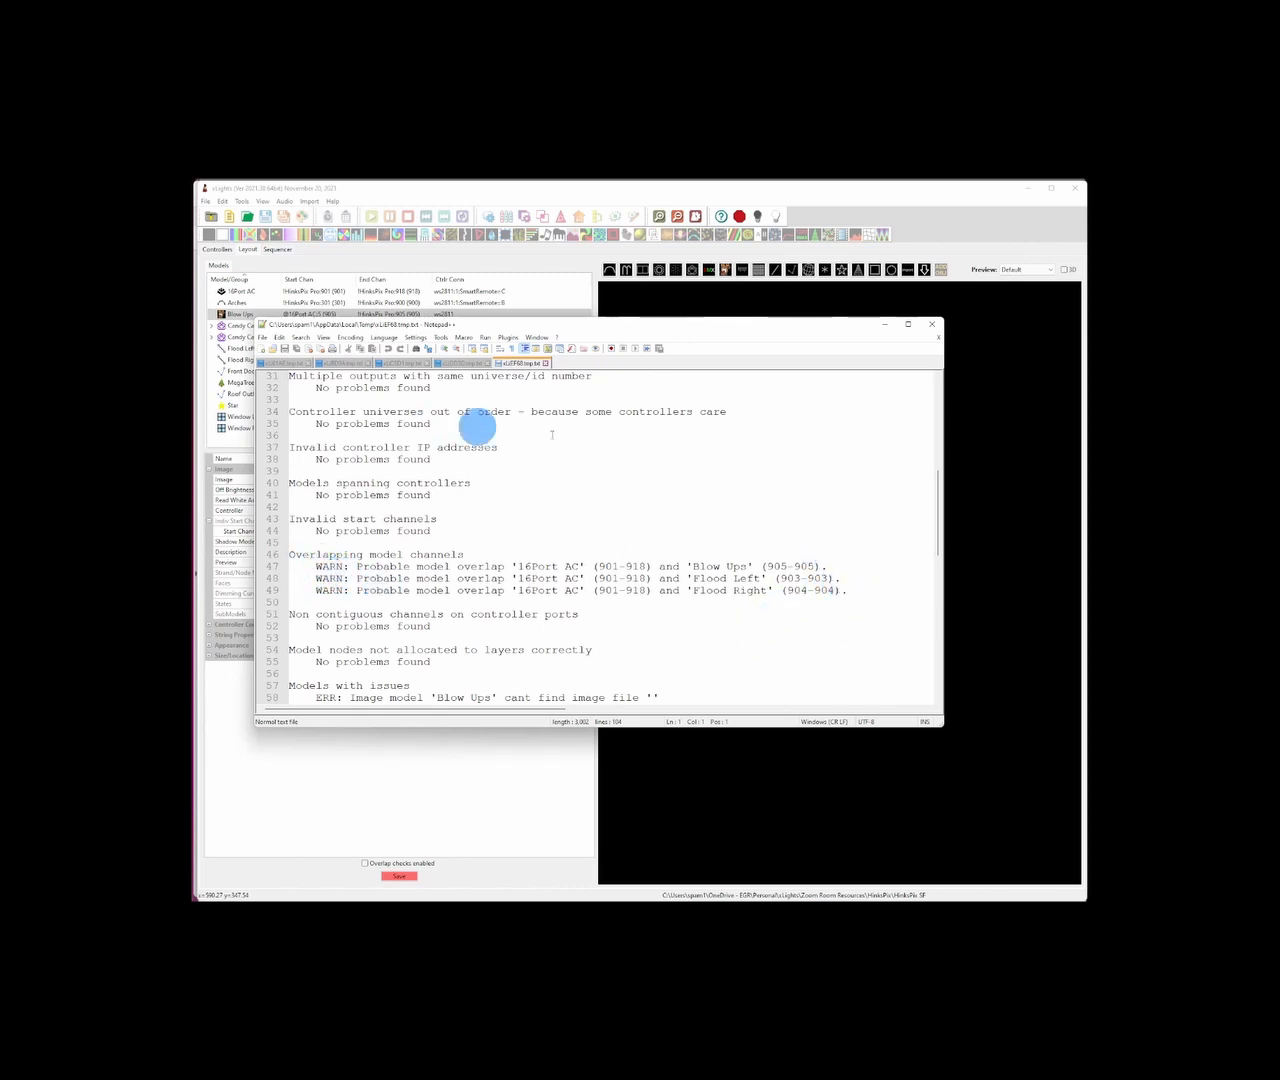
click(934, 326)
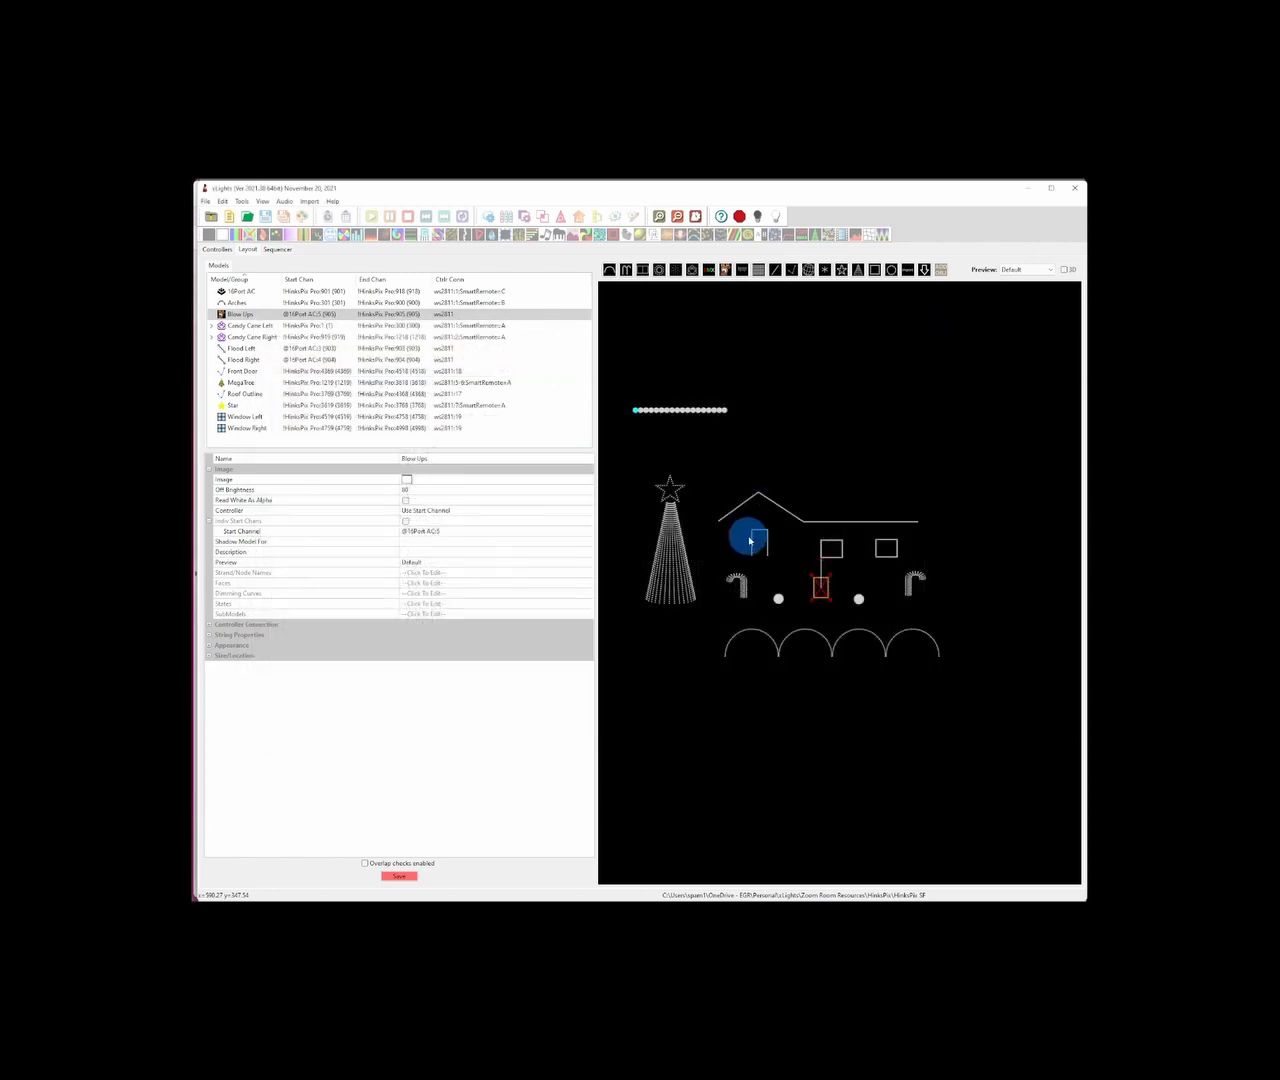
Make Flood Left a shadow model for 16Port AC.
click(782, 604)
click(778, 602)
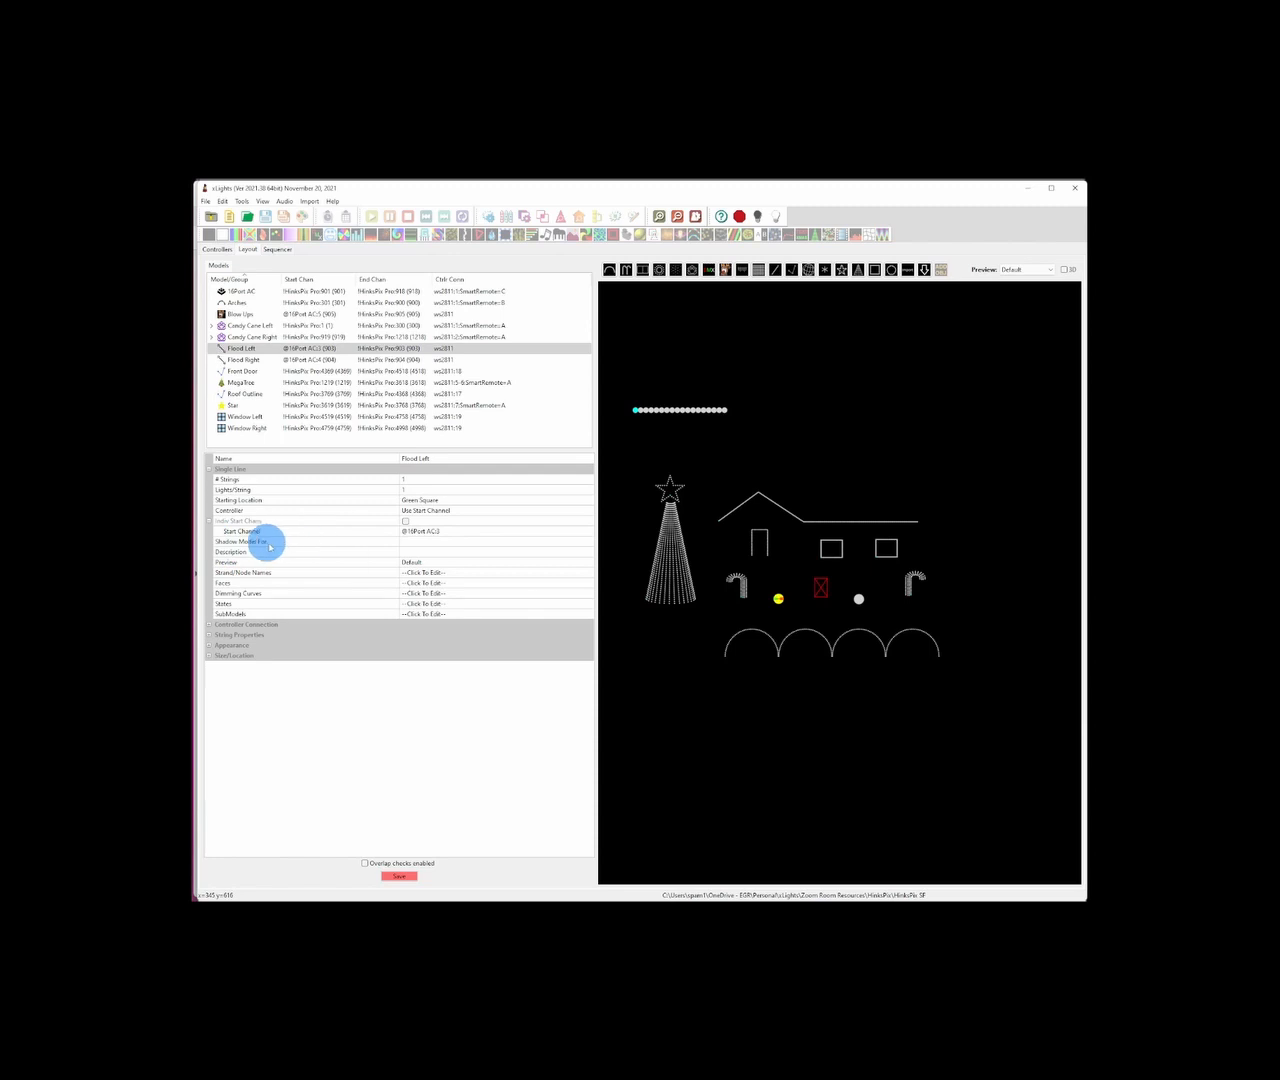
click(420, 543)
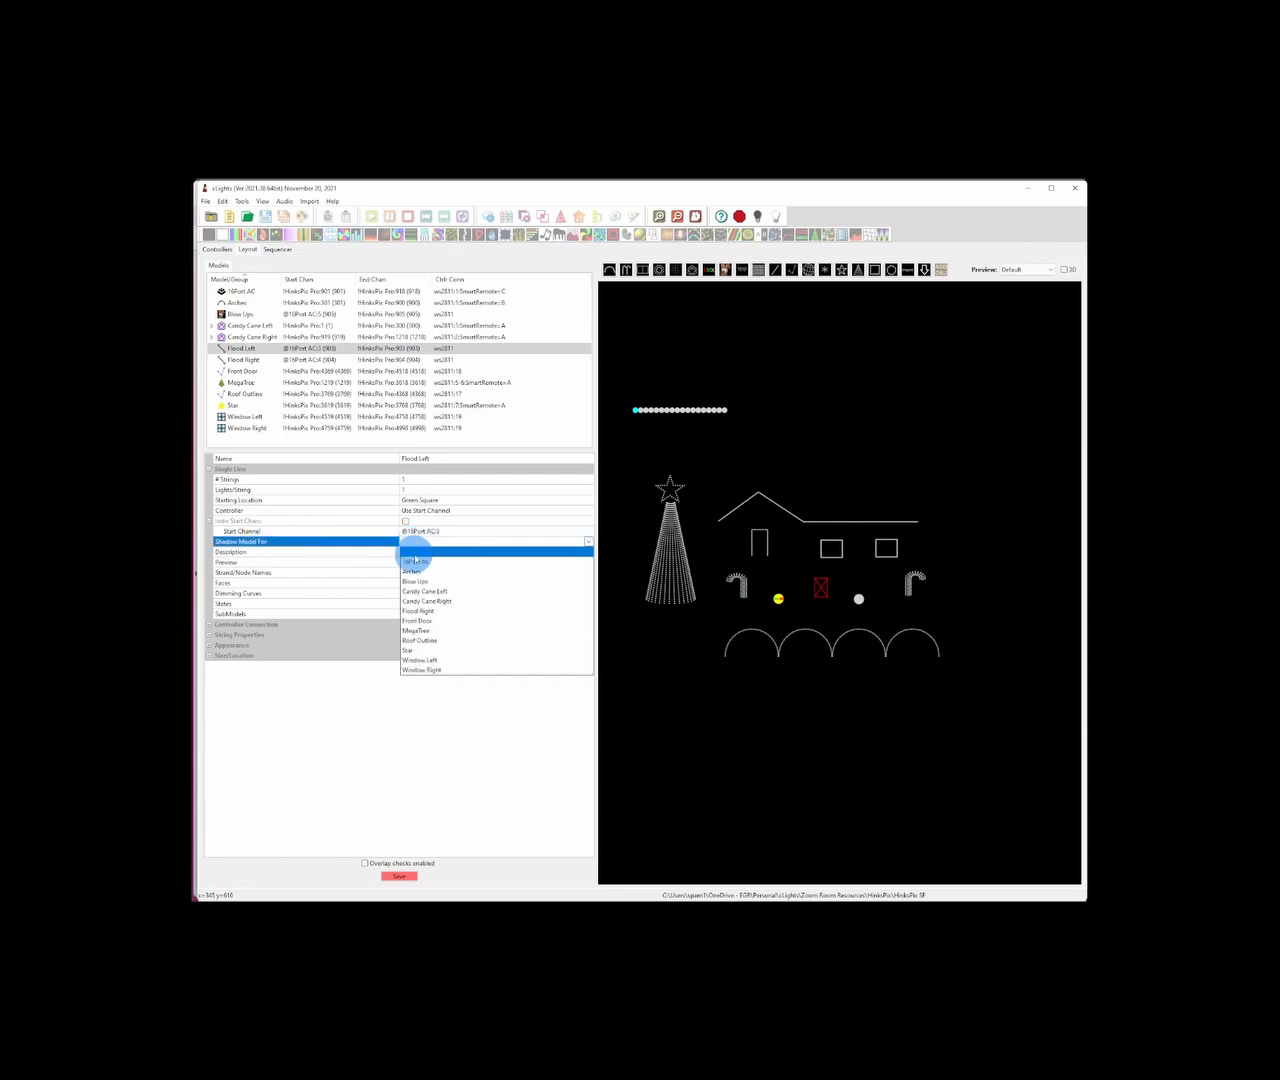
click(423, 563)
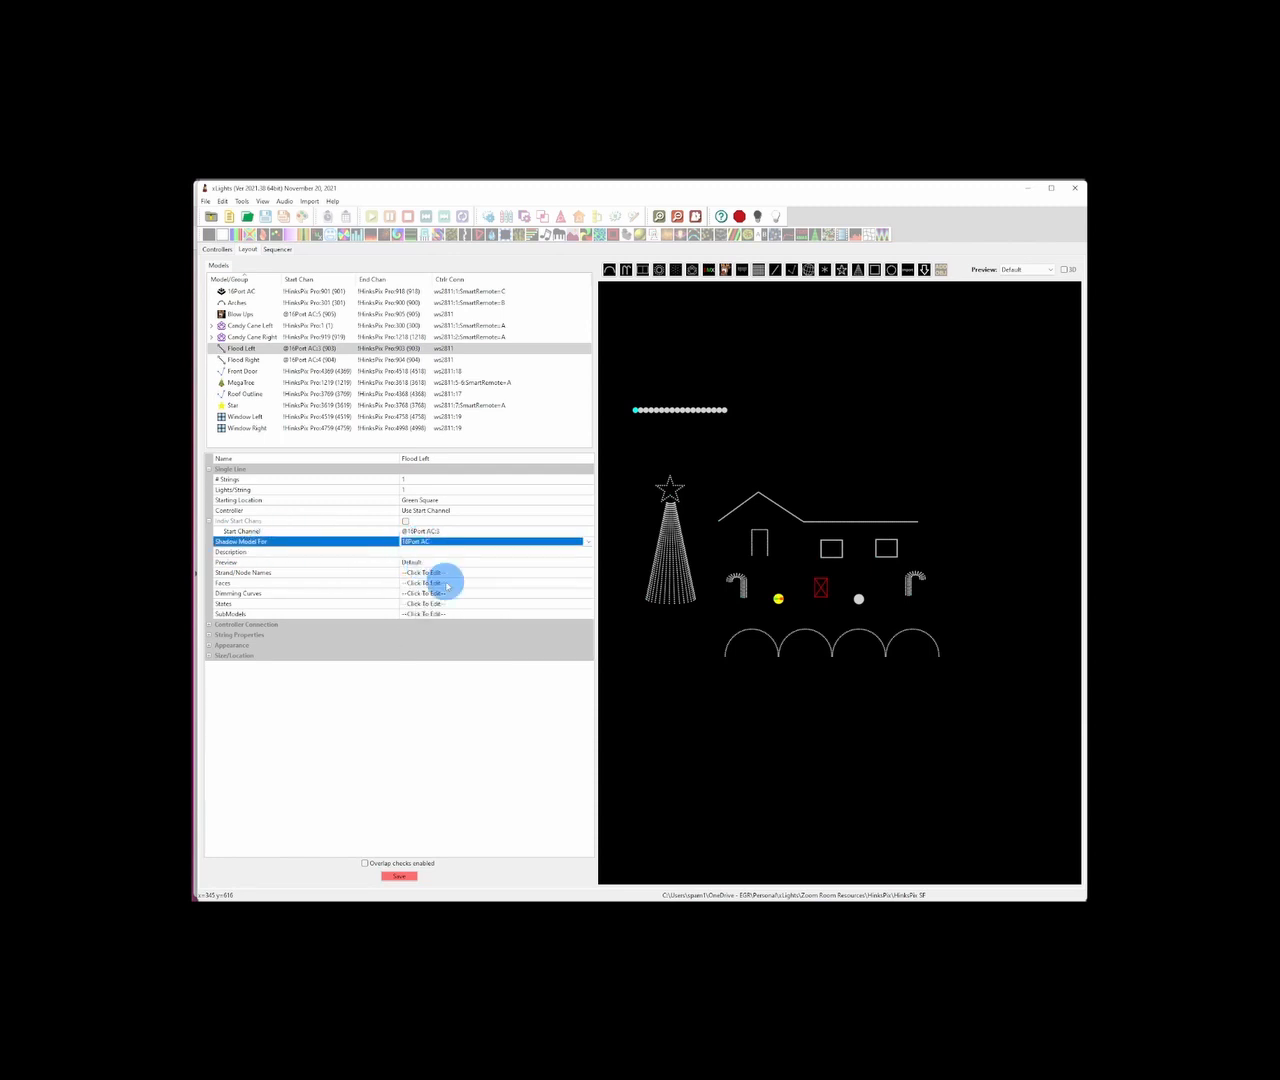
Make the Blow Ups model a shadow model for 16Port AC.
click(821, 594)
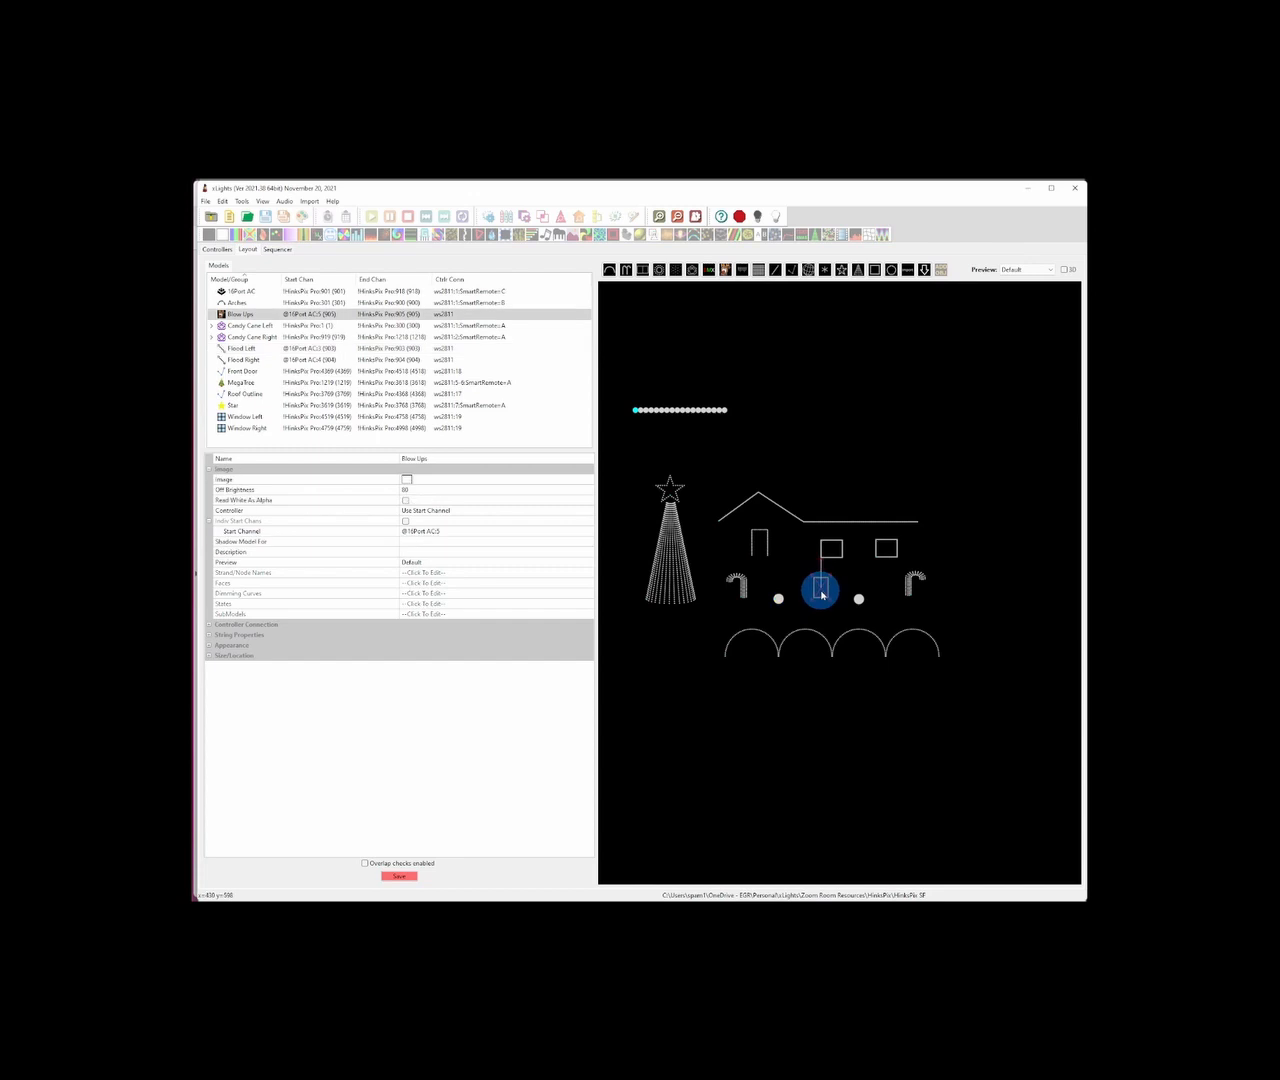
click(434, 541)
click(592, 542)
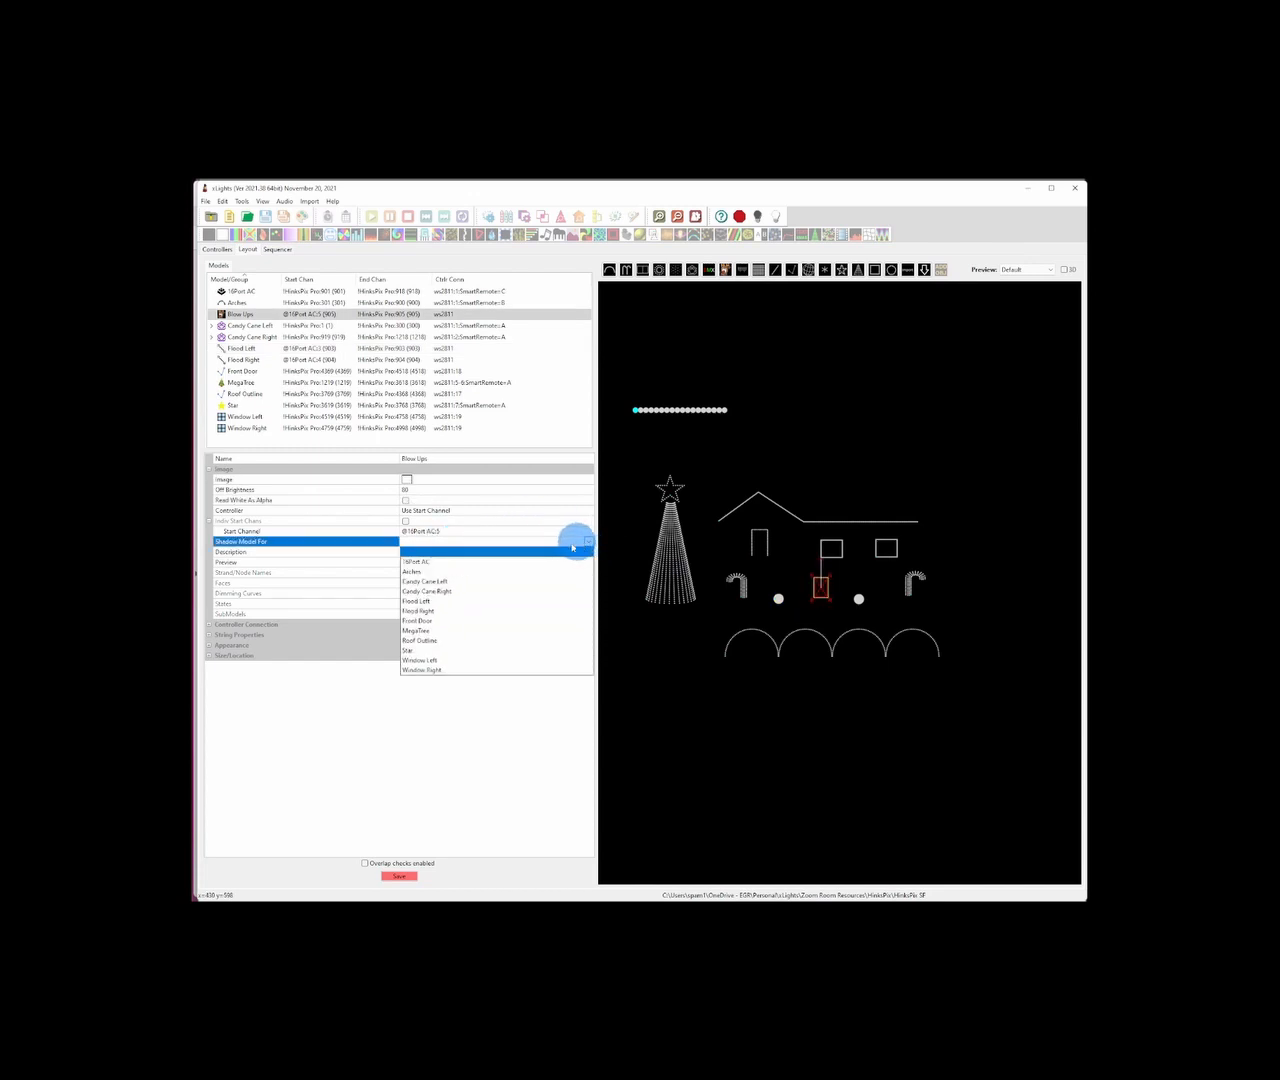
click(560, 561)
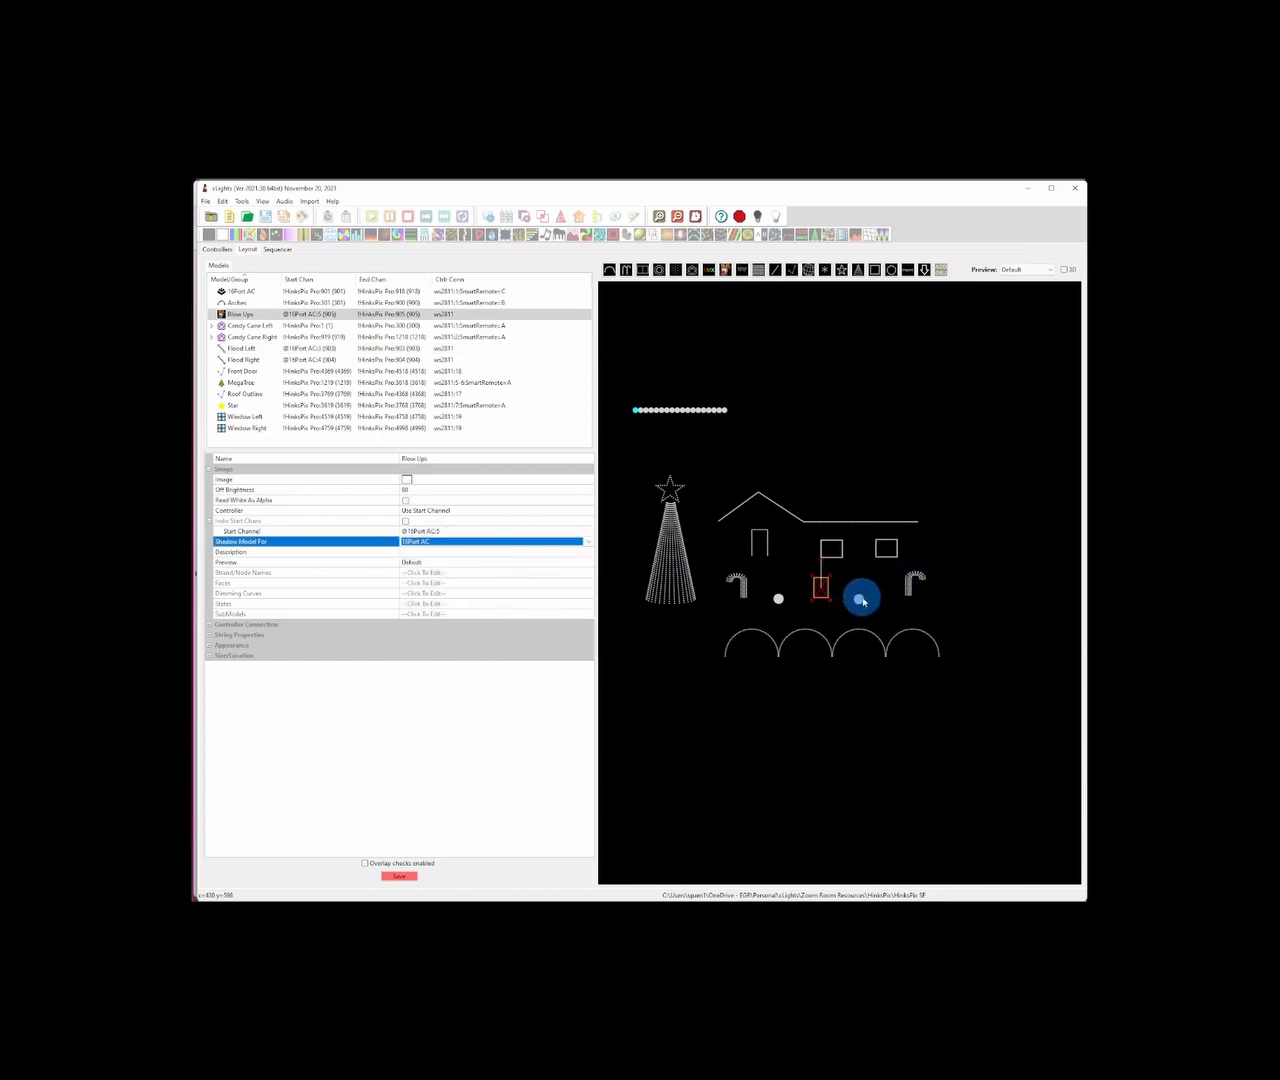
Make the Flood Right model a shadow model for 16Port AC.
click(862, 601)
click(446, 547)
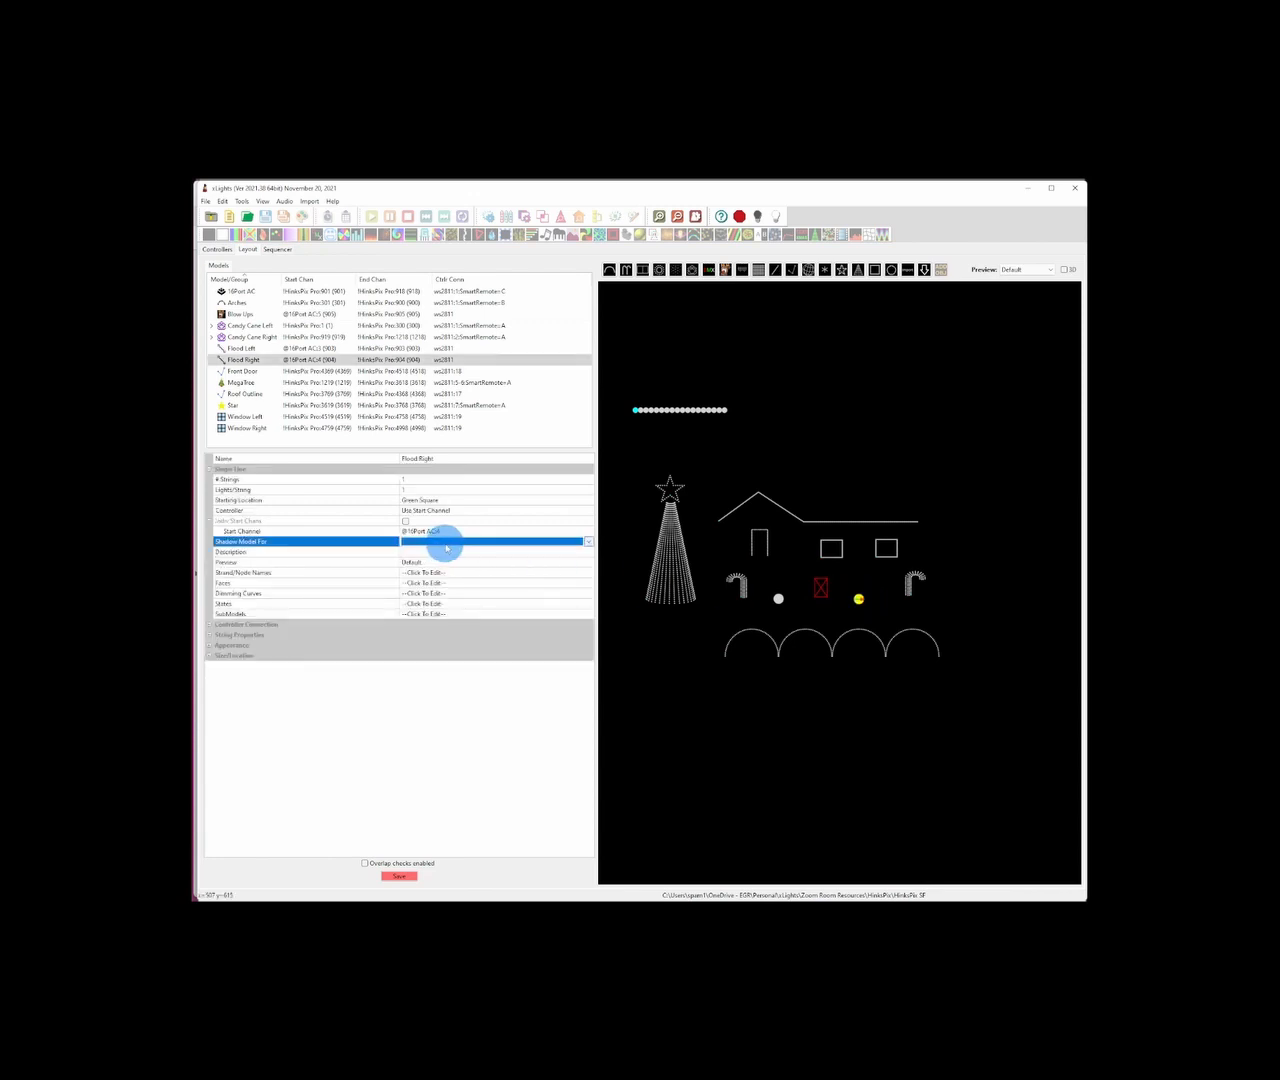
click(505, 543)
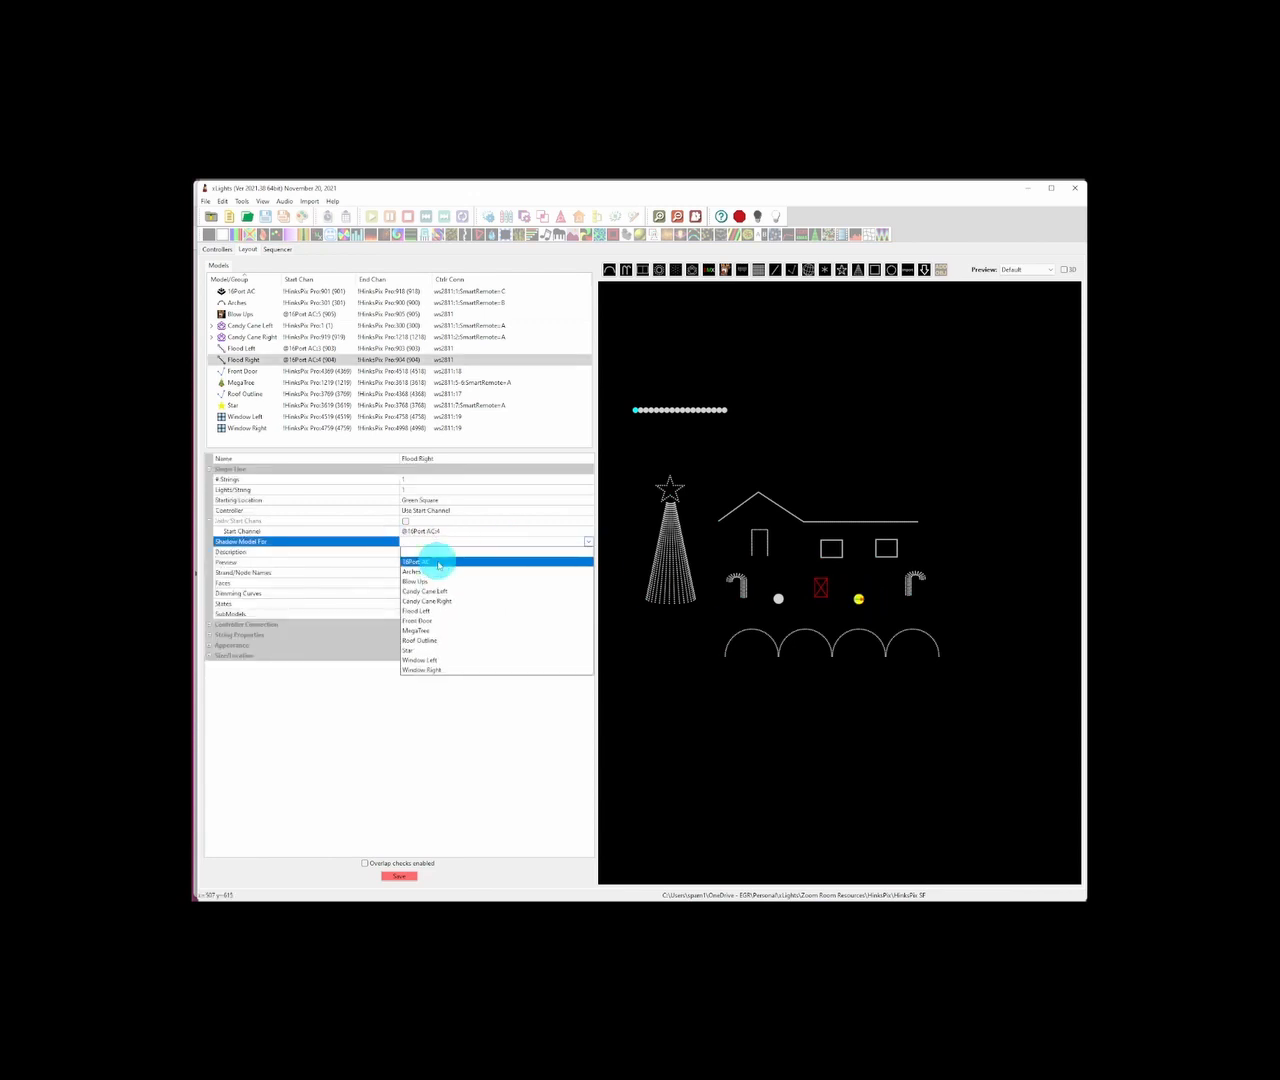
click(438, 563)
Run Check Sequence again and examine the report's controller and model channel checks.
click(244, 202)
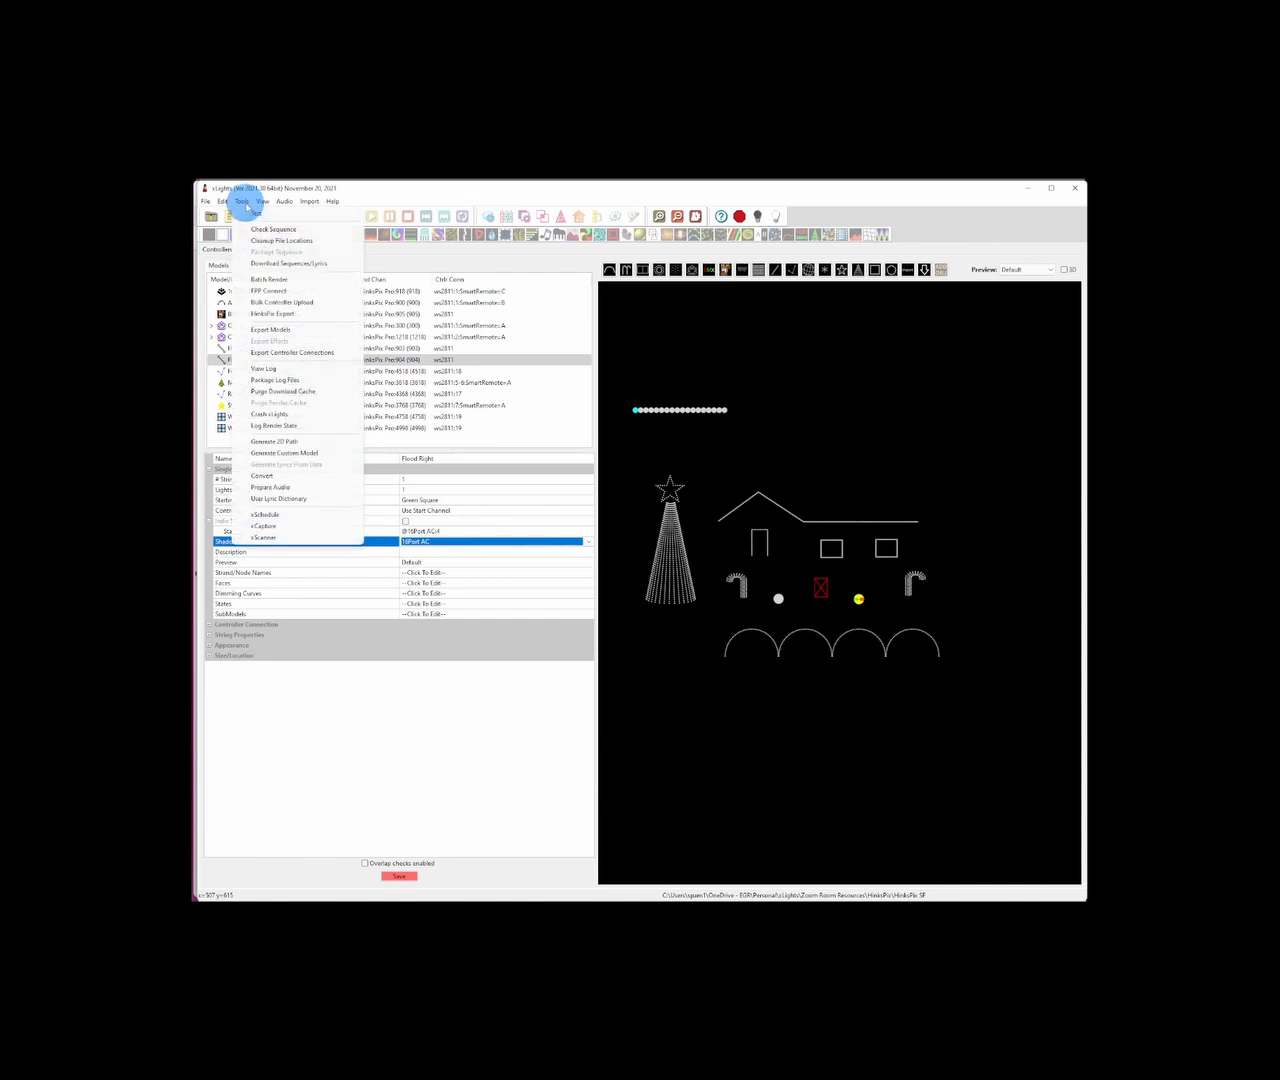
click(262, 229)
scroll(645, 537, down, 4)
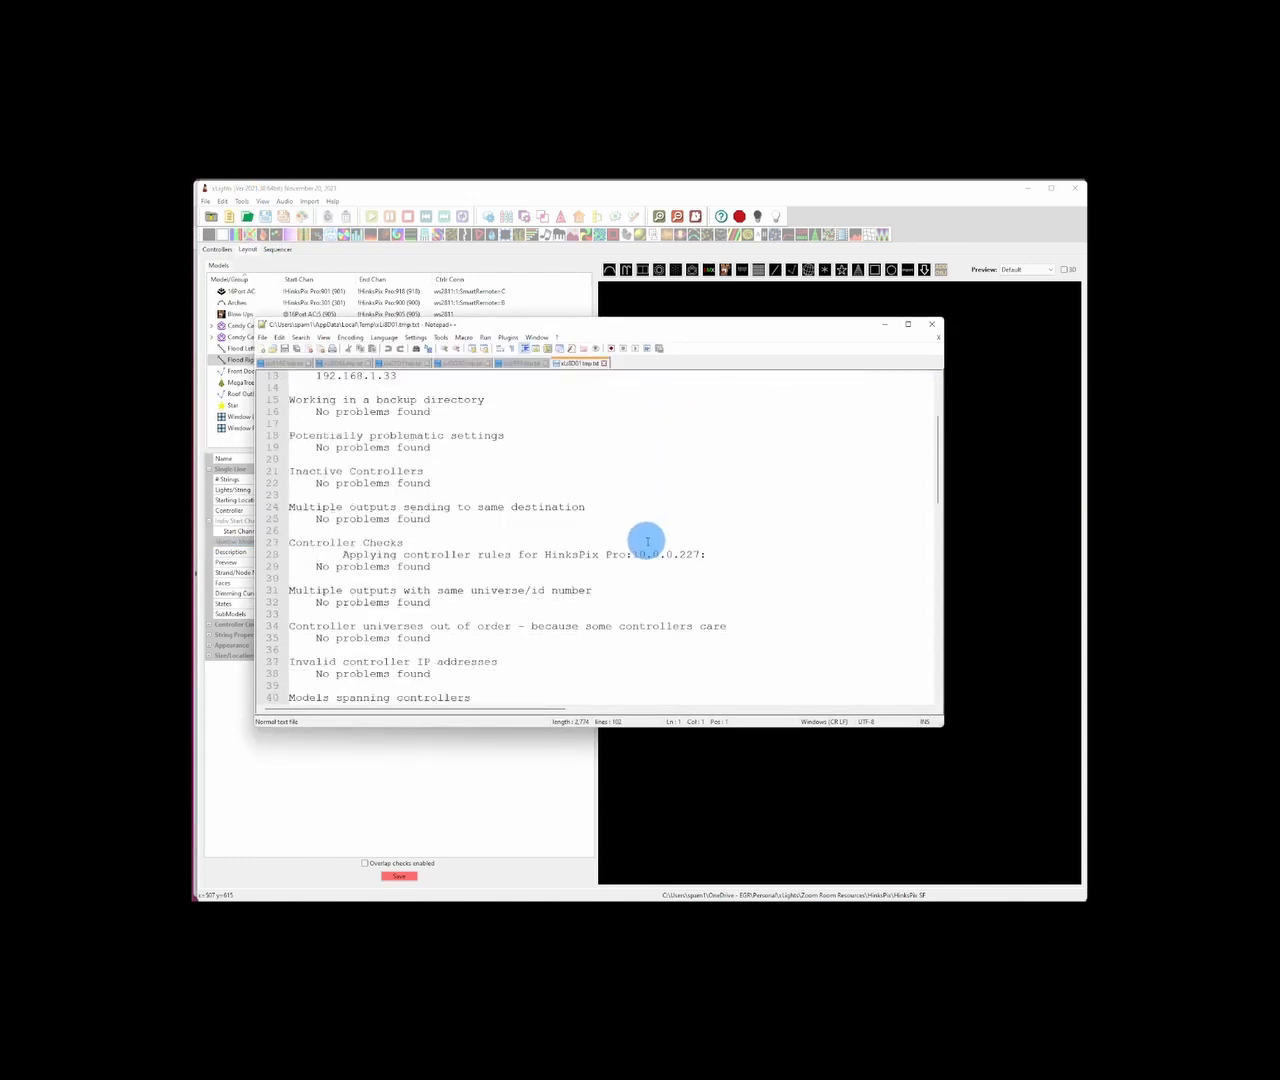
scroll(647, 541, down, 1)
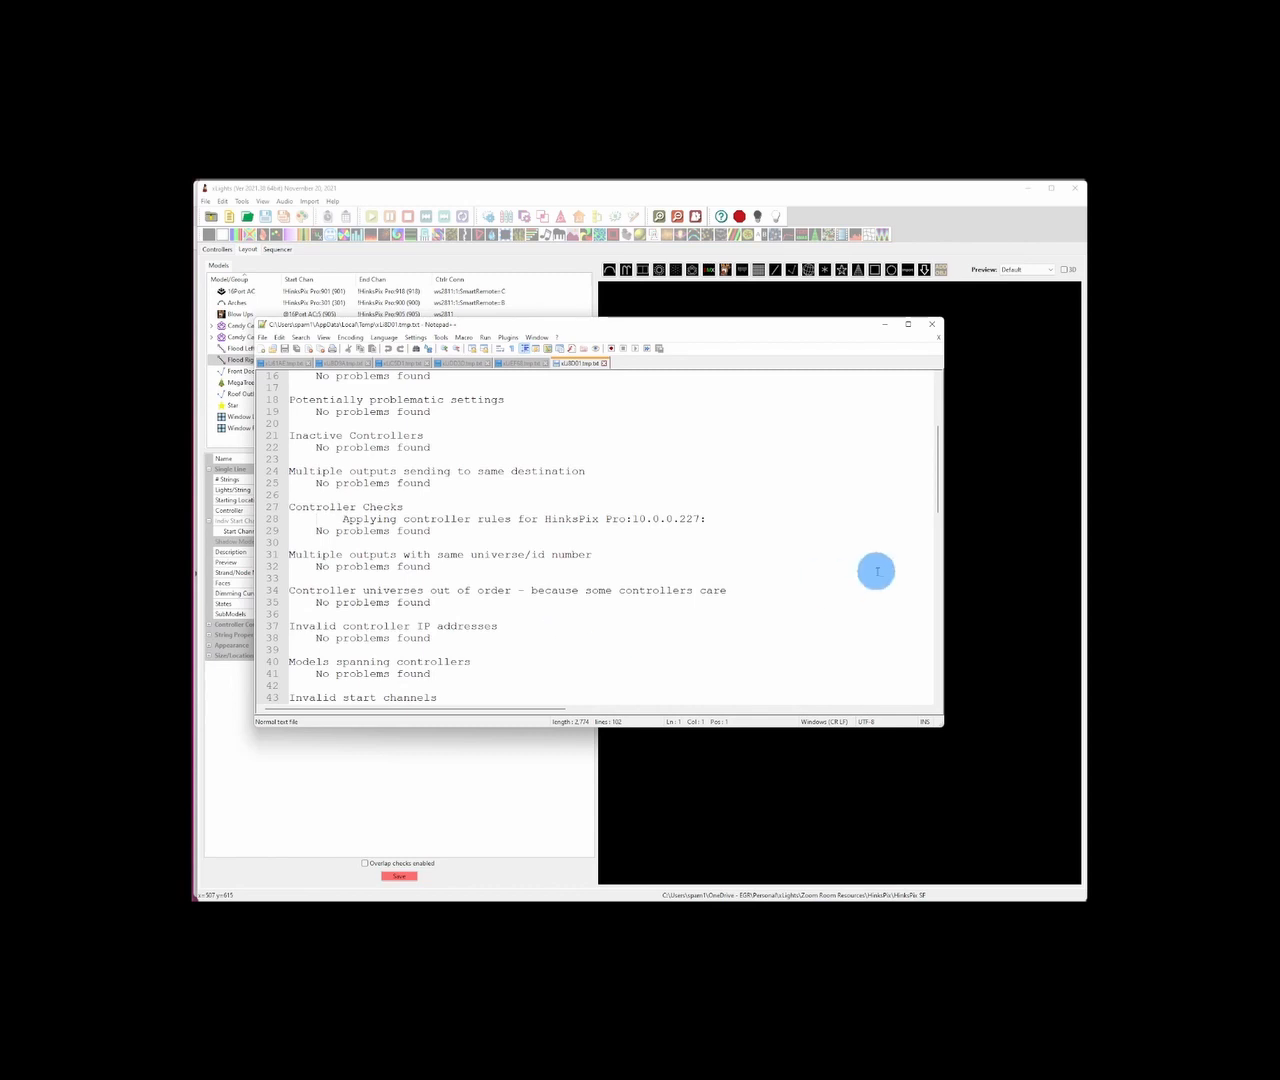
scroll(805, 565, down, 2)
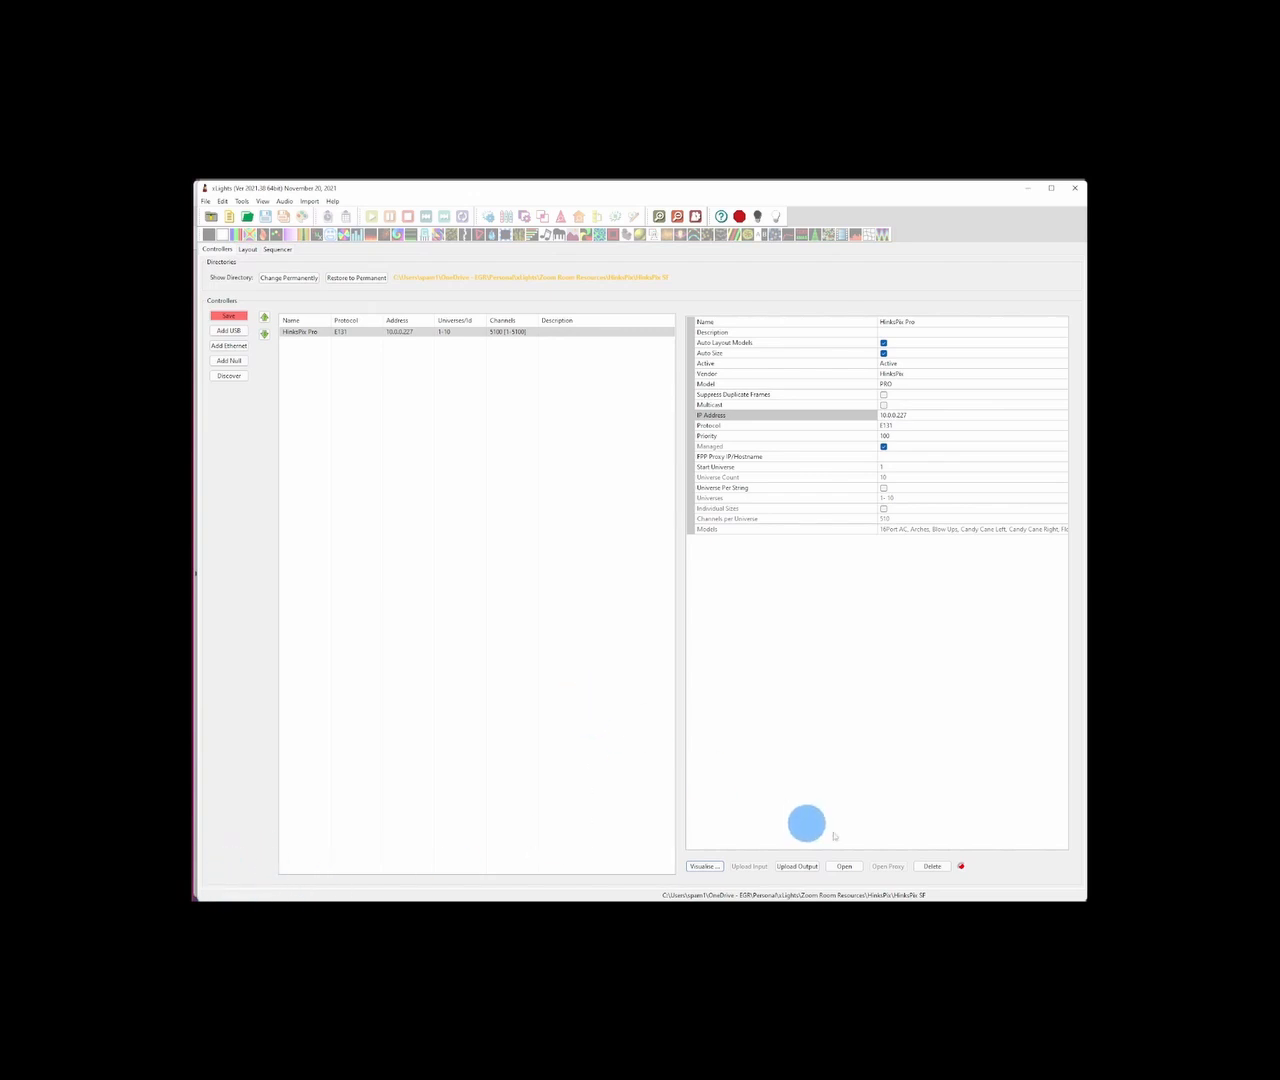
Upload the output configuration to the HinksPix Pro and open the controller's configuration page in the web browser.
click(795, 868)
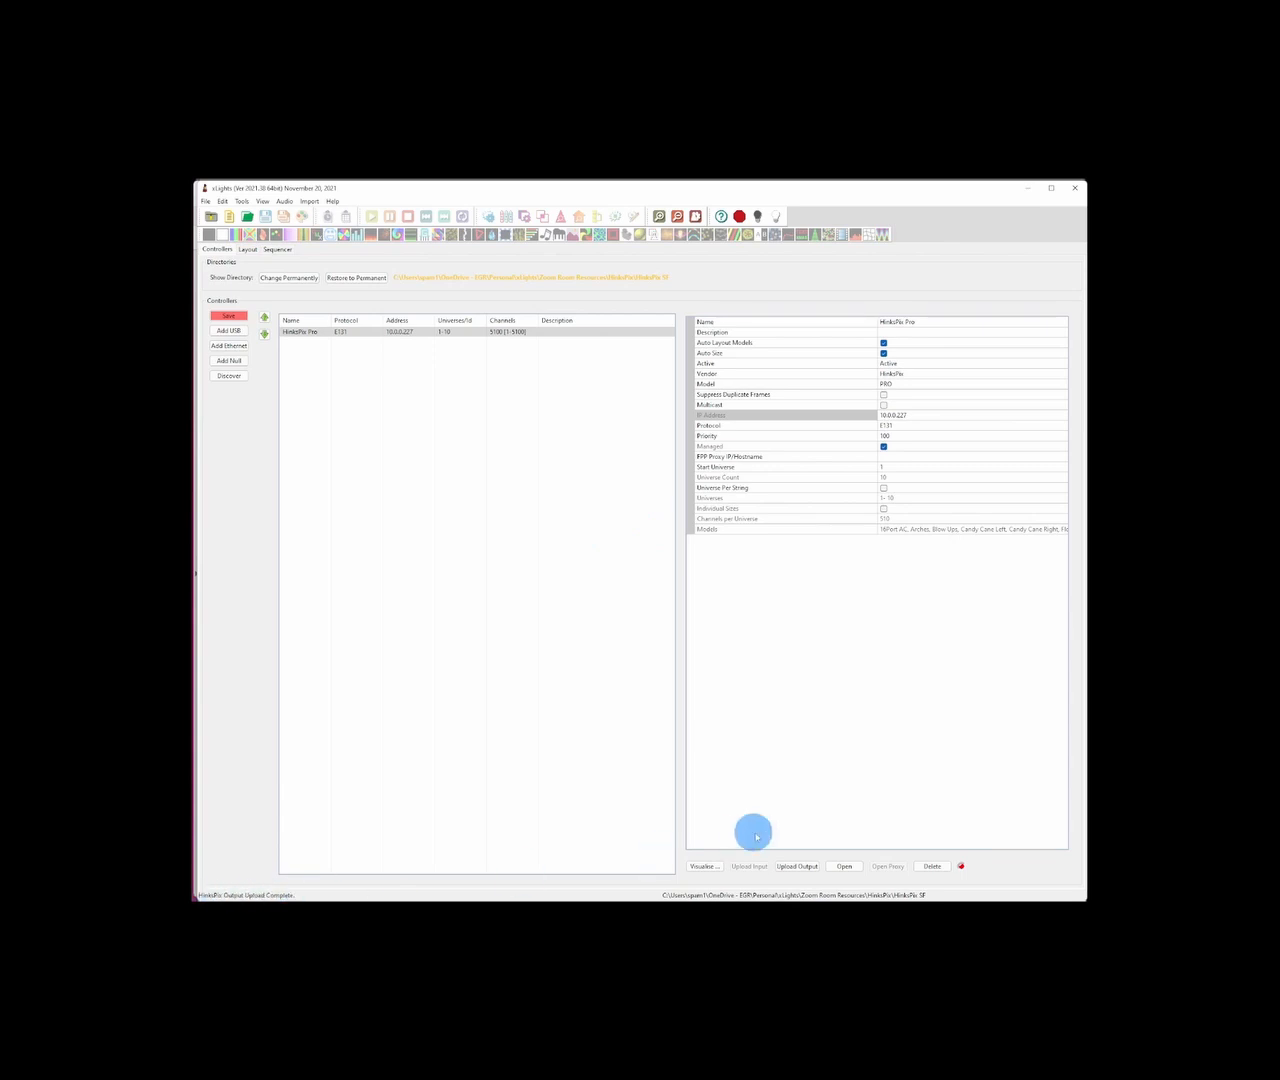
click(846, 867)
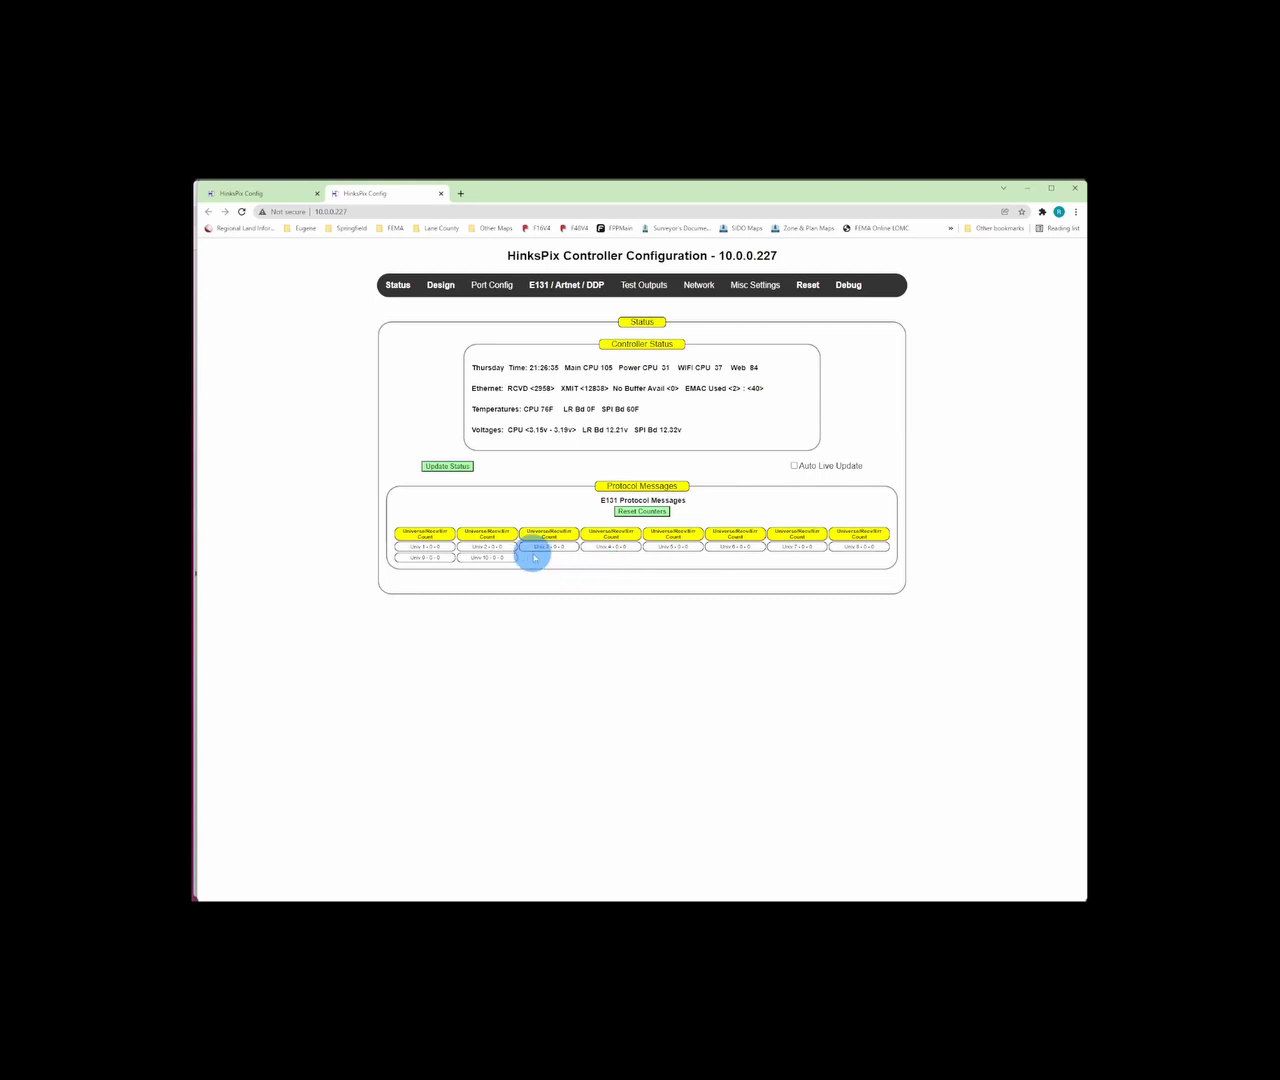
Examine the uploaded configuration of local SPI ports 17-32 and the long-range receiver settings of ports 1-16.
mouse_move(490, 290)
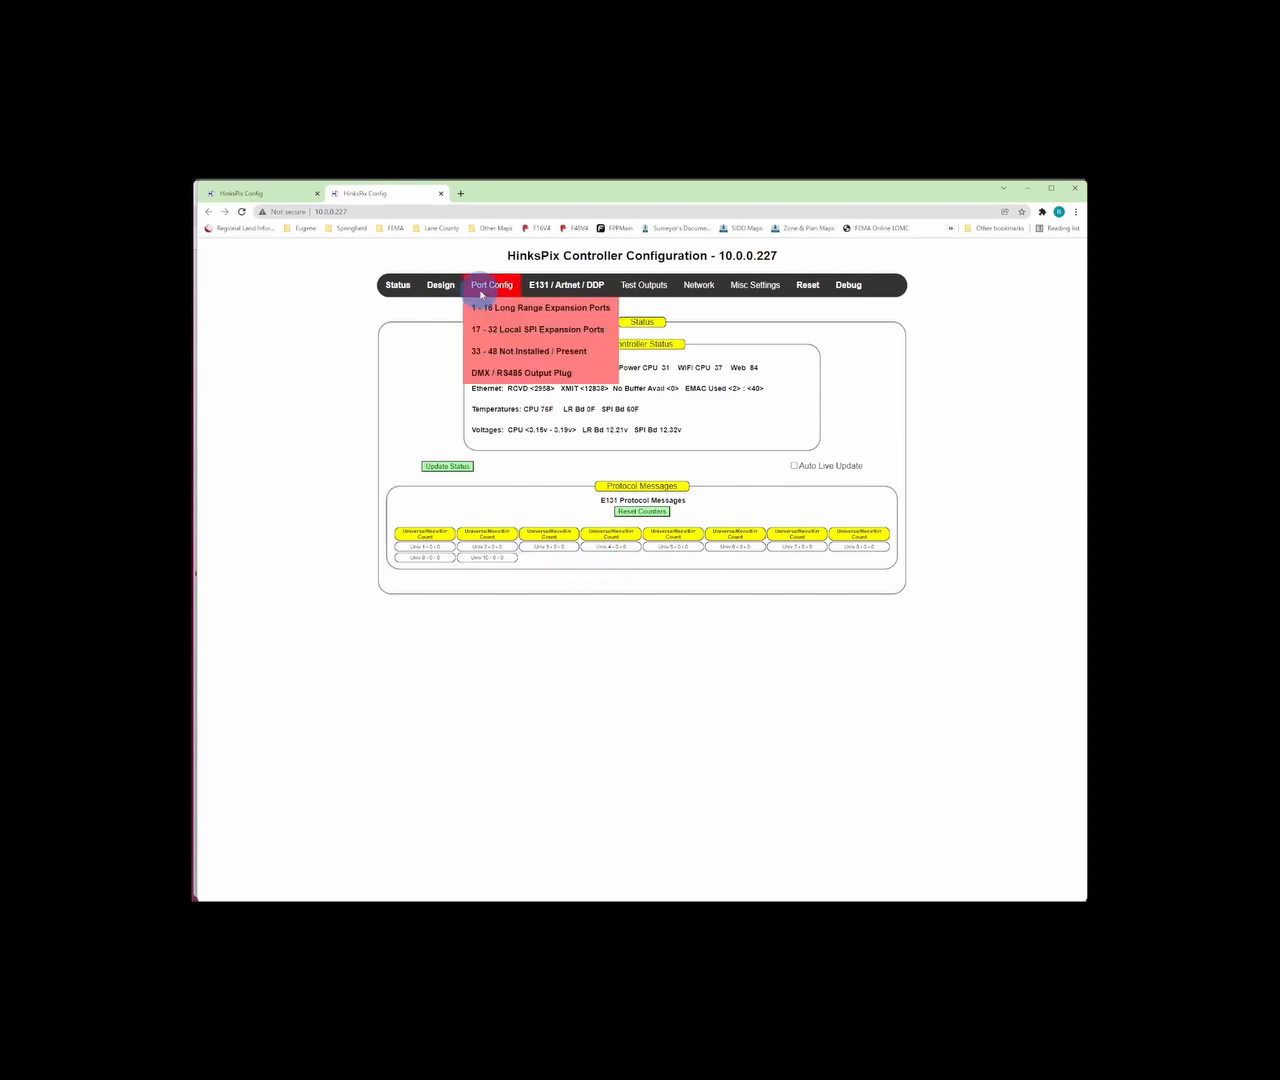
click(531, 331)
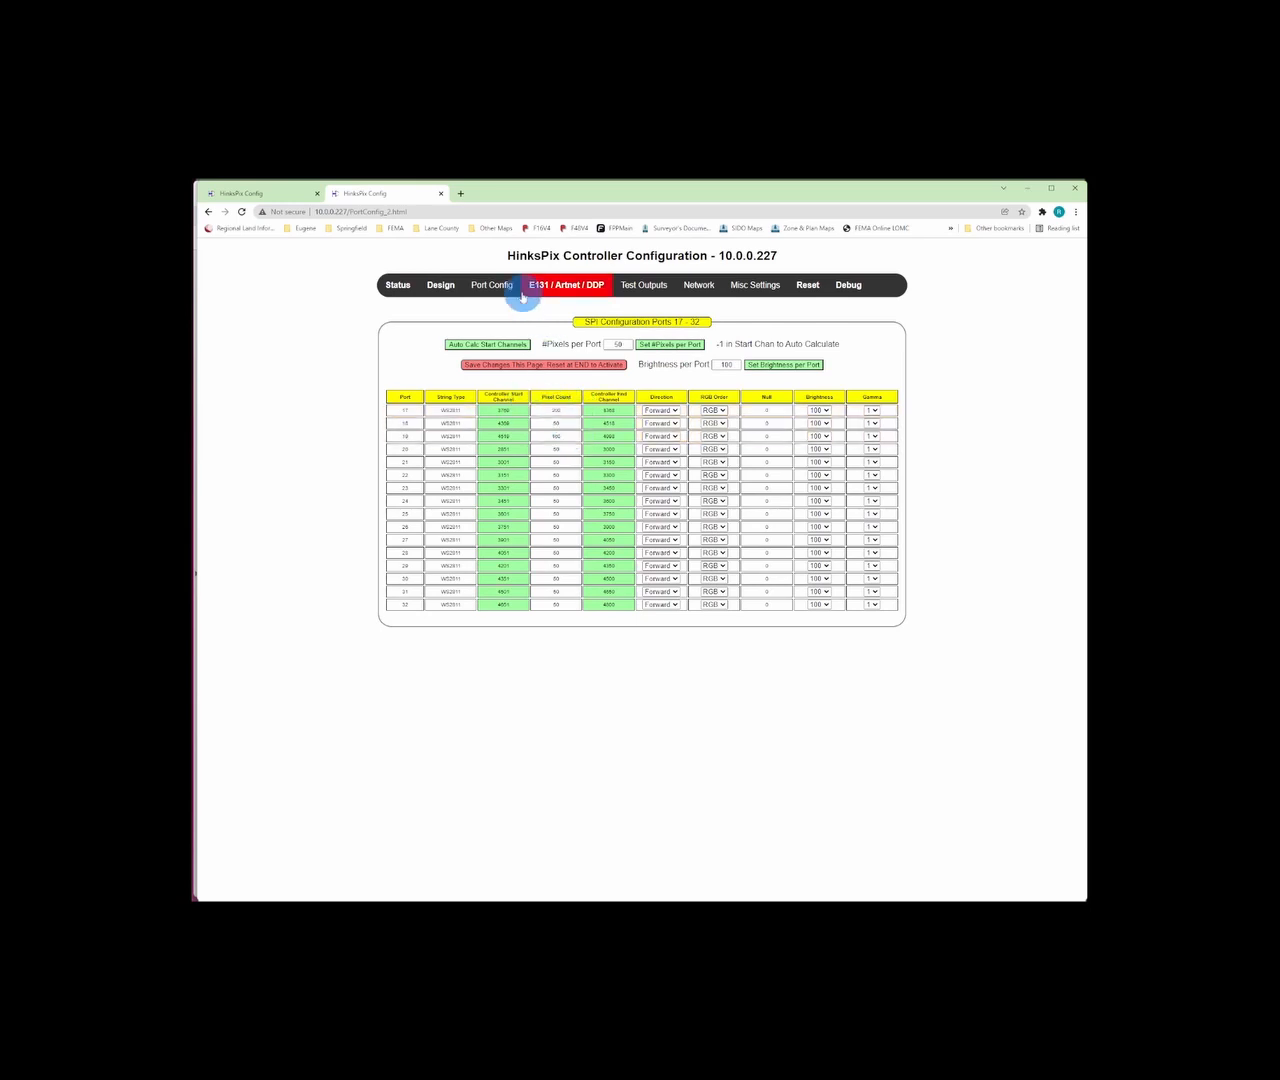
mouse_move(486, 287)
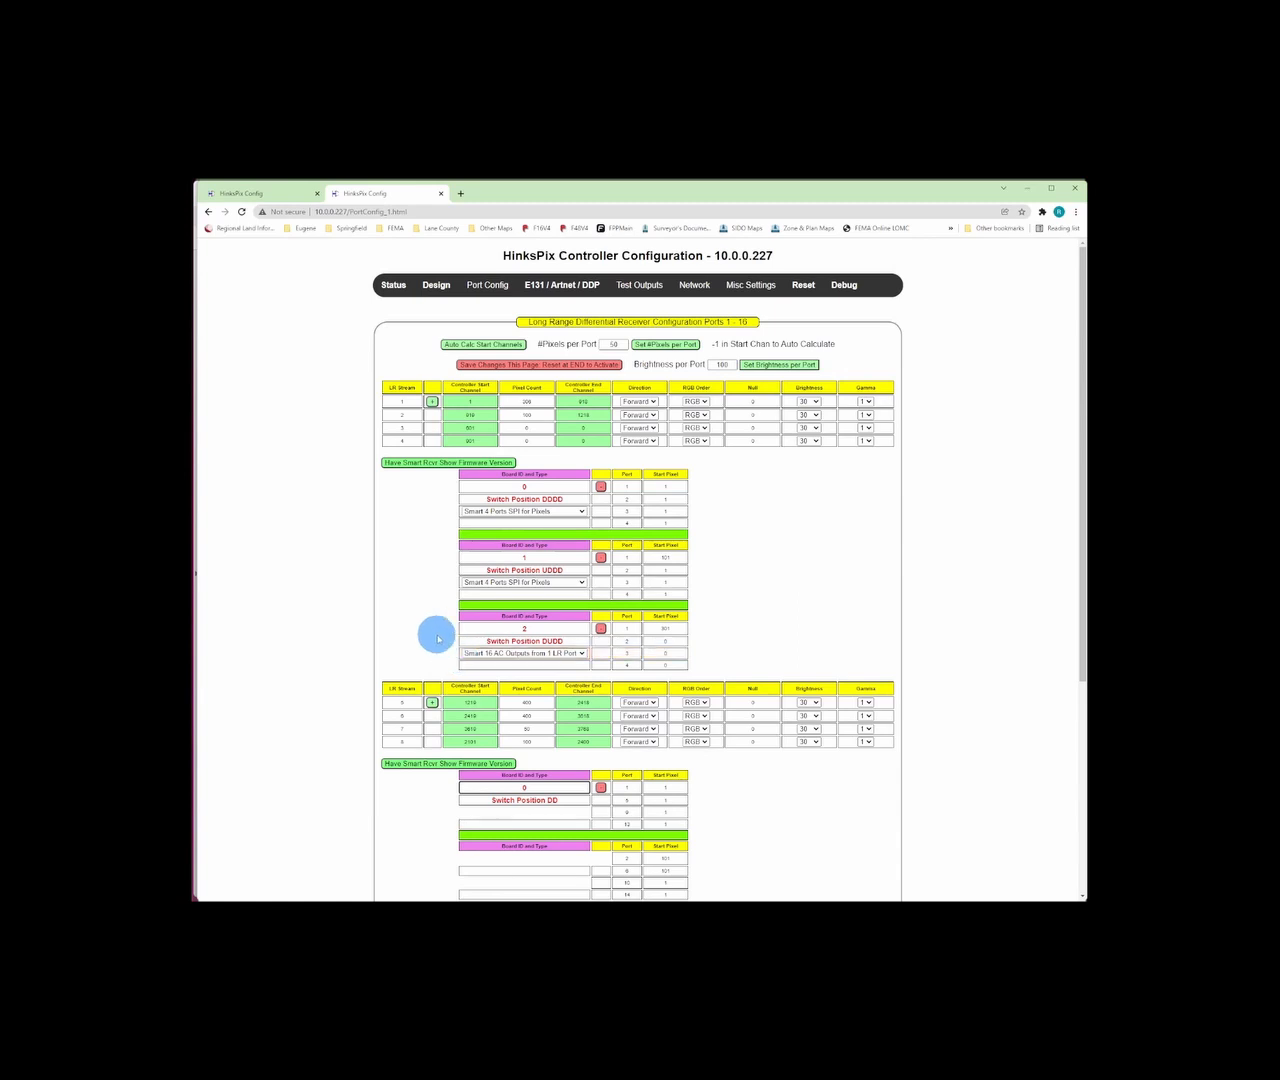
scroll(346, 611, down, 5)
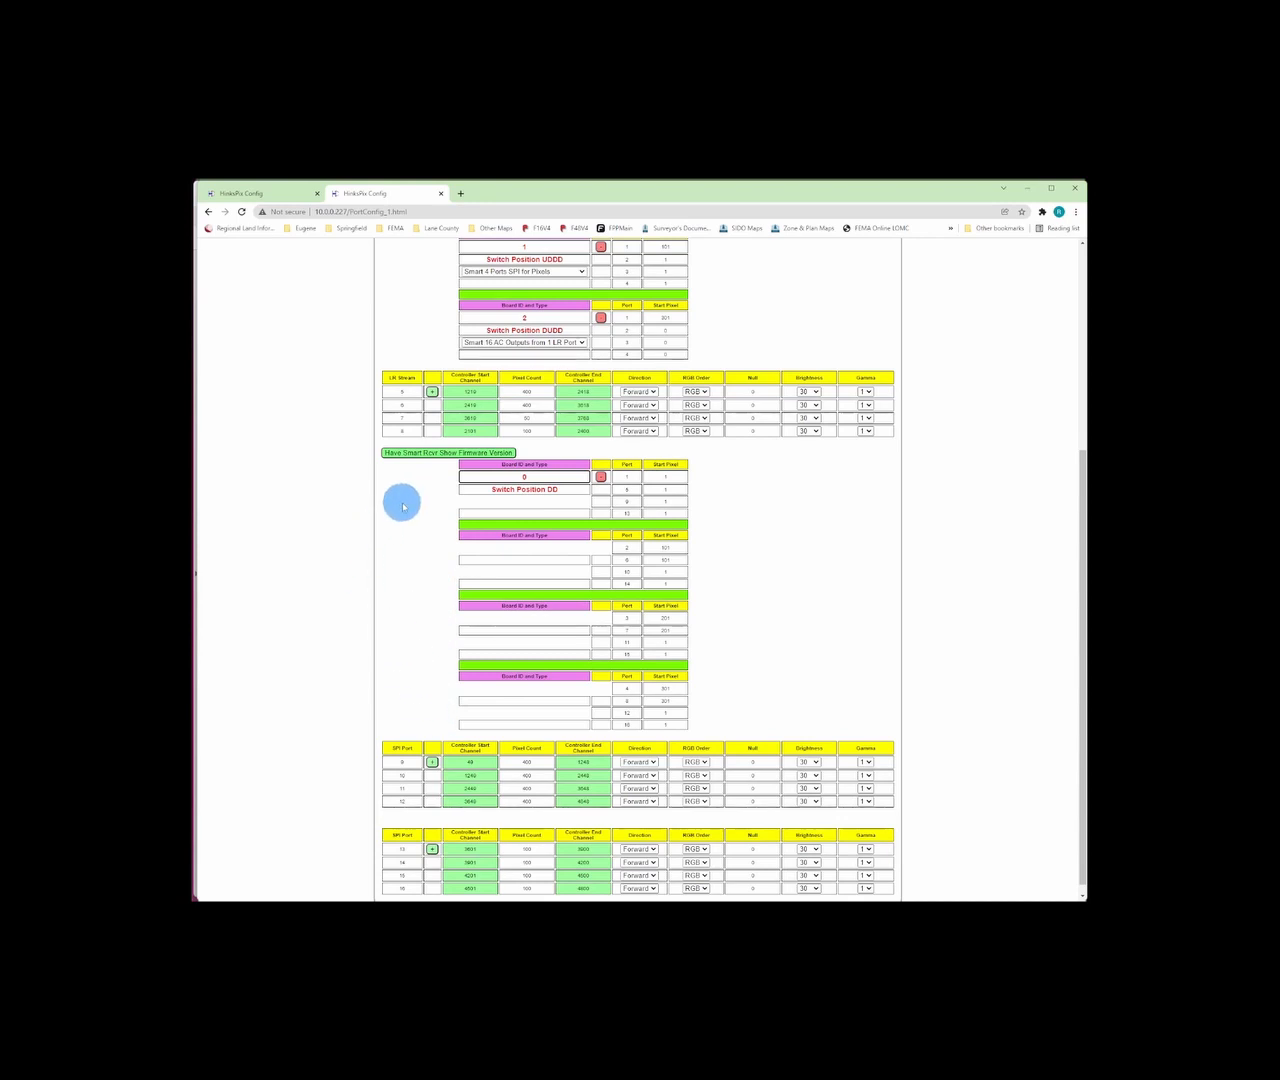
scroll(403, 507, down, 1)
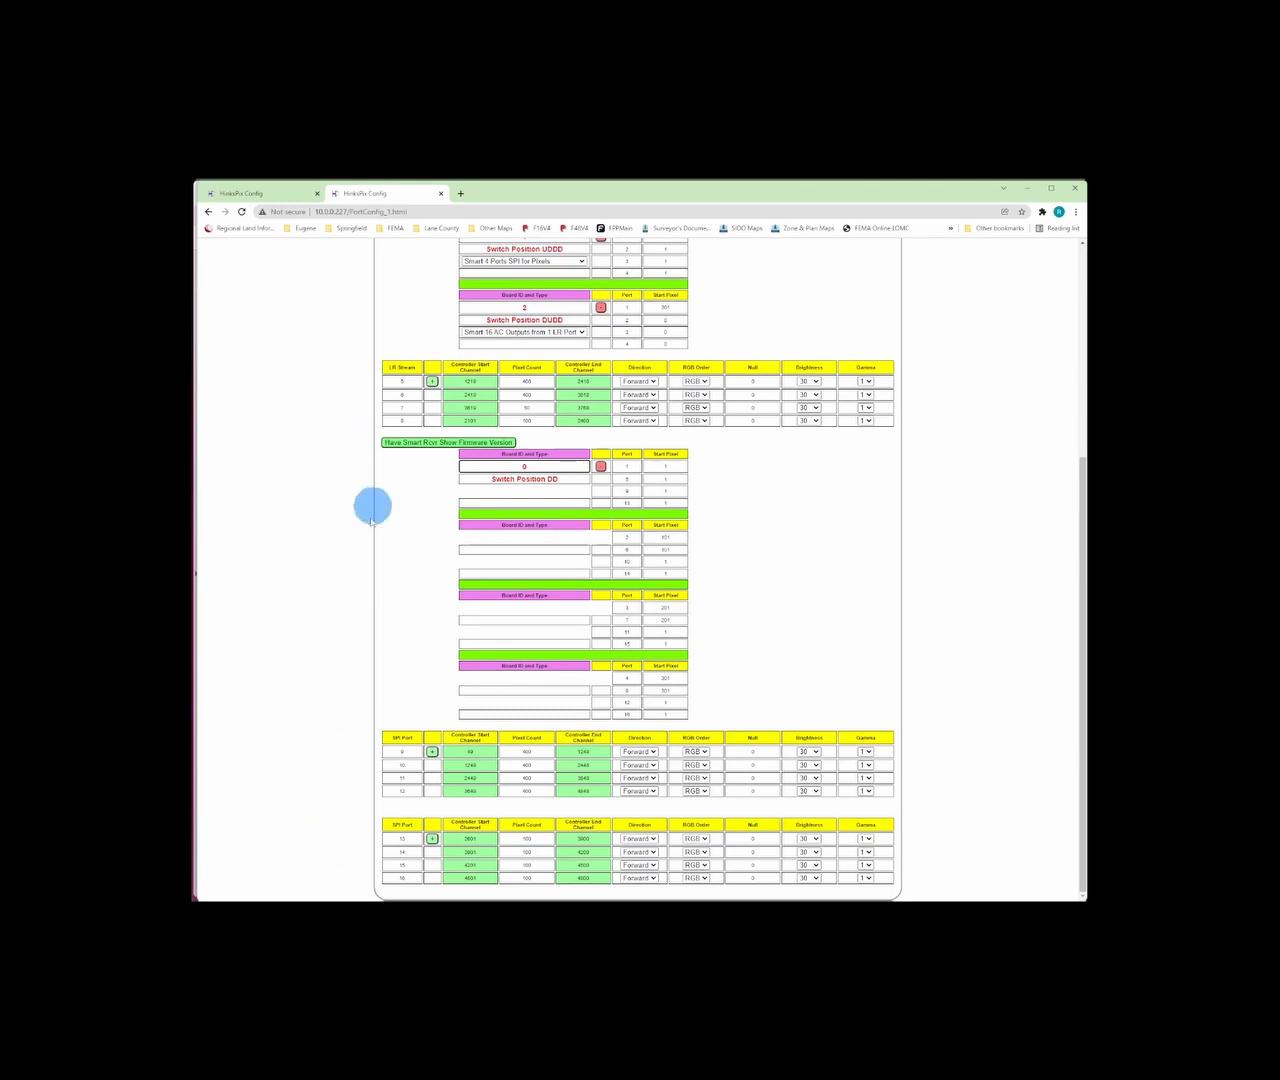
Reset the HinksPix controller to activate the uploaded changes.
scroll(372, 507, up, 15)
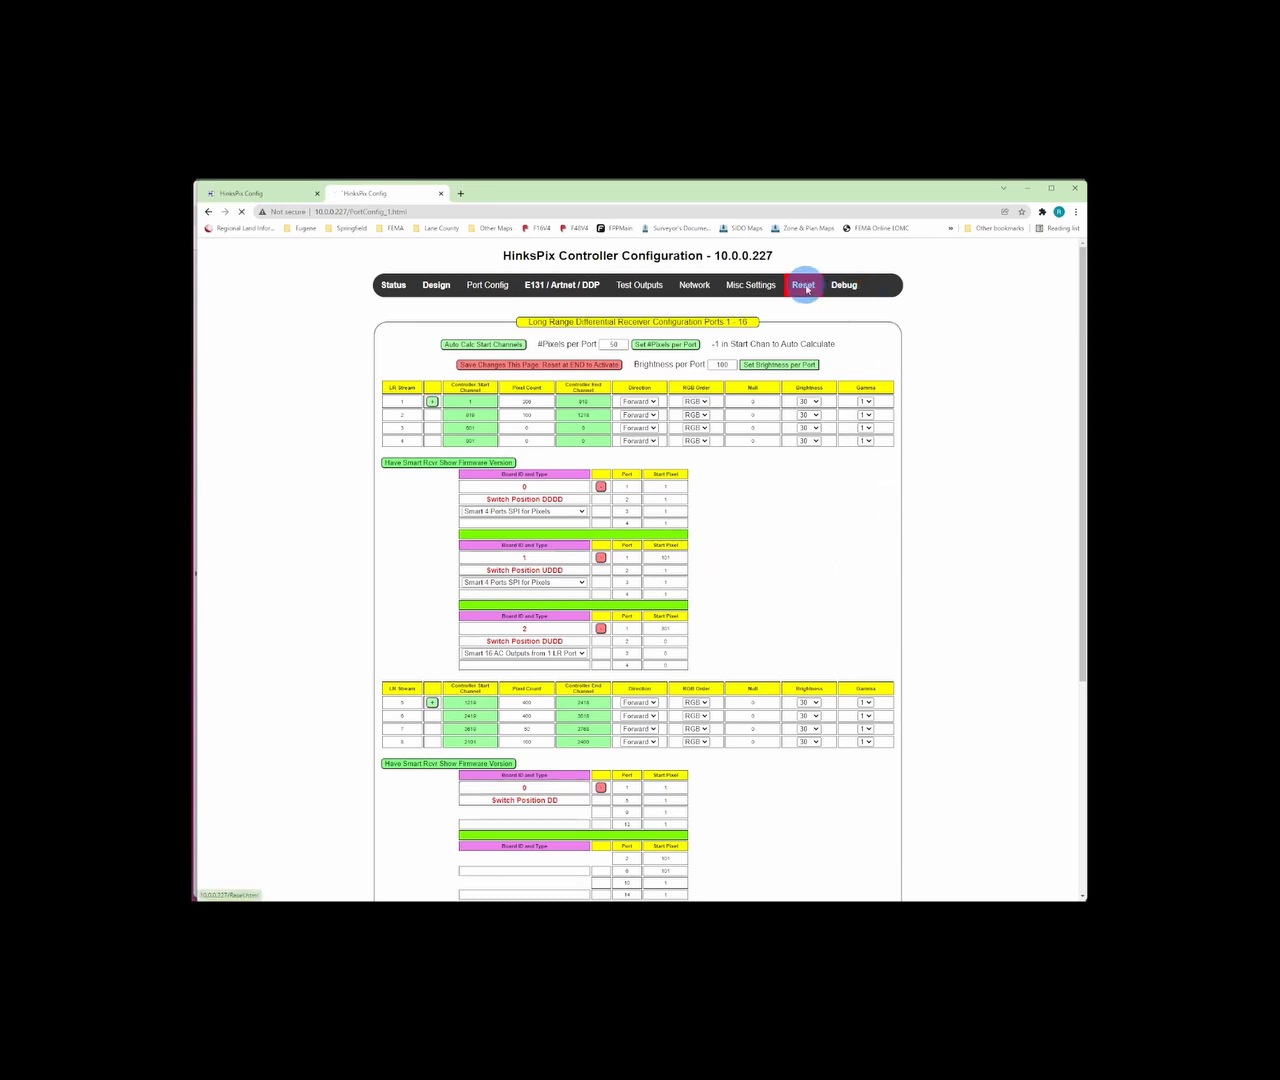
click(806, 289)
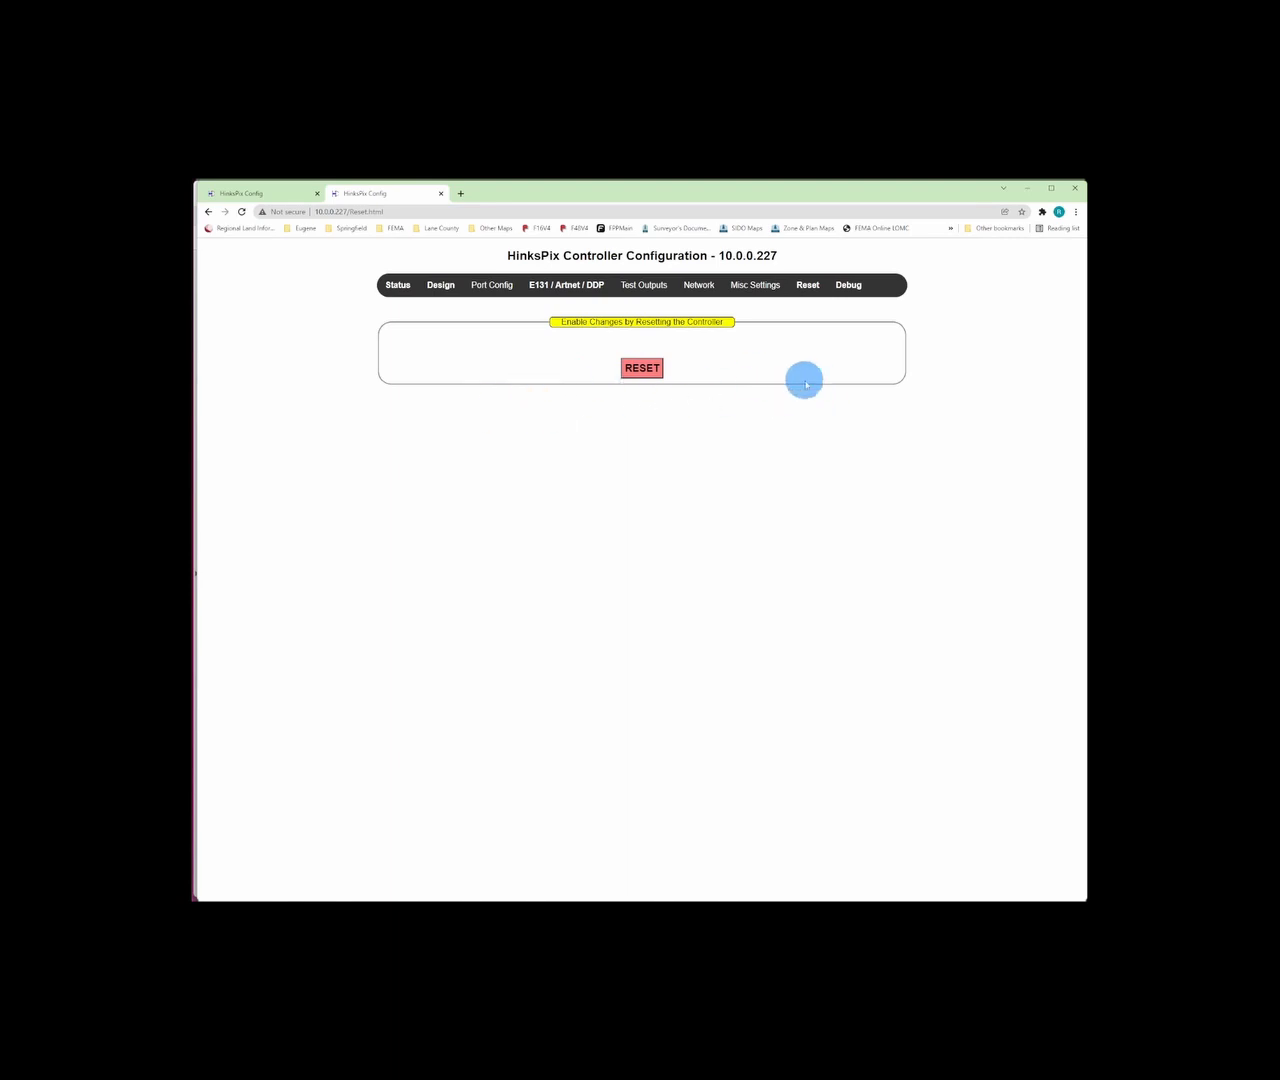
click(645, 368)
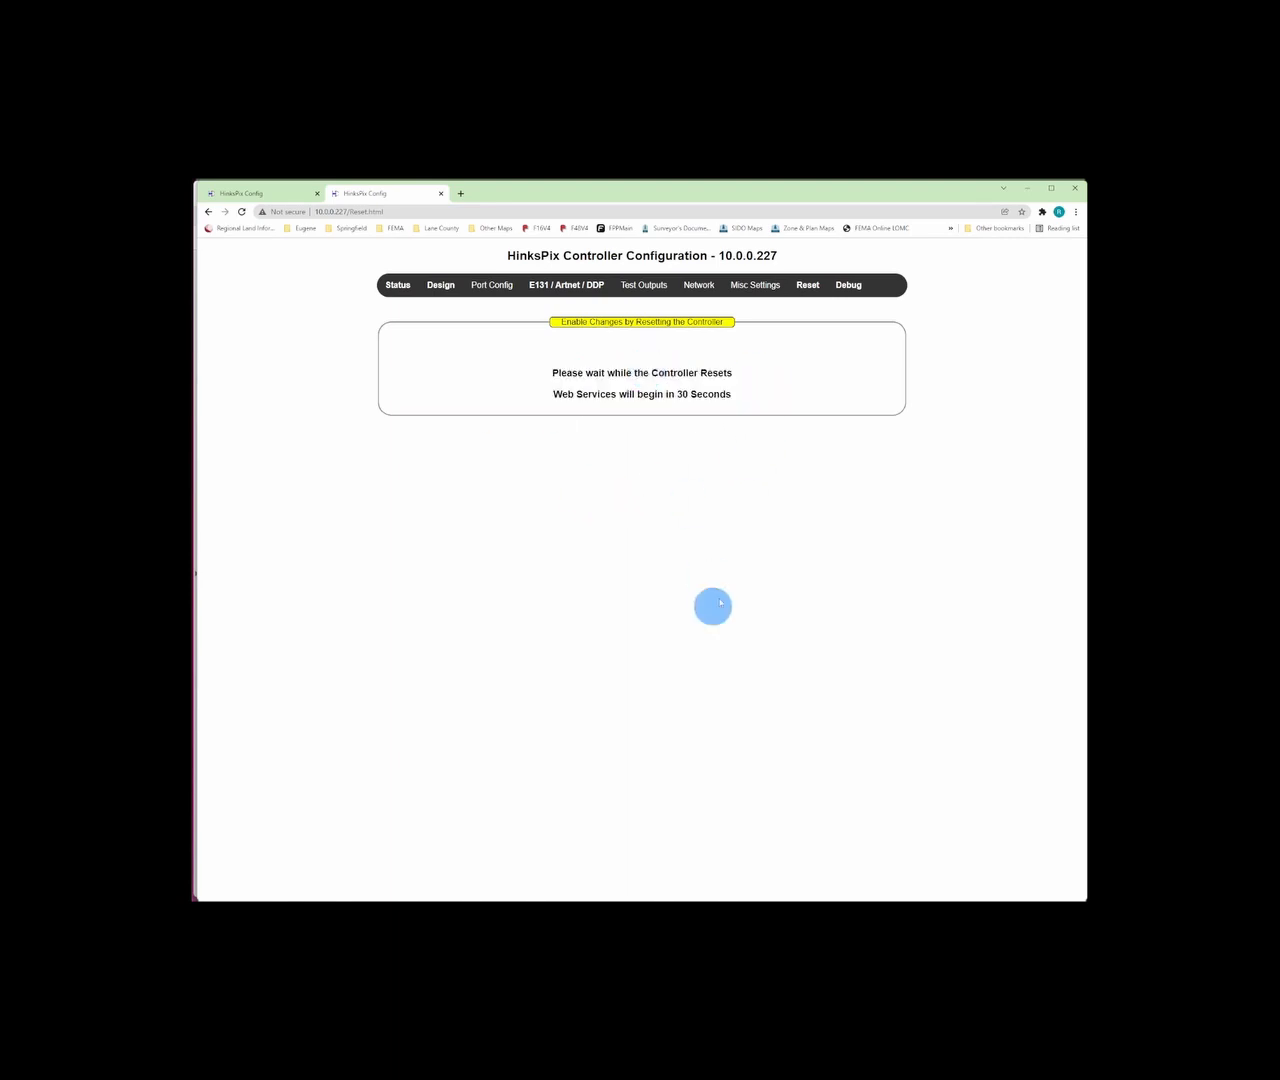